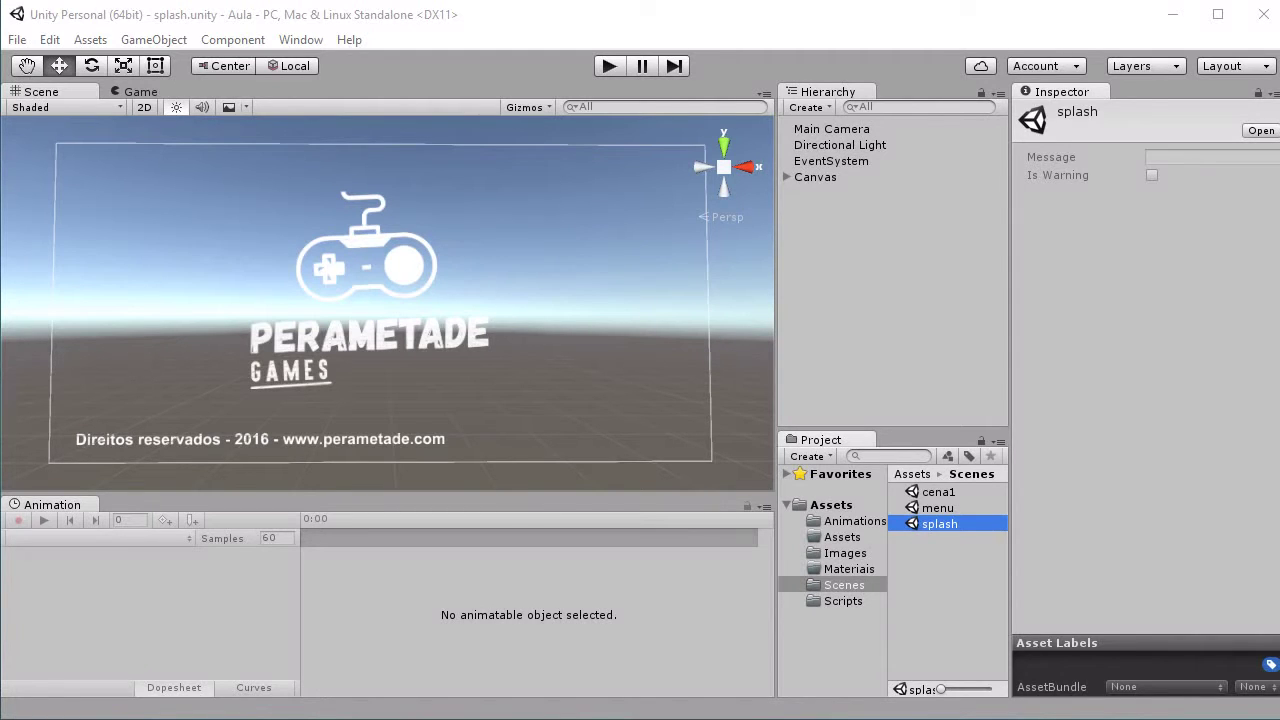
# - Open the menu scene from the Scenes folder, which holds only Main Camera and Directional Light
pyautogui.click(937, 509)
pyautogui.doubleClick(932, 510)
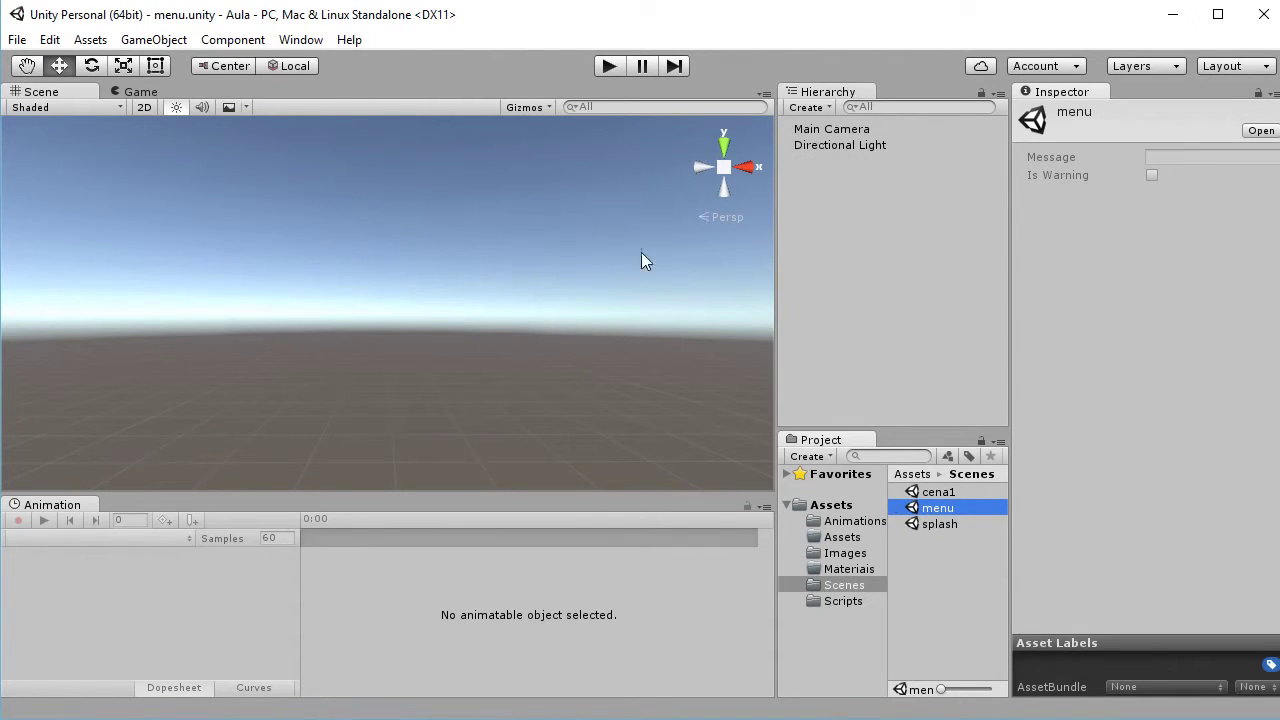
pyautogui.click(846, 130)
pyautogui.click(841, 262)
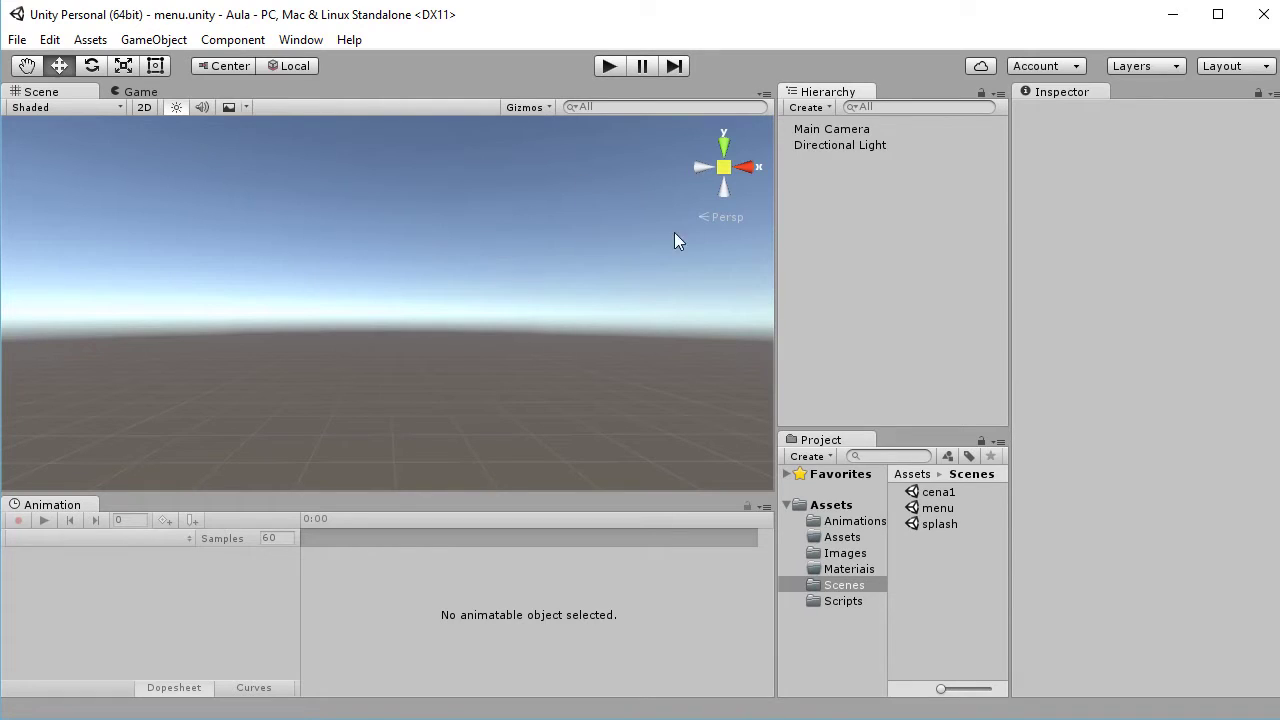
# - Add a UI Canvas, with its EventSystem, to the menu scene hierarchy and select it
pyautogui.rightClick(797, 167)
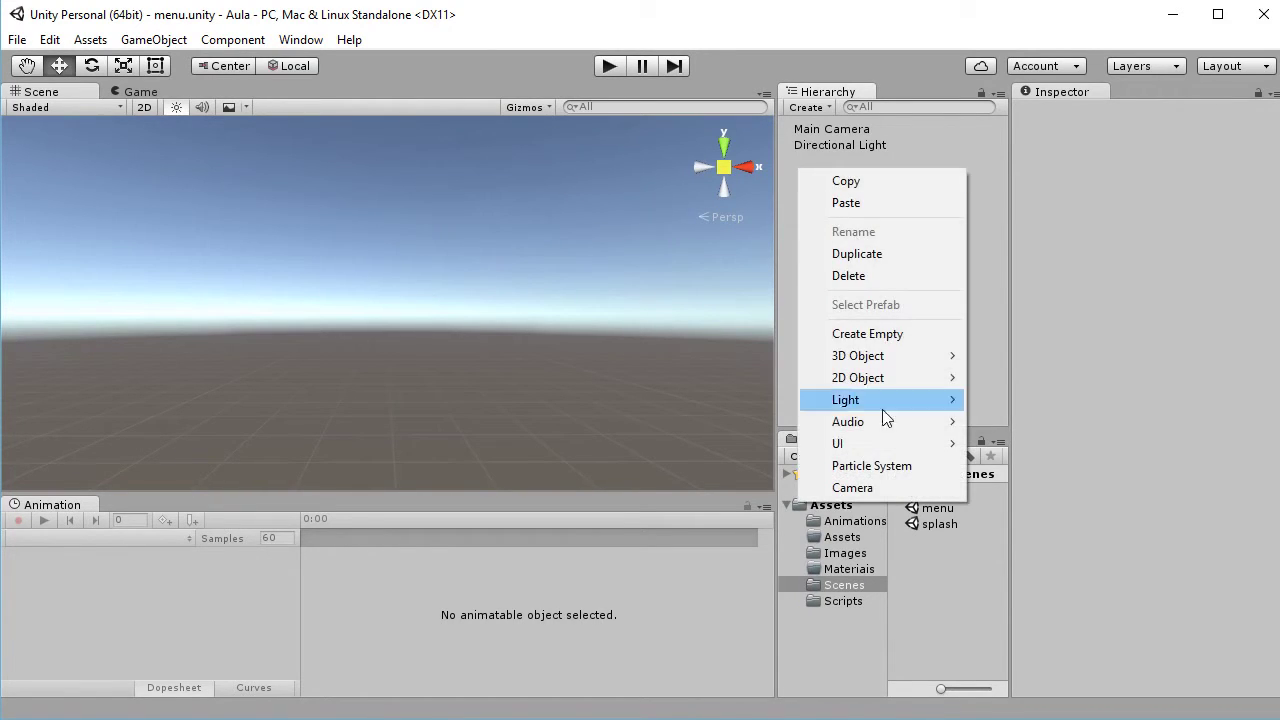
pyautogui.moveTo(869, 443)
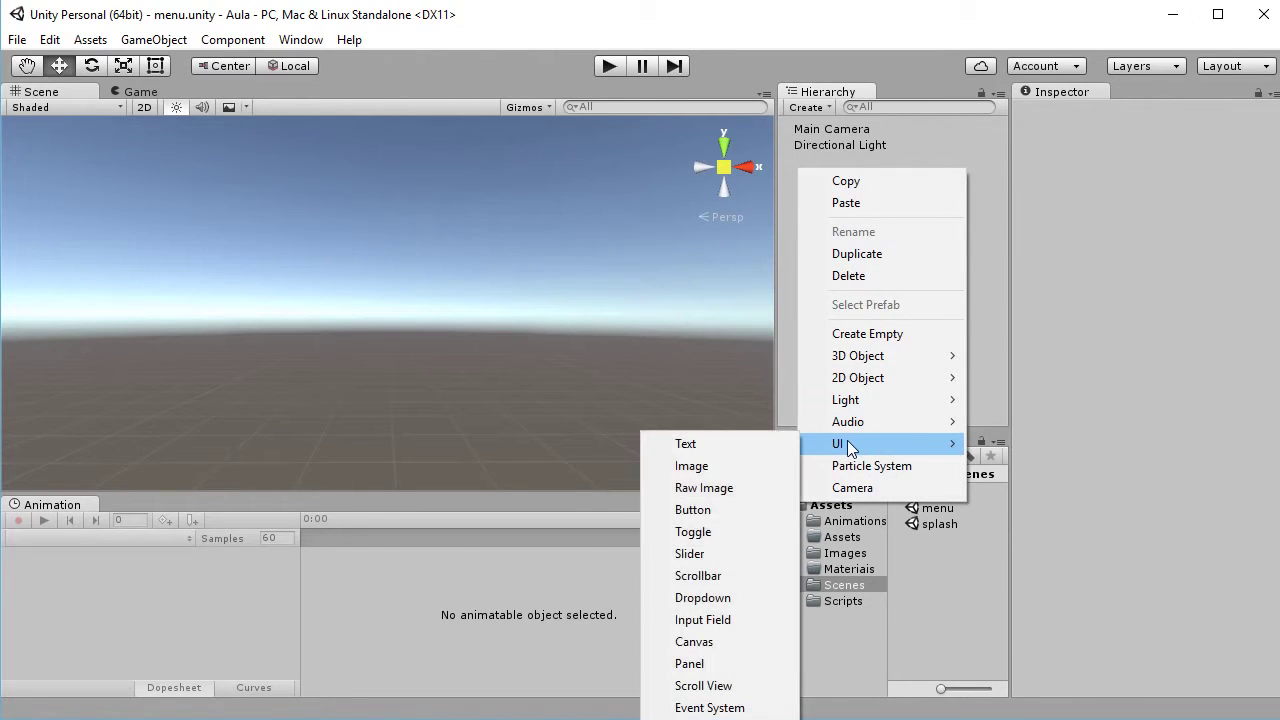
pyautogui.click(707, 646)
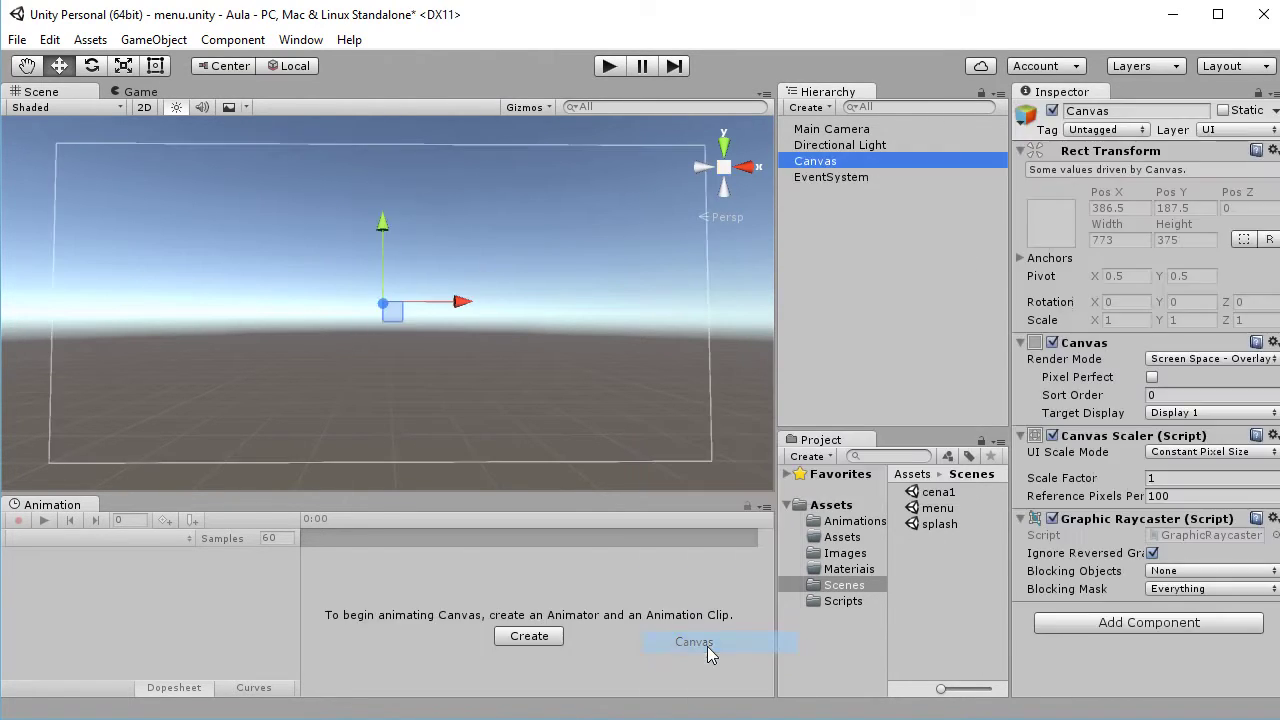
pyautogui.click(880, 280)
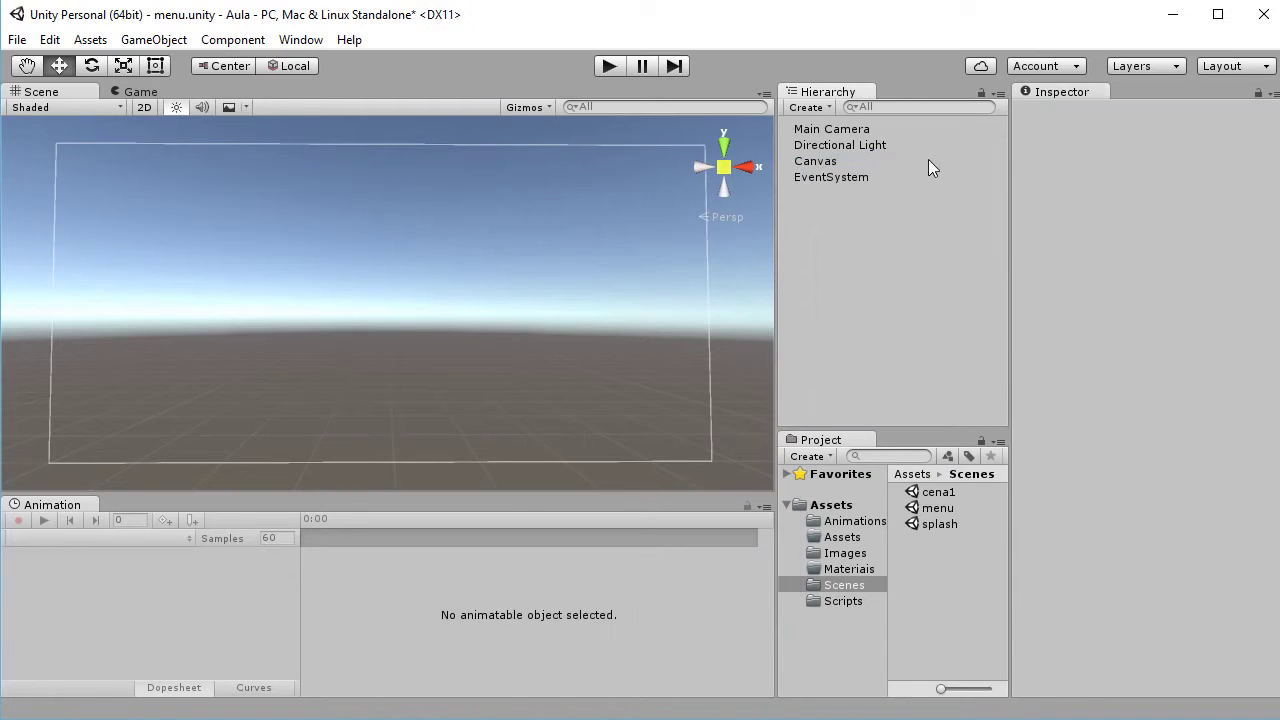
pyautogui.click(821, 163)
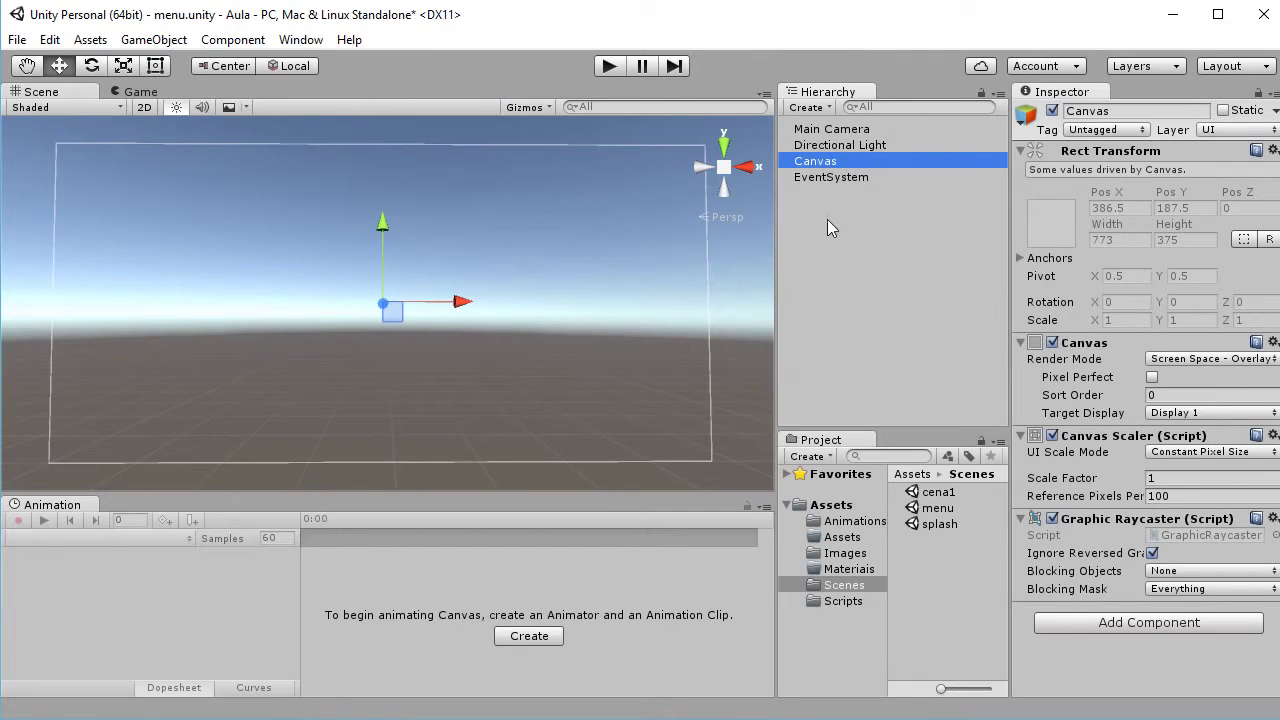
# - Create a UI Image as a child of the Canvas
pyautogui.rightClick(818, 170)
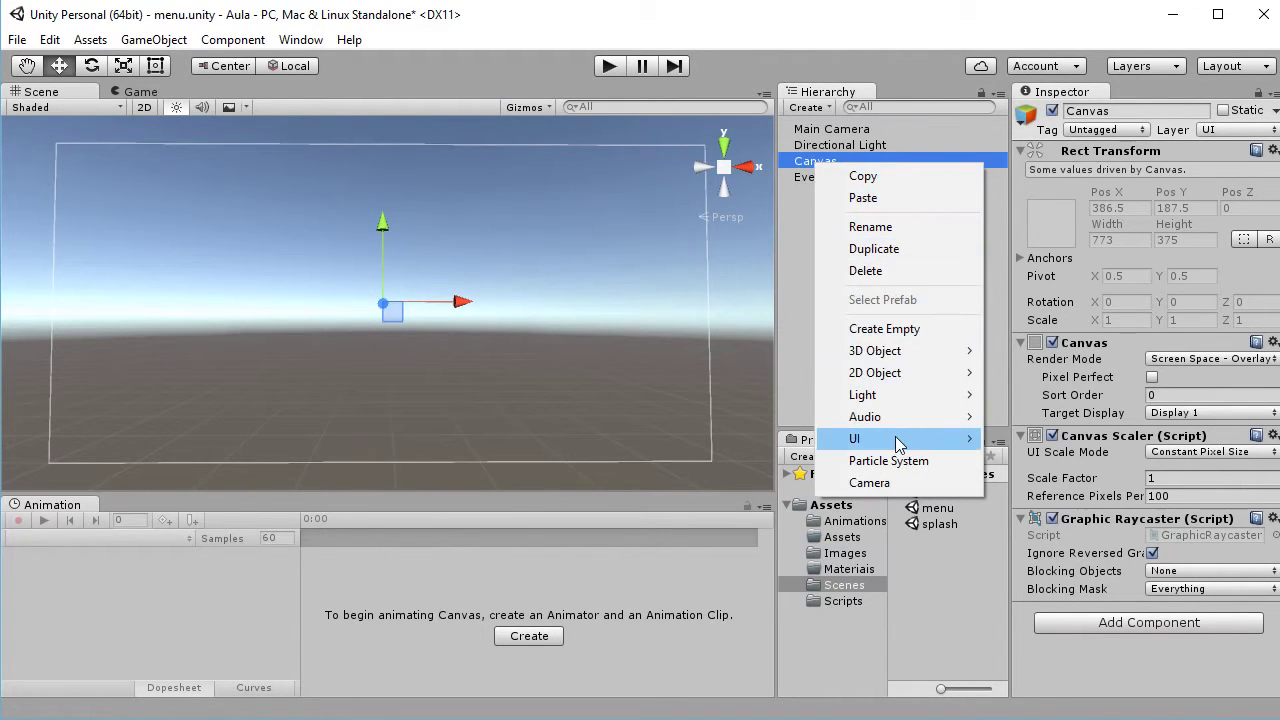
pyautogui.moveTo(896, 440)
pyautogui.click(750, 461)
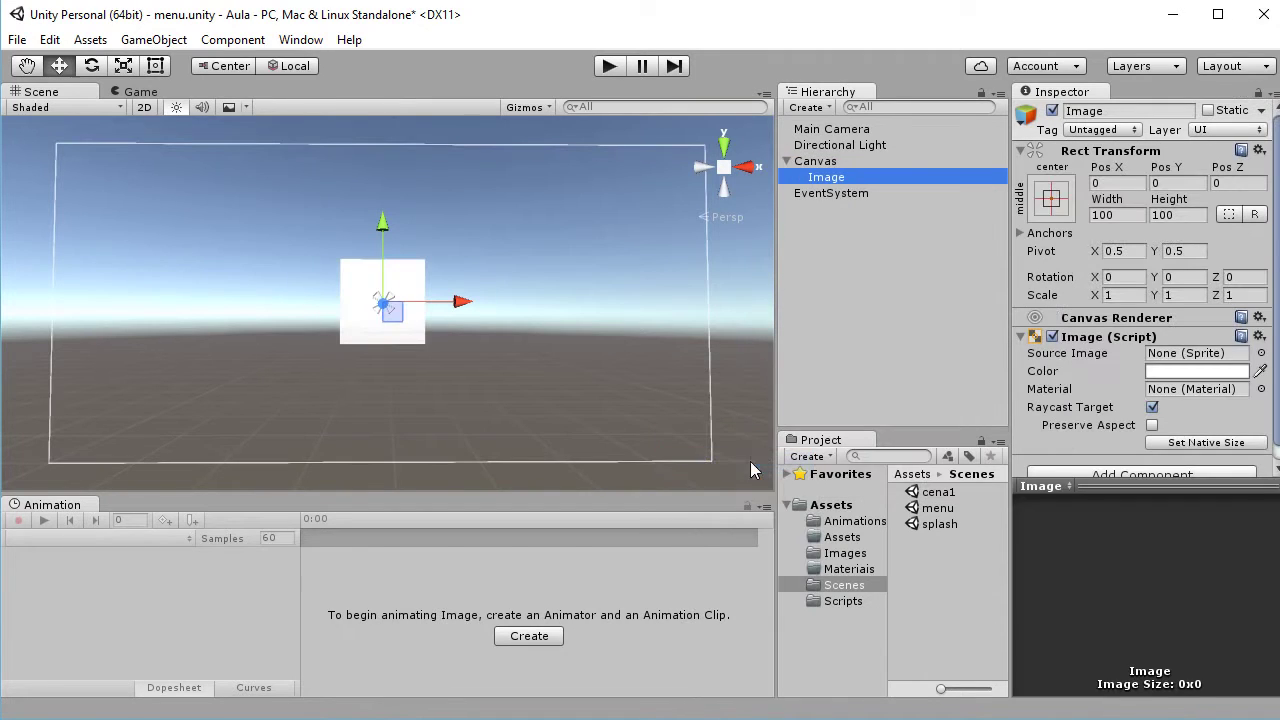
pyautogui.click(835, 162)
pyautogui.click(835, 177)
# - Rename the new Image to 'background'
pyautogui.click(1133, 112)
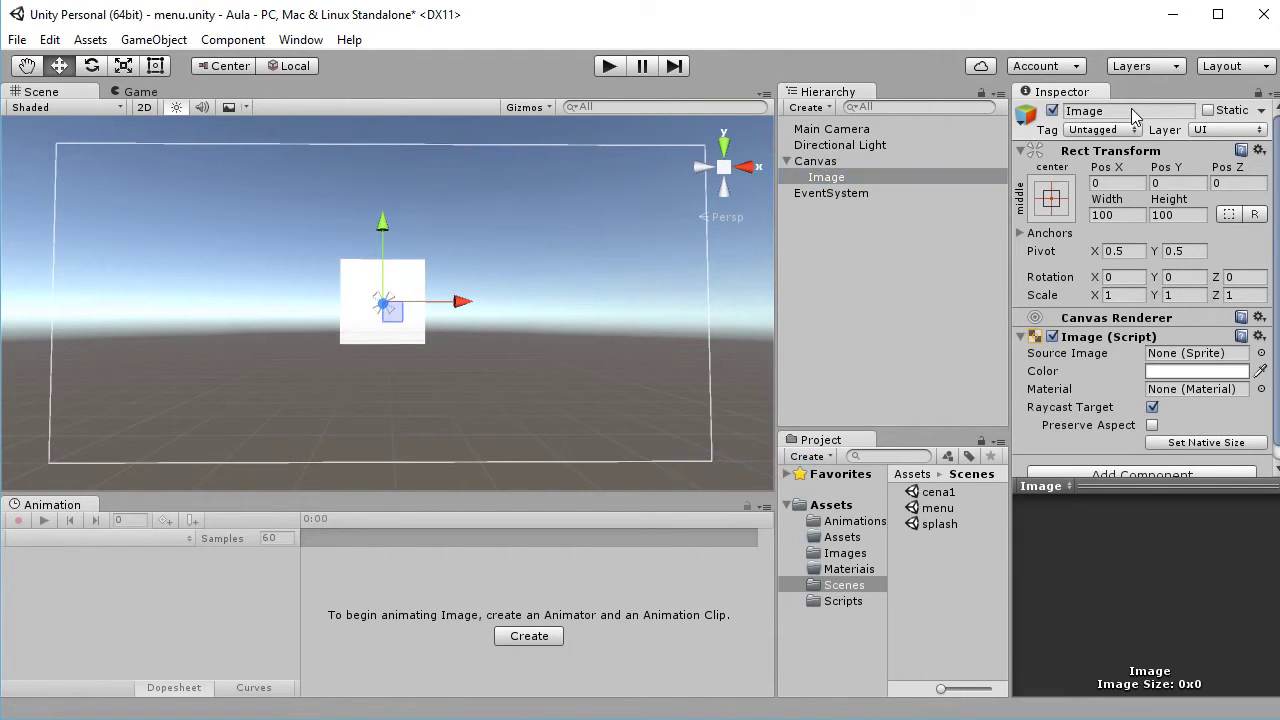
pyautogui.write('background_')
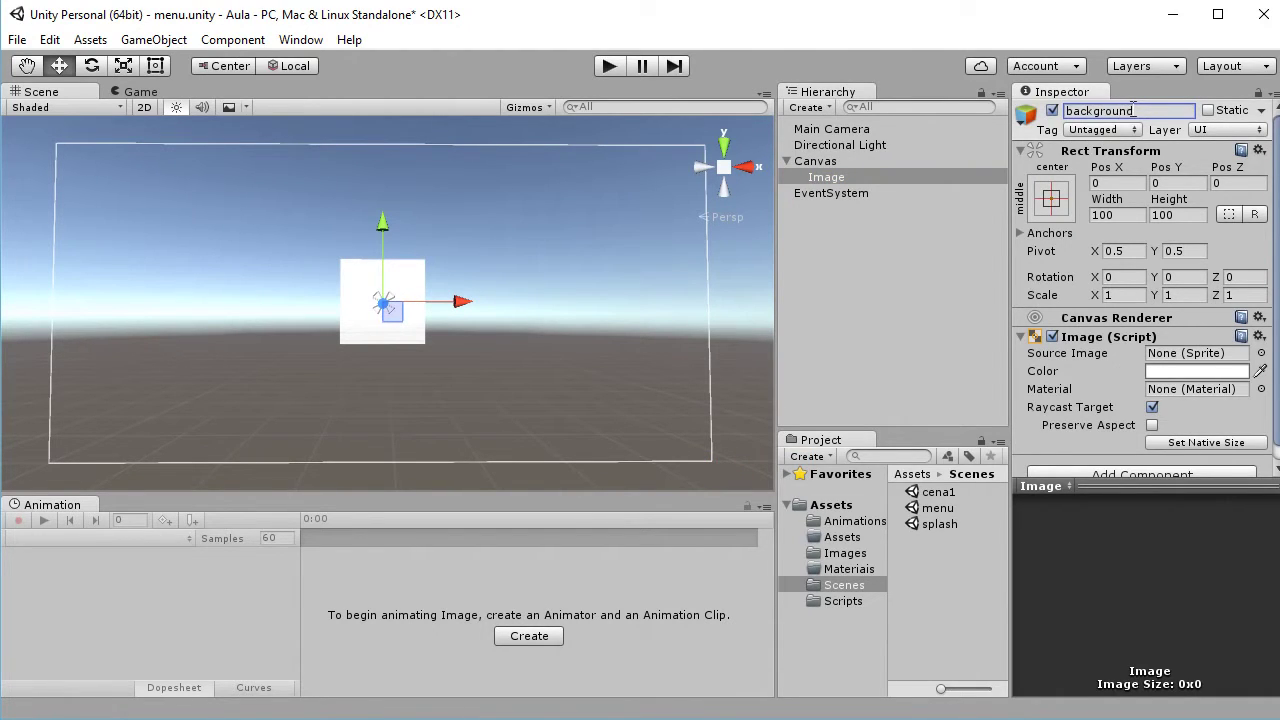
pyautogui.press('Return')
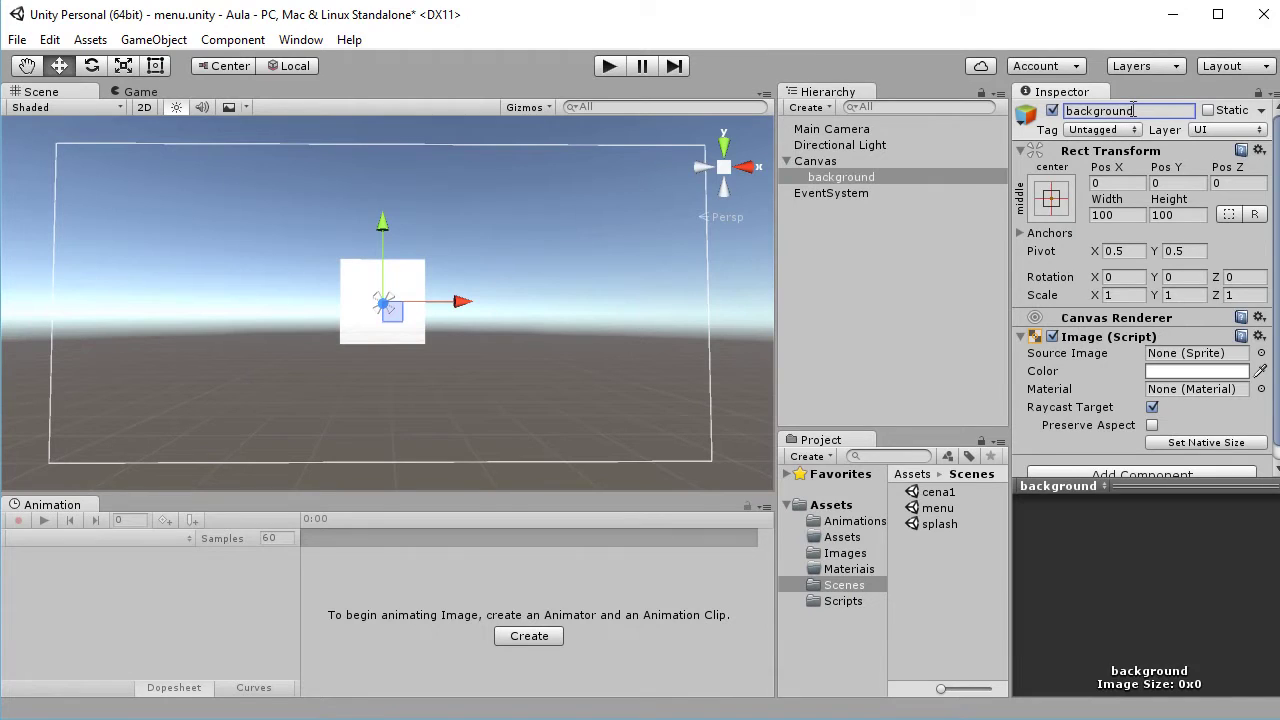
pyautogui.click(891, 308)
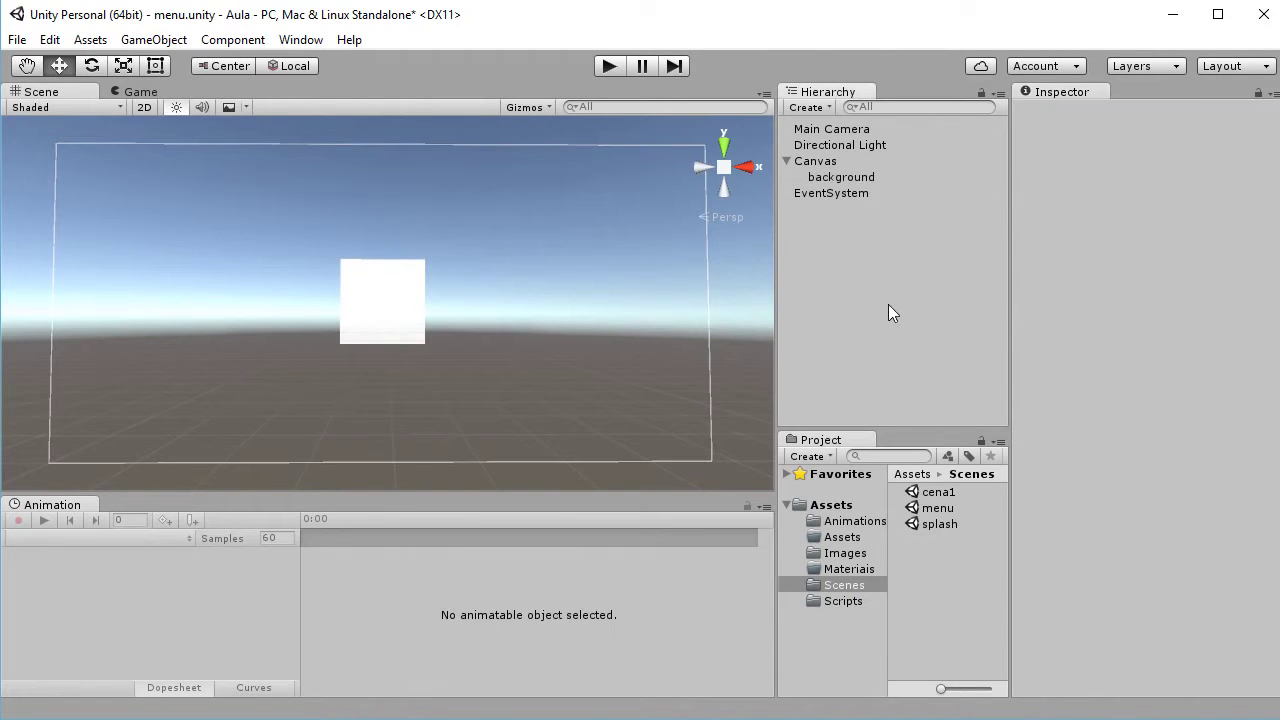
pyautogui.click(829, 165)
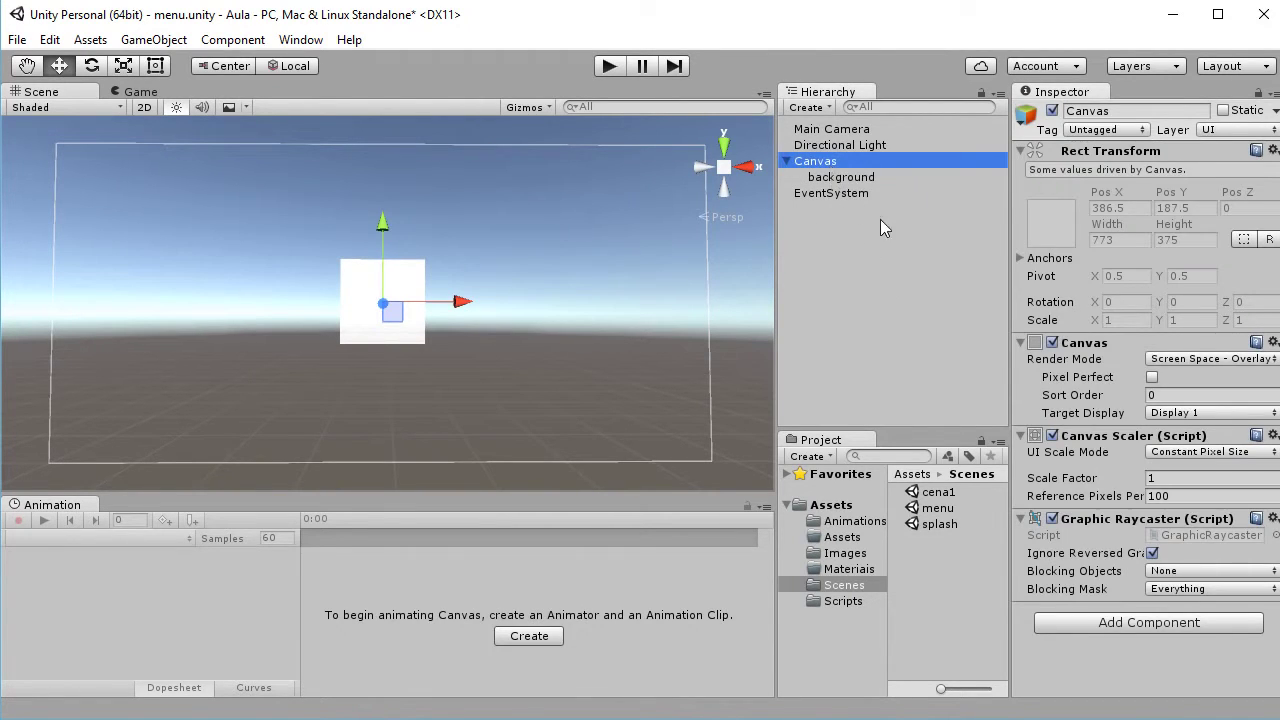
# - Set Main Camera Clear Flags to Solid Color with a green background (R 49, G 182, B 69)
pyautogui.click(855, 180)
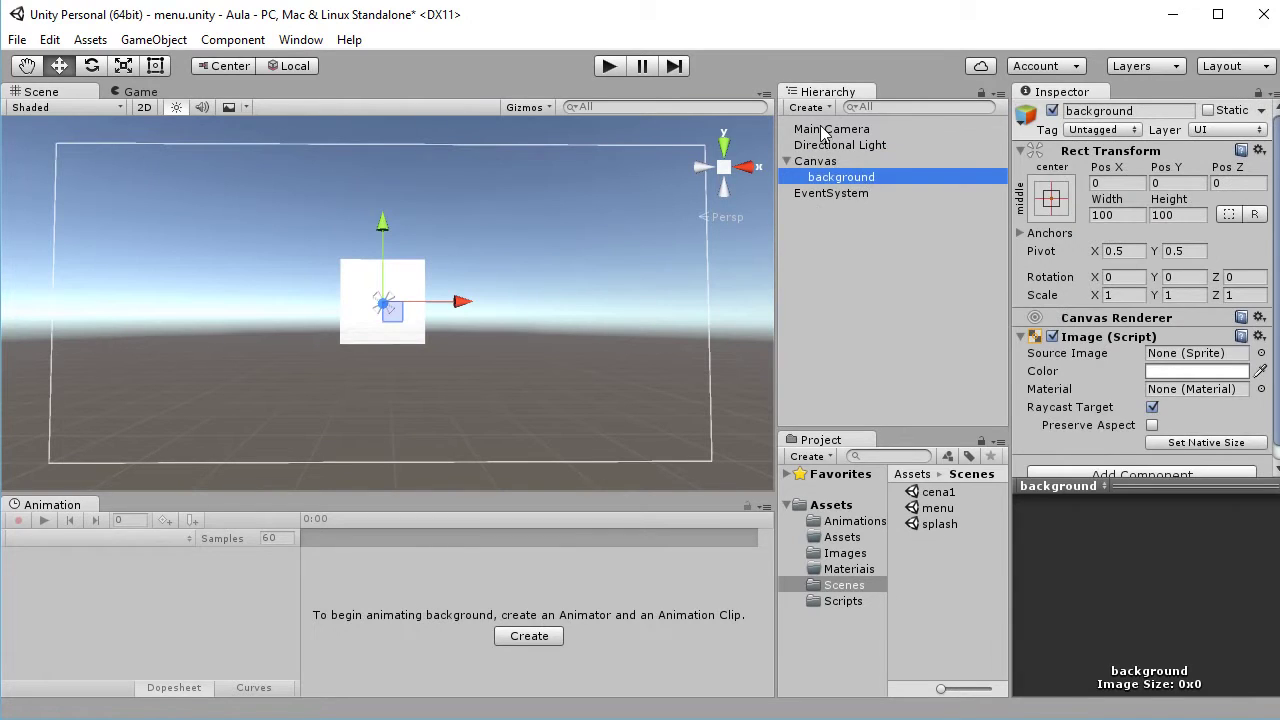
pyautogui.click(828, 130)
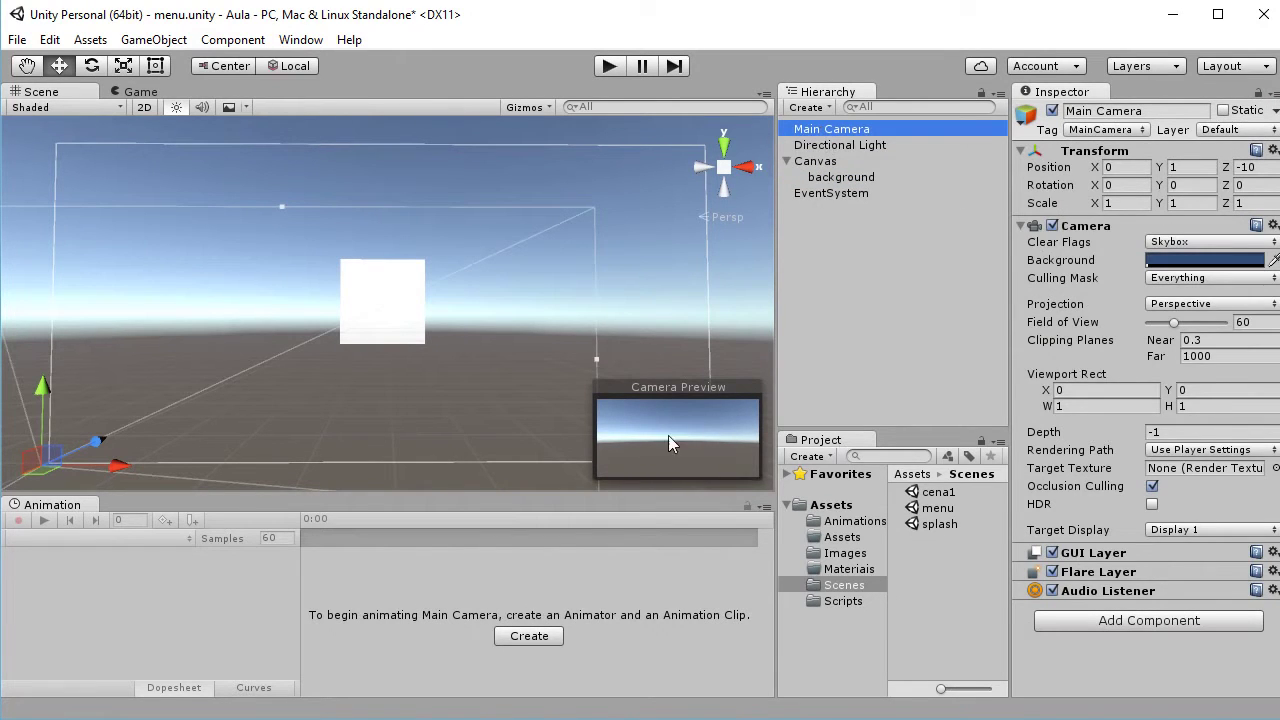
pyautogui.click(1190, 244)
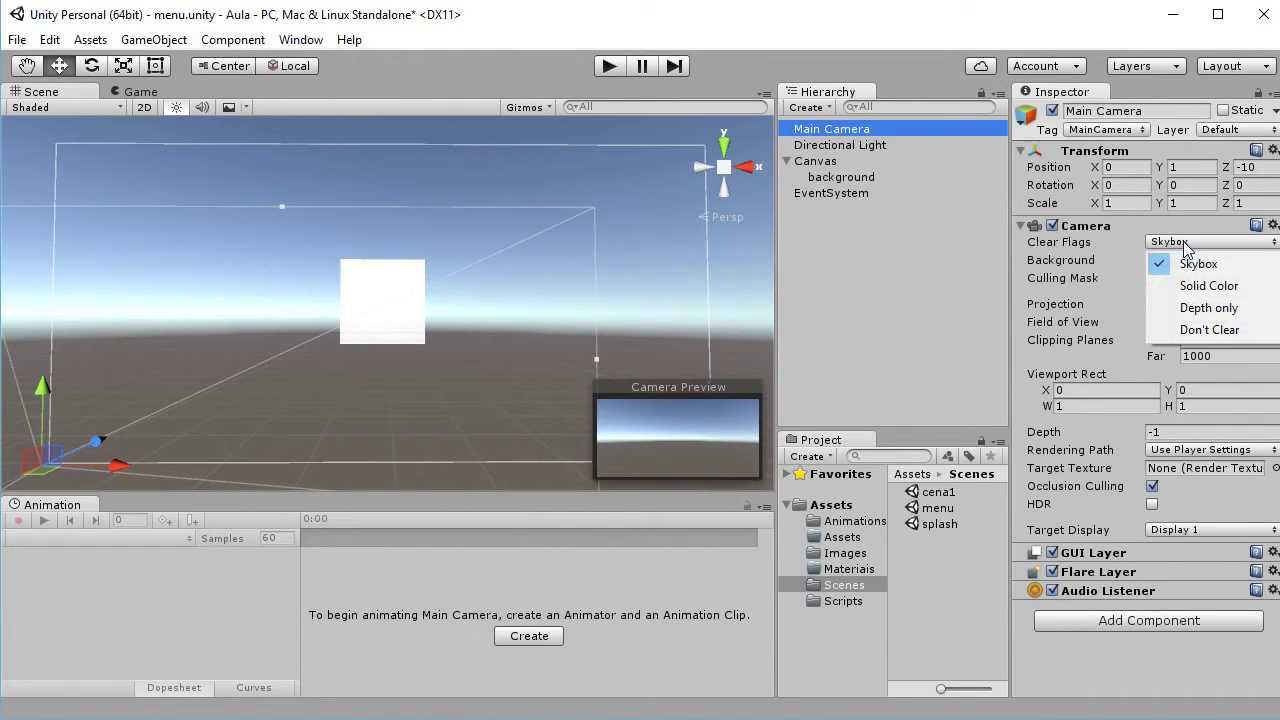
pyautogui.click(1204, 288)
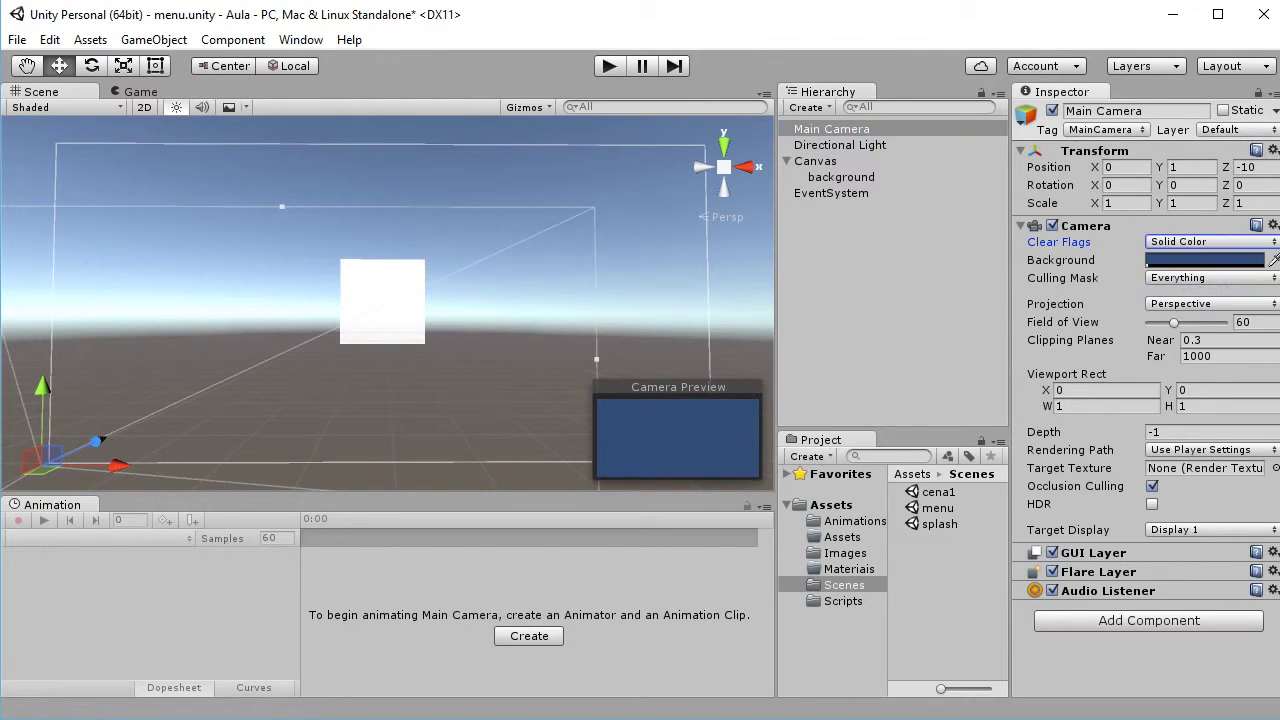
pyautogui.click(1224, 262)
pyautogui.click(880, 243)
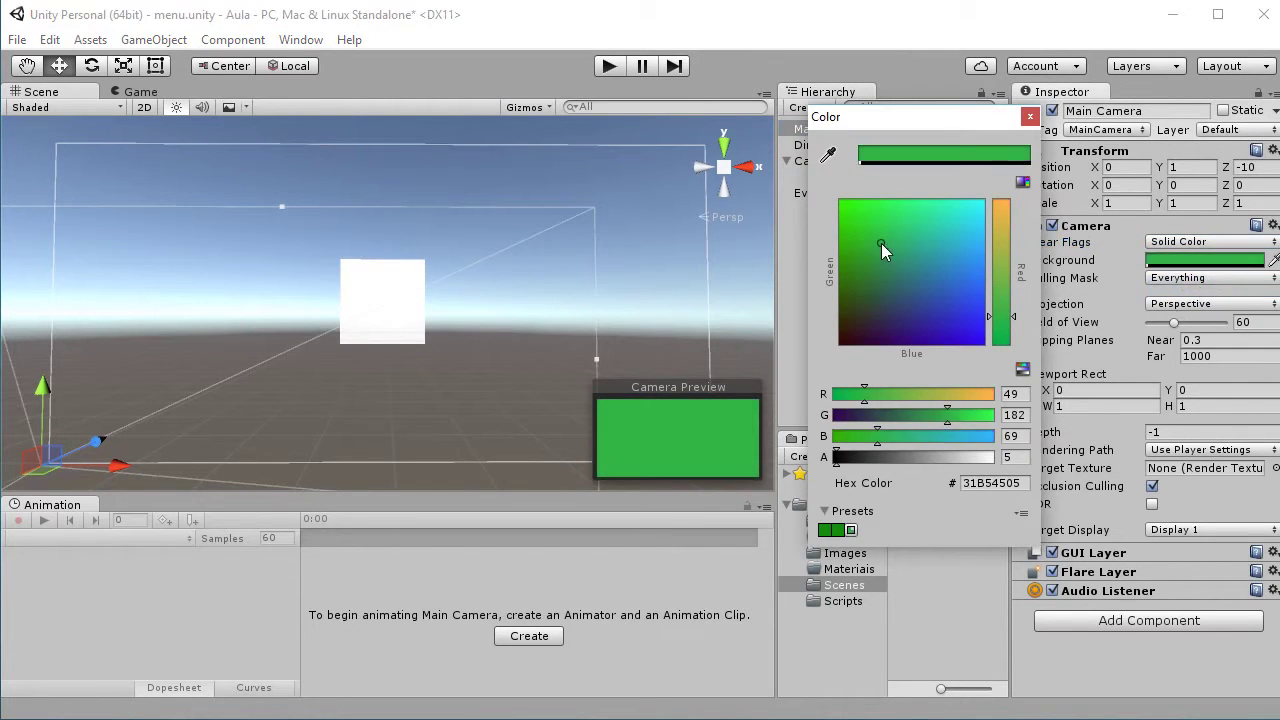
pyautogui.click(1029, 118)
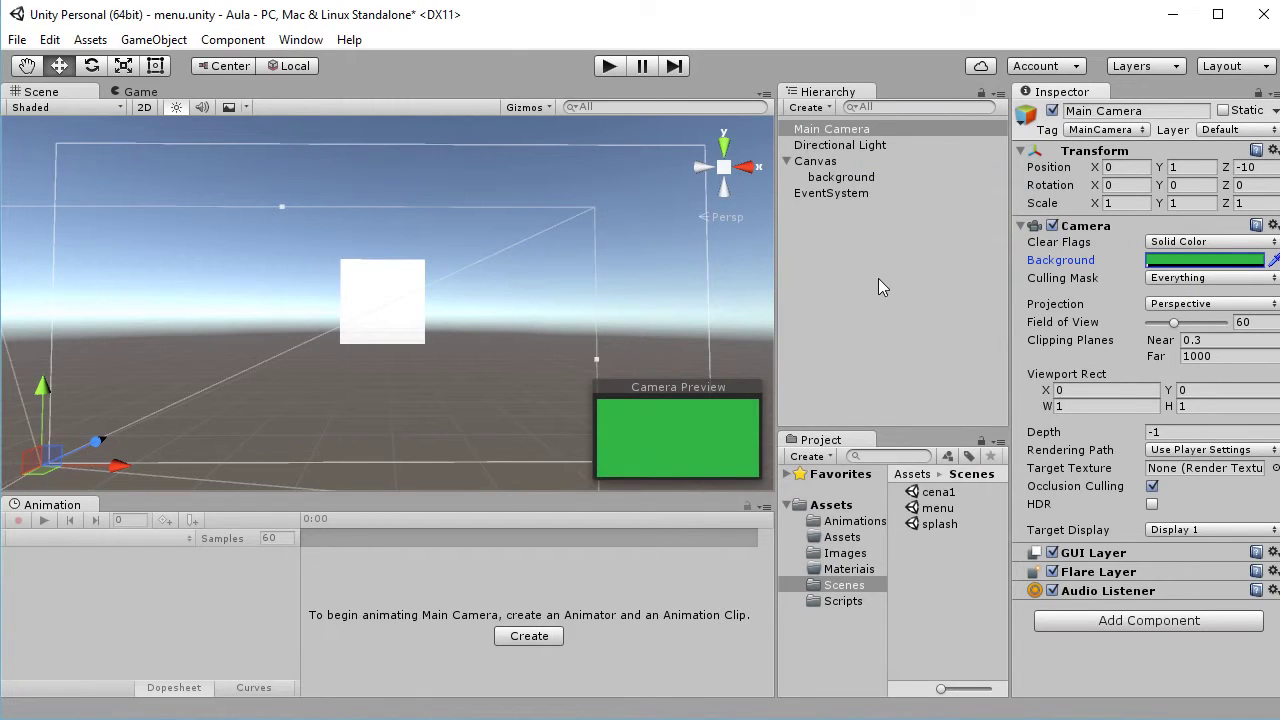
pyautogui.click(830, 161)
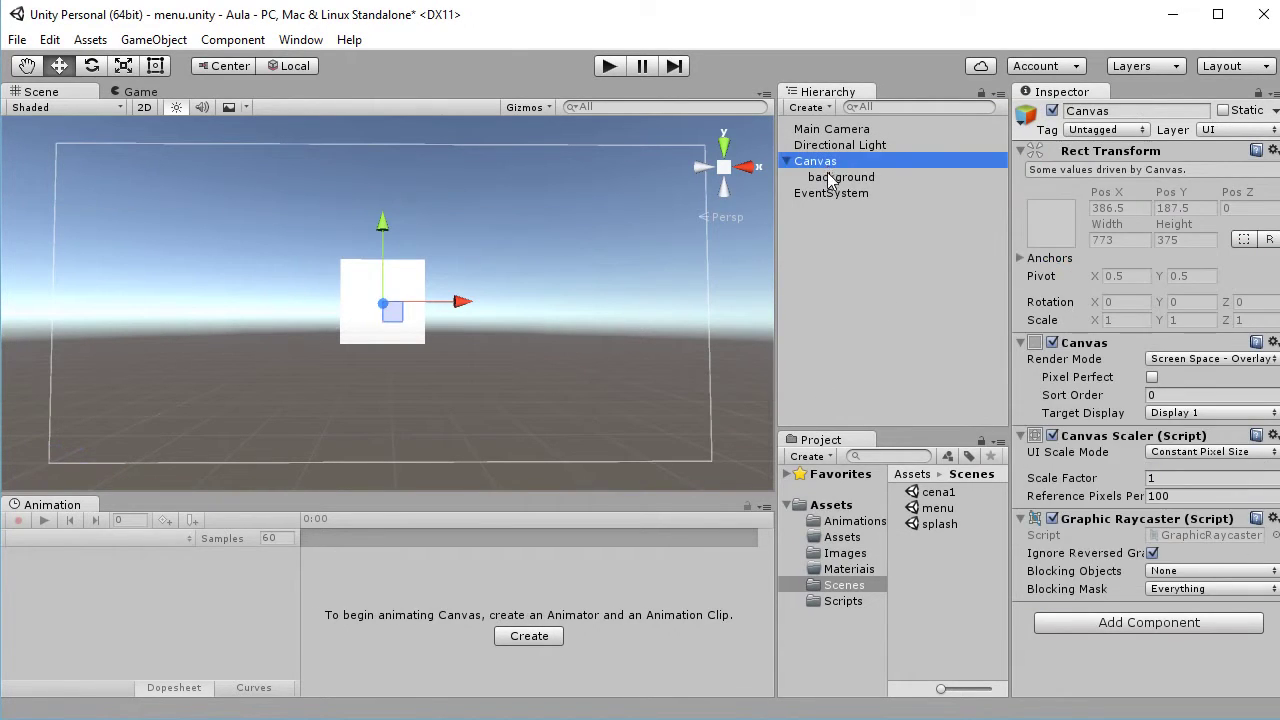
# - Import the cropped-starglobe-maya-render image from the Perametade2 folder into Assets/Images
pyautogui.click(853, 178)
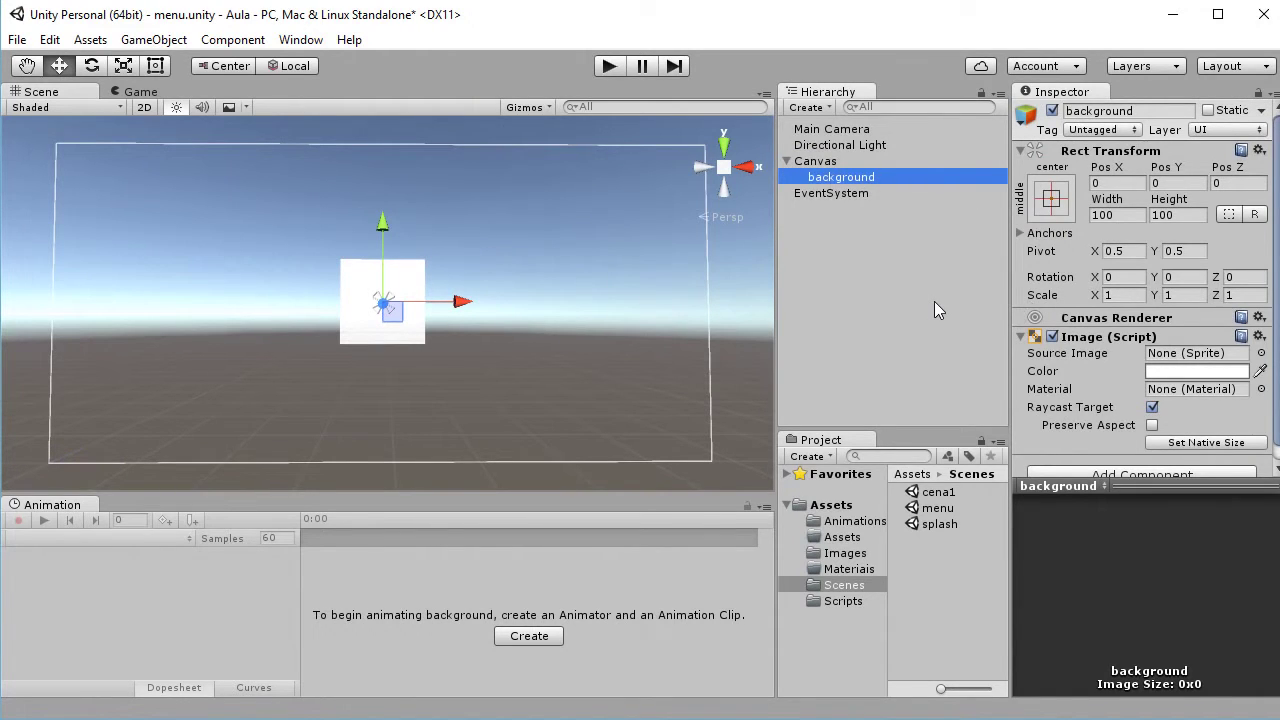
pyautogui.click(845, 553)
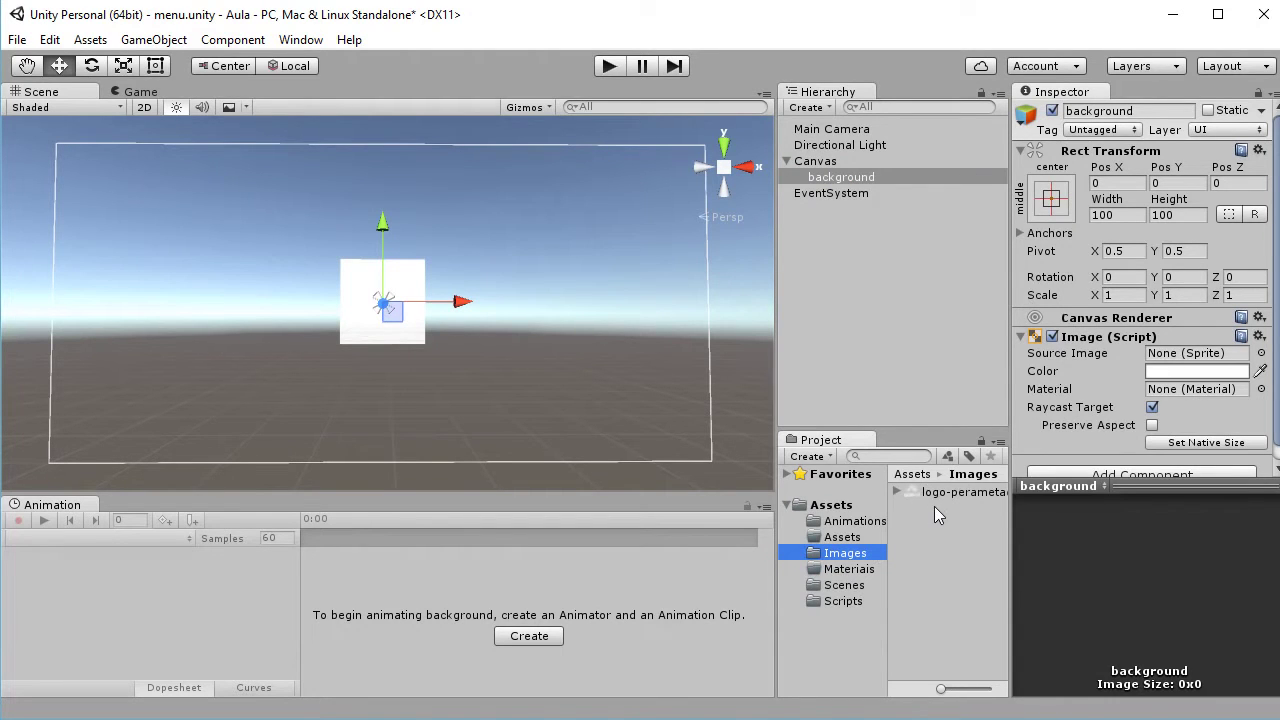
pyautogui.rightClick(507, 715)
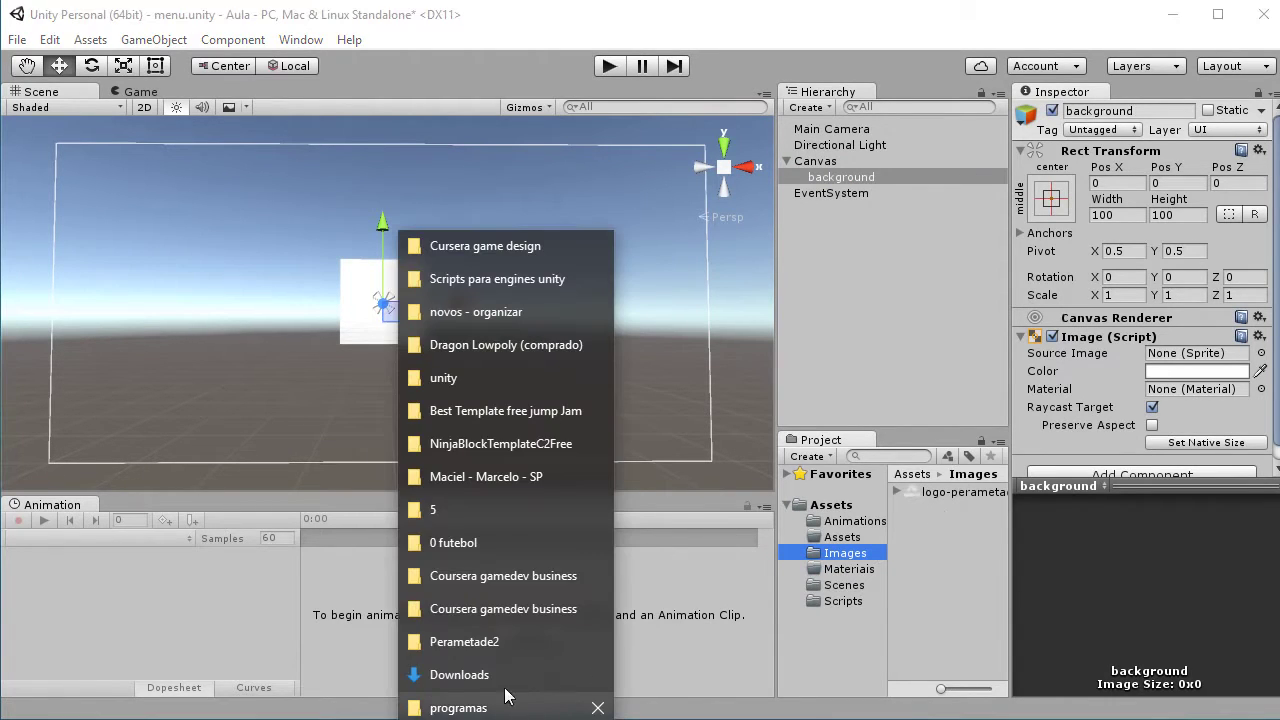
pyautogui.click(497, 645)
pyautogui.moveTo(494, 382)
pyautogui.mouseDown()
pyautogui.moveTo(736, 716)
pyautogui.moveTo(929, 540)
pyautogui.mouseUp()
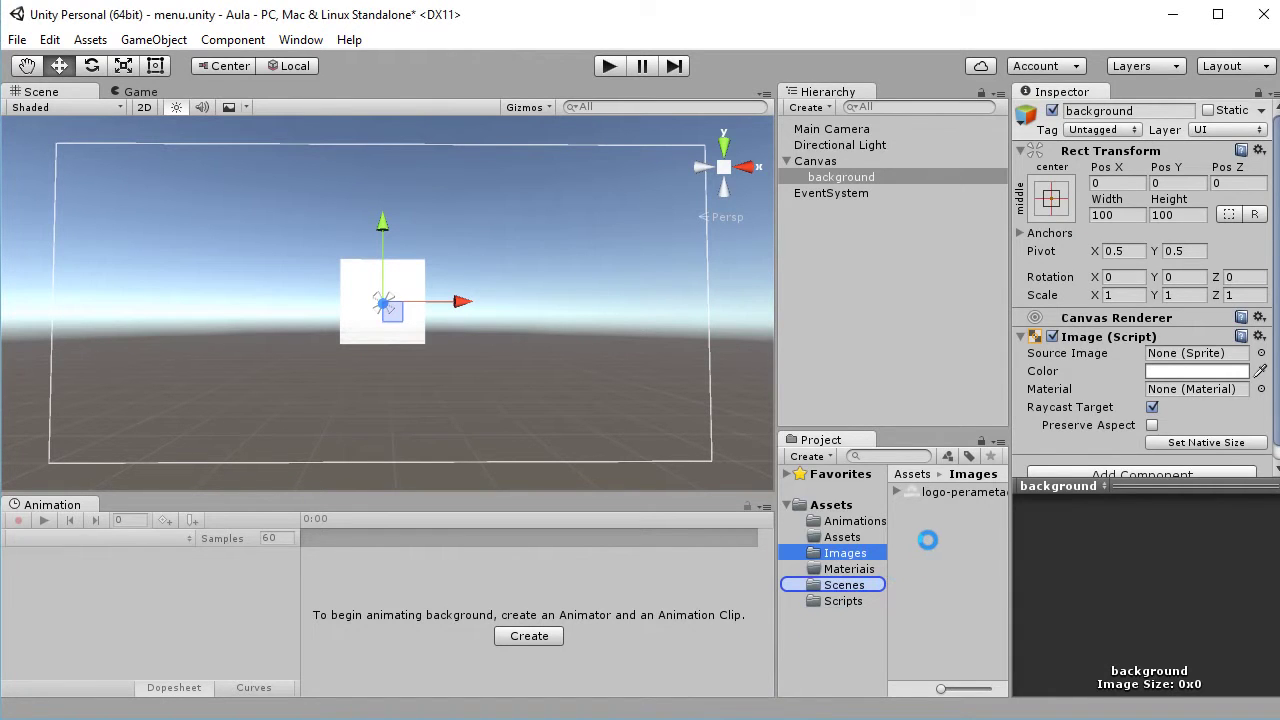
pyautogui.moveTo(929, 540); pyautogui.dragTo(928, 540)
pyautogui.click(963, 584)
pyautogui.click(958, 492)
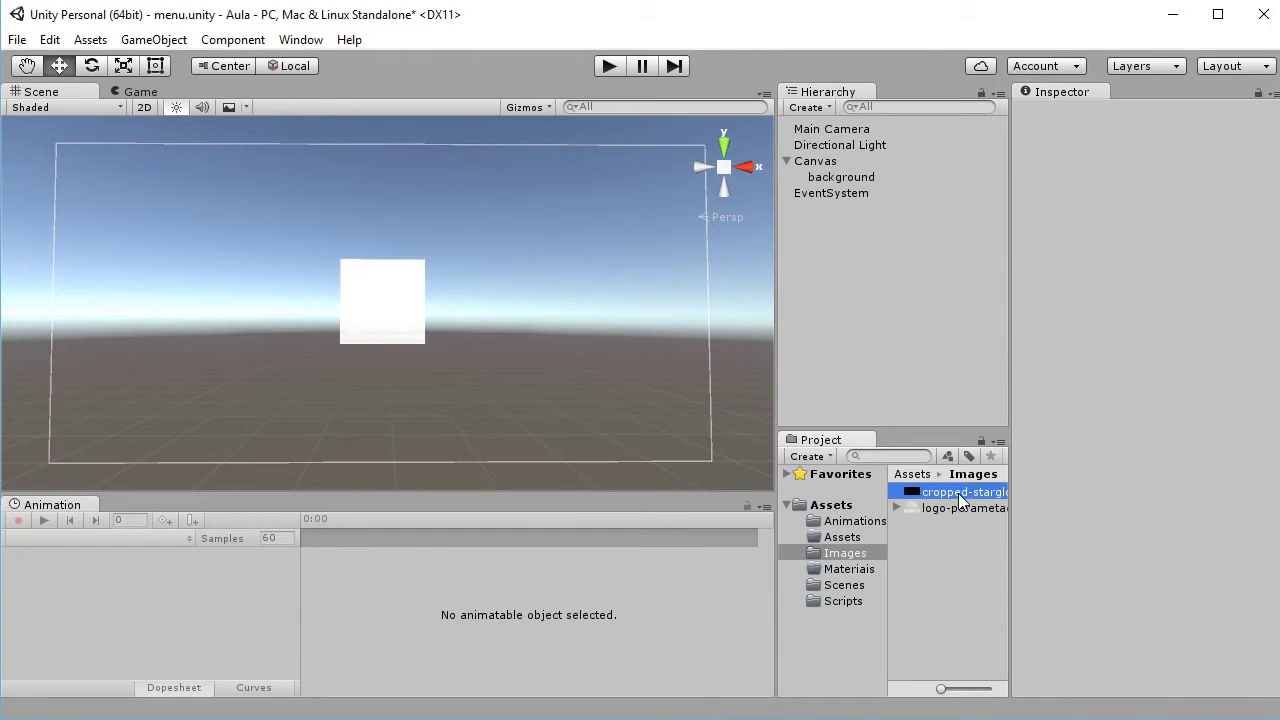
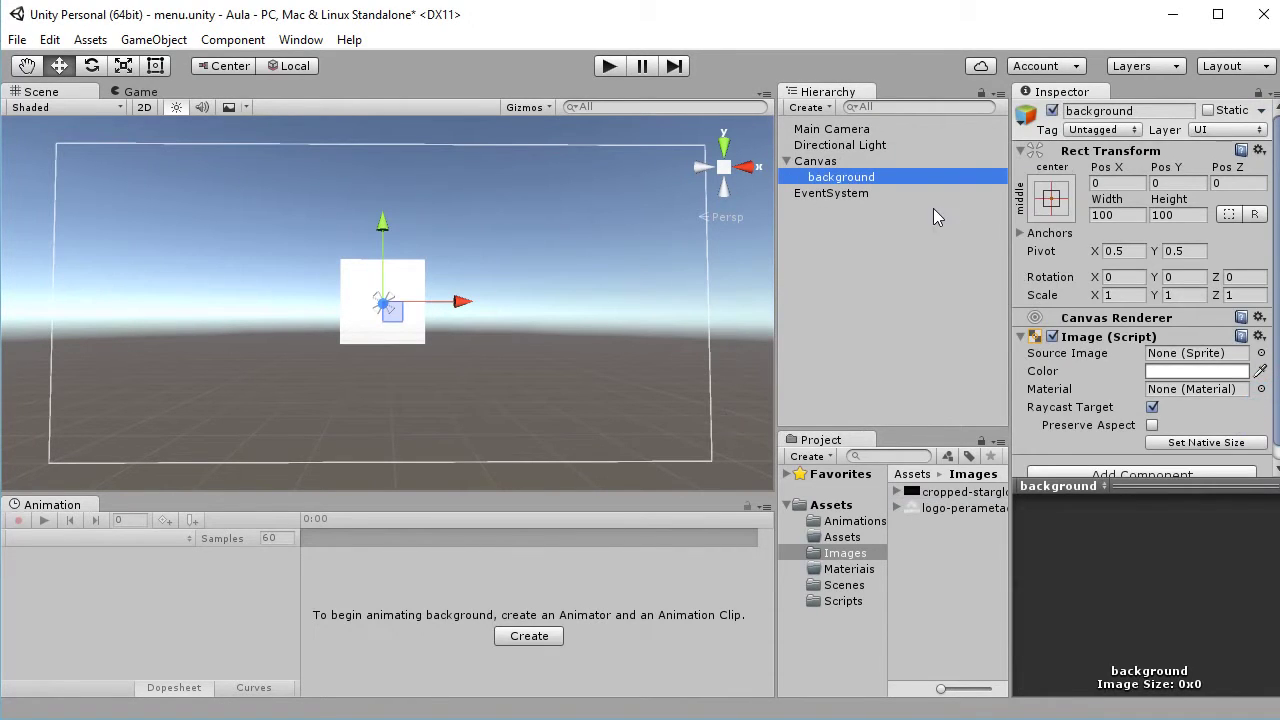
# - Assign the 1920x1080 cropped-starglow starfield sprite as the background Image's Source Image
pyautogui.click(838, 178)
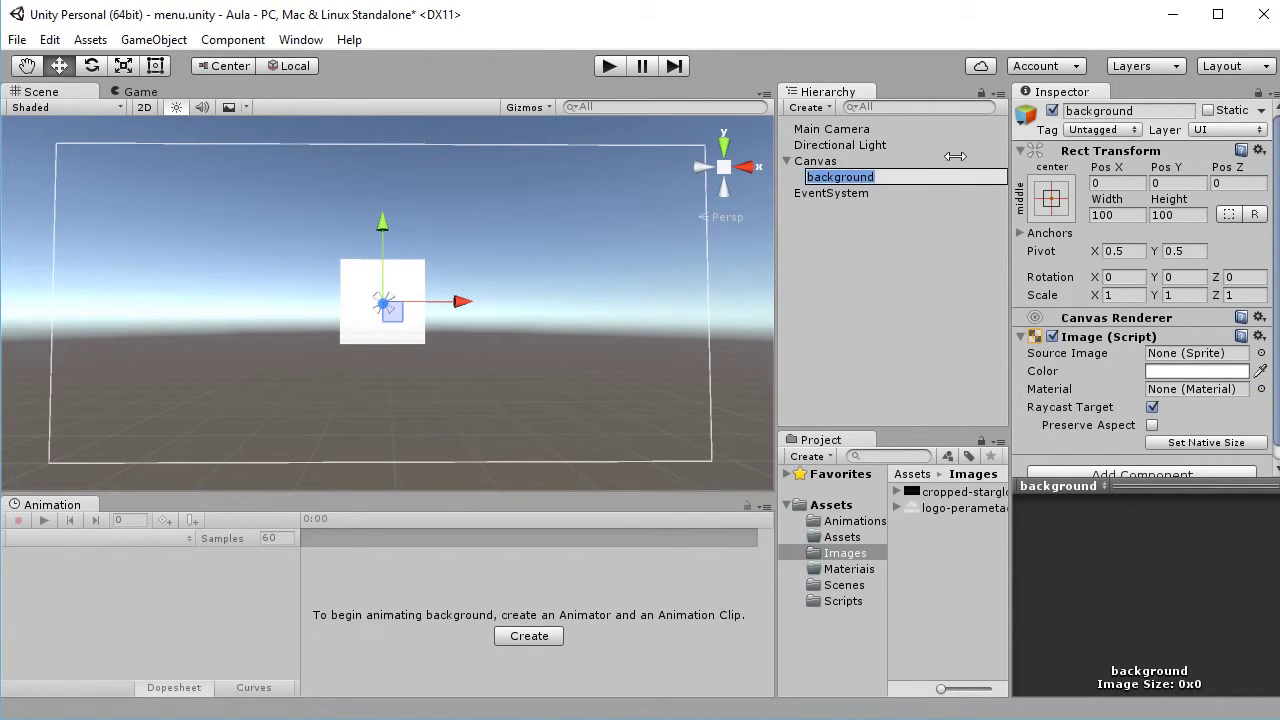
pyautogui.press('Return')
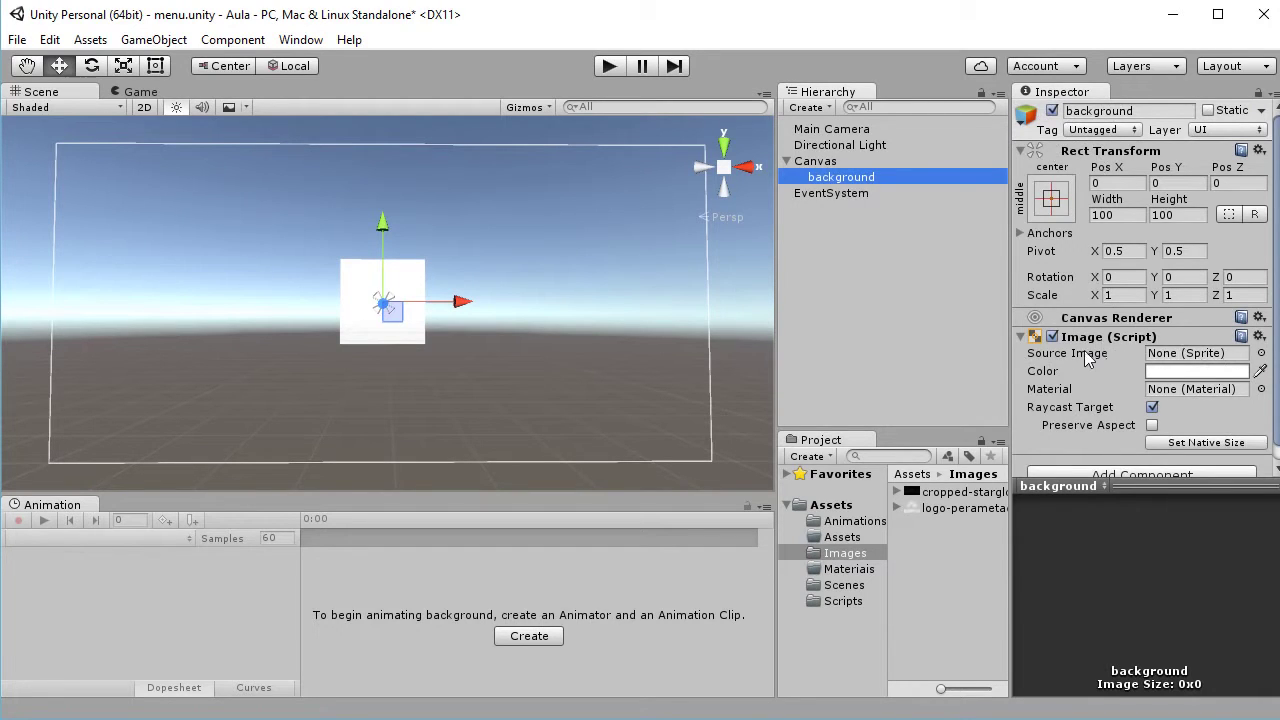
pyautogui.click(1262, 354)
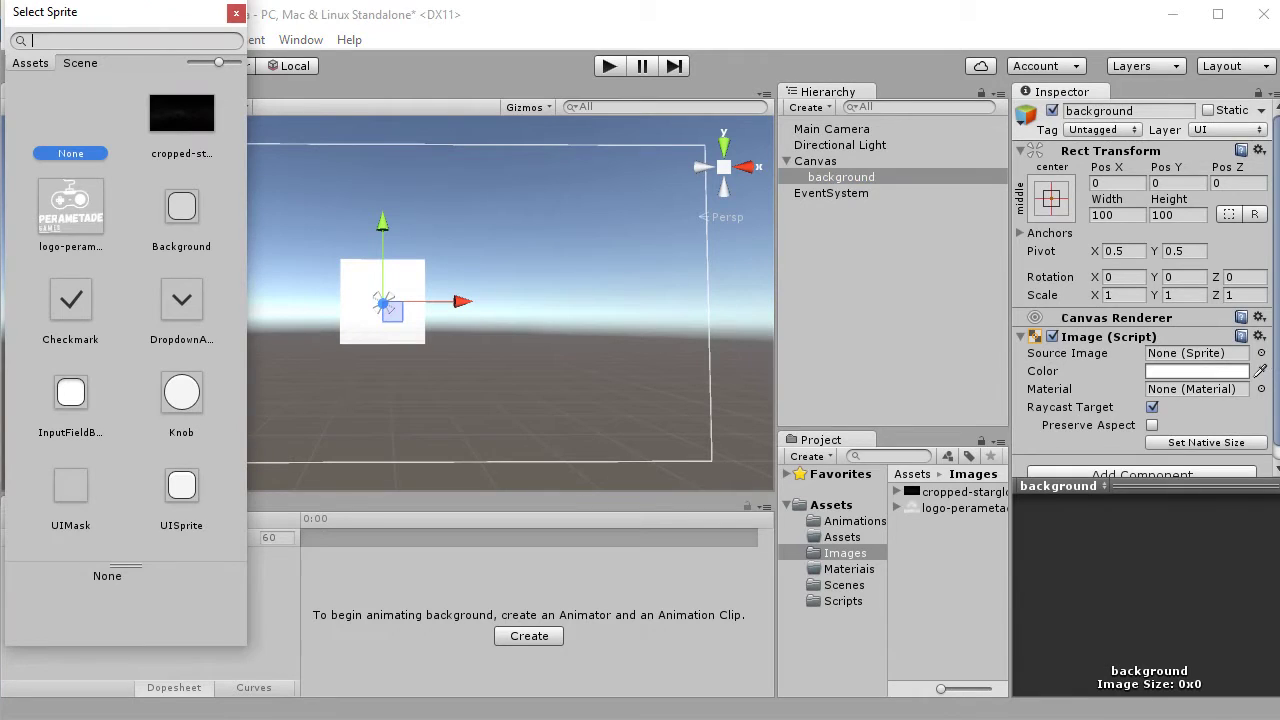
pyautogui.click(236, 13)
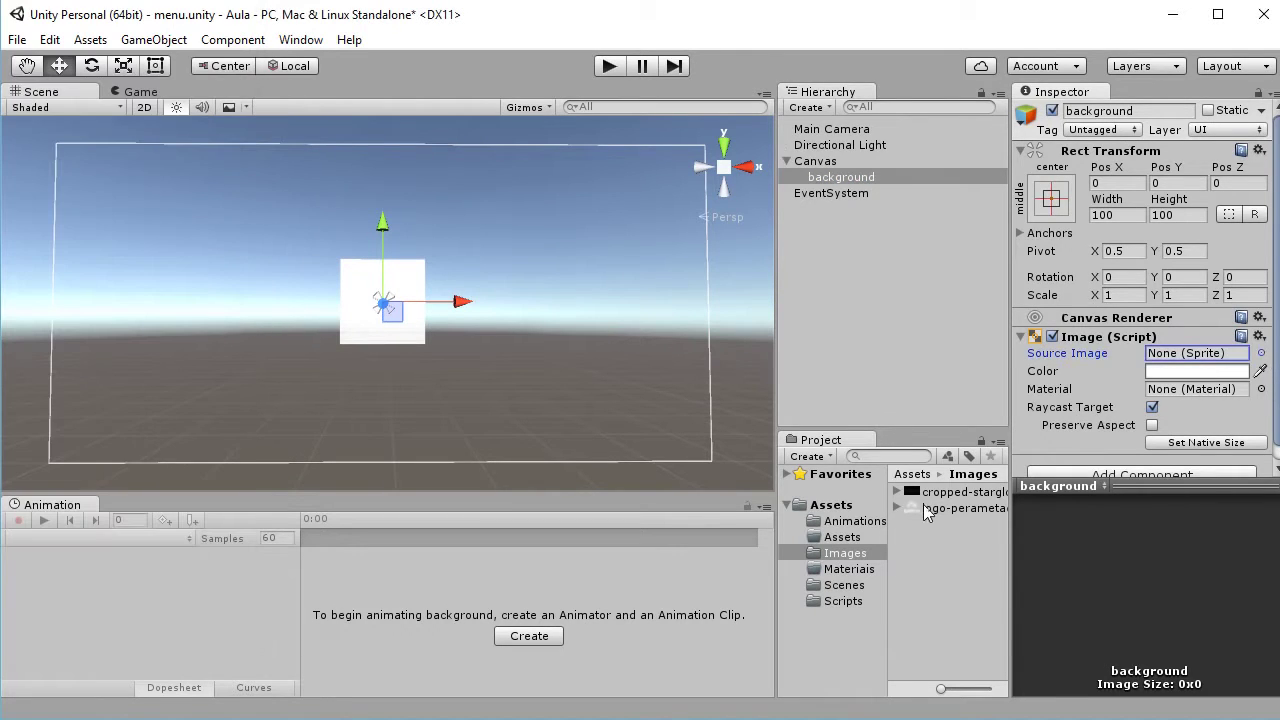
pyautogui.moveTo(1029, 435); pyautogui.dragTo(1165, 358)
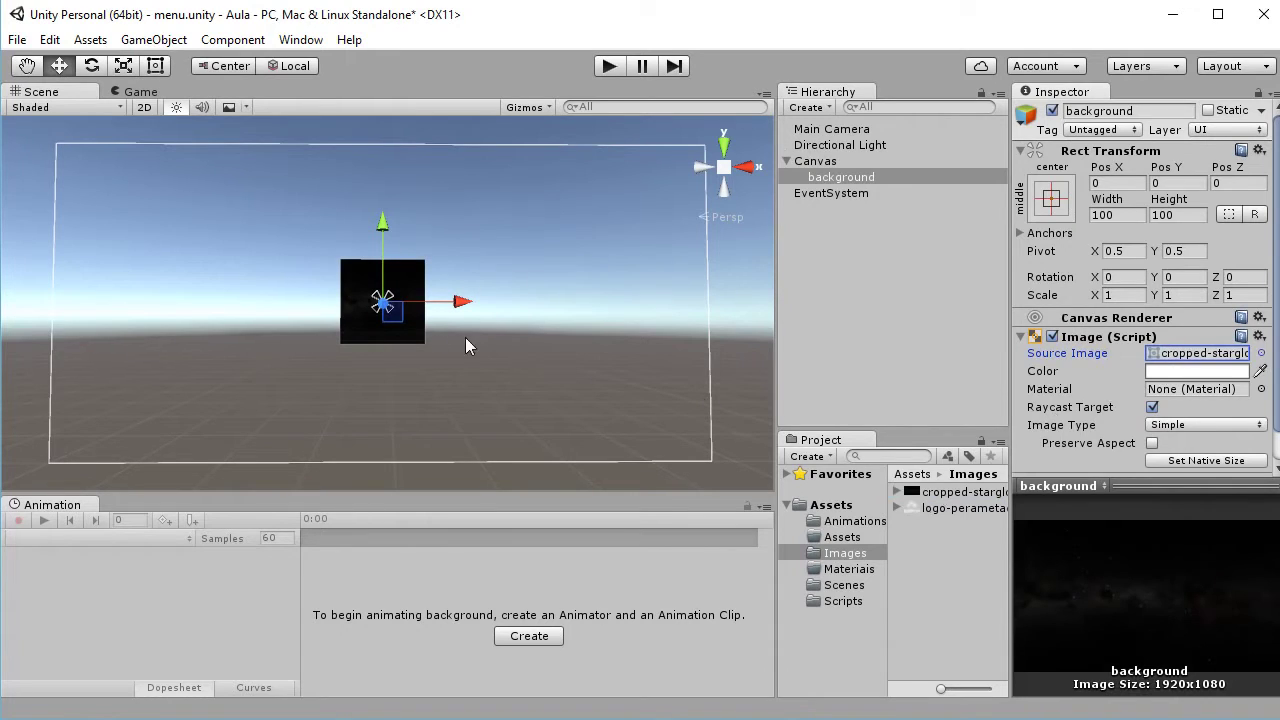
pyautogui.click(837, 210)
pyautogui.click(833, 177)
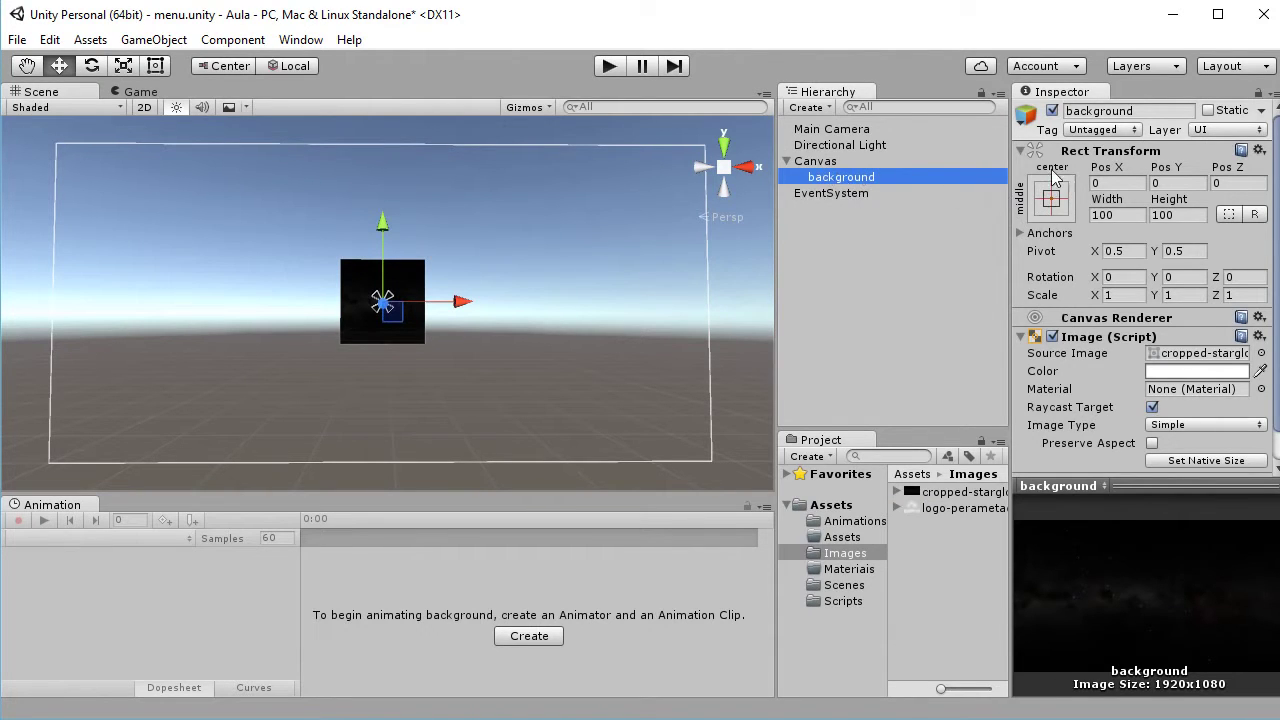
# - Anchor the background with the stretch-stretch preset, using Alt to zero all its offsets
pyautogui.click(1051, 207)
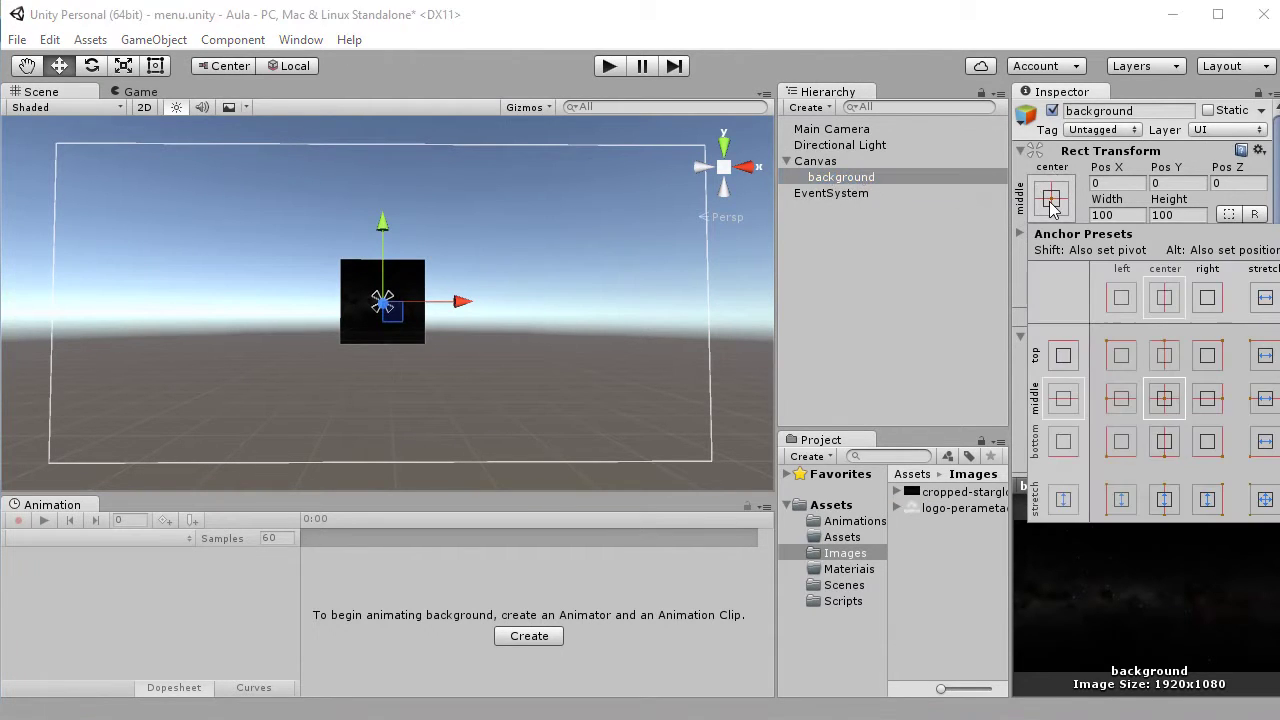
pyautogui.click(1266, 500)
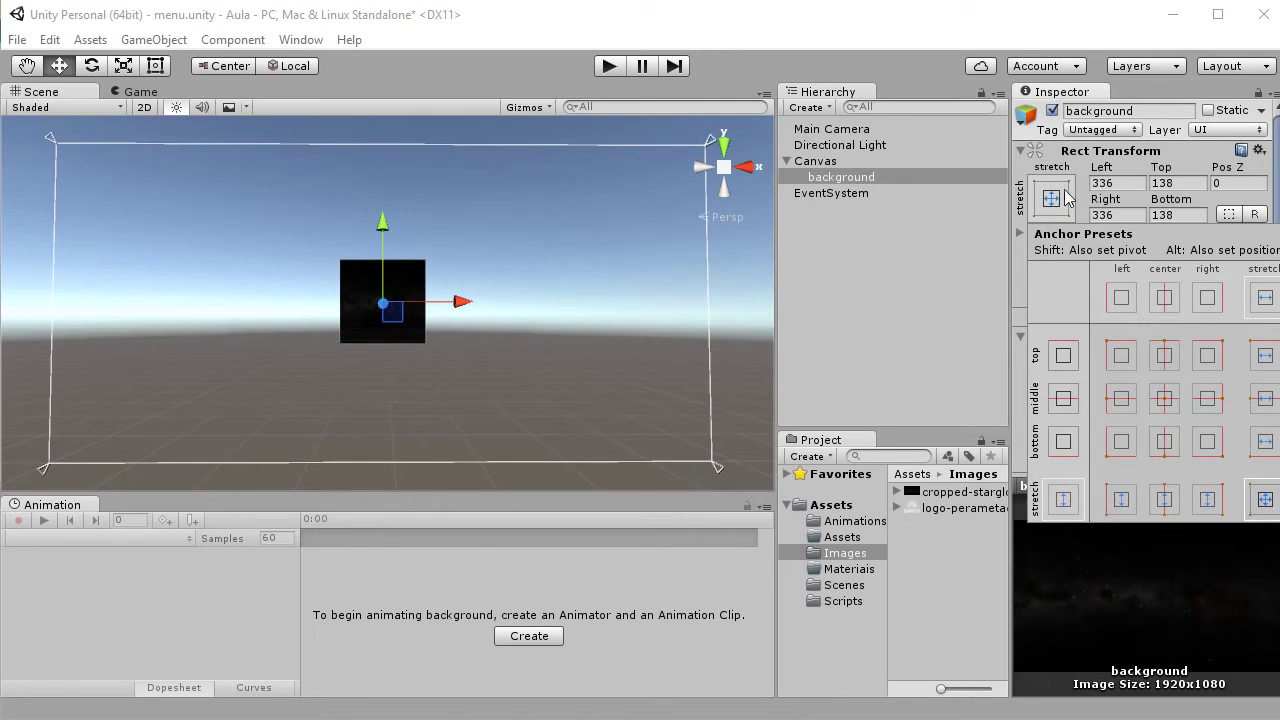
pyautogui.press('alt')
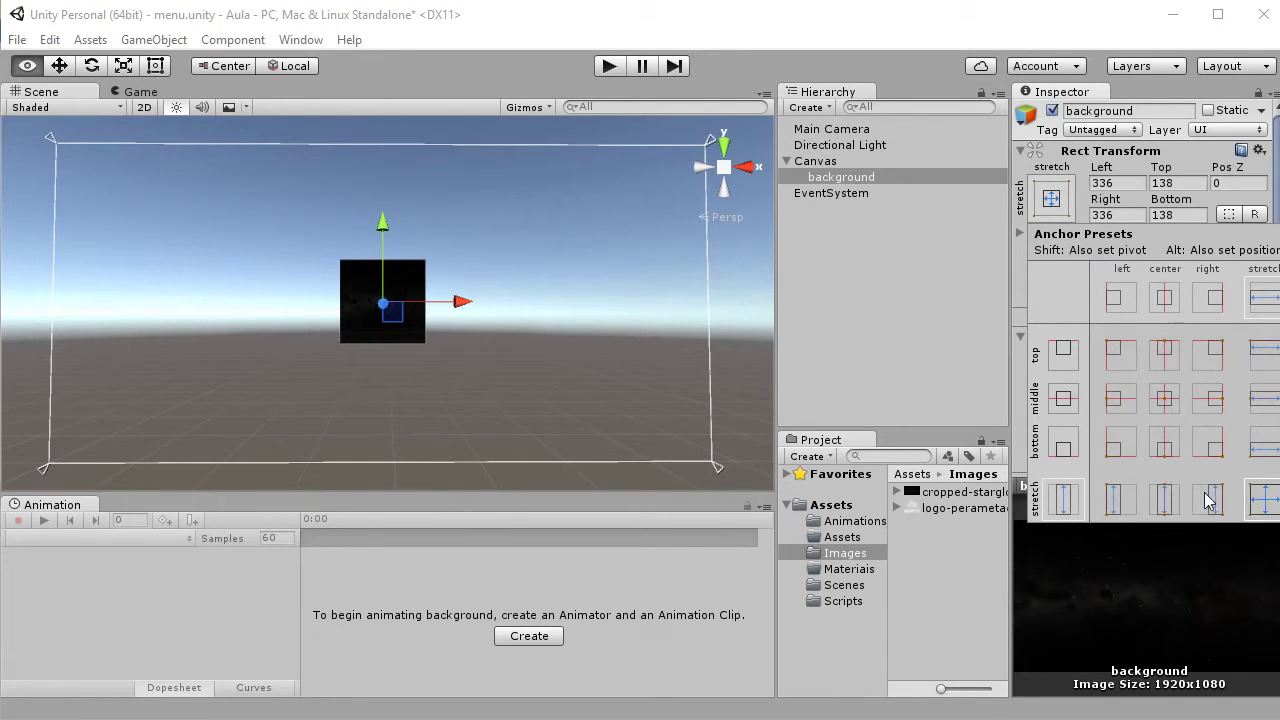
pyautogui.keyDown('alt'); pyautogui.click(1266, 502); pyautogui.keyUp('alt')
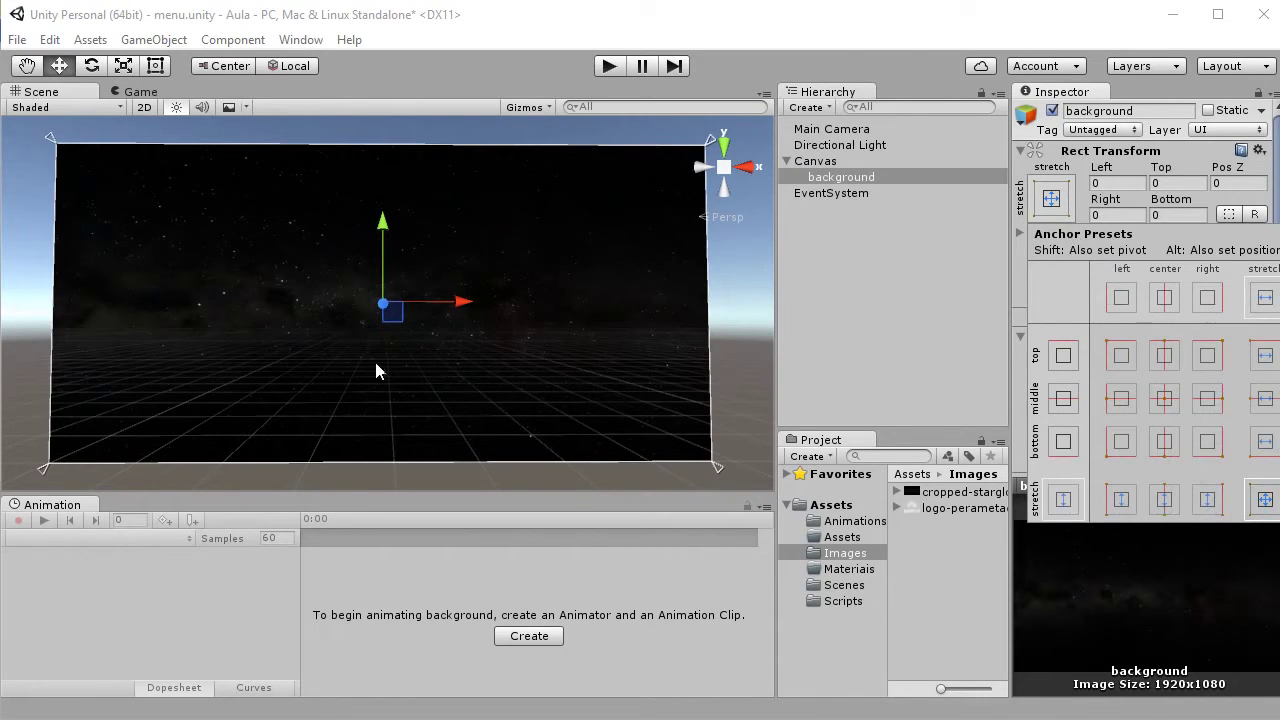
pyautogui.click(608, 67)
# - Run Play mode to preview the full-screen starfield, then stop it and select the Canvas
pyautogui.click(608, 67)
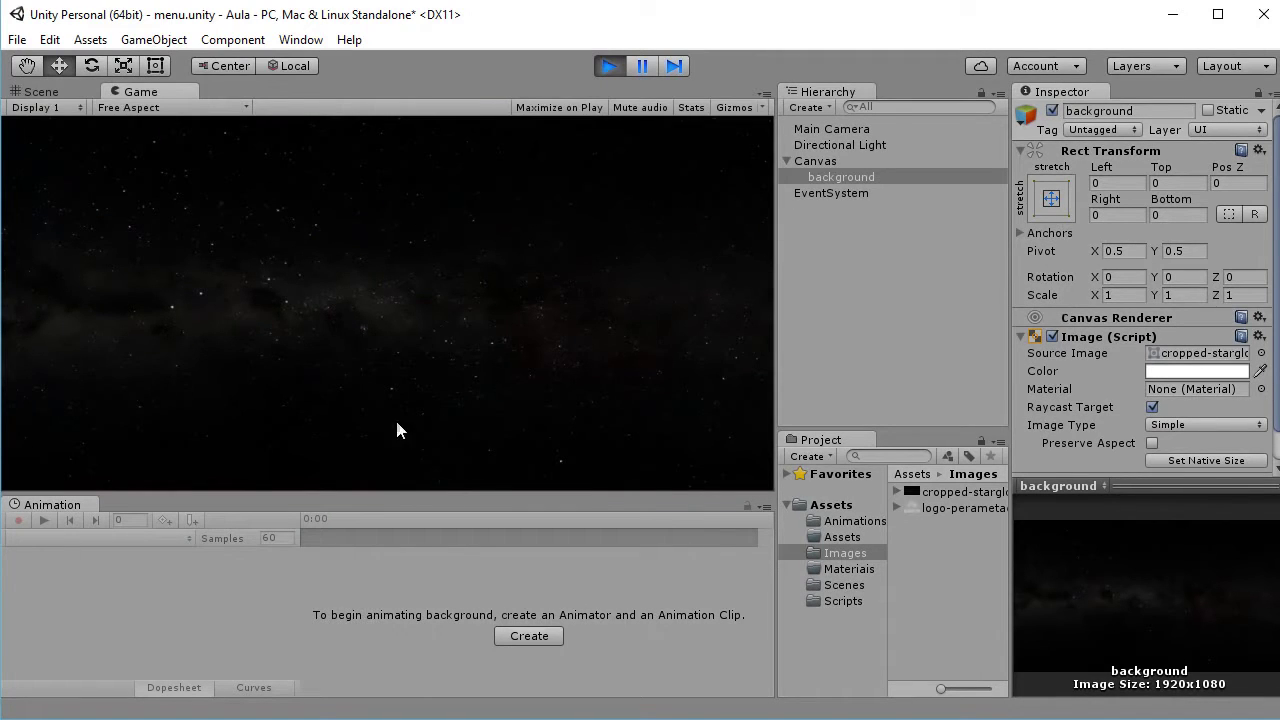
pyautogui.click(607, 67)
pyautogui.click(910, 314)
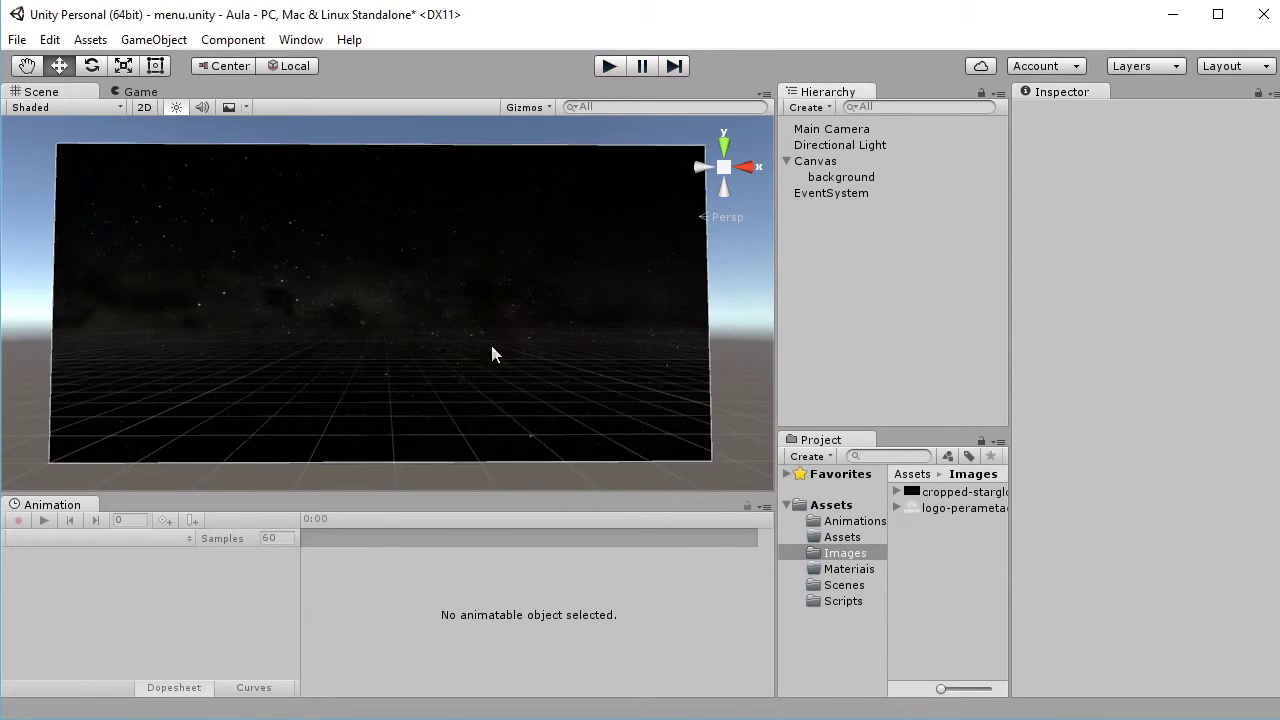
pyautogui.click(818, 159)
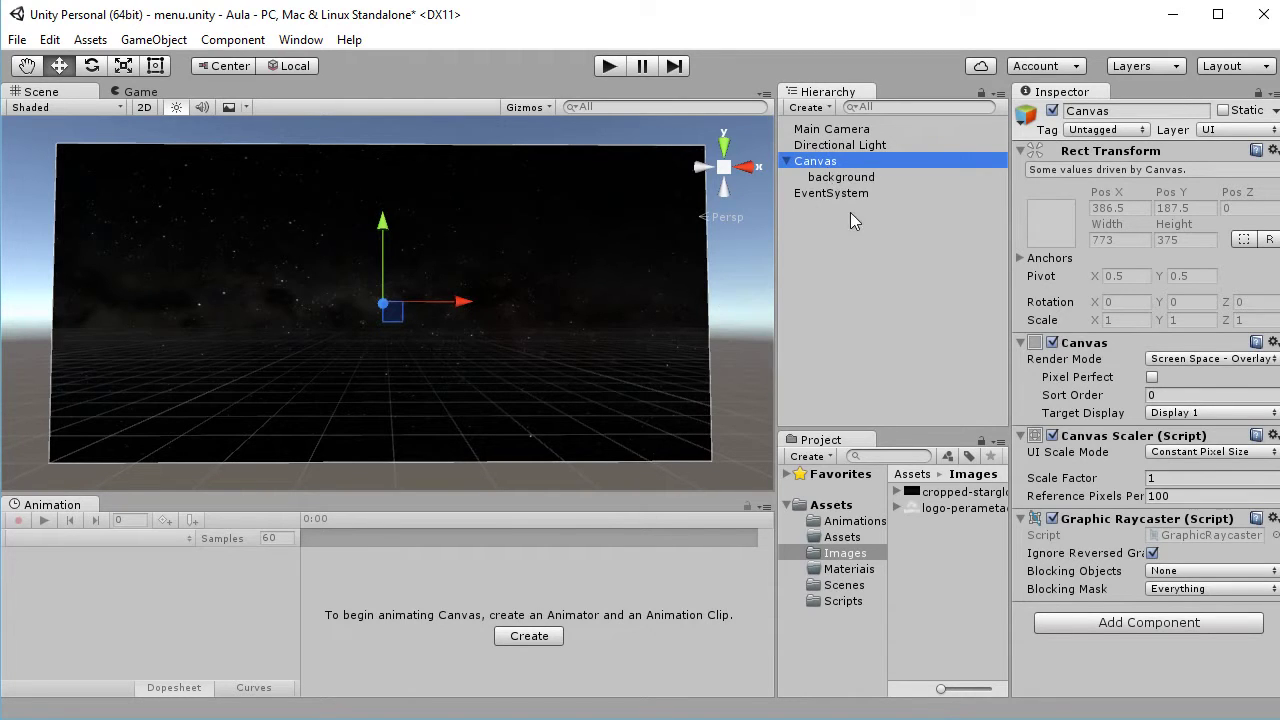
# - Add a UI Panel inside the Canvas
pyautogui.rightClick(818, 161)
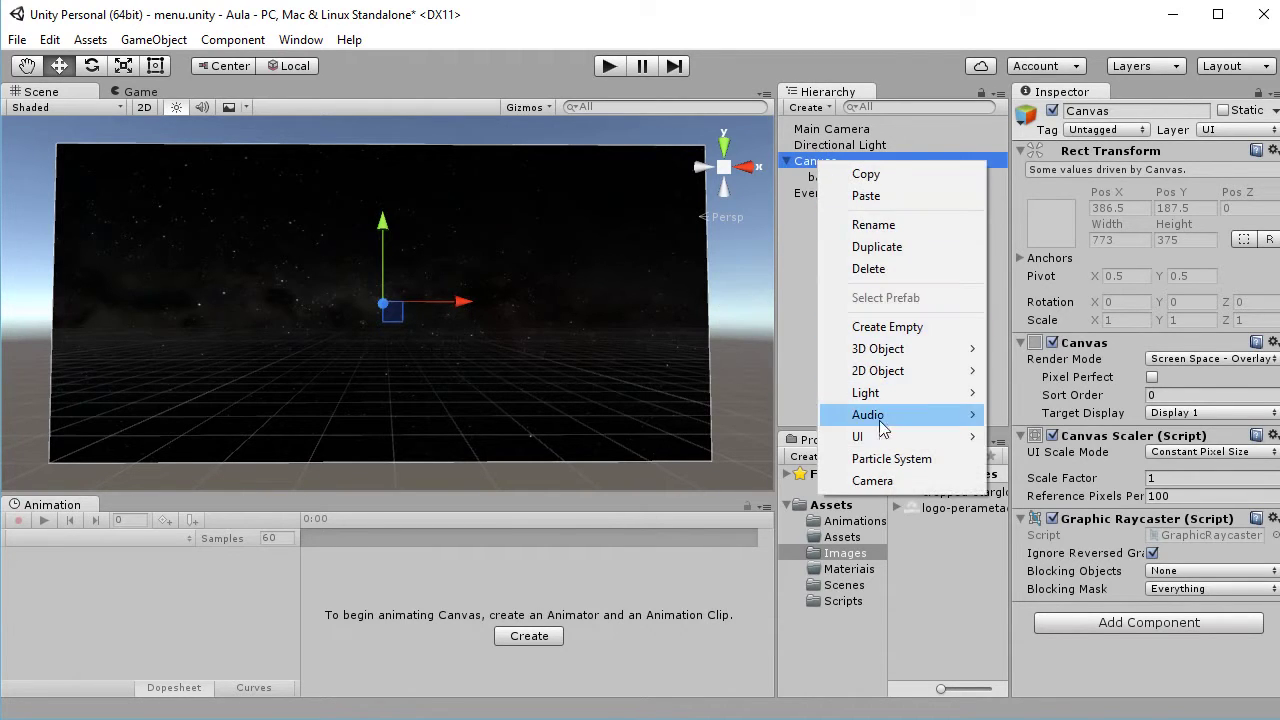
pyautogui.moveTo(880, 437)
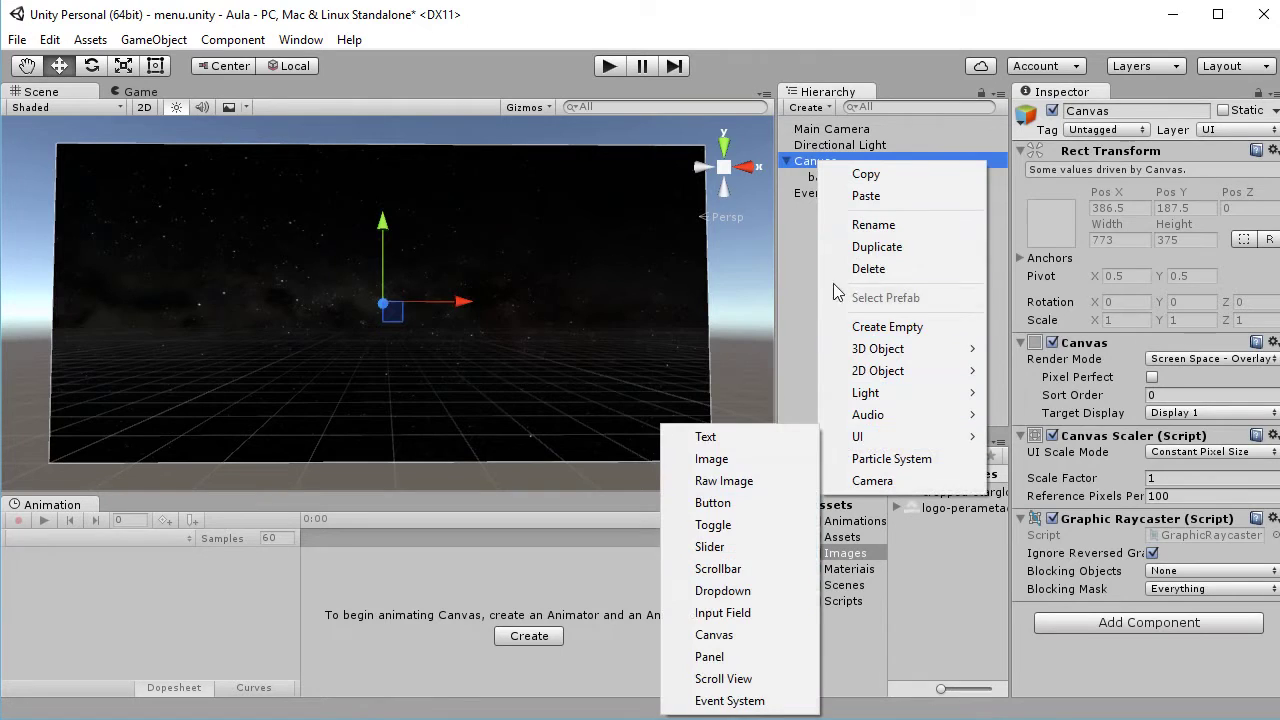
pyautogui.press('Escape')
pyautogui.click(861, 276)
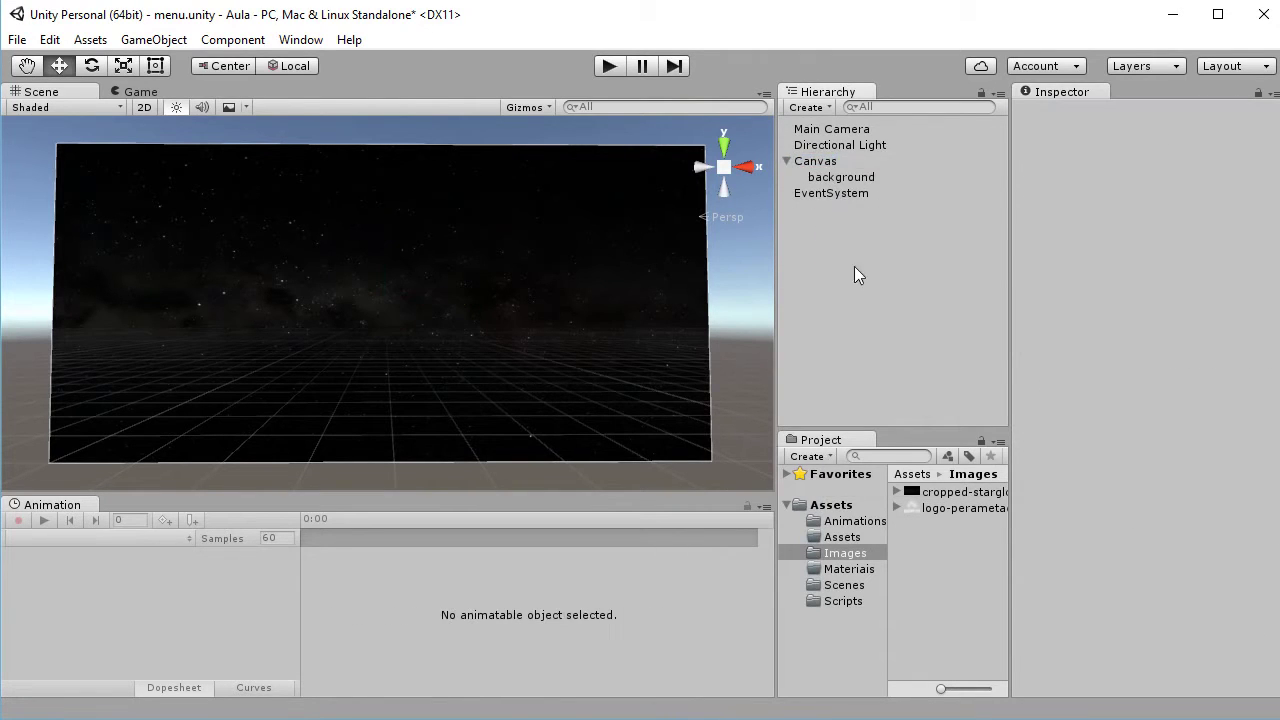
pyautogui.rightClick(814, 163)
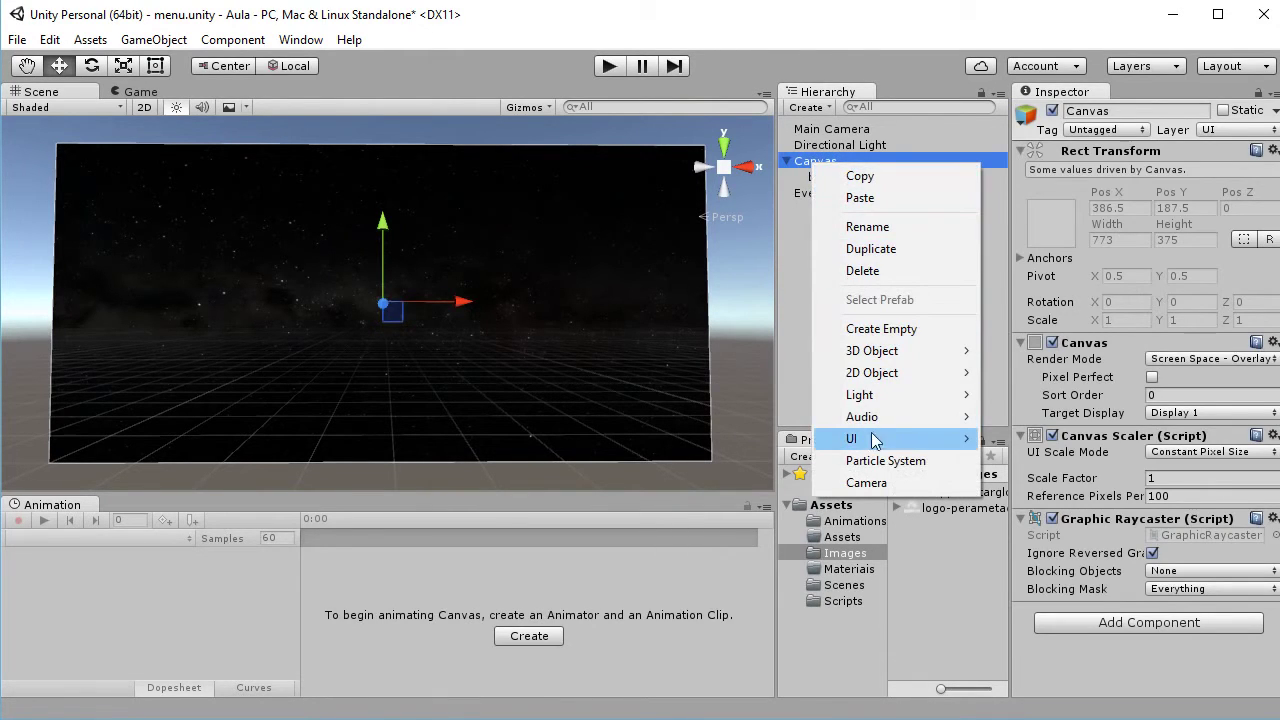
pyautogui.moveTo(872, 443)
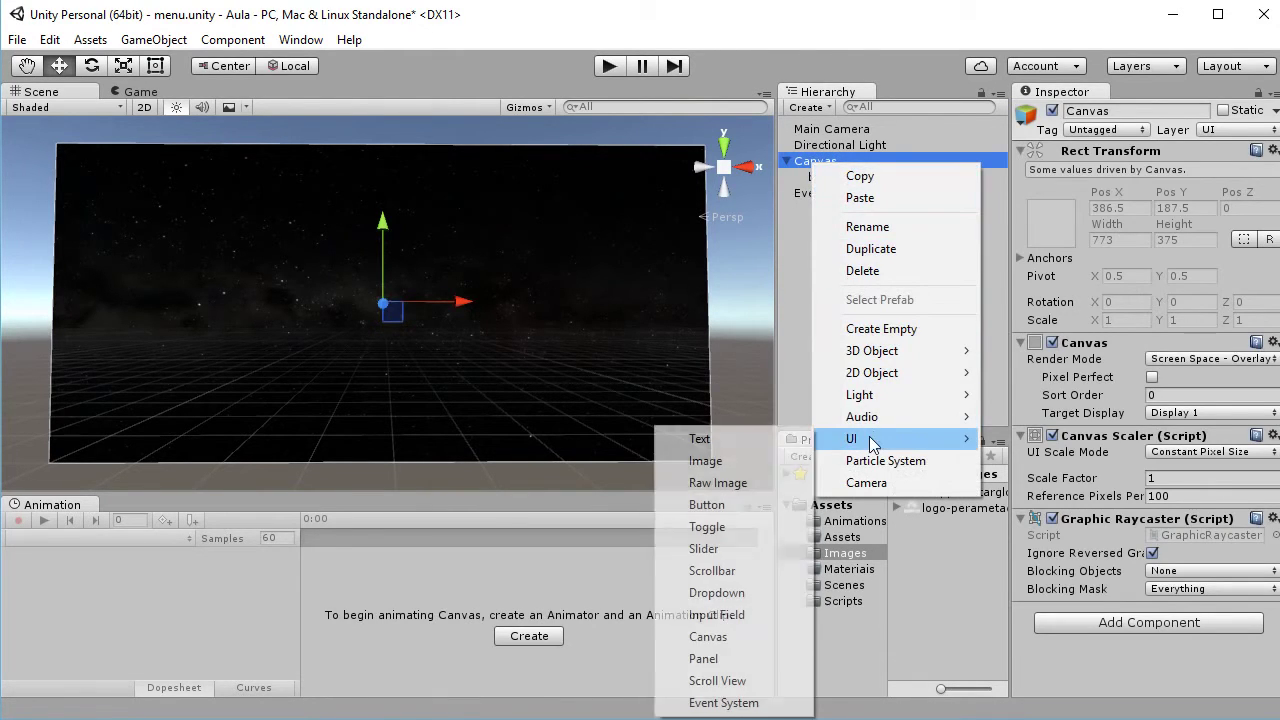
pyautogui.click(716, 661)
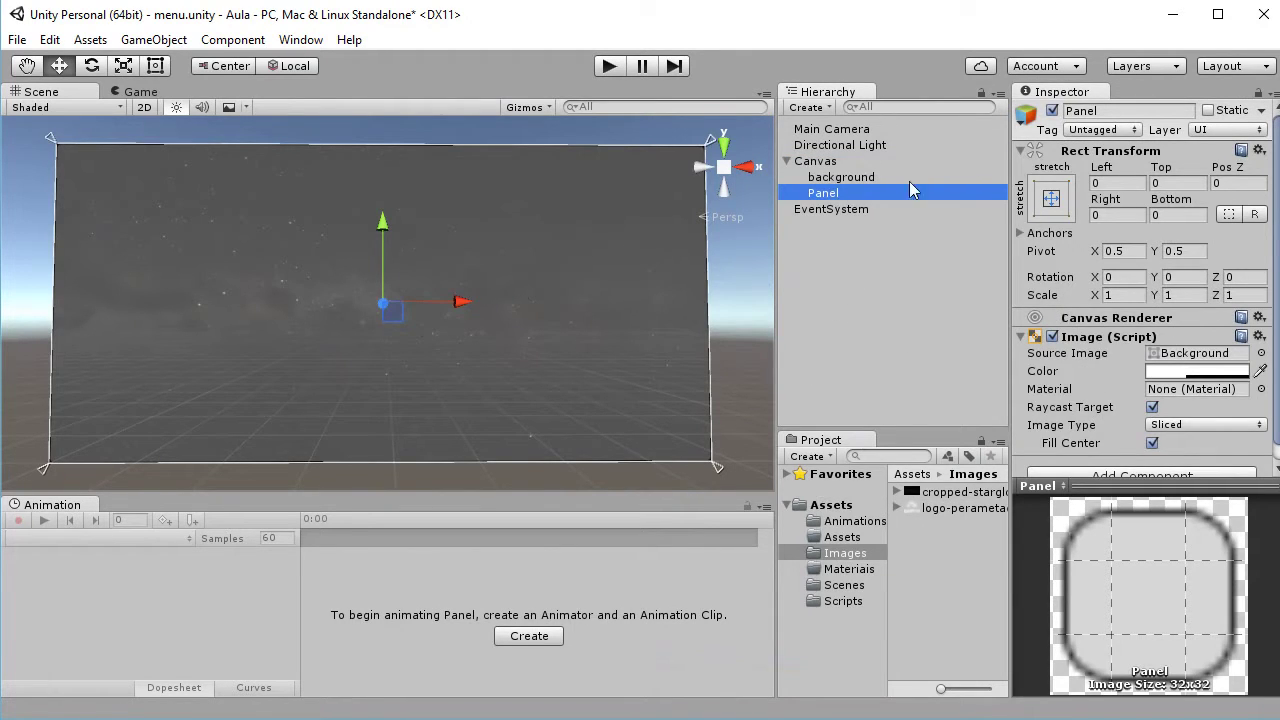
# - Set the panel's colour alpha to 0 and rename it botoes
pyautogui.click(1166, 374)
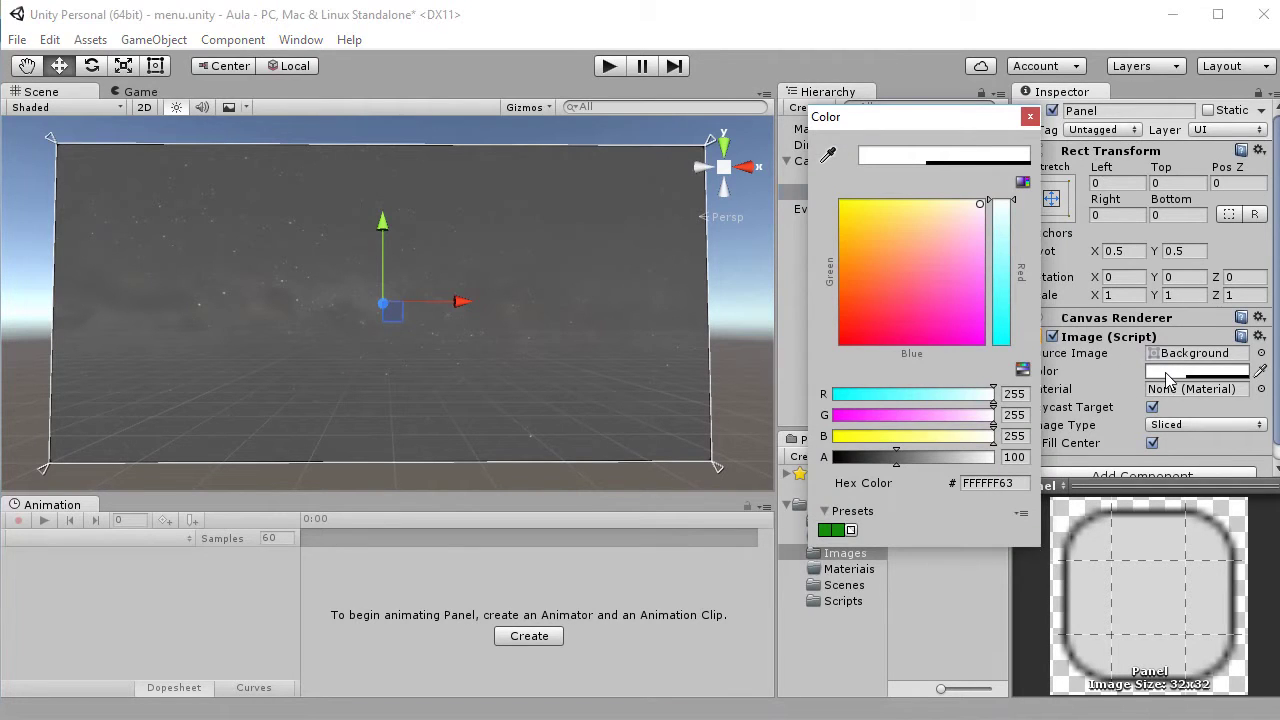
pyautogui.moveTo(893, 466); pyautogui.dragTo(828, 466)
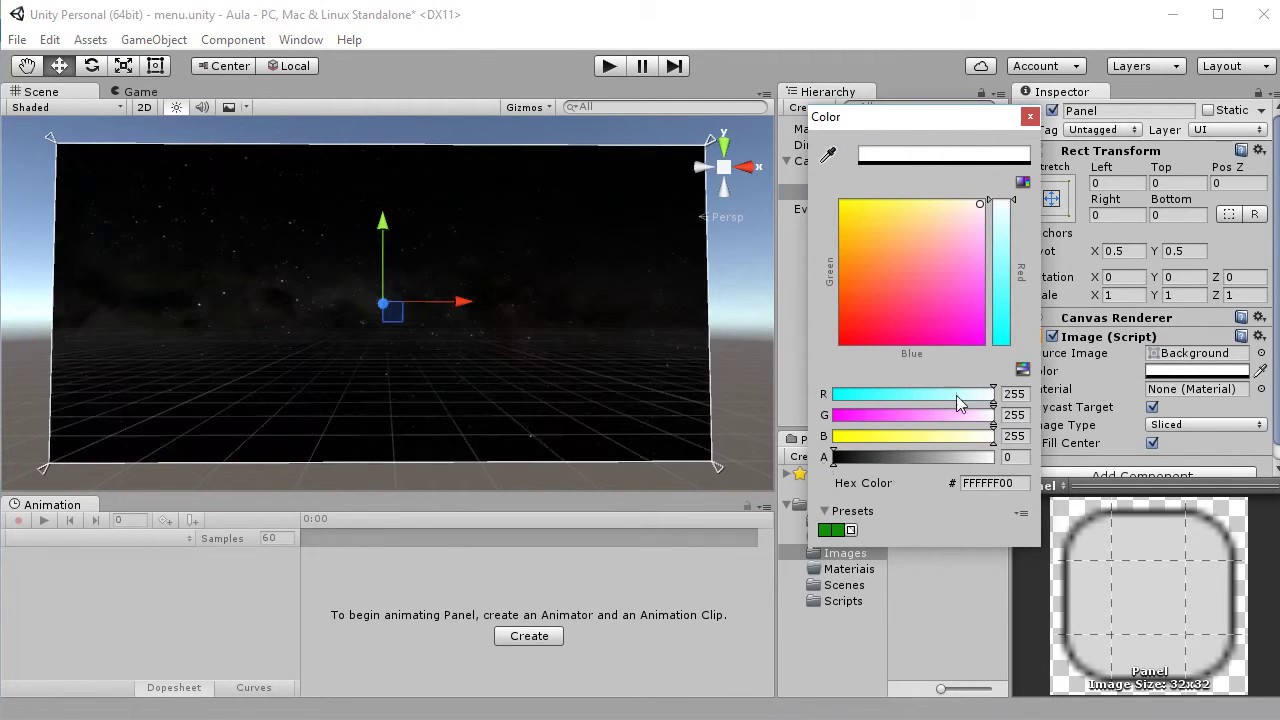
pyautogui.click(1029, 118)
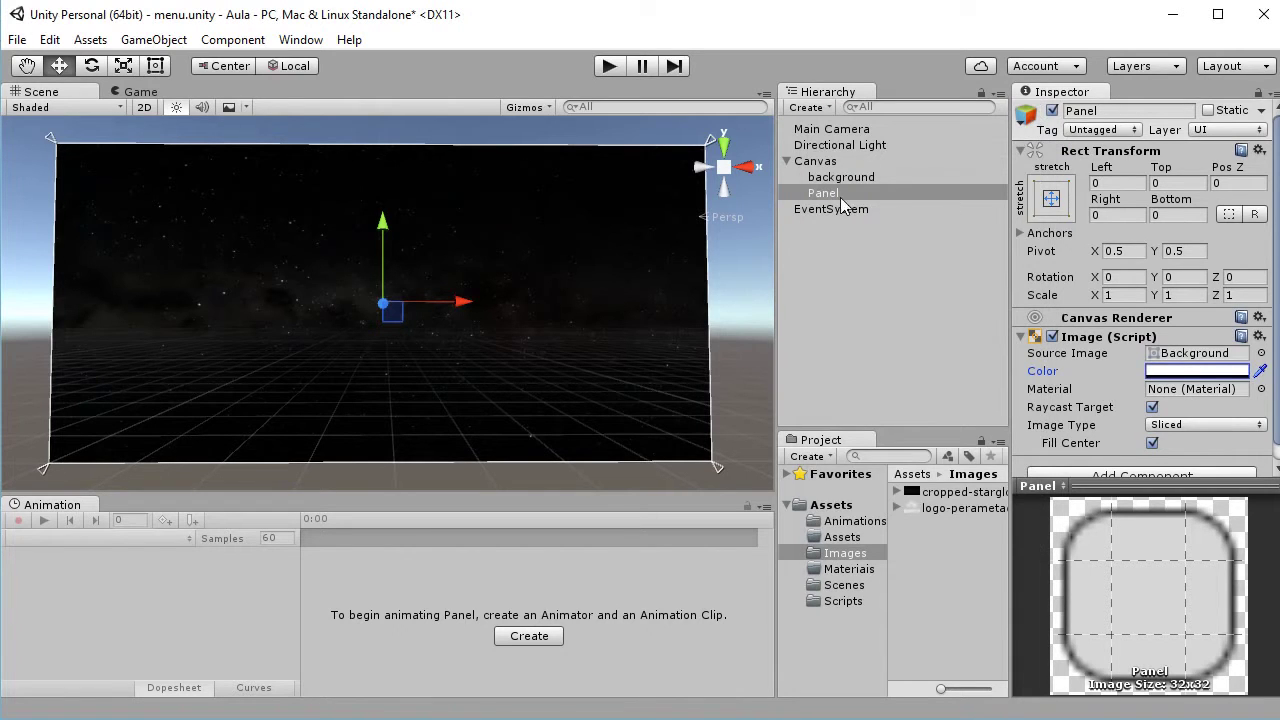
pyautogui.click(1118, 111)
pyautogui.write('bo')
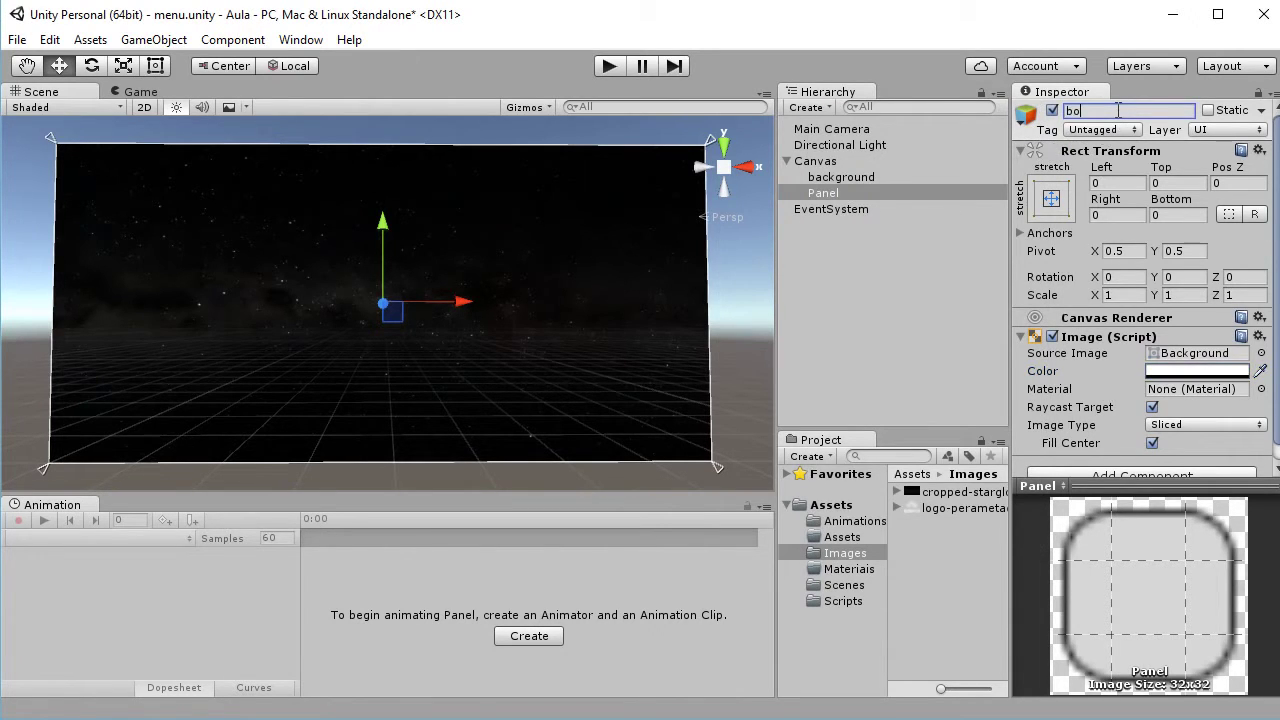
pyautogui.write('toes')
pyautogui.press('Return')
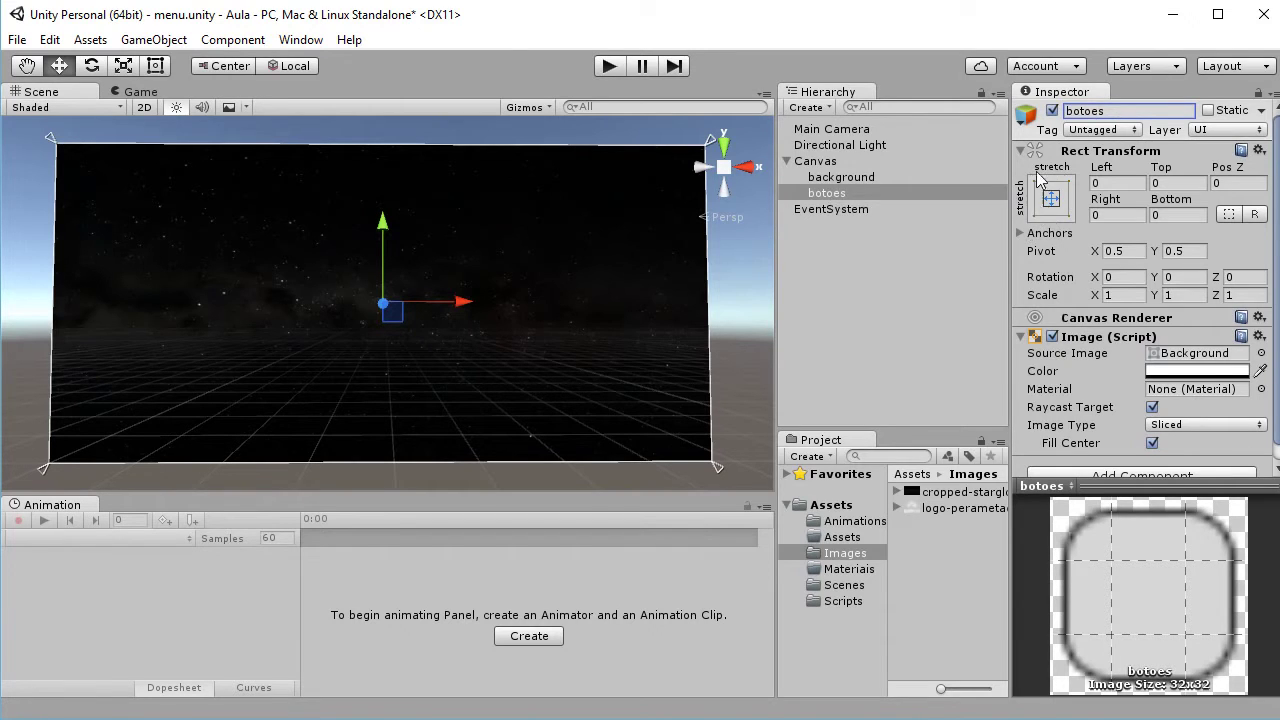
pyautogui.click(818, 196)
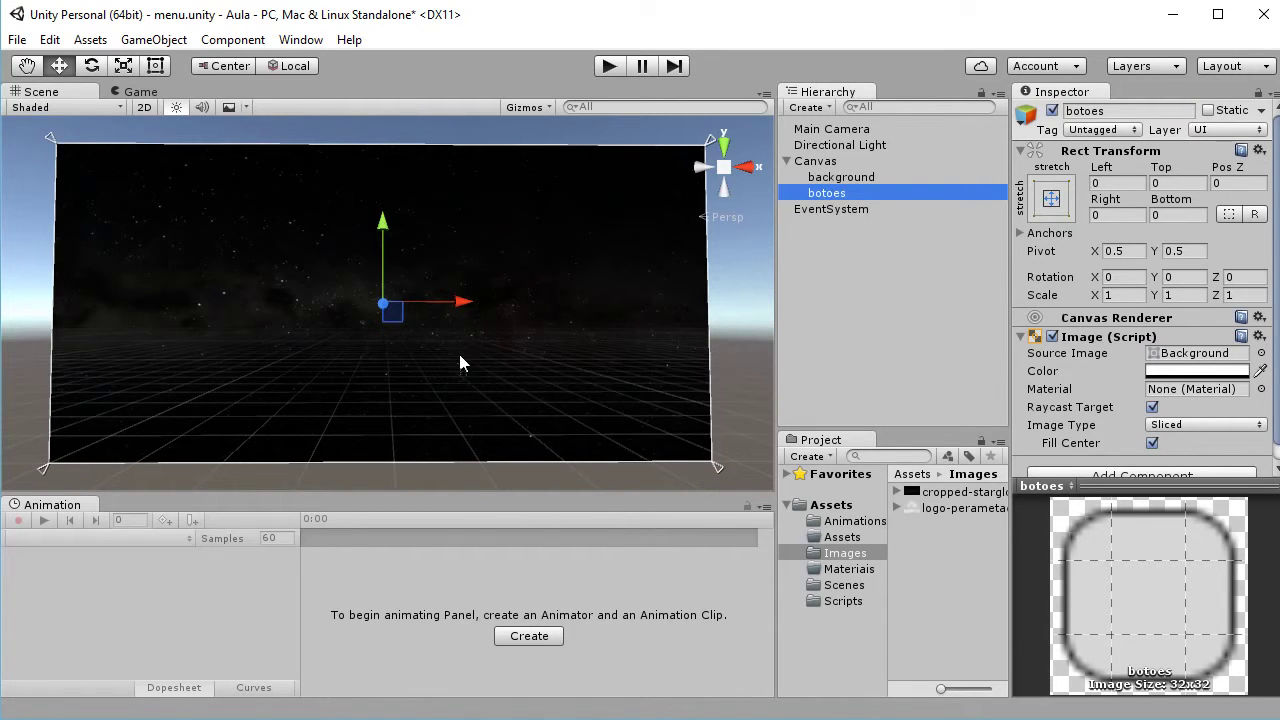
# - Add two UI Buttons under botoes and place them at the canvas top and middle
pyautogui.rightClick(815, 193)
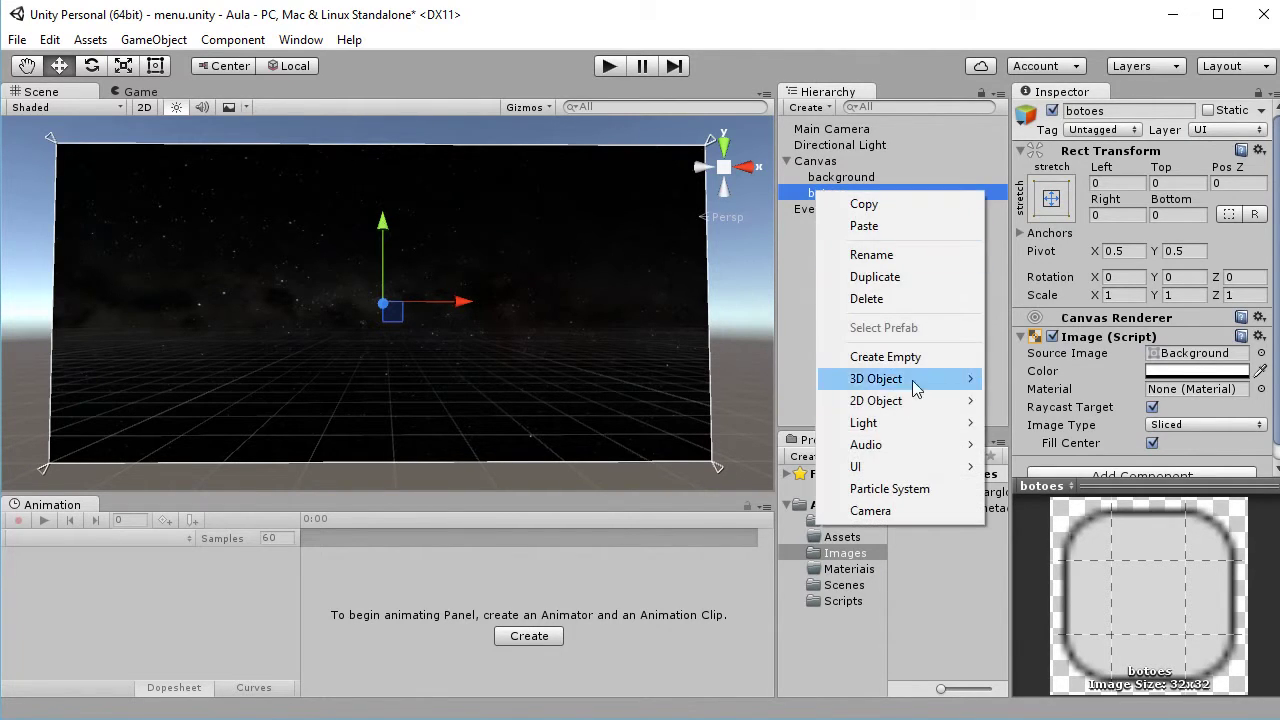
pyautogui.moveTo(880, 476)
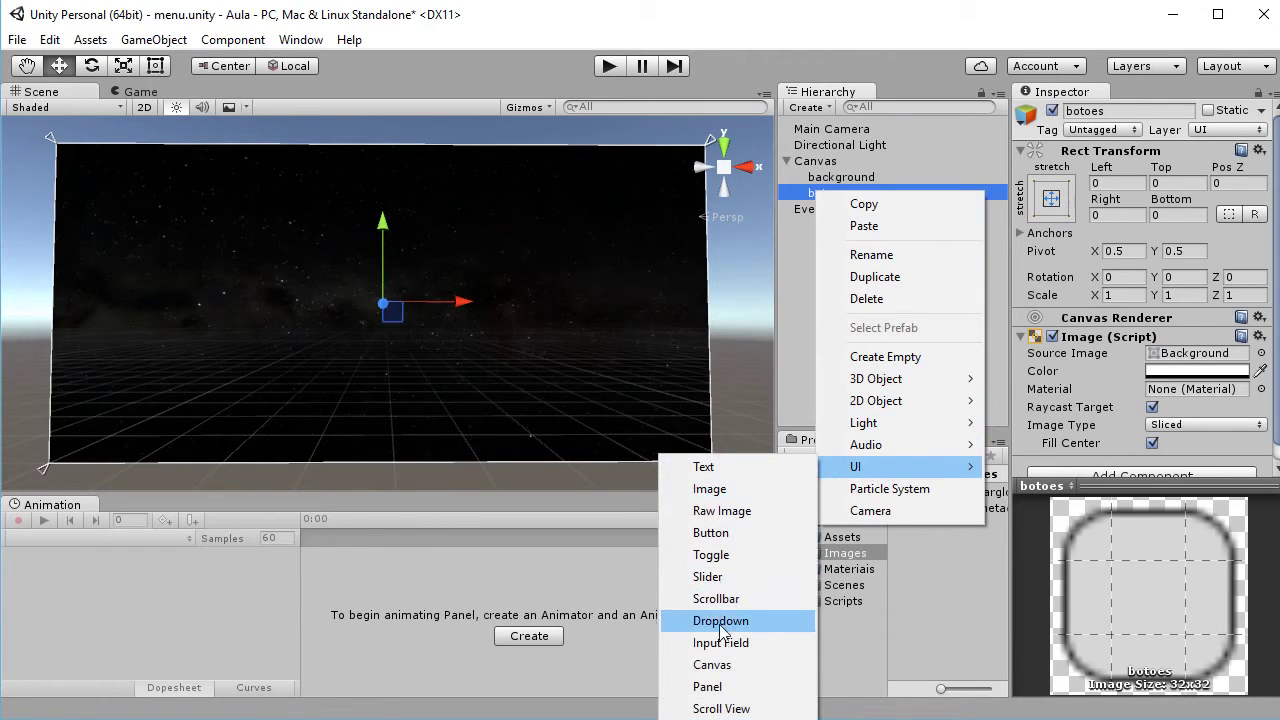
pyautogui.click(717, 532)
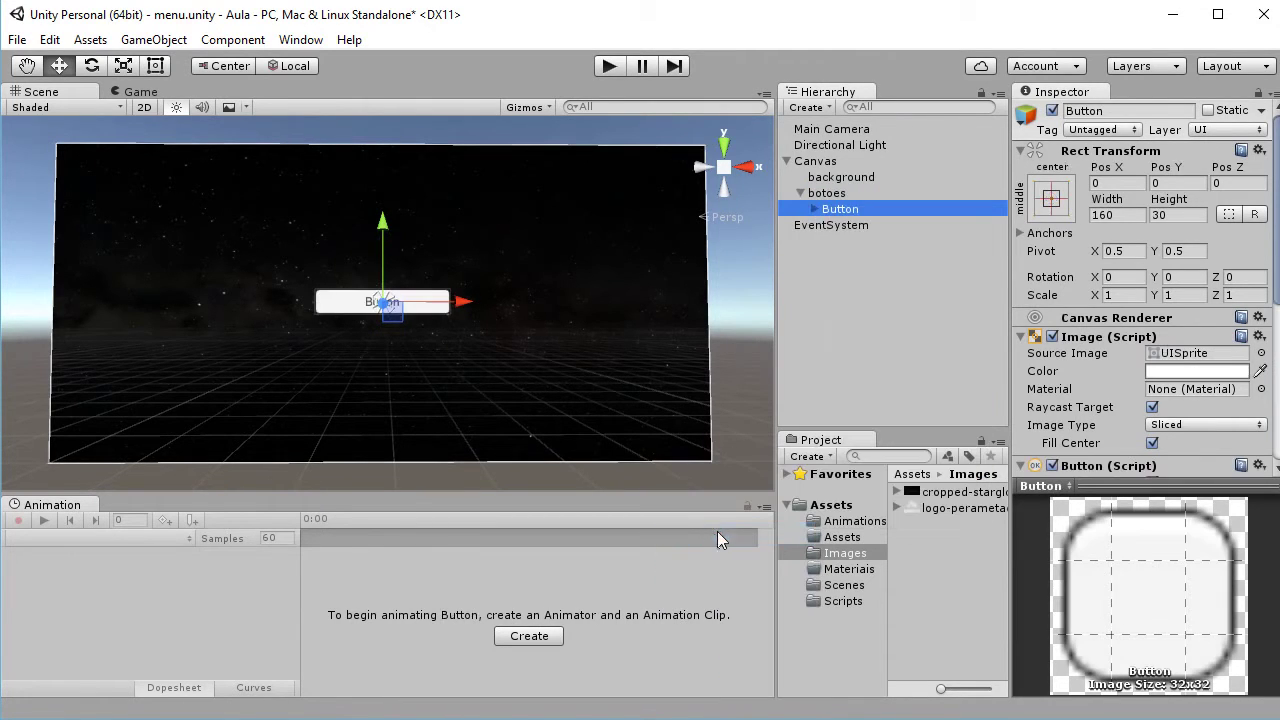
pyautogui.rightClick(816, 196)
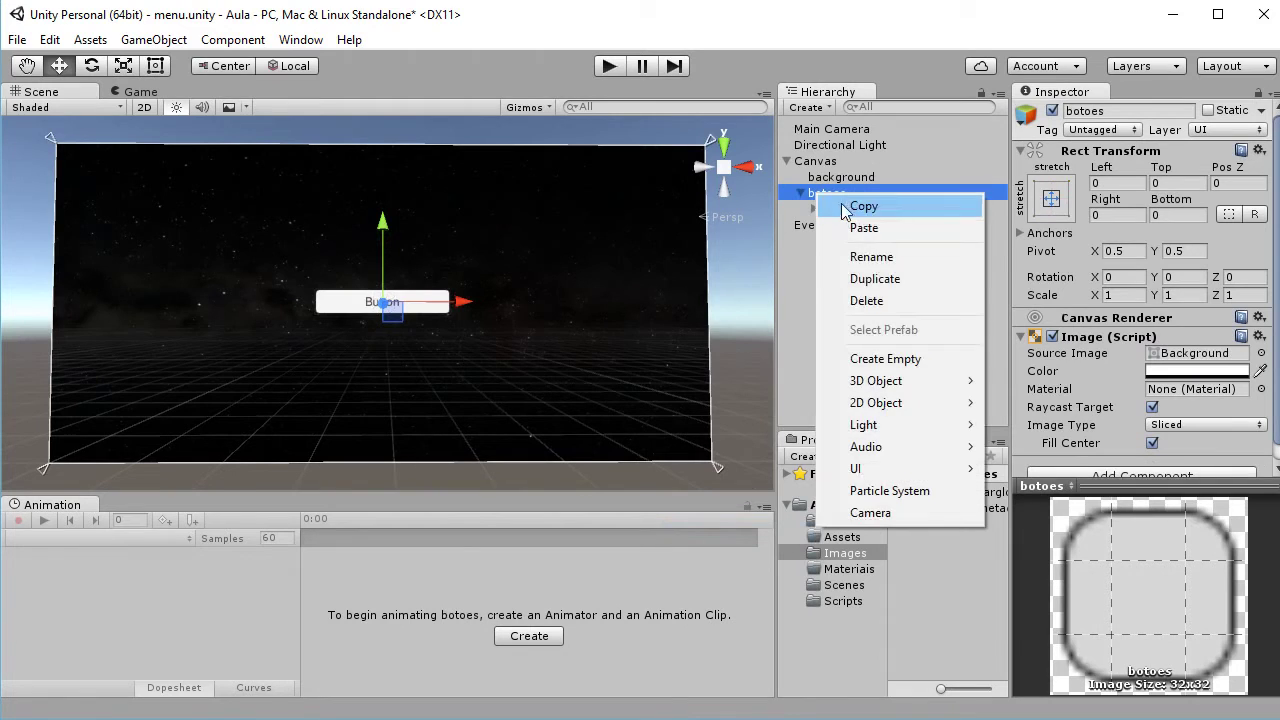
pyautogui.moveTo(869, 478)
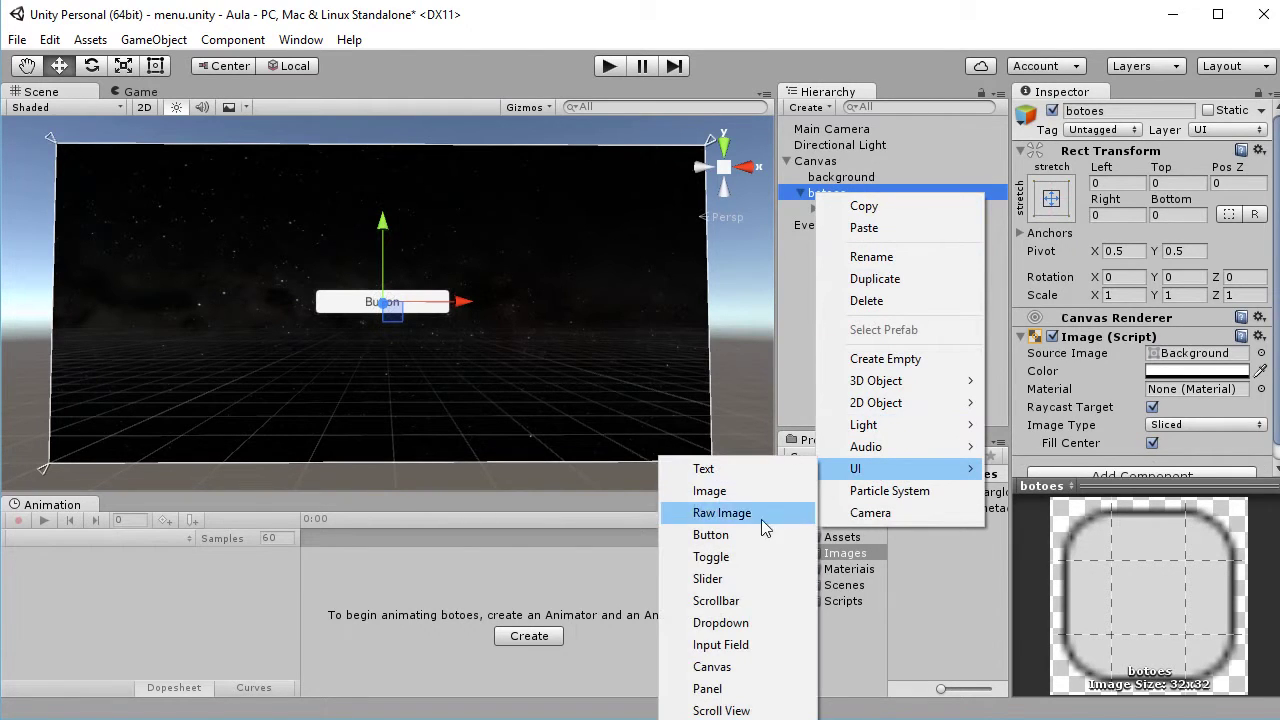
pyautogui.click(735, 536)
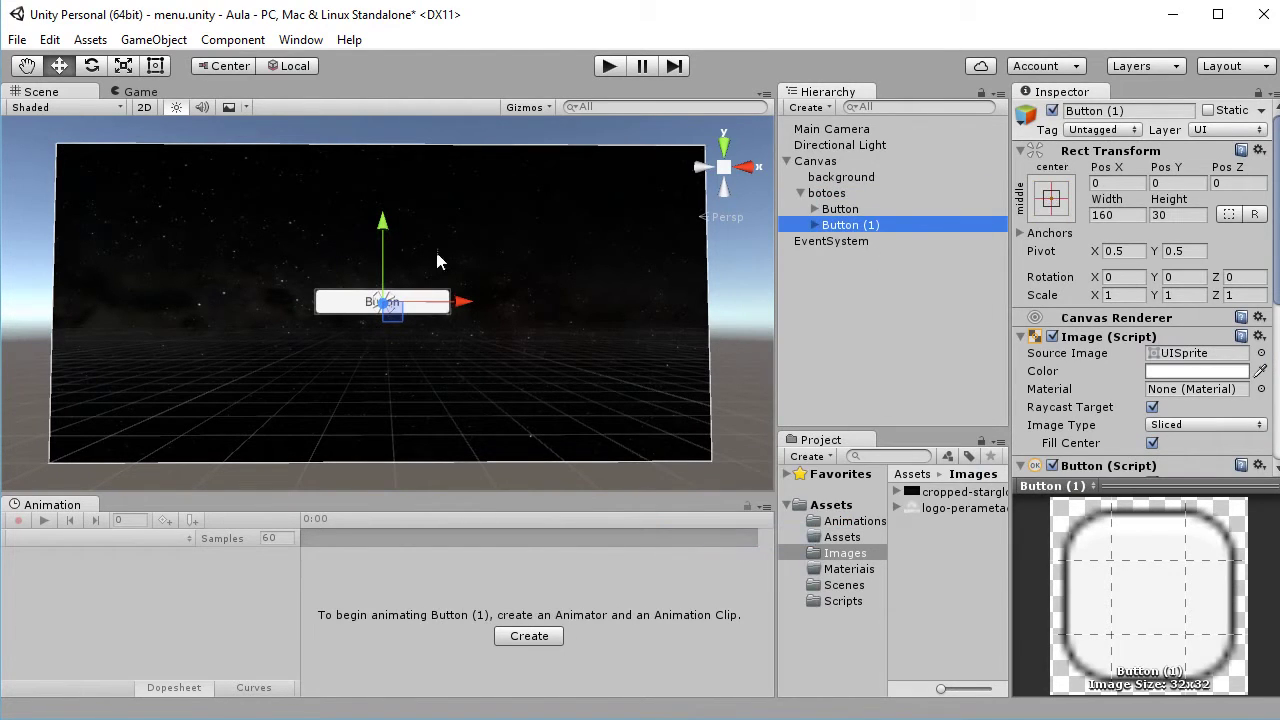
pyautogui.moveTo(376, 228); pyautogui.dragTo(378, 282)
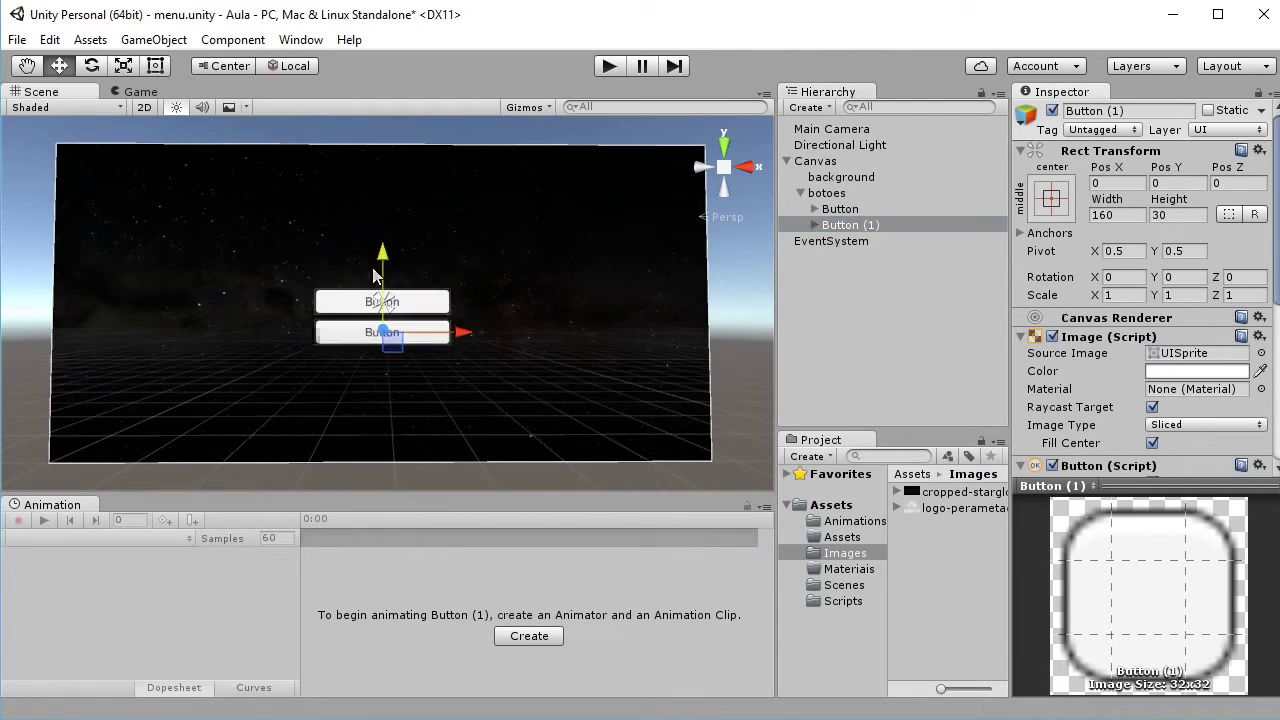
pyautogui.click(420, 313)
pyautogui.moveTo(390, 237); pyautogui.dragTo(390, 166)
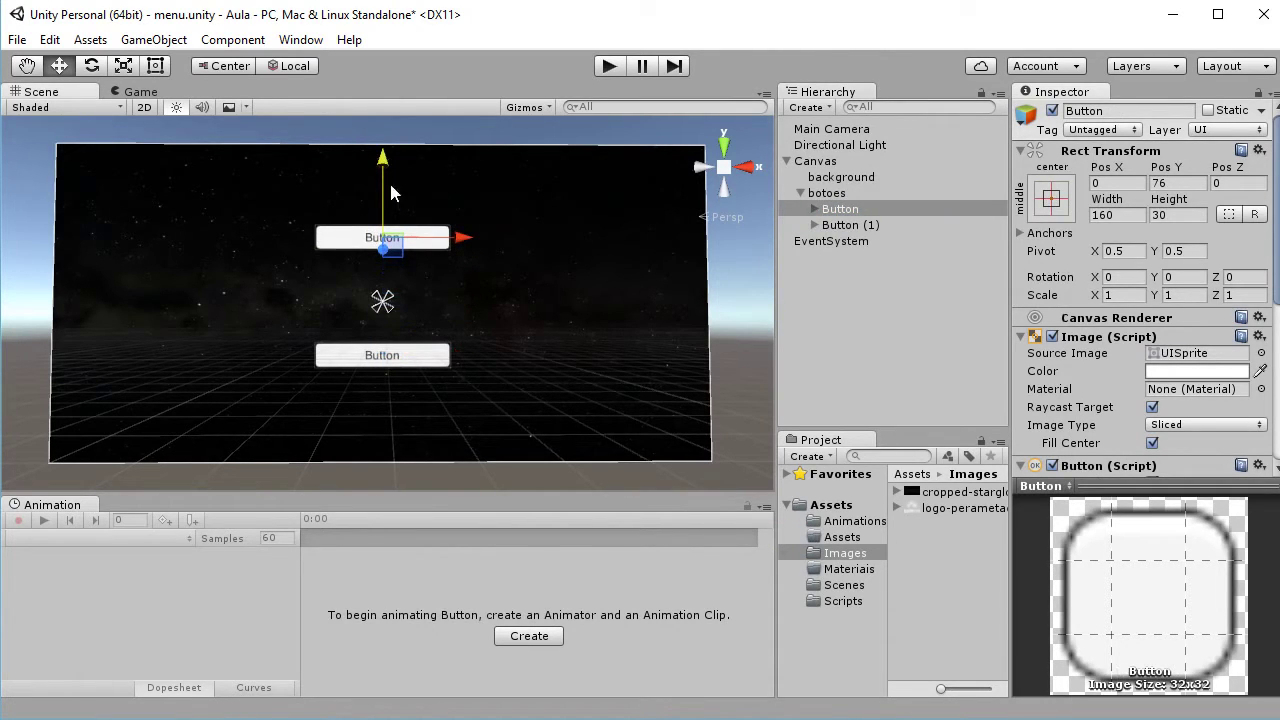
pyautogui.click(418, 358)
pyautogui.moveTo(383, 280); pyautogui.dragTo(395, 223)
# - Add a third button under botoes and move it below the other two
pyautogui.rightClick(830, 195)
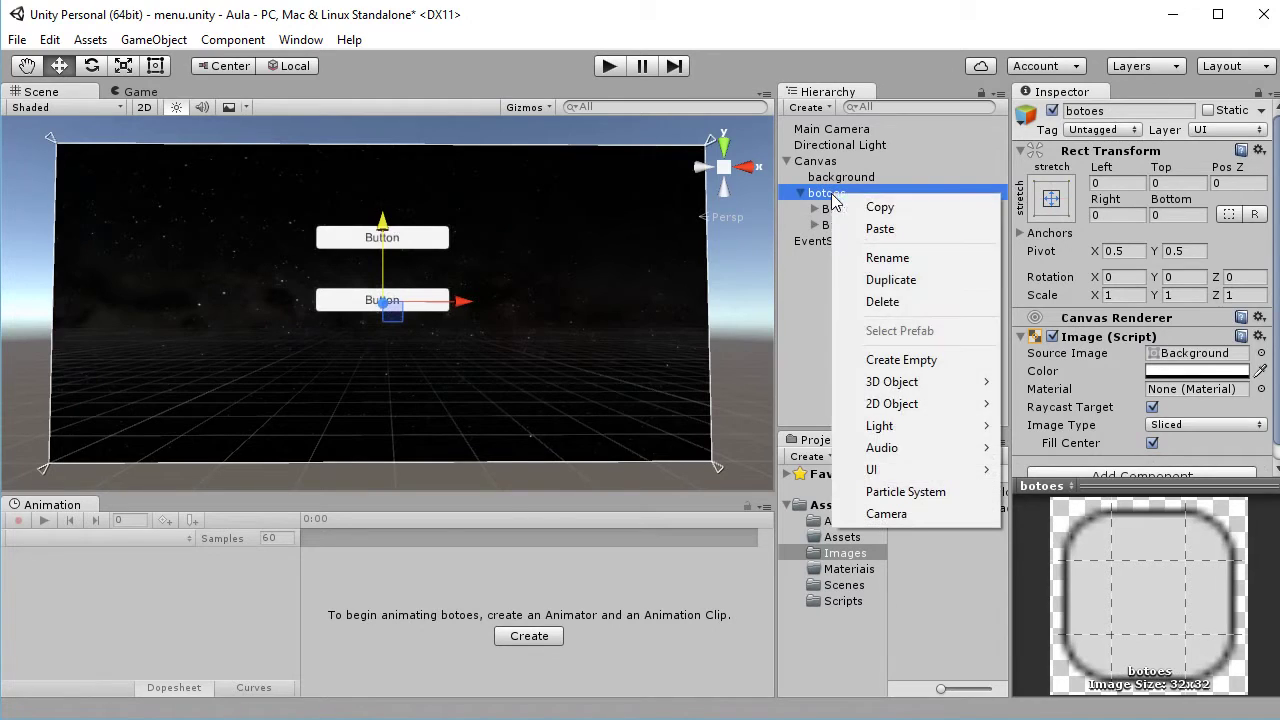
pyautogui.moveTo(900, 472)
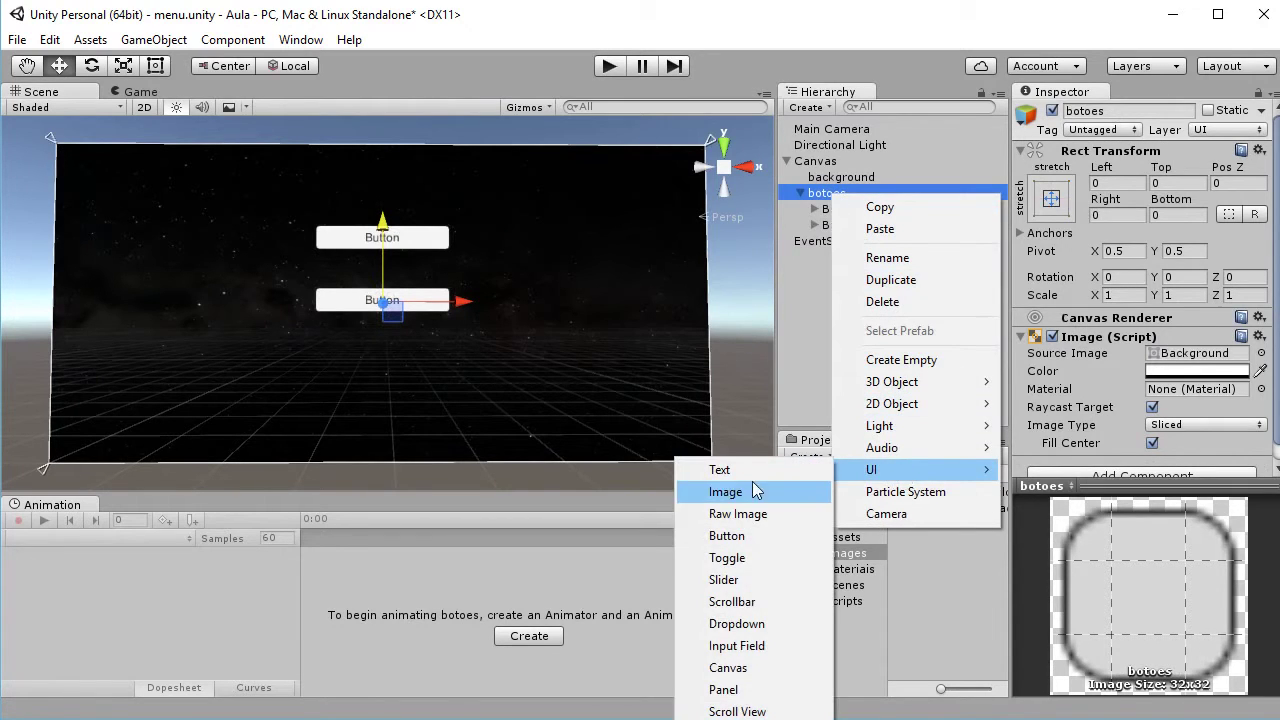
pyautogui.click(811, 292)
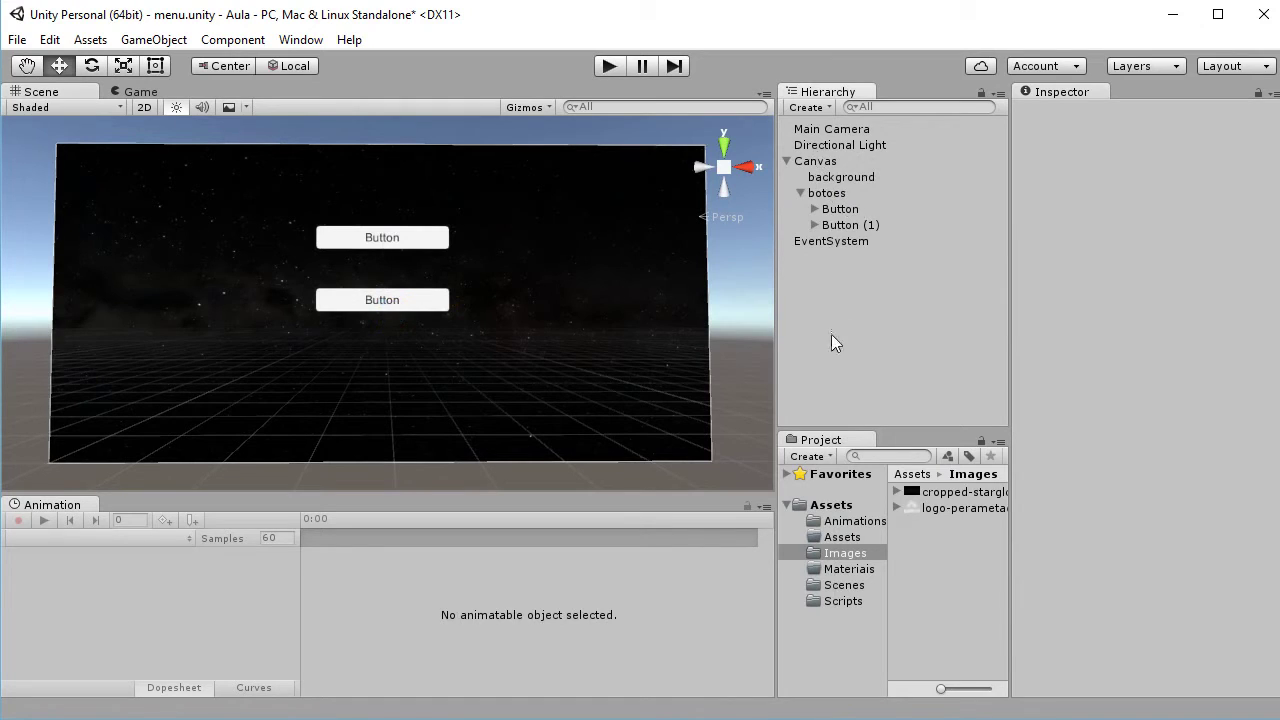
pyautogui.rightClick(806, 279)
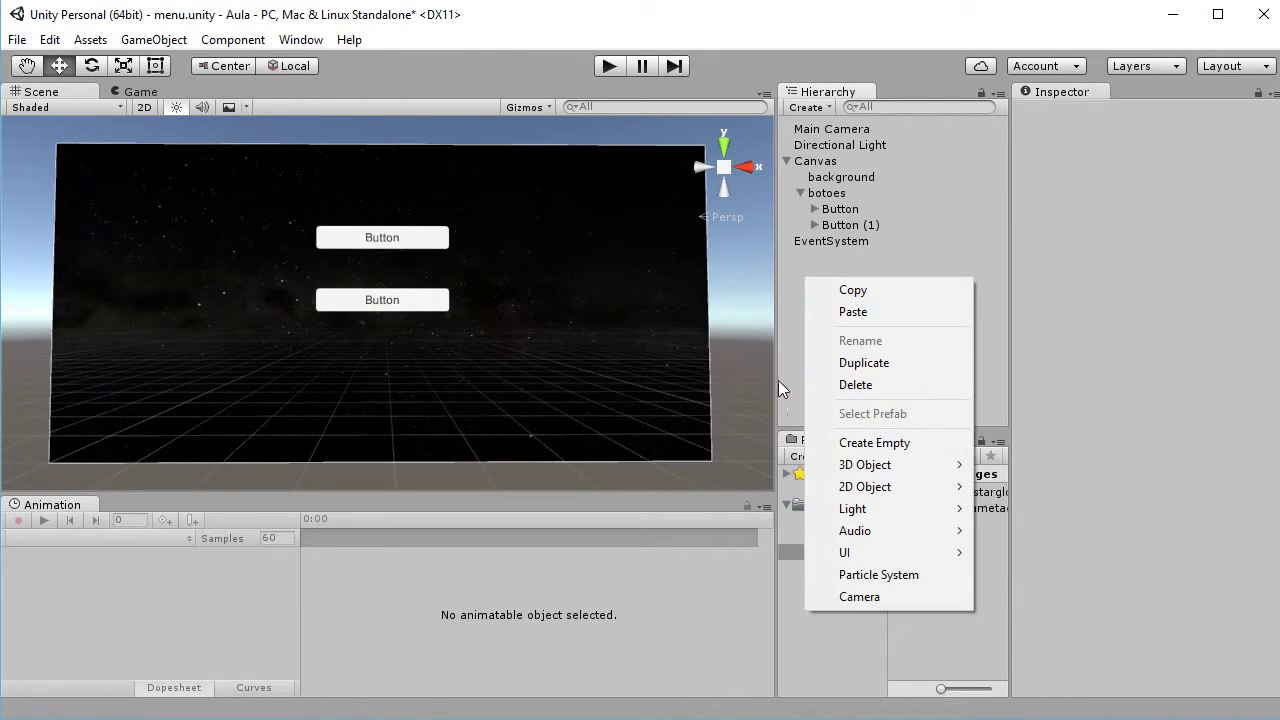
pyautogui.click(825, 161)
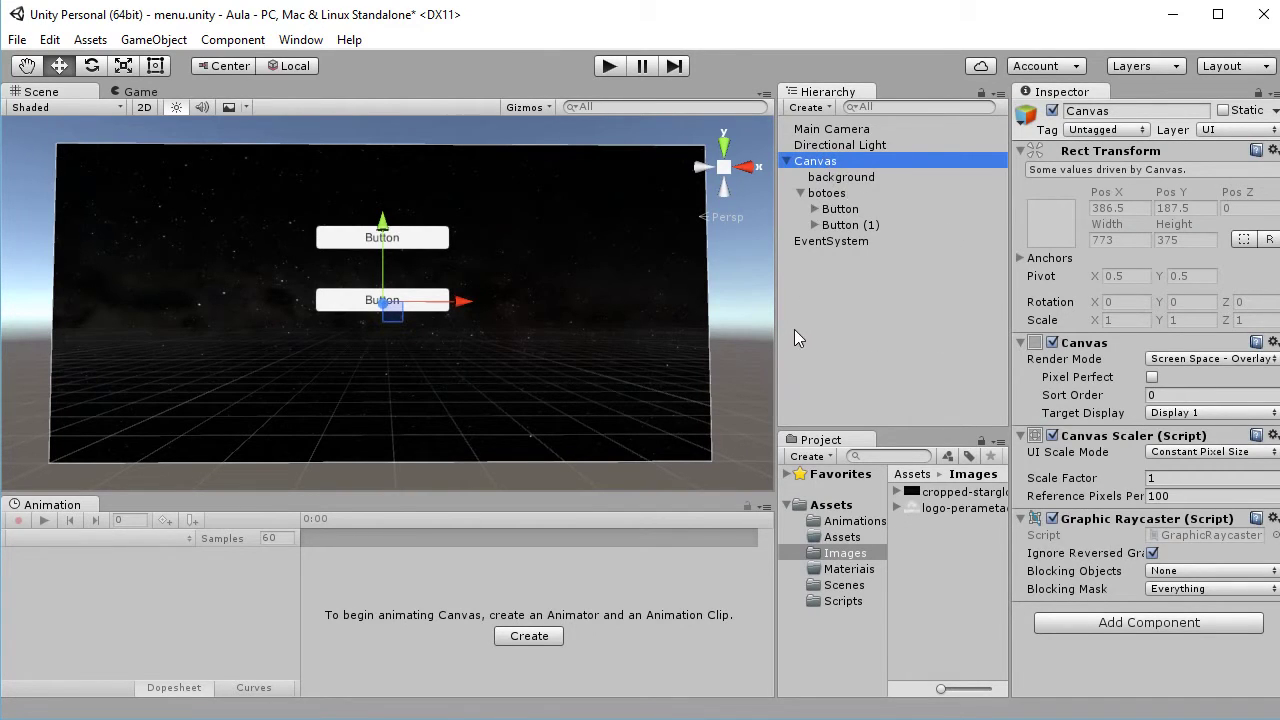
pyautogui.rightClick(823, 191)
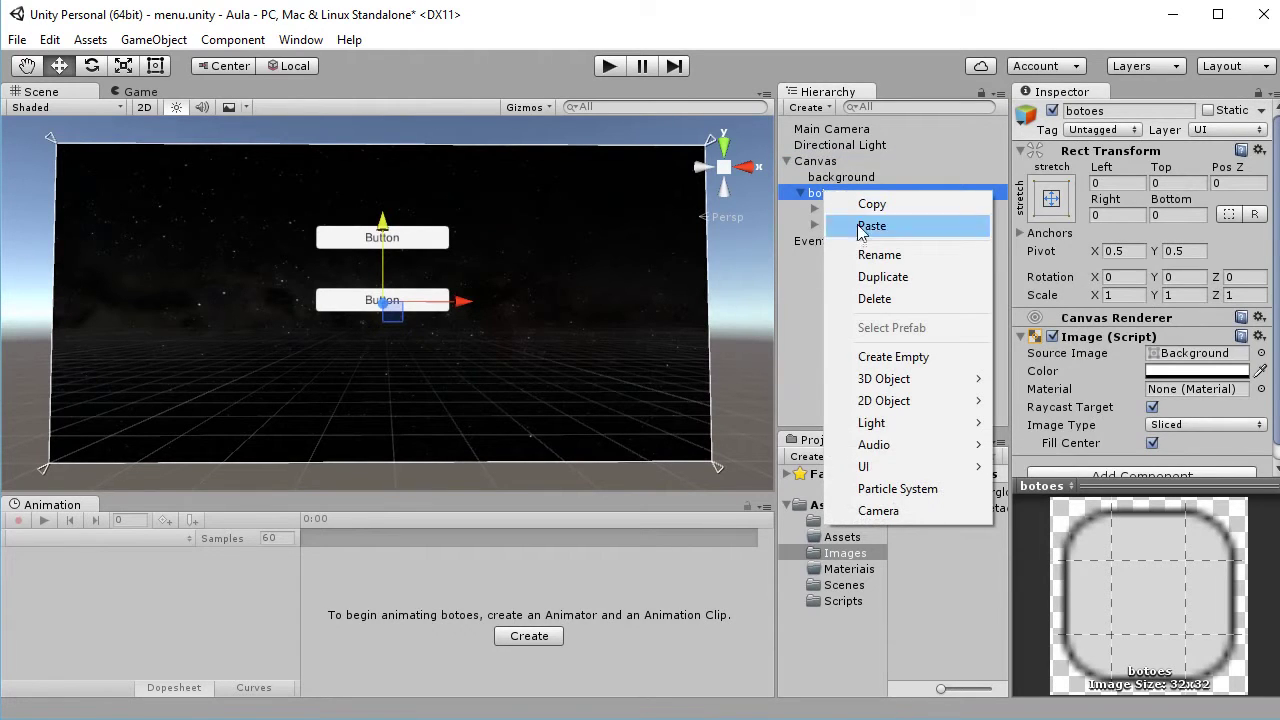
pyautogui.moveTo(877, 470)
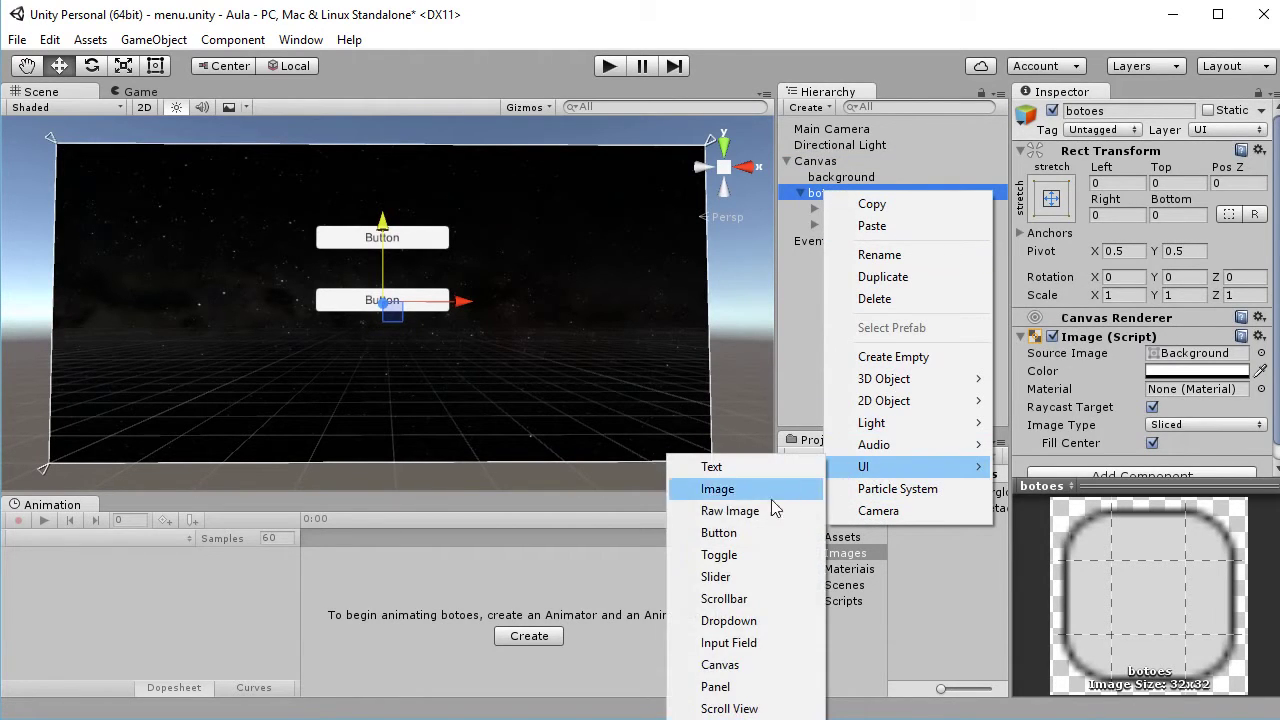
pyautogui.click(745, 543)
pyautogui.moveTo(384, 226); pyautogui.dragTo(380, 318)
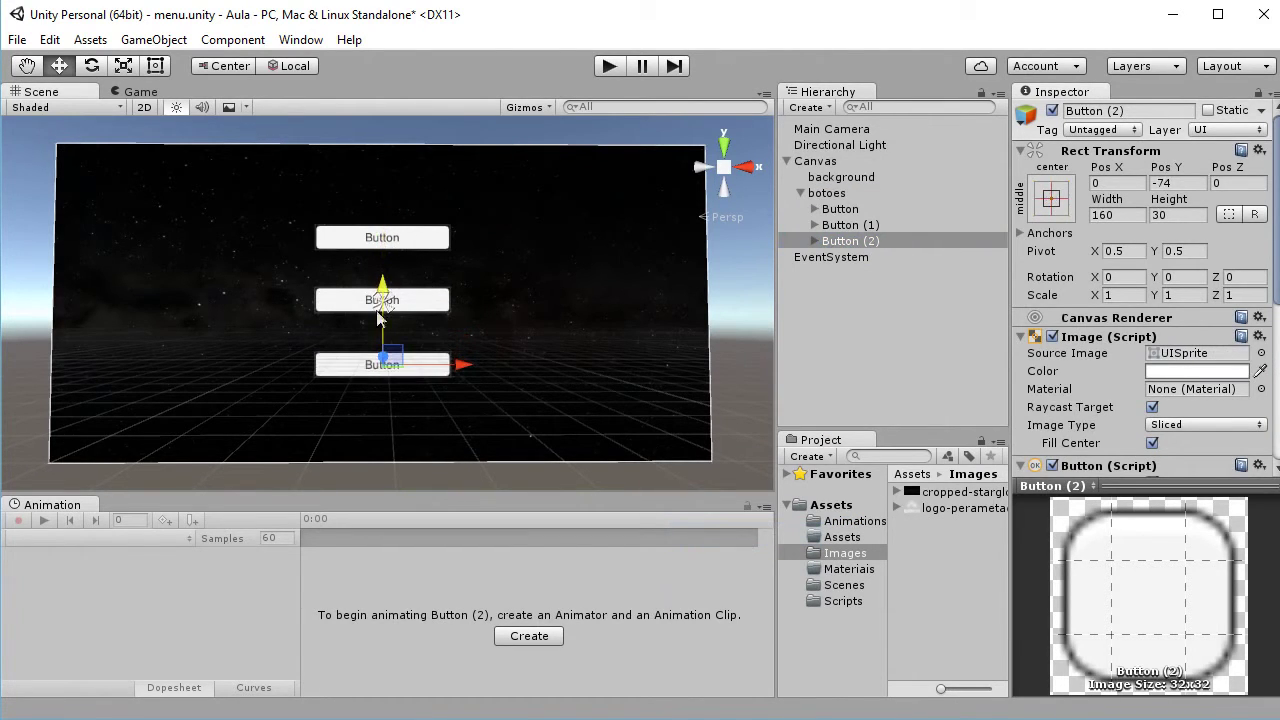
pyautogui.click(830, 190)
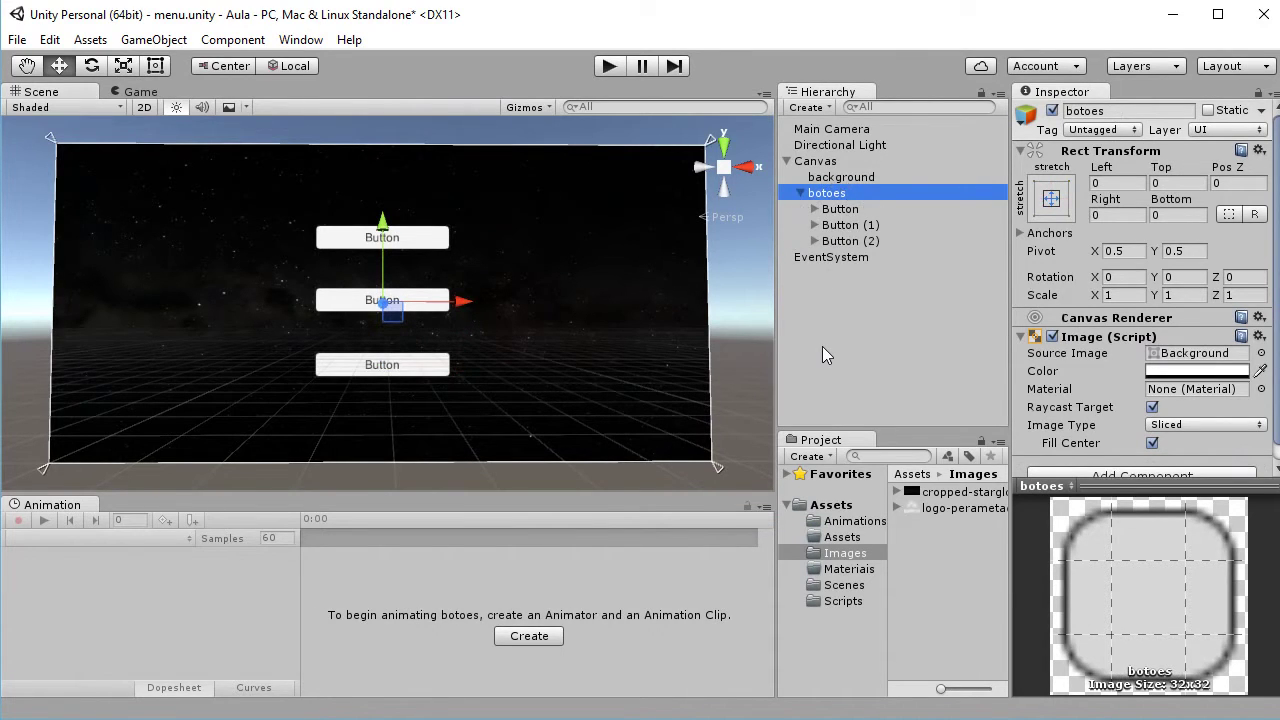
pyautogui.click(840, 210)
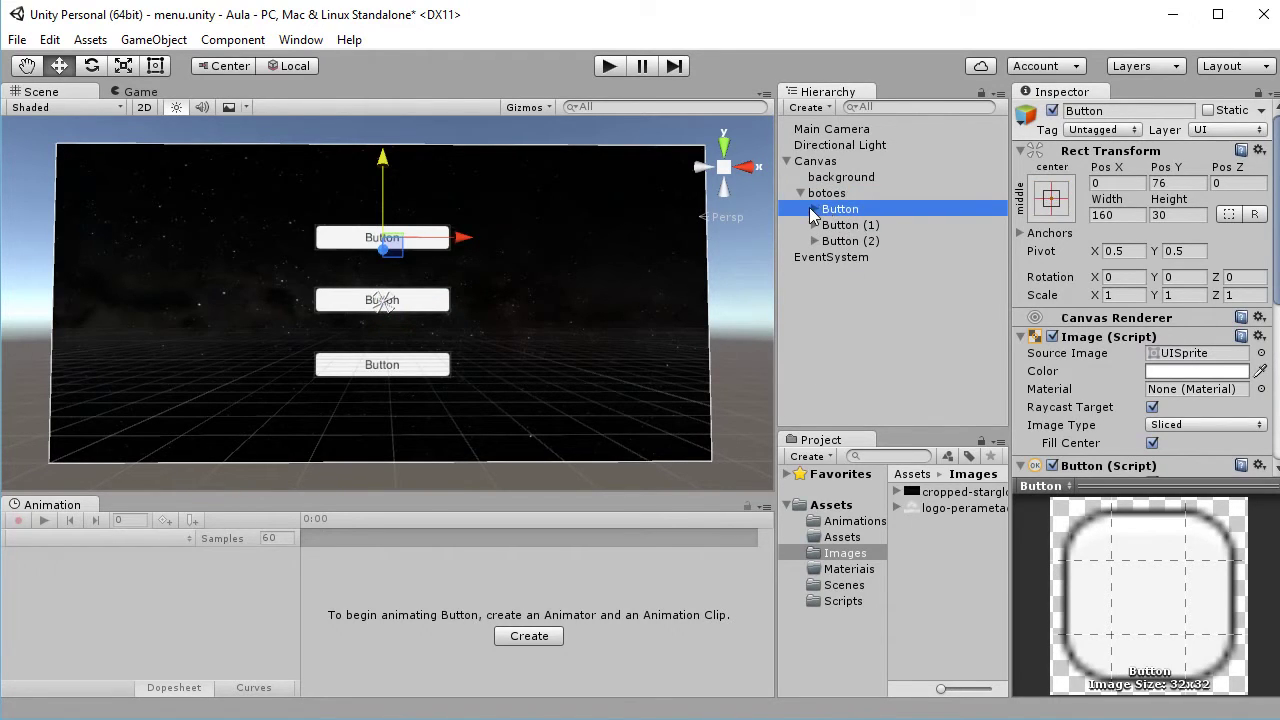
pyautogui.click(813, 209)
# - Expand the three buttons and change the top button's label text to Play
pyautogui.click(813, 241)
pyautogui.click(813, 273)
pyautogui.click(848, 290)
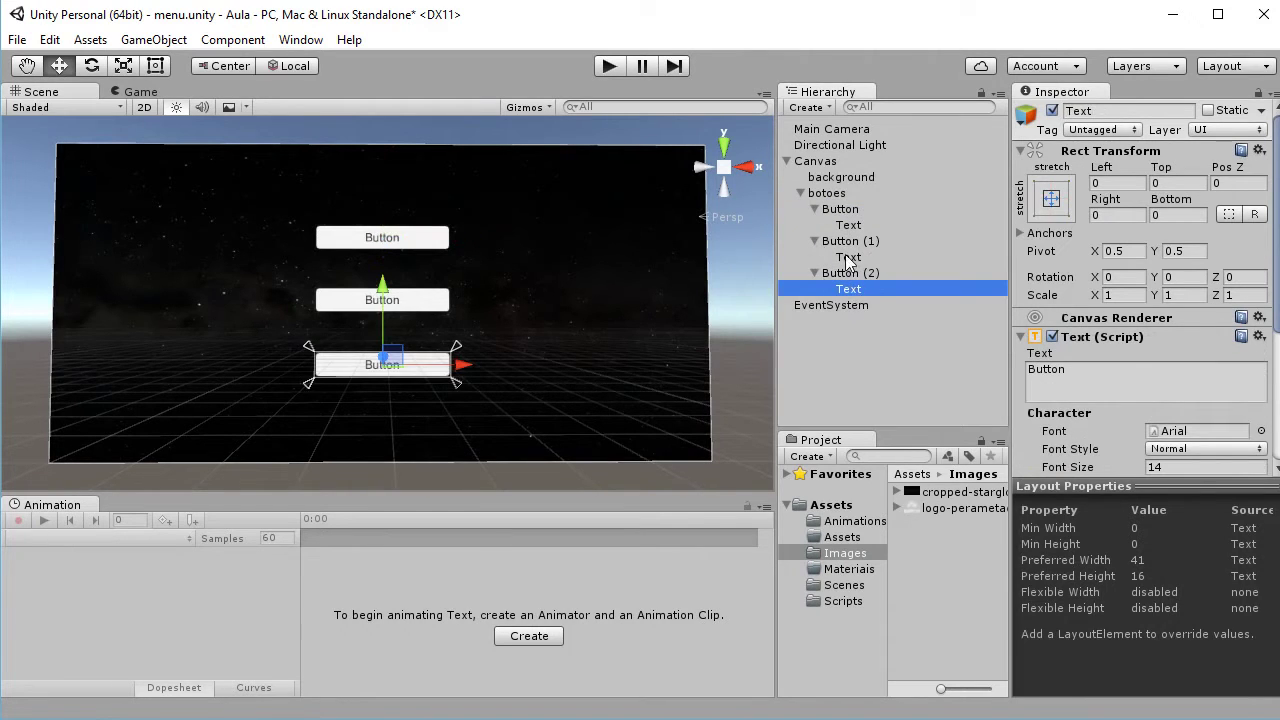
pyautogui.click(848, 257)
pyautogui.click(847, 225)
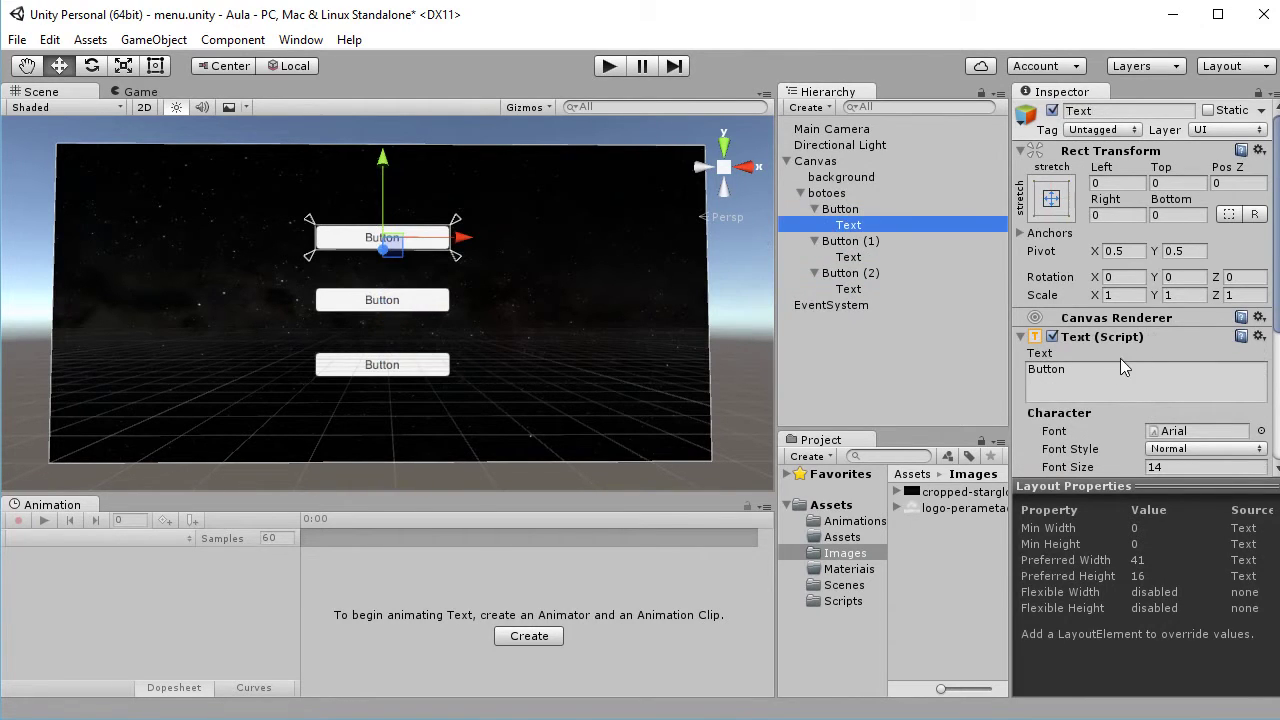
pyautogui.click(1110, 374)
pyautogui.doubleClick(1110, 374)
pyautogui.write('Play')
# - Change the middle button's label to Credits and the bottom one's to Quit
pyautogui.click(848, 257)
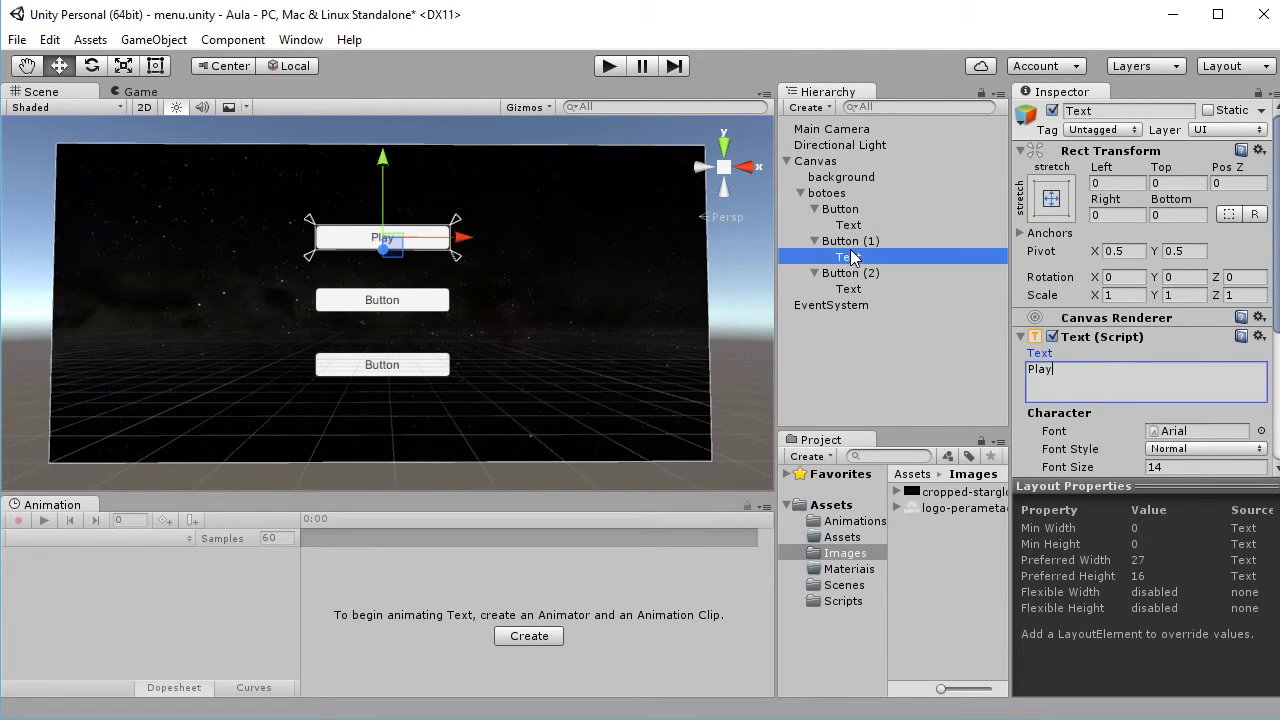
pyautogui.click(1118, 372)
pyautogui.doubleClick(1118, 372)
pyautogui.write('Credits')
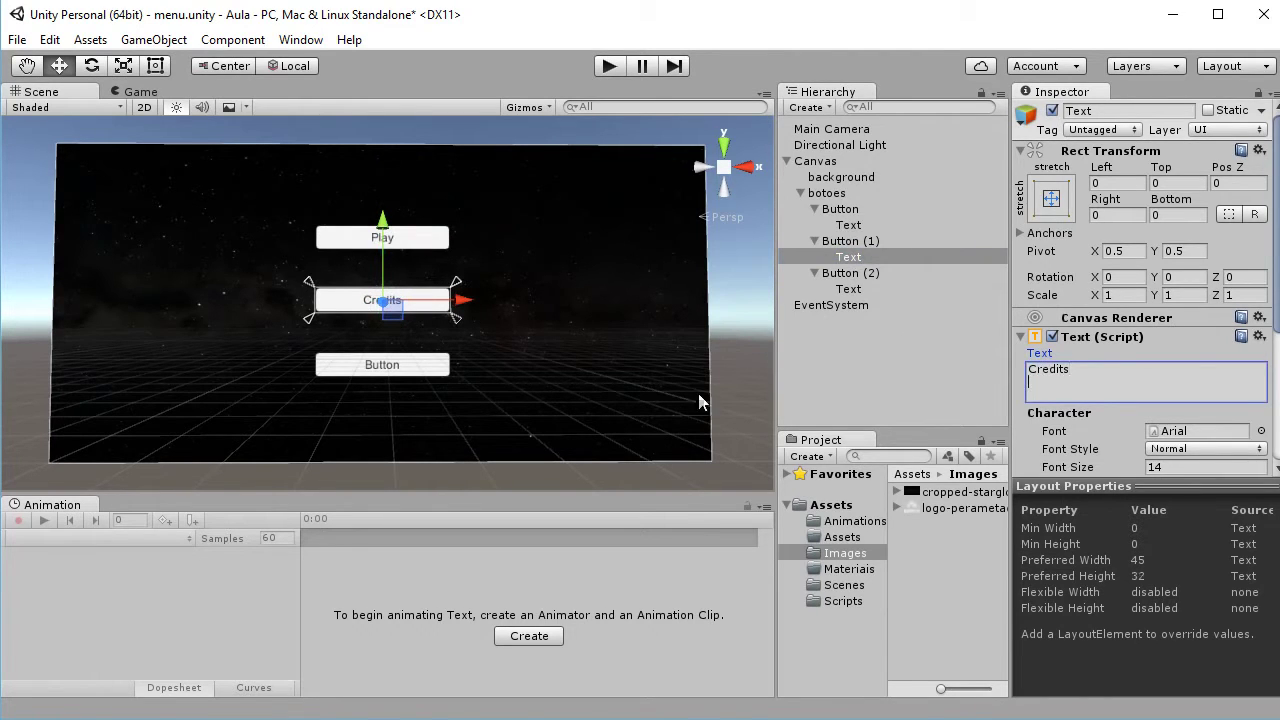
pyautogui.click(414, 366)
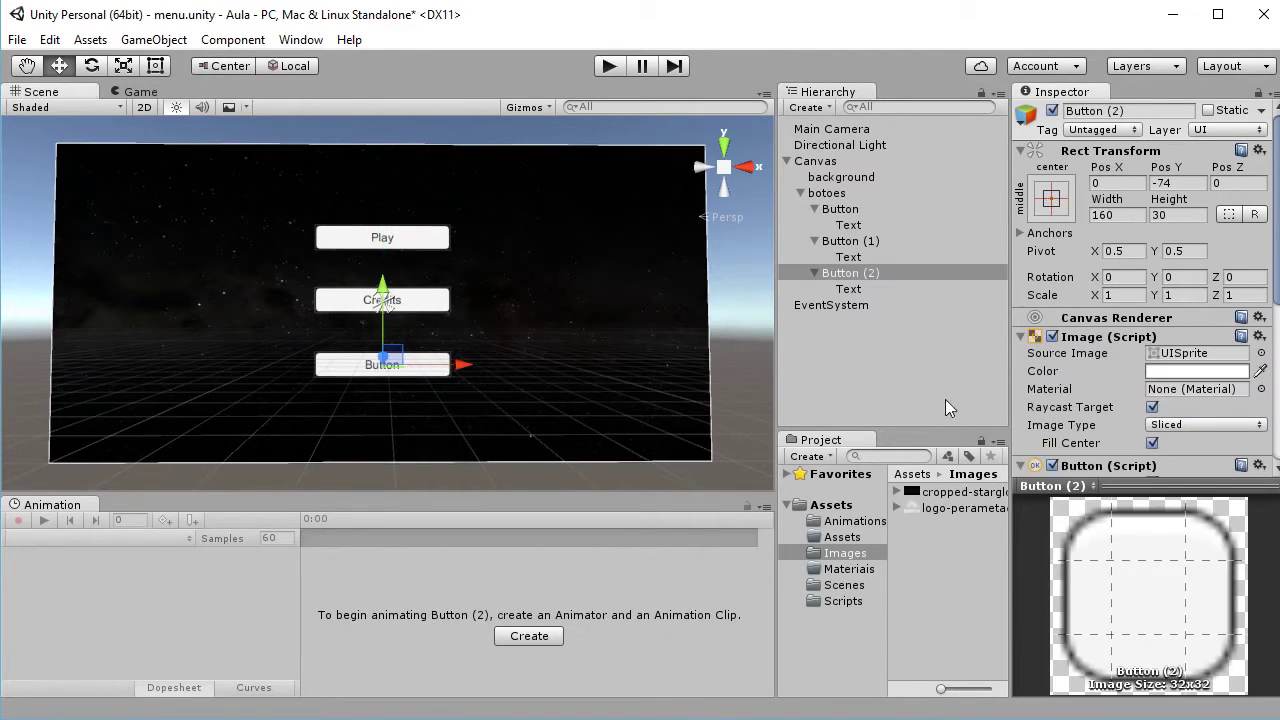
pyautogui.click(848, 289)
pyautogui.click(1046, 369)
pyautogui.write('Quit')
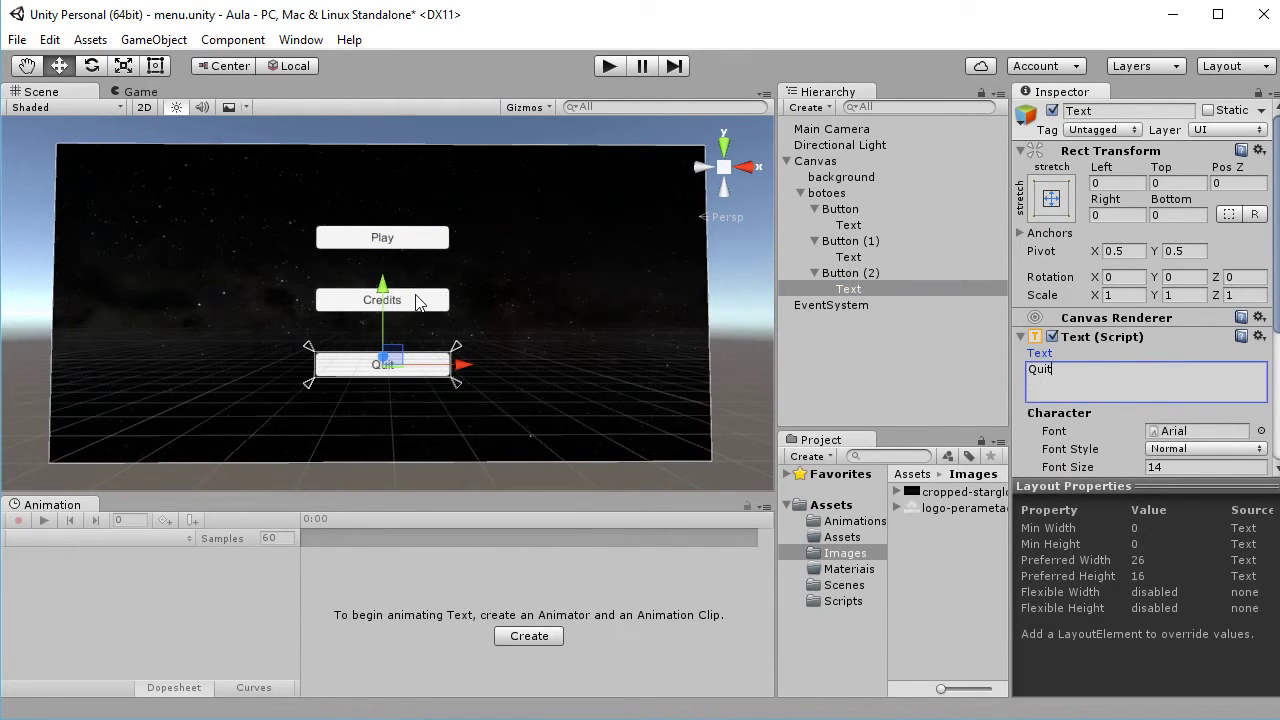
# - Recheck the Credits and Play label text, then select the Play button
pyautogui.click(416, 300)
pyautogui.click(848, 257)
pyautogui.click(1095, 394)
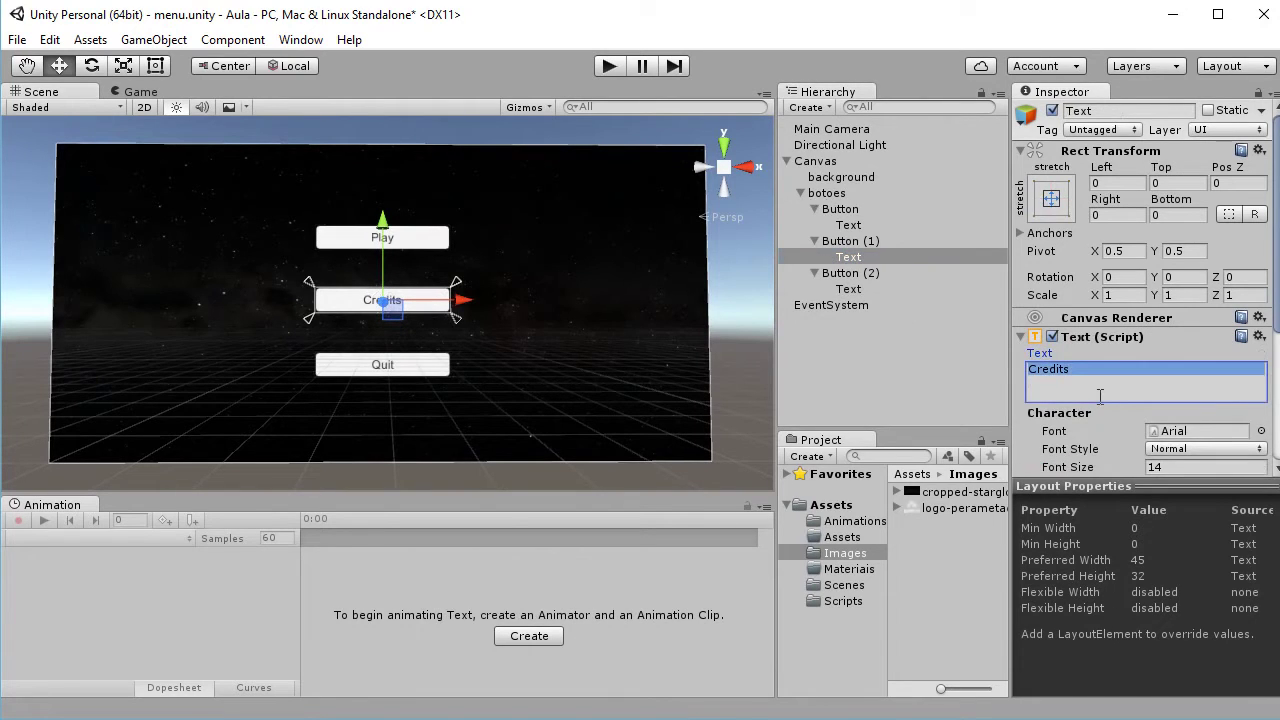
pyautogui.click(1107, 390)
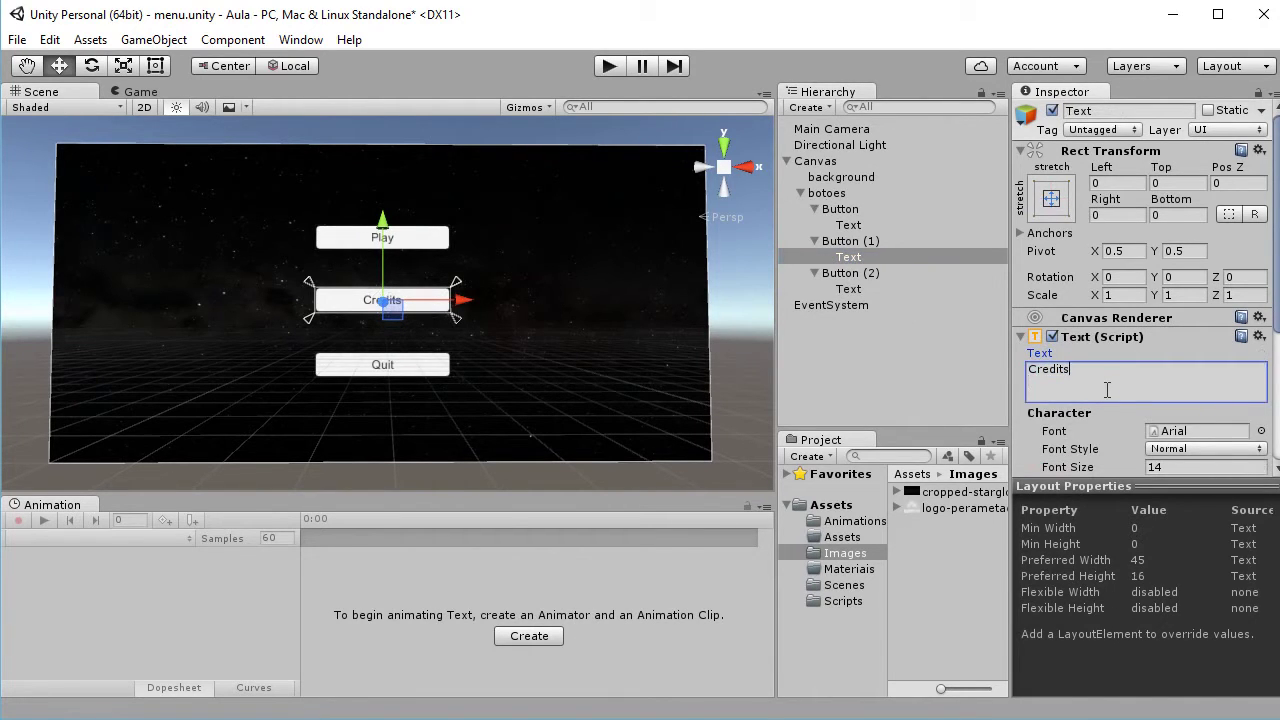
pyautogui.click(850, 226)
pyautogui.click(1077, 388)
pyautogui.click(1097, 384)
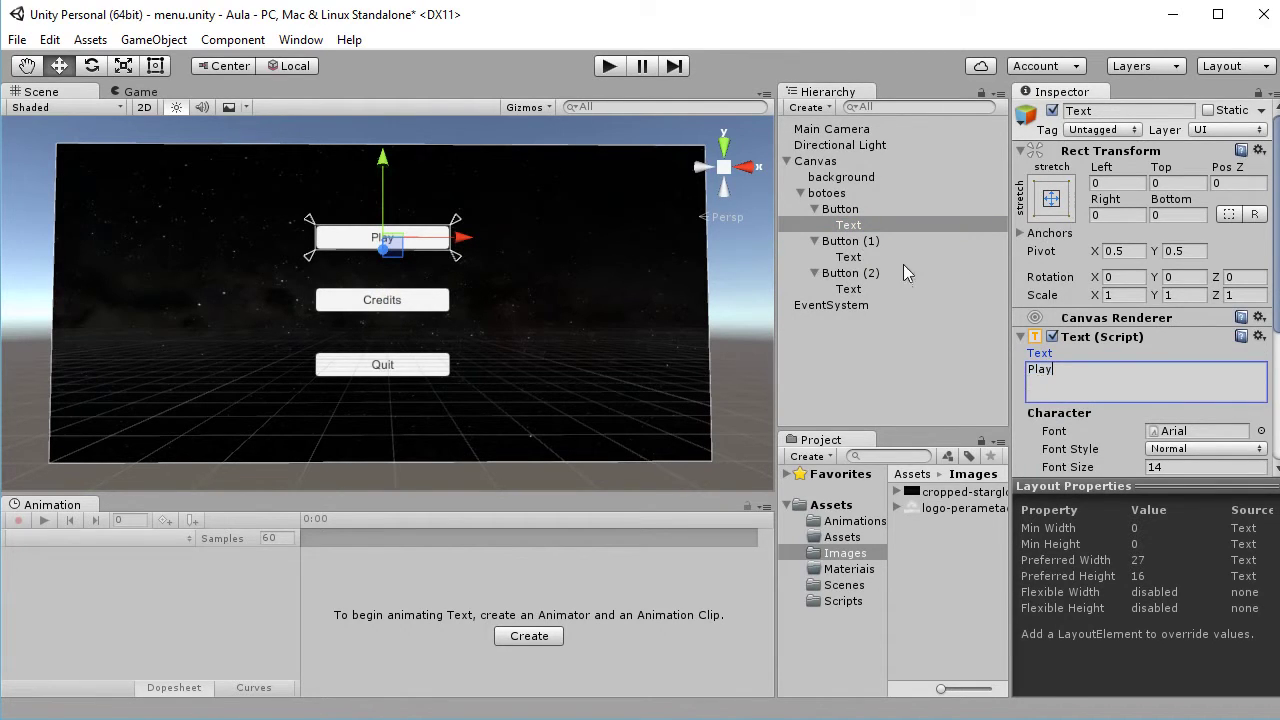
pyautogui.click(843, 210)
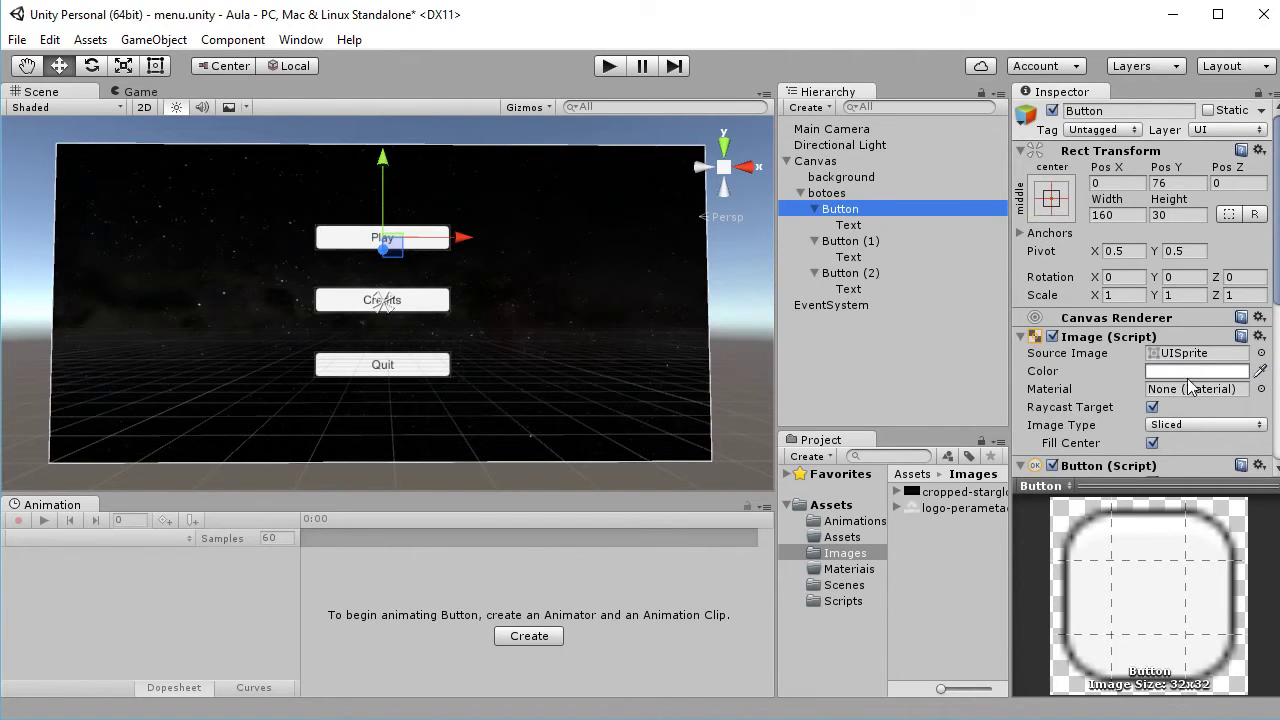
# - Make the Play button's image alpha 0 and its label colour white
pyautogui.click(1190, 375)
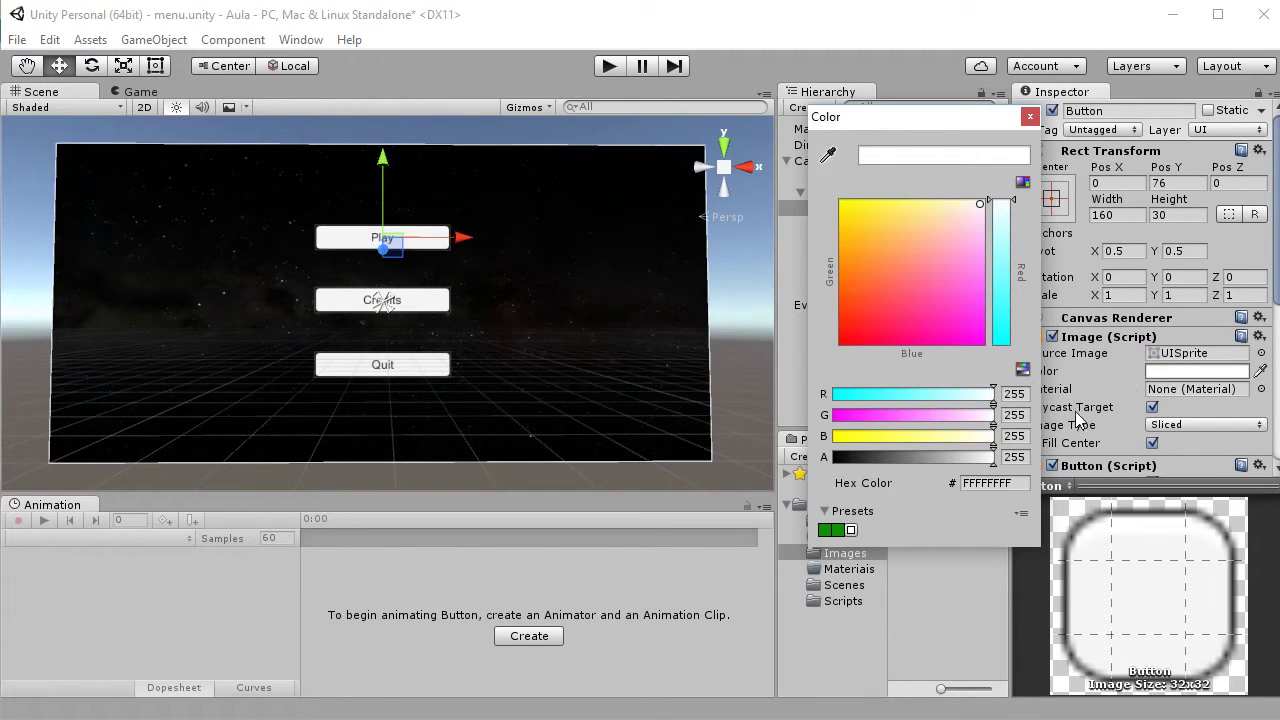
pyautogui.moveTo(993, 457); pyautogui.dragTo(790, 462)
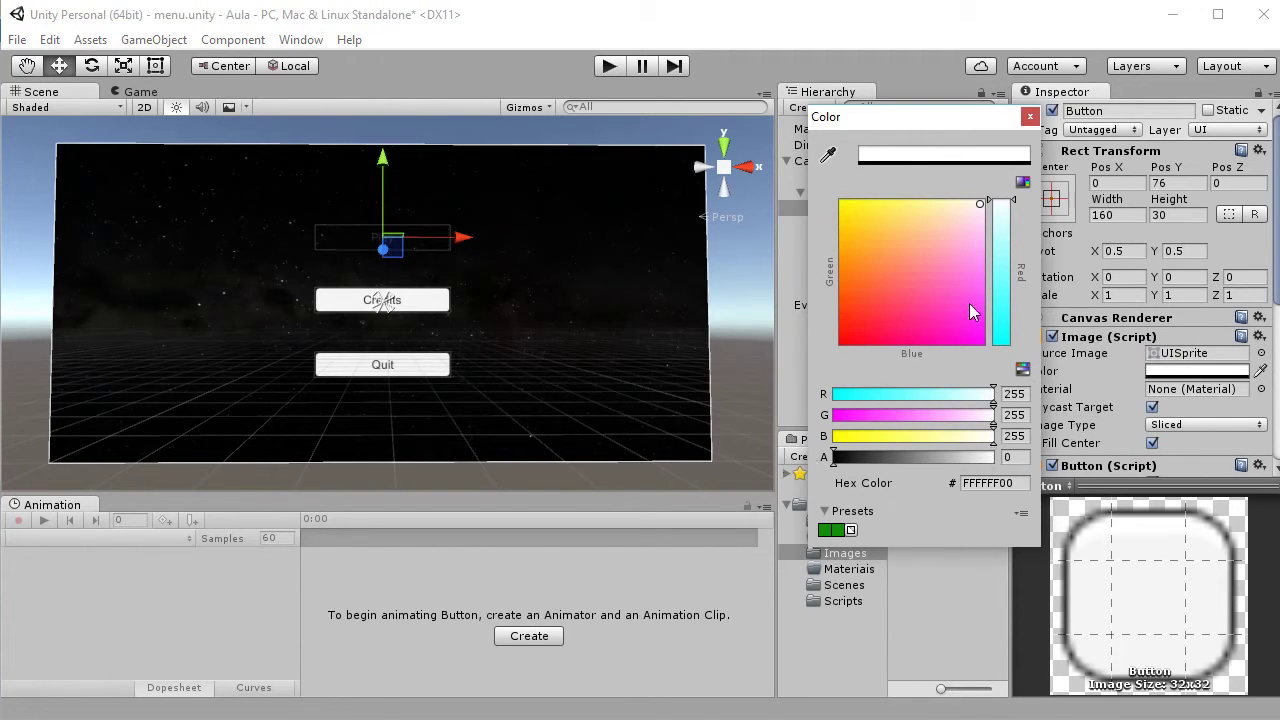
pyautogui.click(1029, 117)
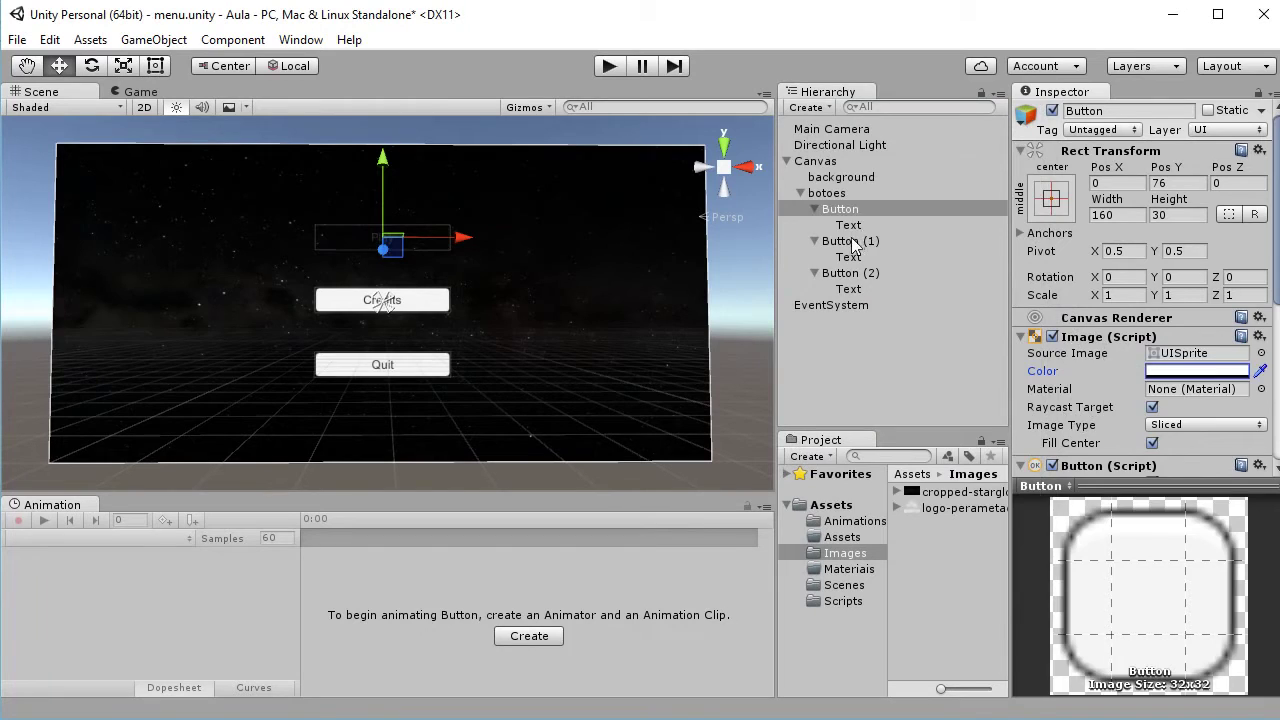
pyautogui.click(849, 226)
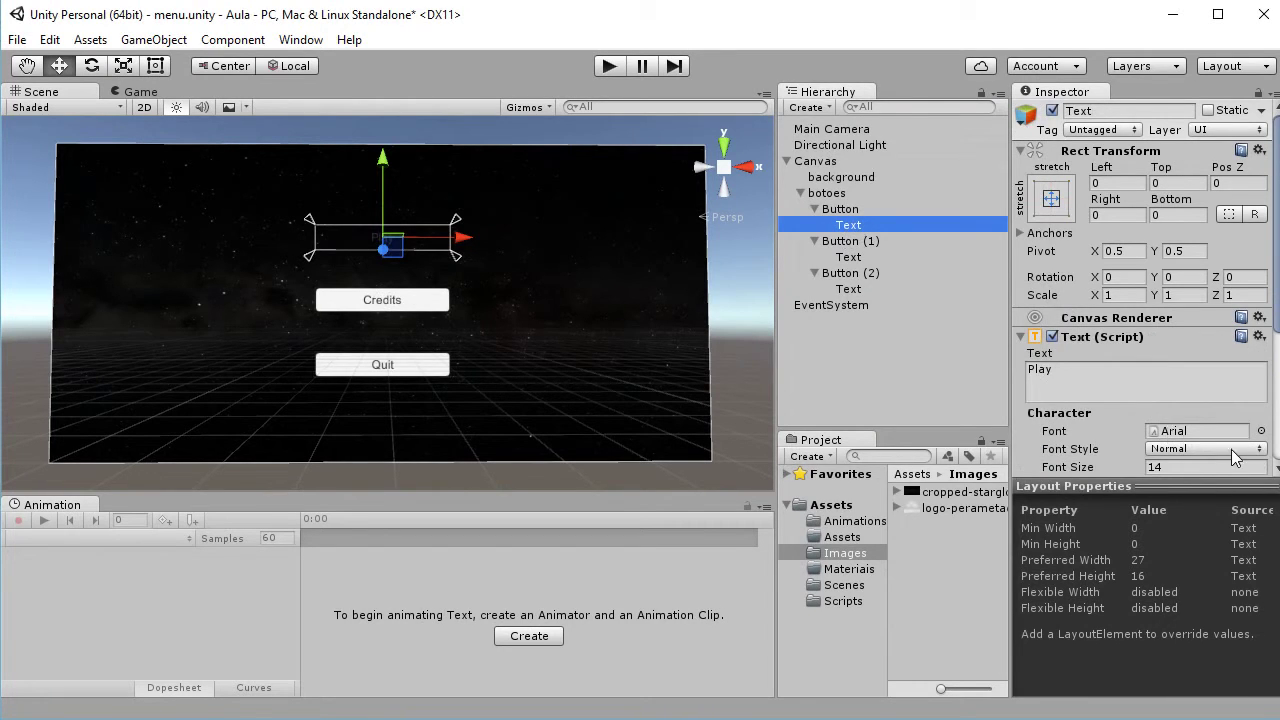
pyautogui.moveTo(1276, 318); pyautogui.dragTo(1277, 395)
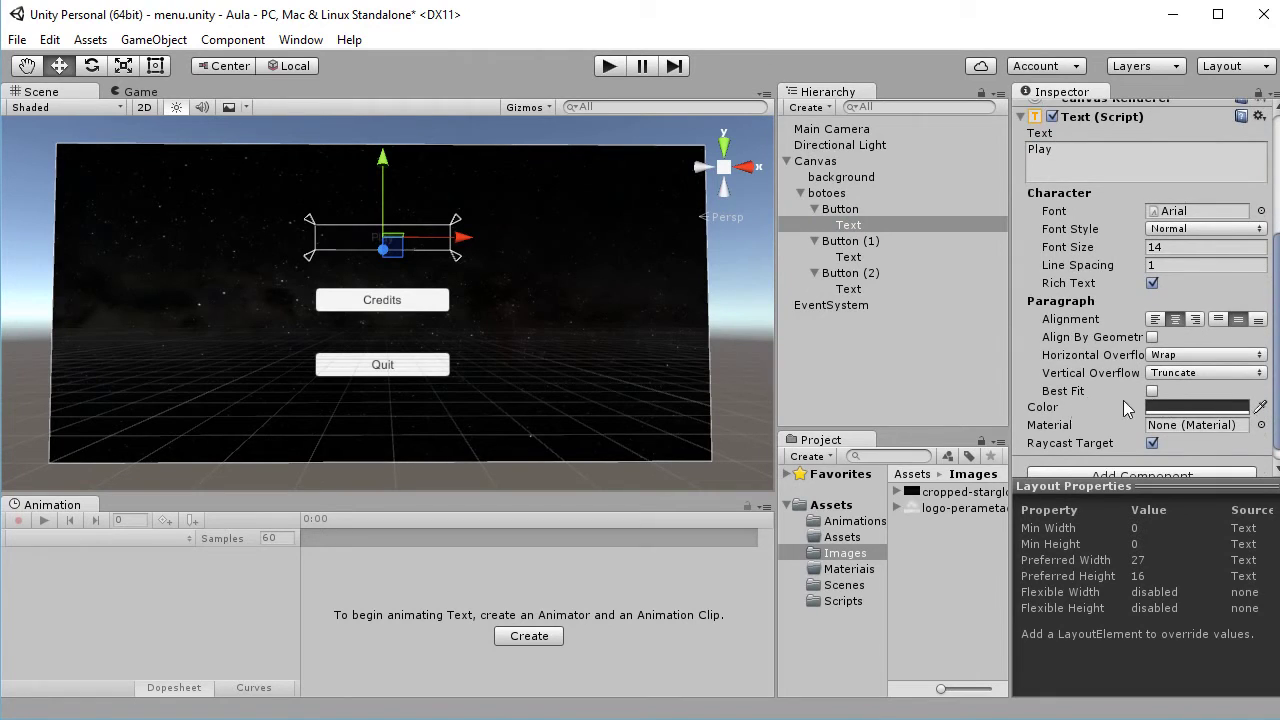
pyautogui.click(1195, 407)
pyautogui.moveTo(966, 345)
pyautogui.mouseDown()
pyautogui.moveTo(964, 252)
pyautogui.moveTo(984, 201)
pyautogui.mouseUp()
pyautogui.click(1008, 205)
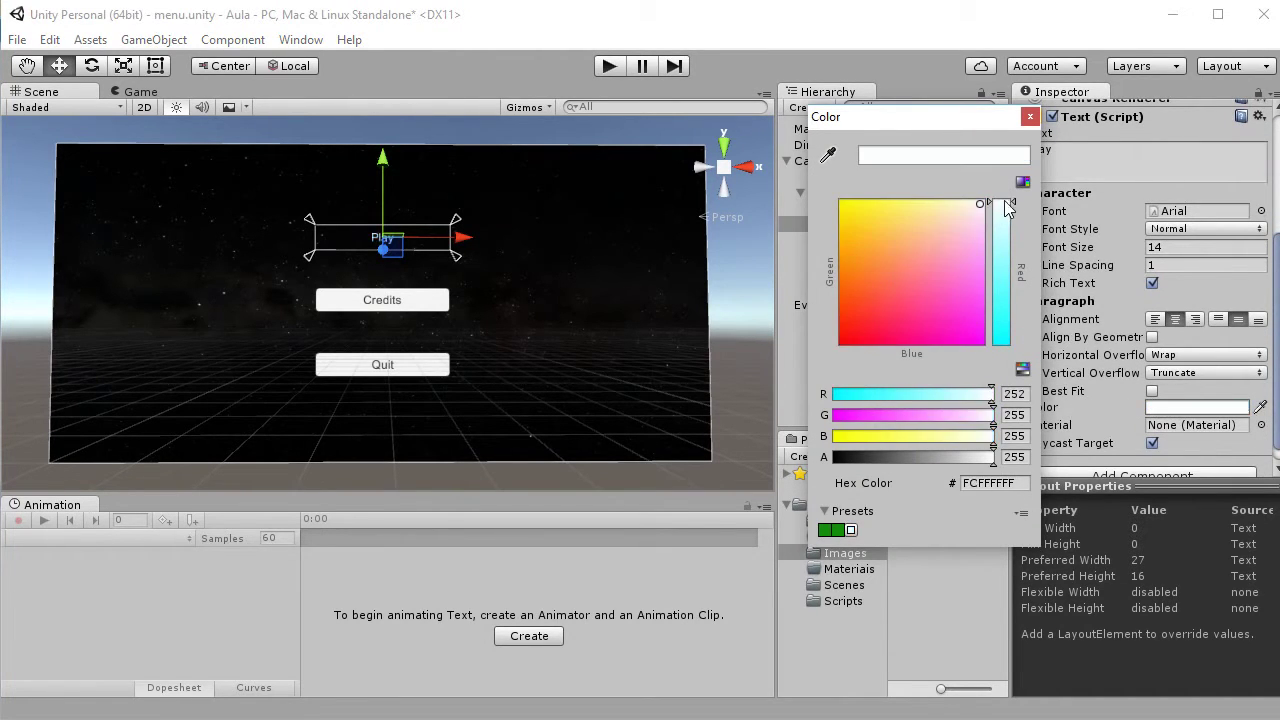
pyautogui.click(1030, 117)
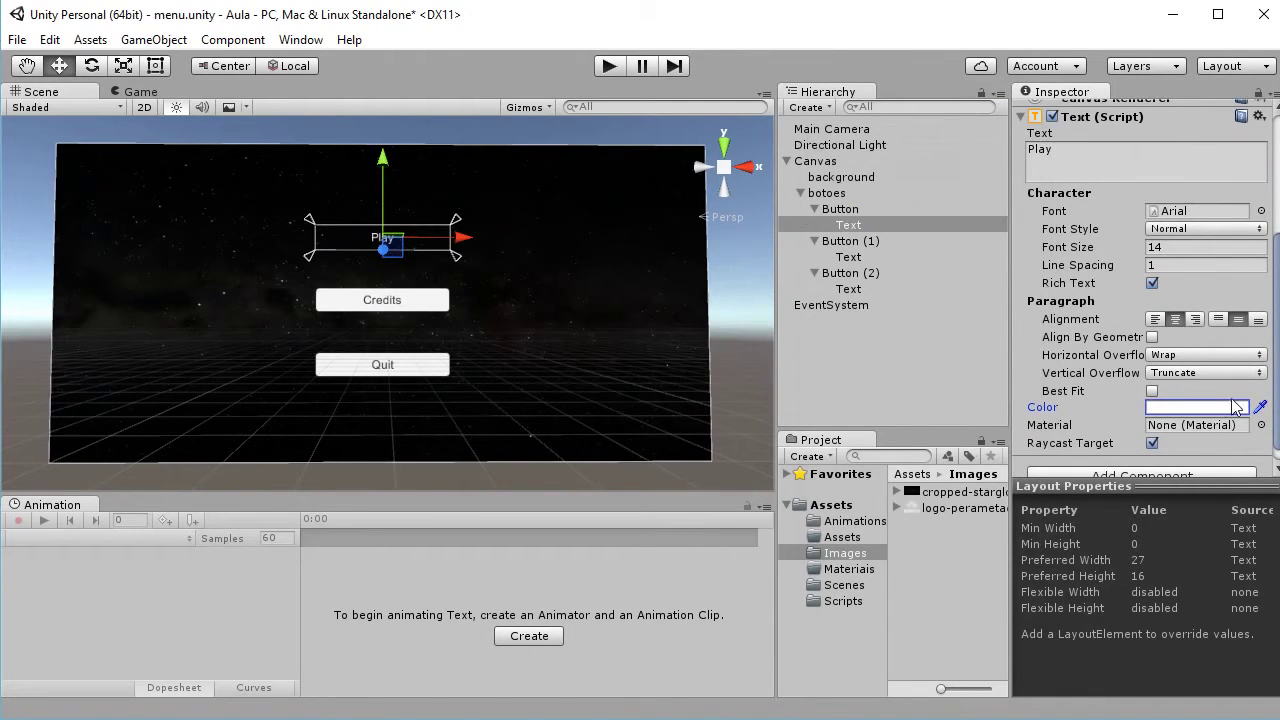
# - Set the Play label's font style to Bold and font size to 20
pyautogui.scroll(-1, 1230, 410)
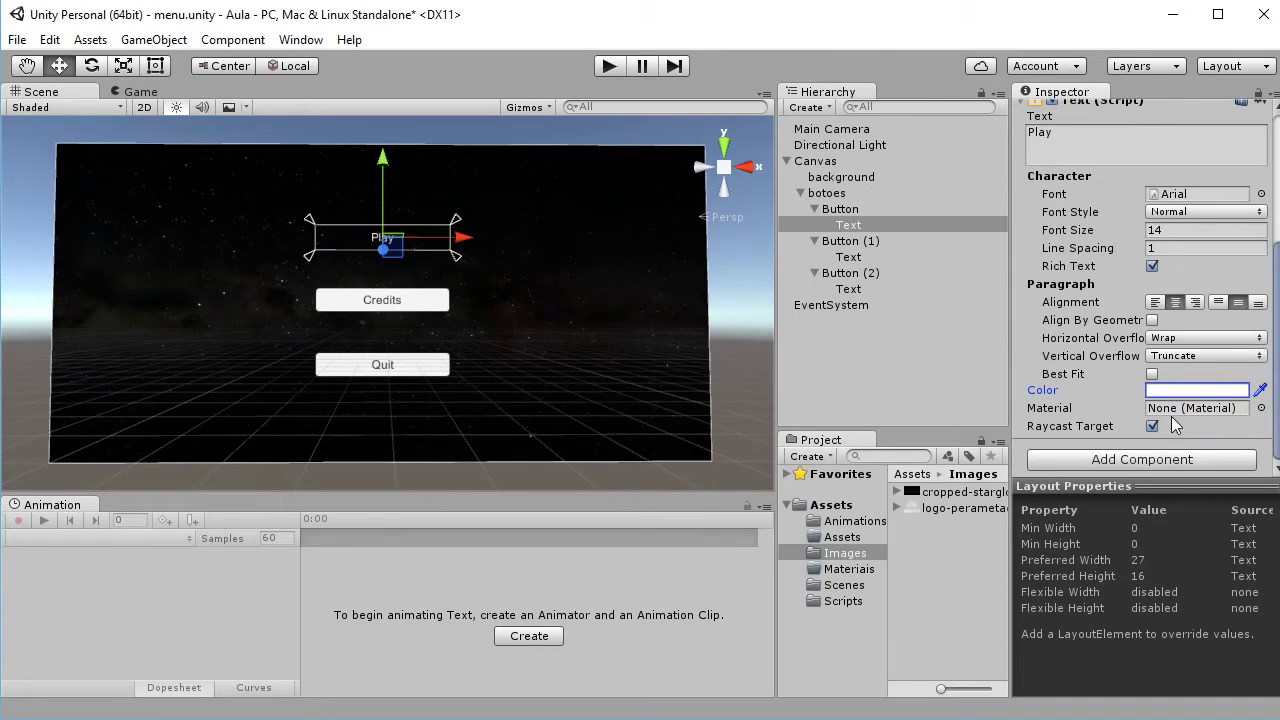
pyautogui.click(1184, 207)
pyautogui.click(1180, 251)
pyautogui.click(1180, 230)
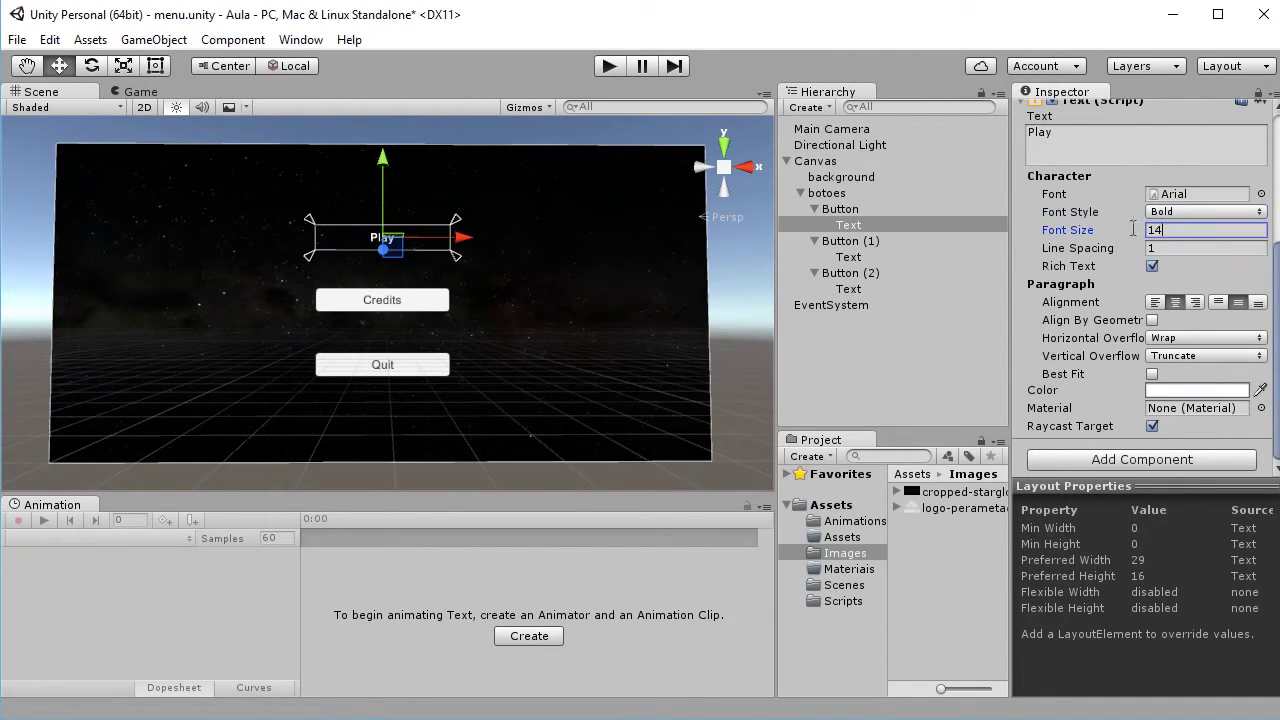
pyautogui.write('20')
pyautogui.click(508, 285)
pyautogui.click(668, 256)
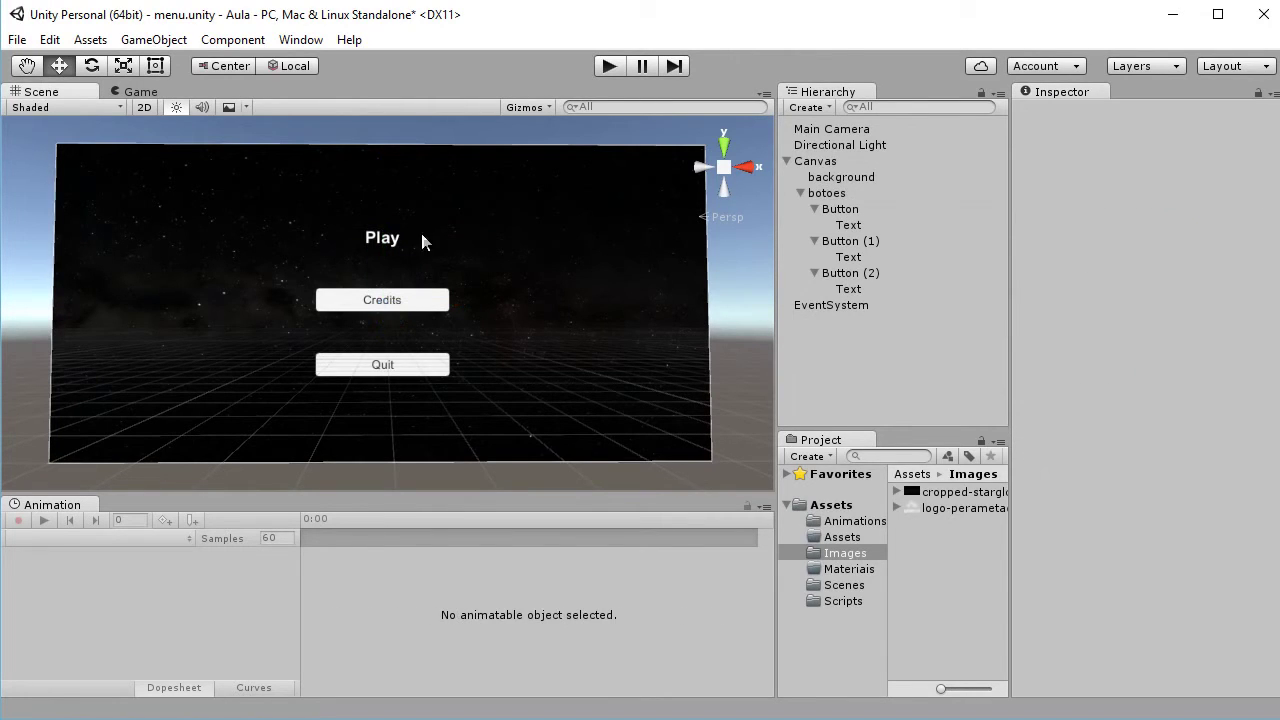
# - Set the Credits button's background image alpha to 0
pyautogui.click(835, 212)
pyautogui.click(844, 224)
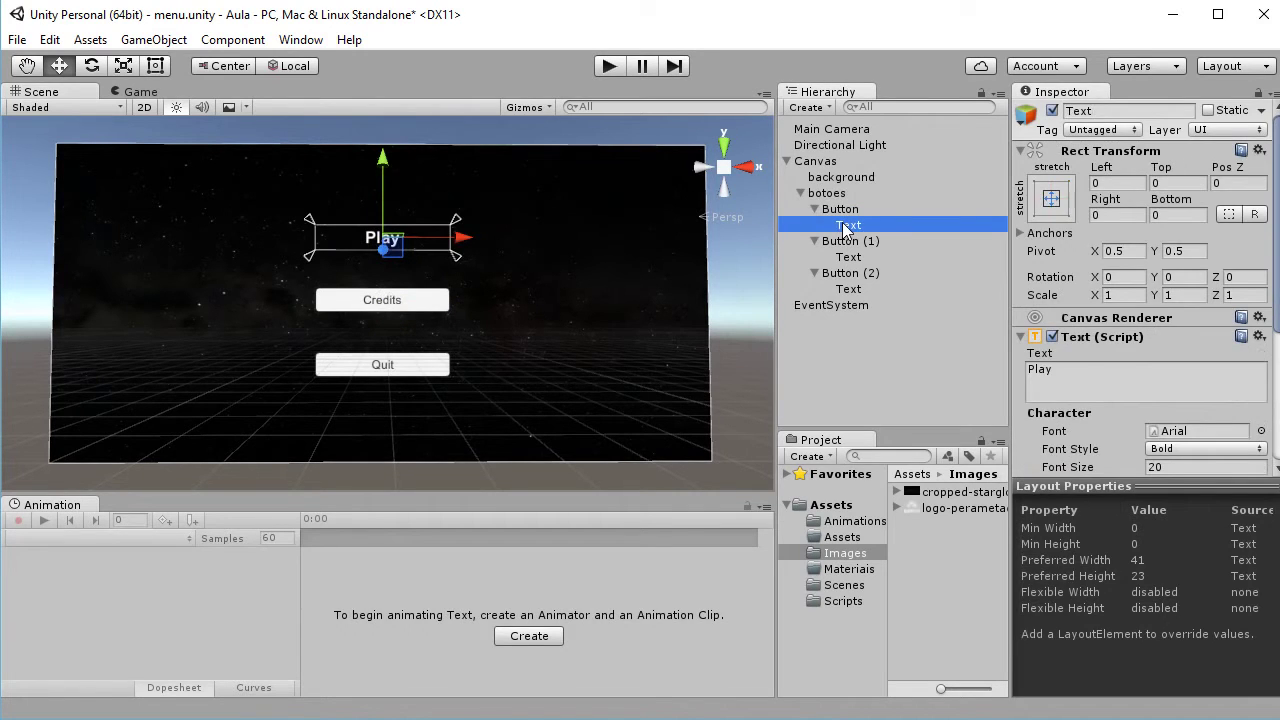
pyautogui.click(850, 241)
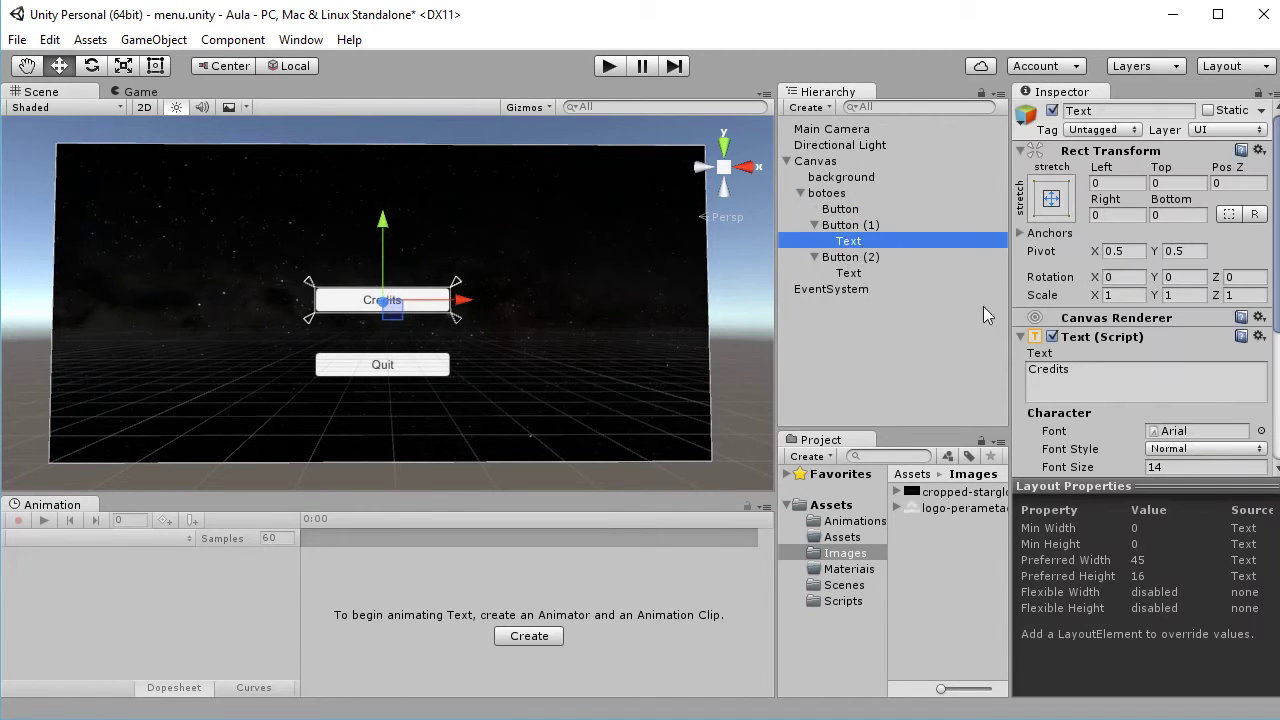
pyautogui.click(917, 289)
pyautogui.click(851, 257)
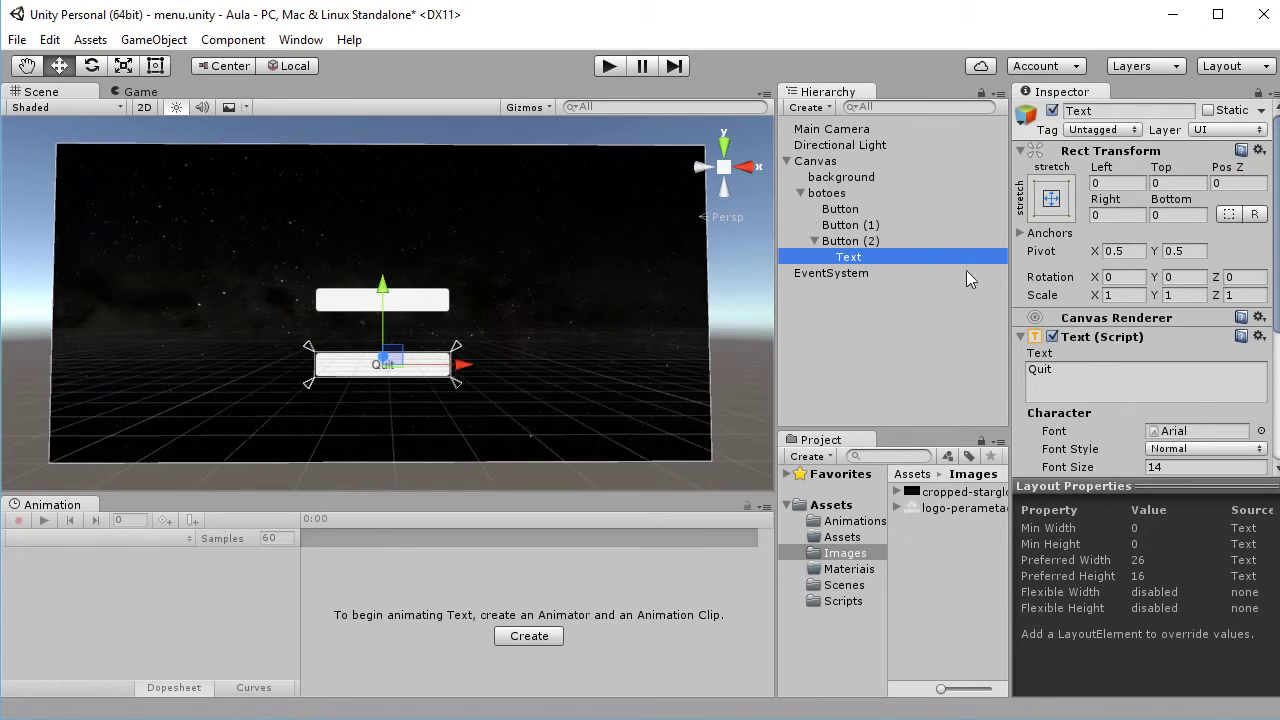
pyautogui.click(862, 270)
pyautogui.click(848, 243)
pyautogui.press('Up')
pyautogui.press('Up')
pyautogui.press('Down')
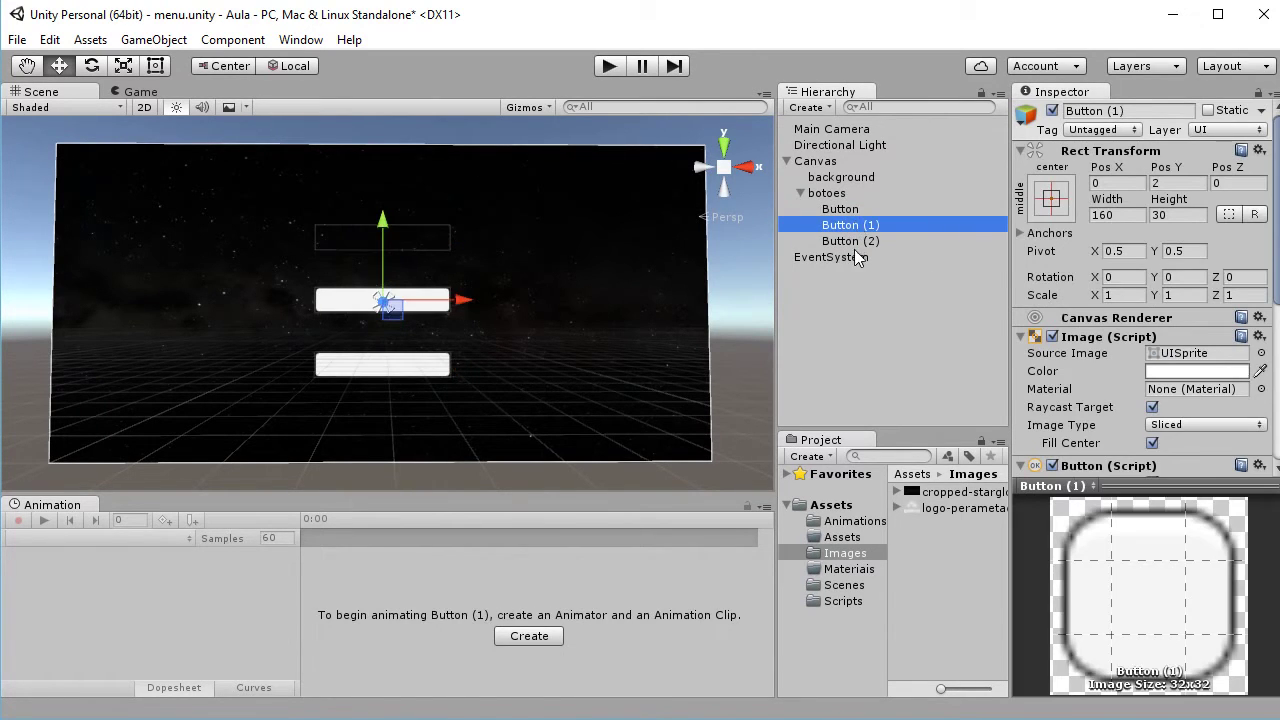
pyautogui.click(854, 257)
pyautogui.click(859, 229)
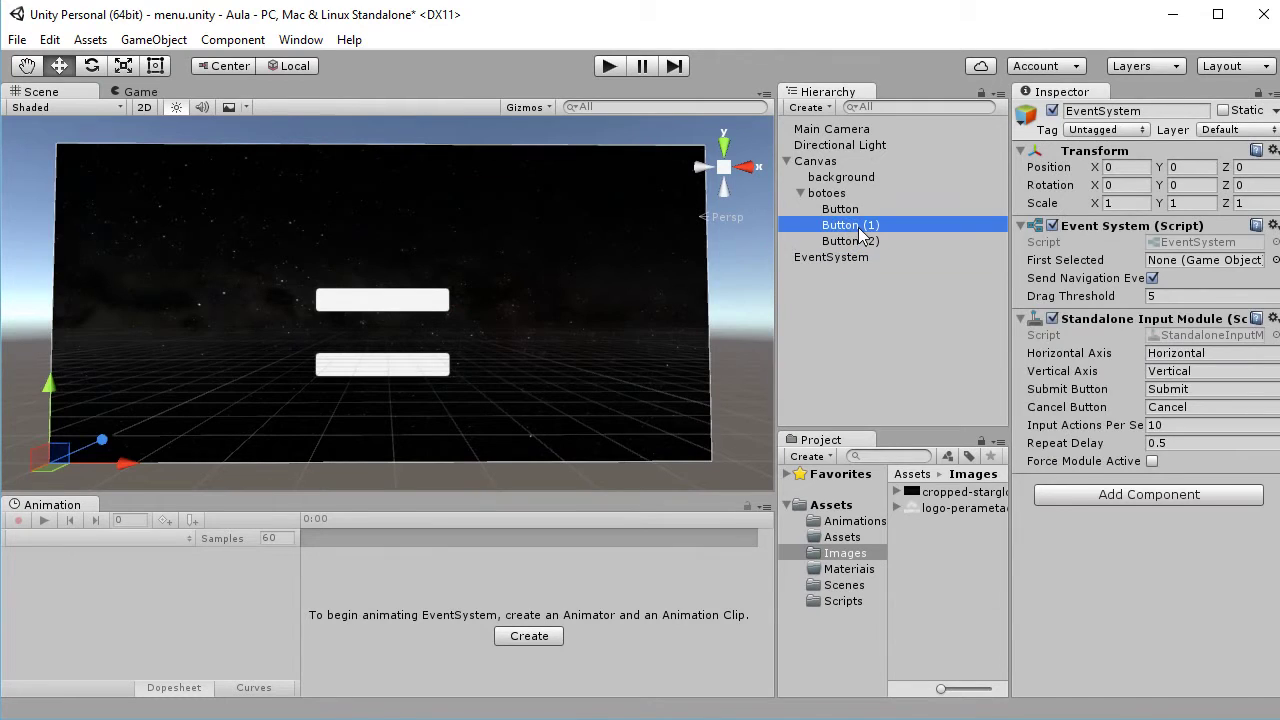
pyautogui.click(1199, 371)
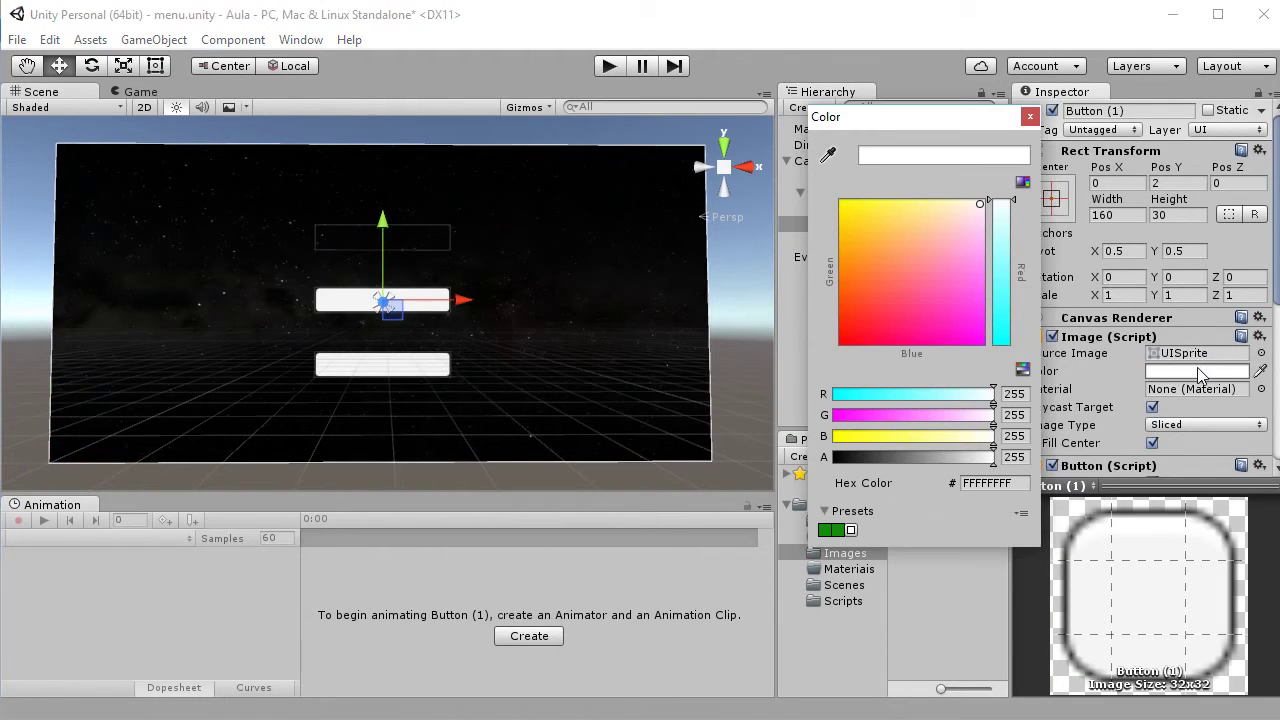
pyautogui.moveTo(898, 456); pyautogui.dragTo(796, 464)
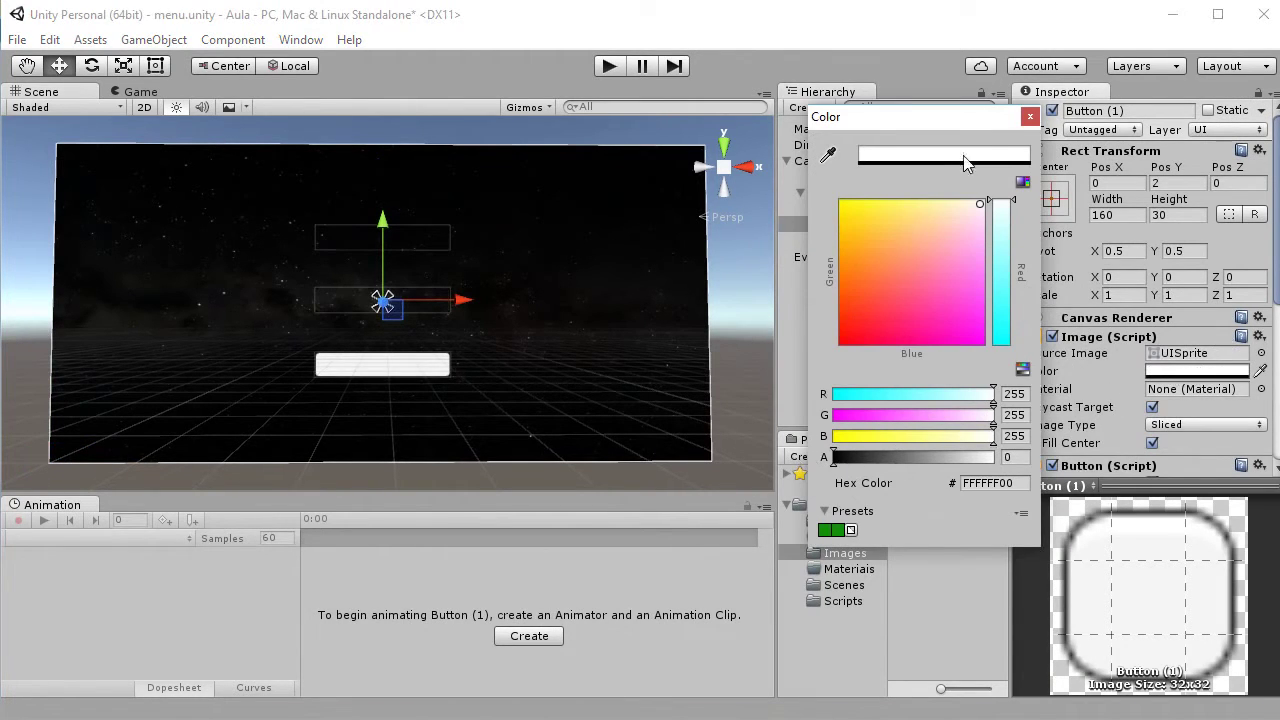
pyautogui.click(1030, 117)
# - Set the Quit button's background image alpha to 0 as well
pyautogui.click(848, 241)
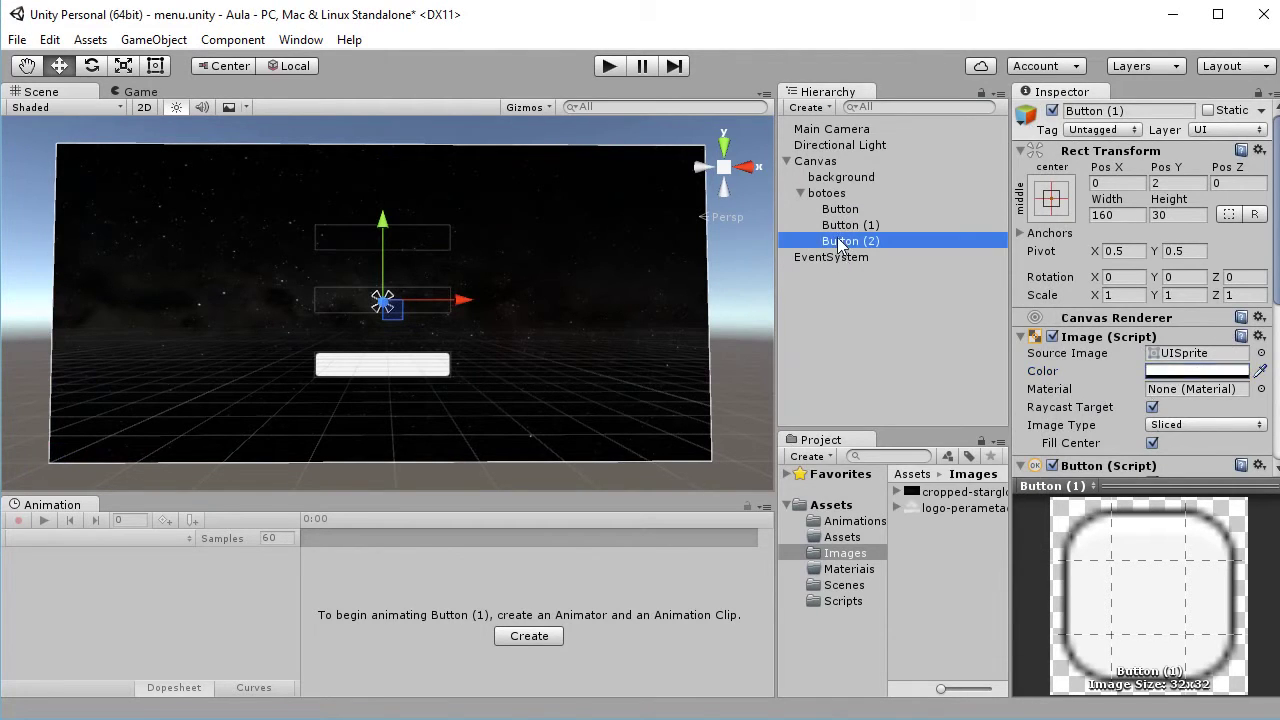
pyautogui.click(1187, 372)
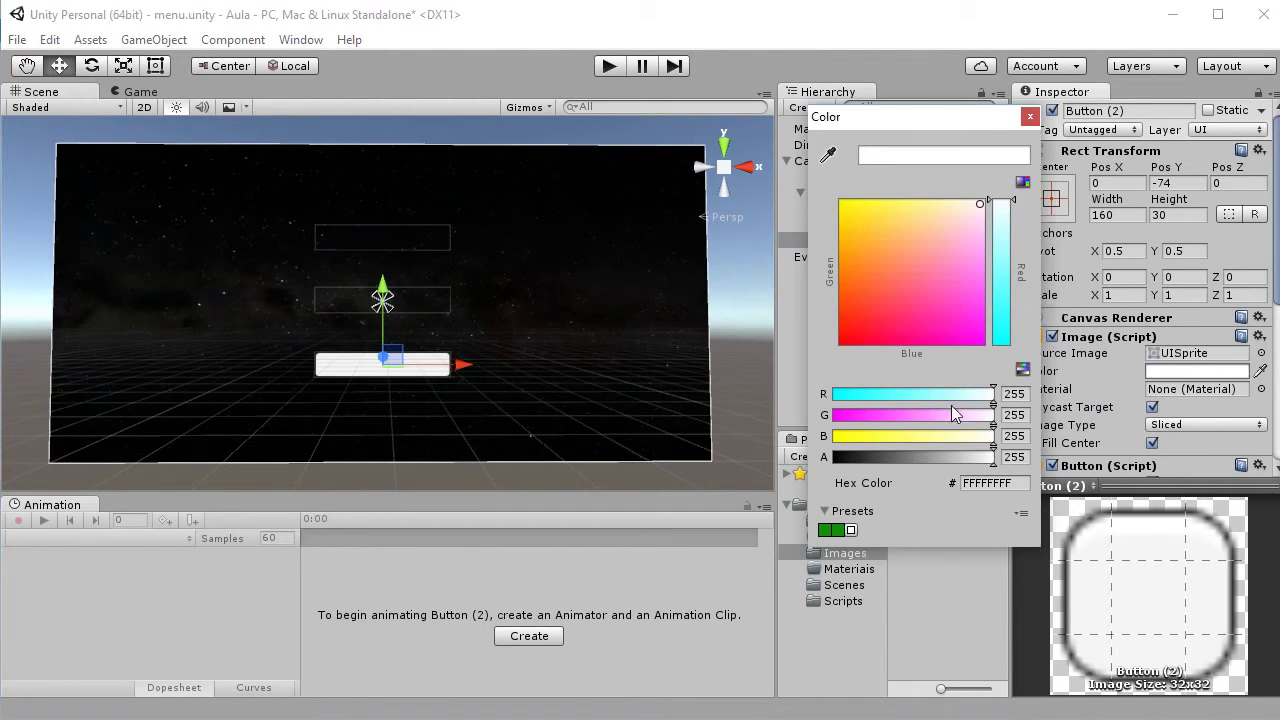
pyautogui.moveTo(894, 458); pyautogui.dragTo(806, 466)
pyautogui.click(1043, 148)
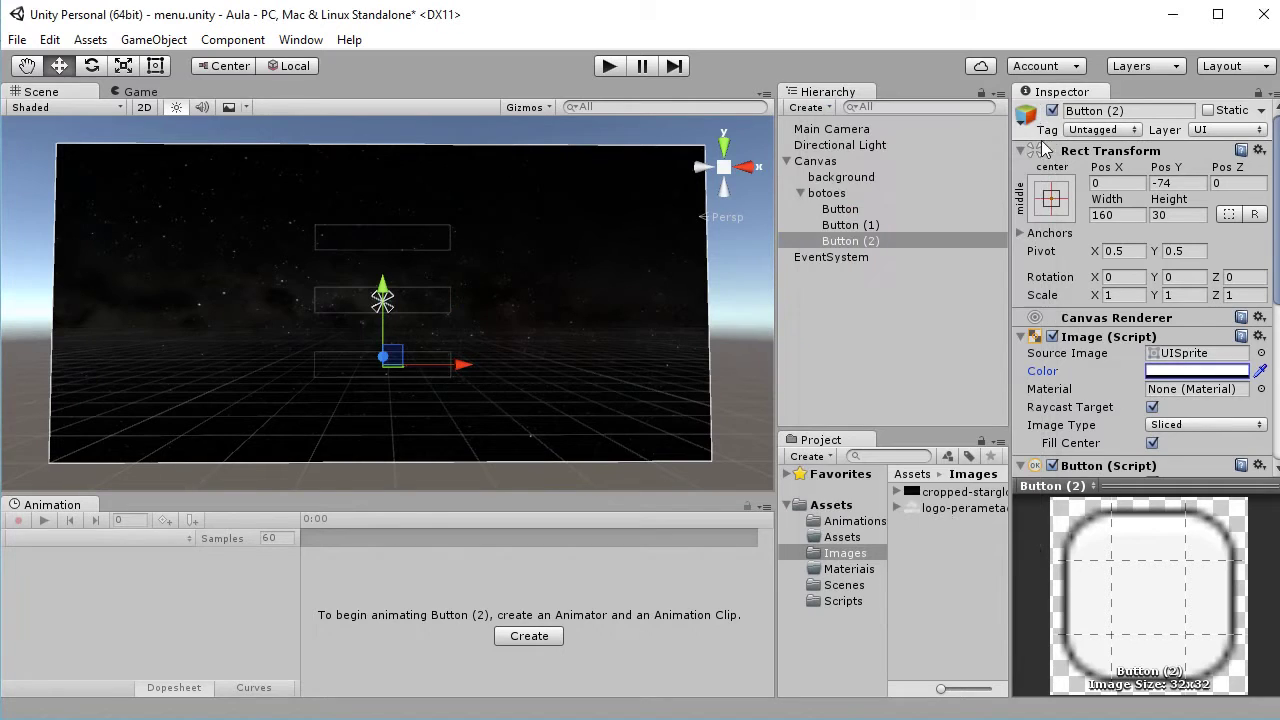
pyautogui.click(852, 209)
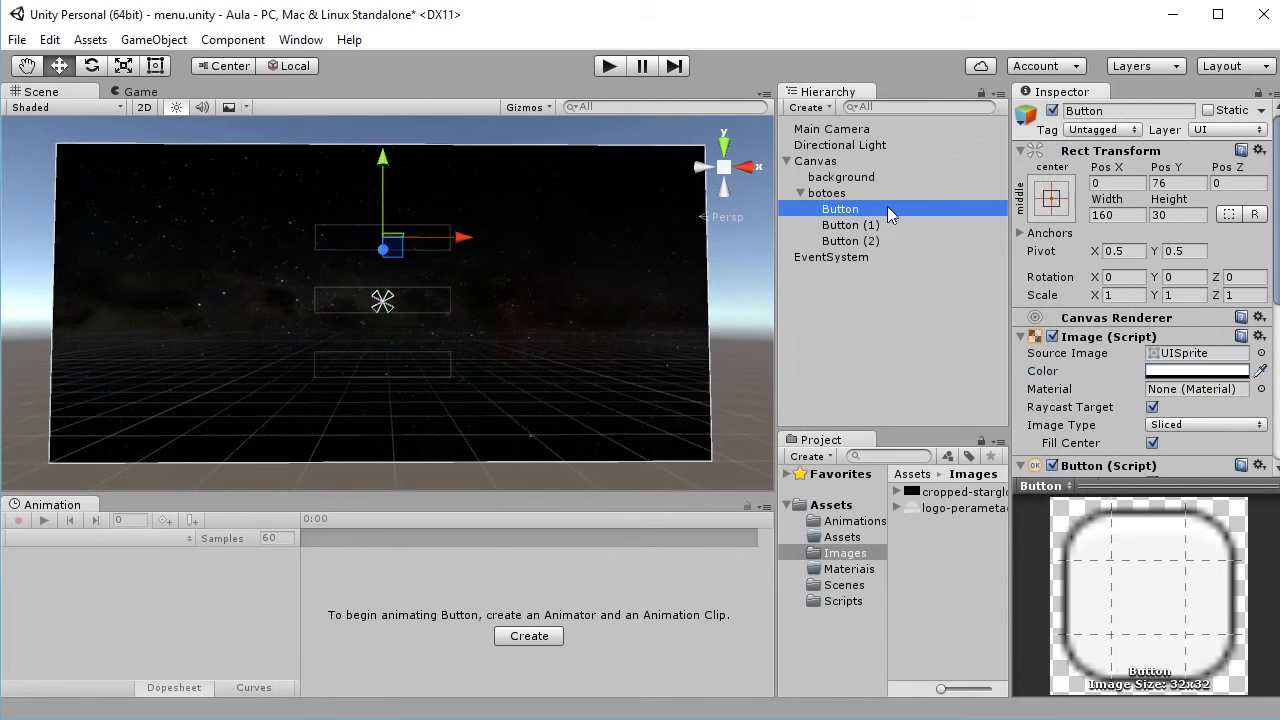
# - Rename the Play, Credits and Quit buttons to btn_play, btn_credits and btn_quit
pyautogui.click(1130, 111)
pyautogui.write('btn')
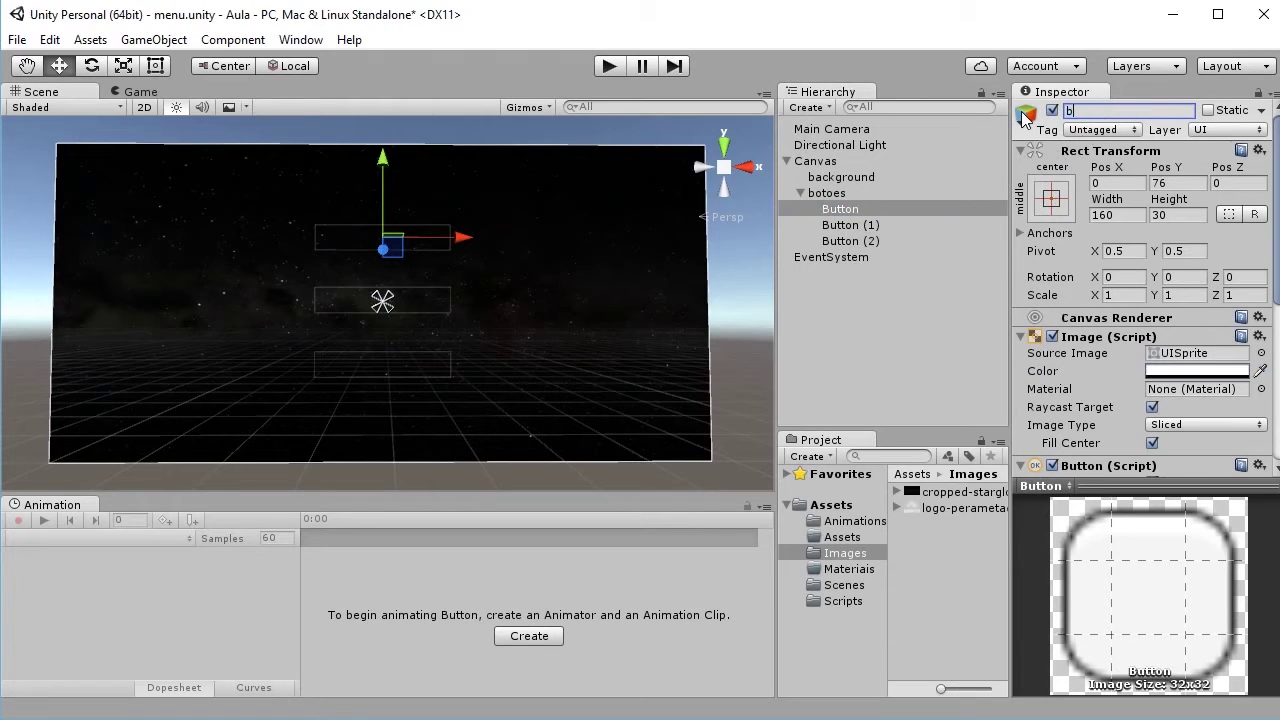
pyautogui.write('_play')
pyautogui.press('Return')
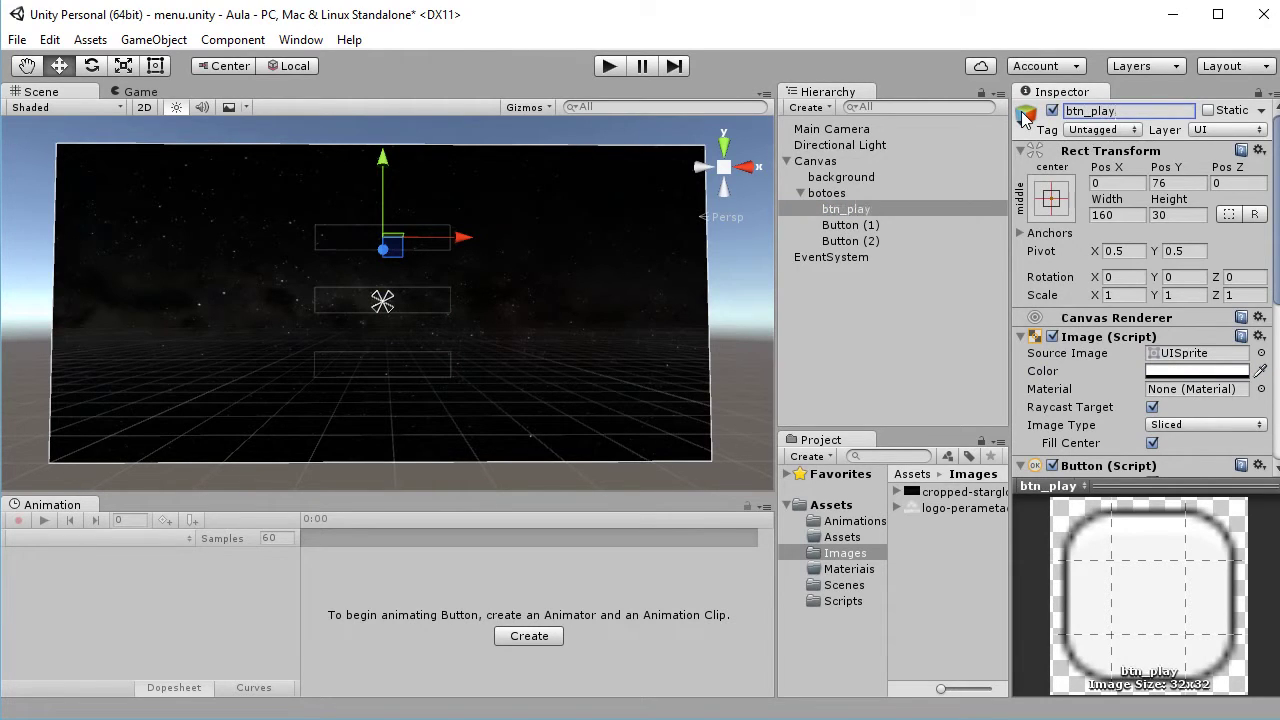
pyautogui.click(848, 226)
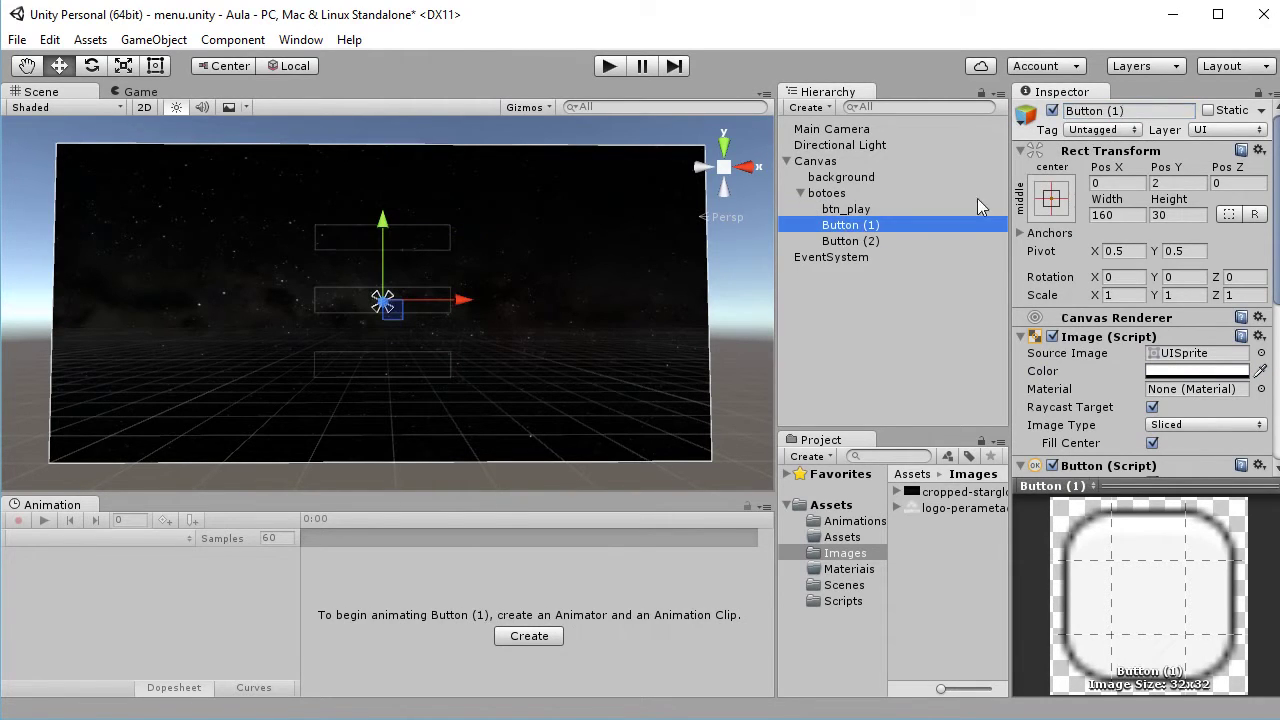
pyautogui.click(1130, 116)
pyautogui.write('btn')
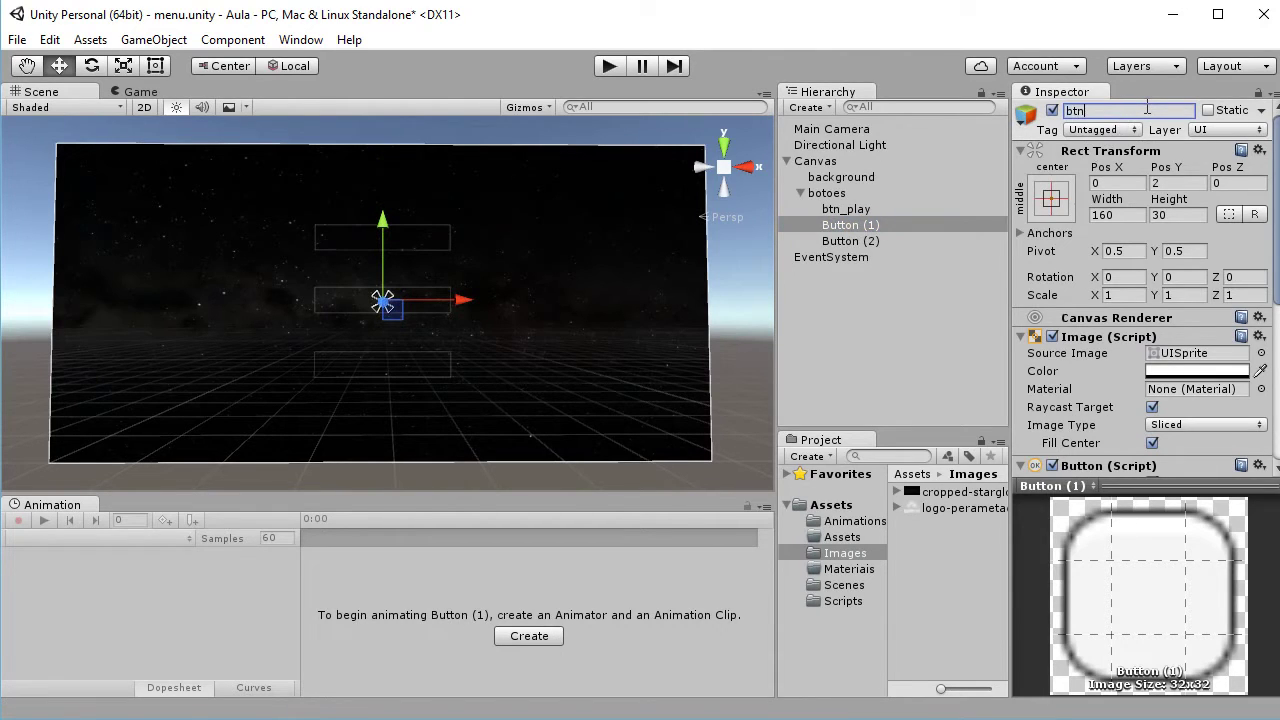
pyautogui.write('_credits')
pyautogui.press('Return')
pyautogui.click(872, 245)
pyautogui.click(1166, 108)
pyautogui.write('btn_quit')
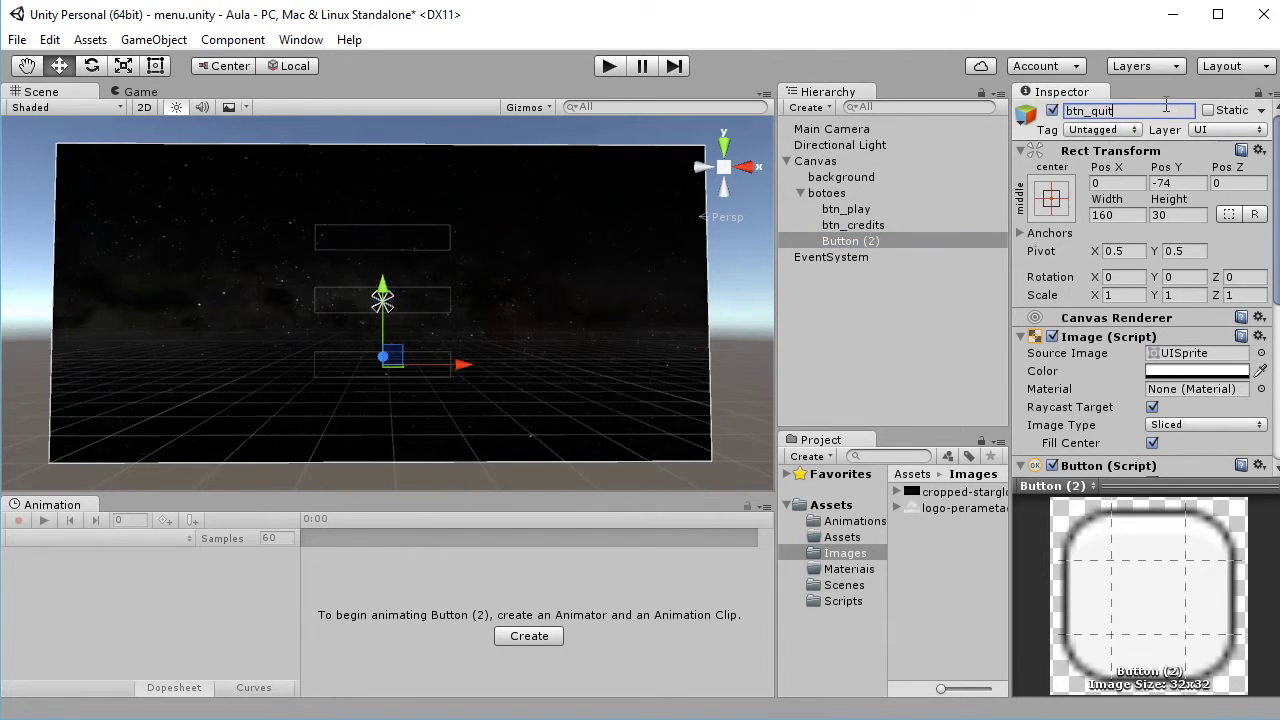
pyautogui.press('Return')
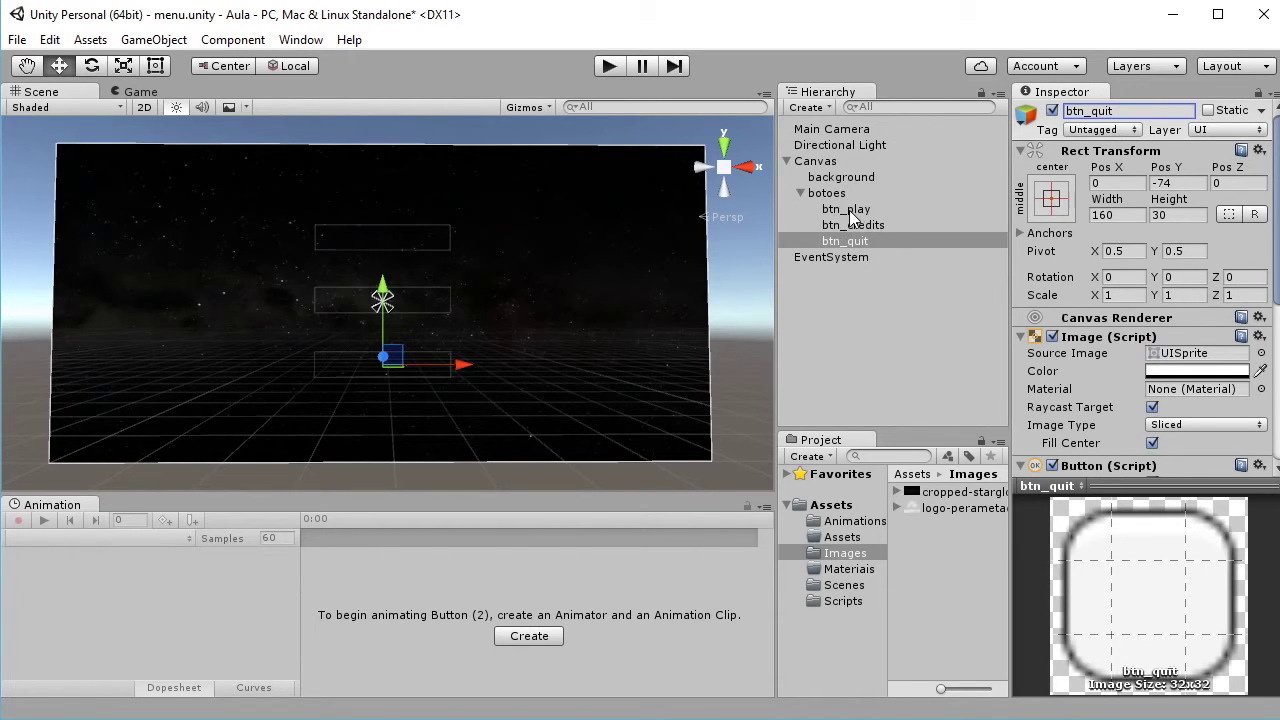
pyautogui.rightClick(850, 212)
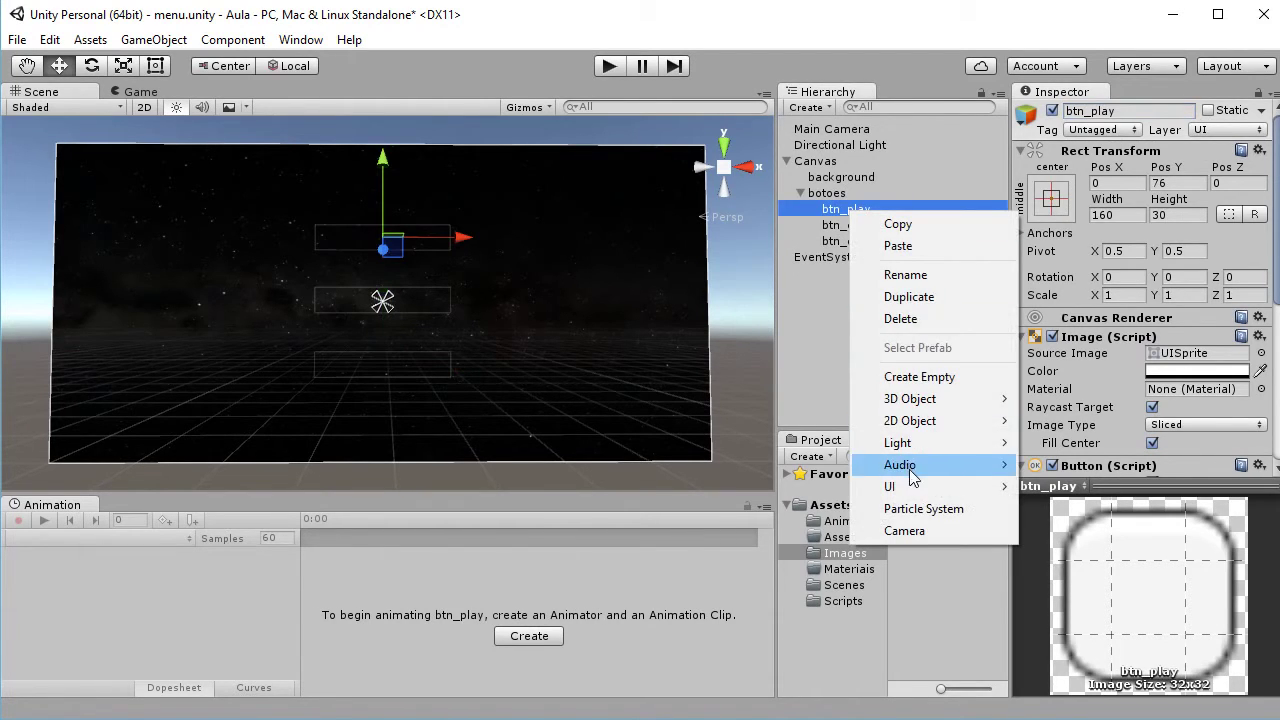
# - Add a 100x100 UI Image as a child of btn_play, then clear the selection
pyautogui.moveTo(910, 487)
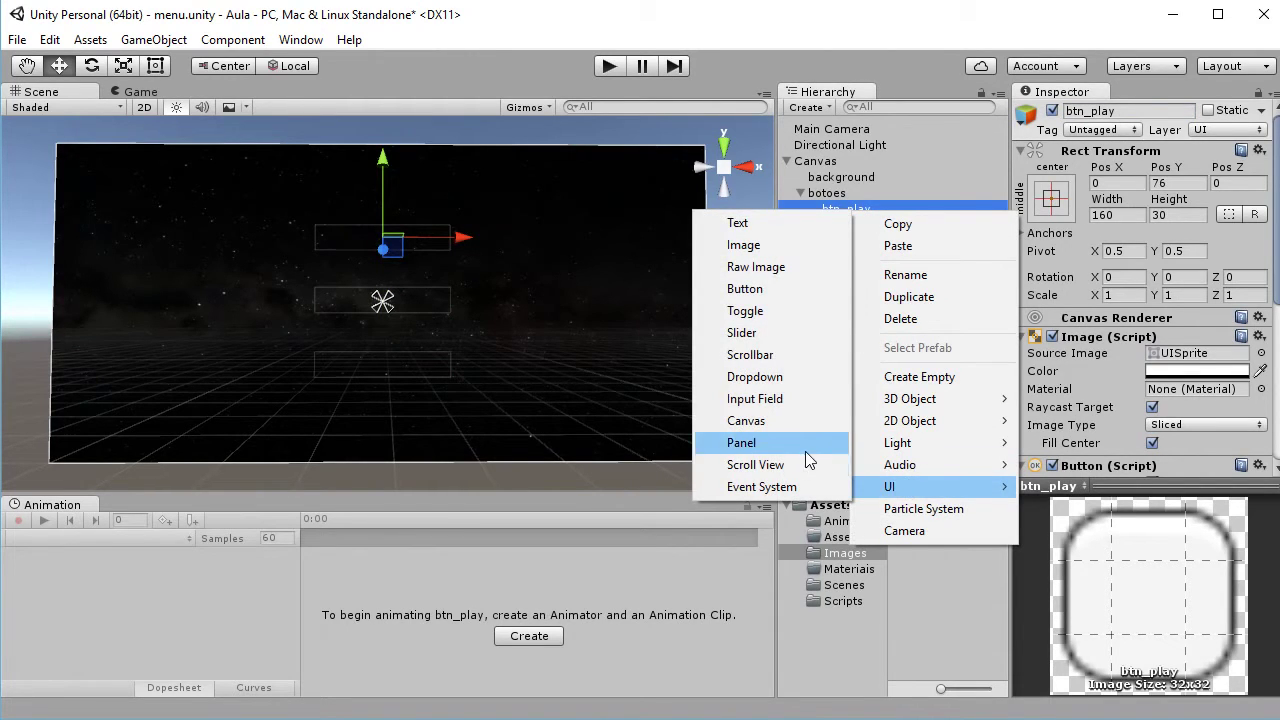
pyautogui.click(757, 253)
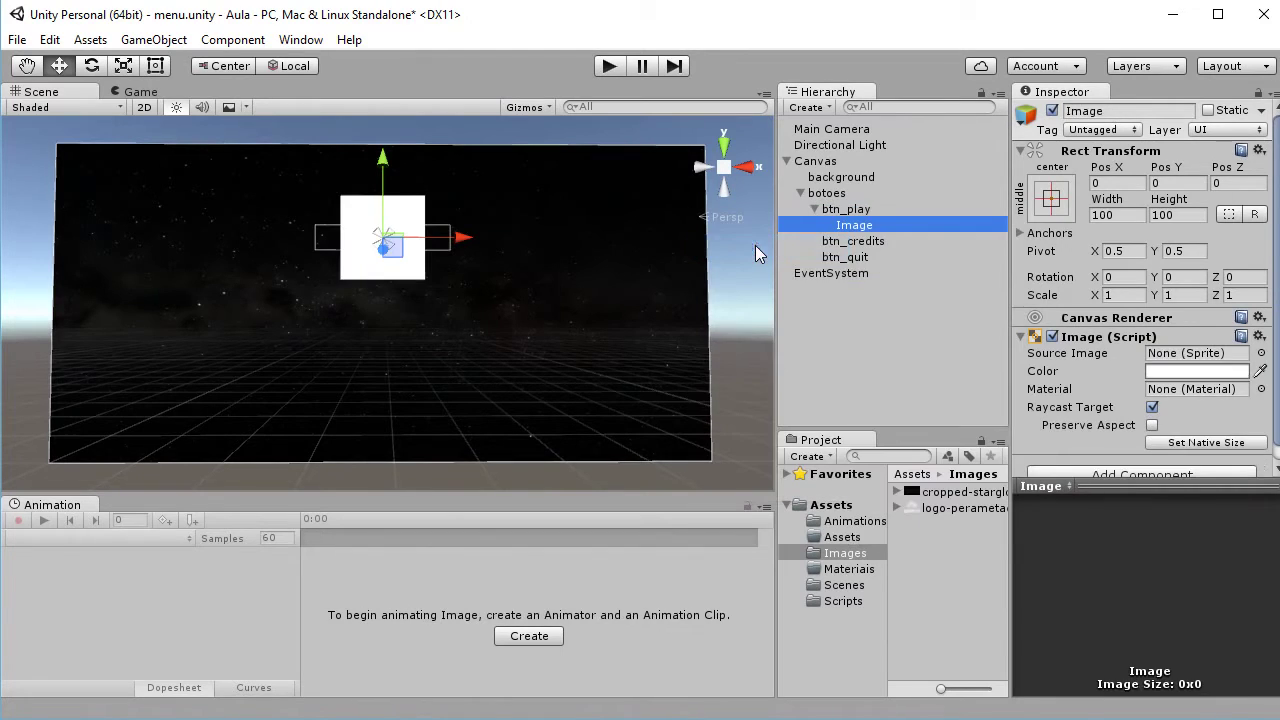
pyautogui.click(848, 209)
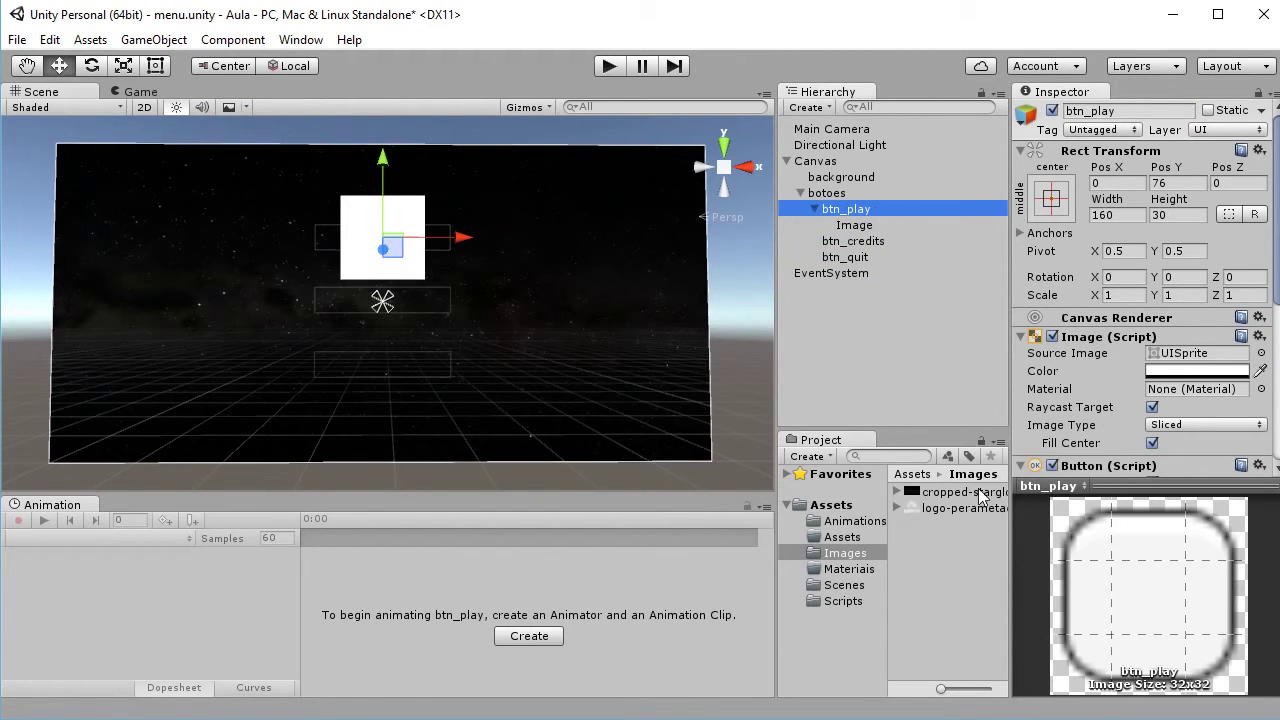
pyautogui.click(929, 575)
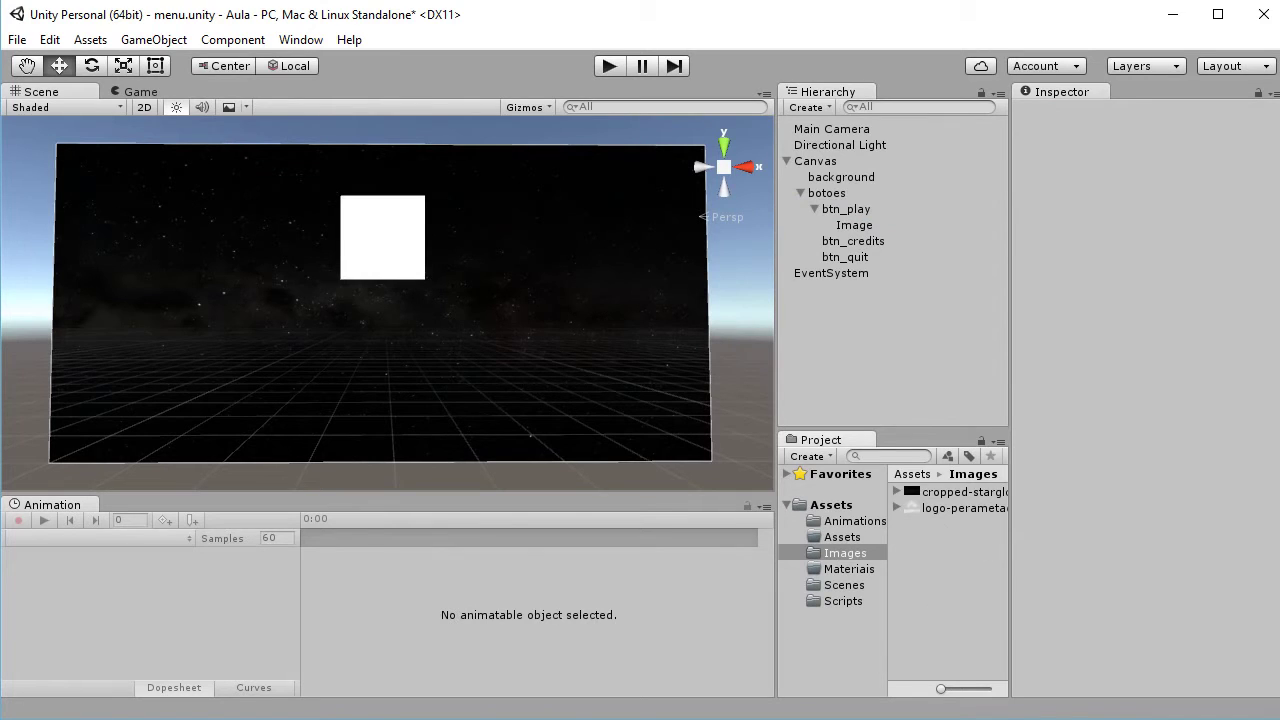
# - Drag btn_credits, btn_play and btn_quit PNGs from the Peramtade2 folder into Unity's Images folder
pyautogui.click(500, 642)
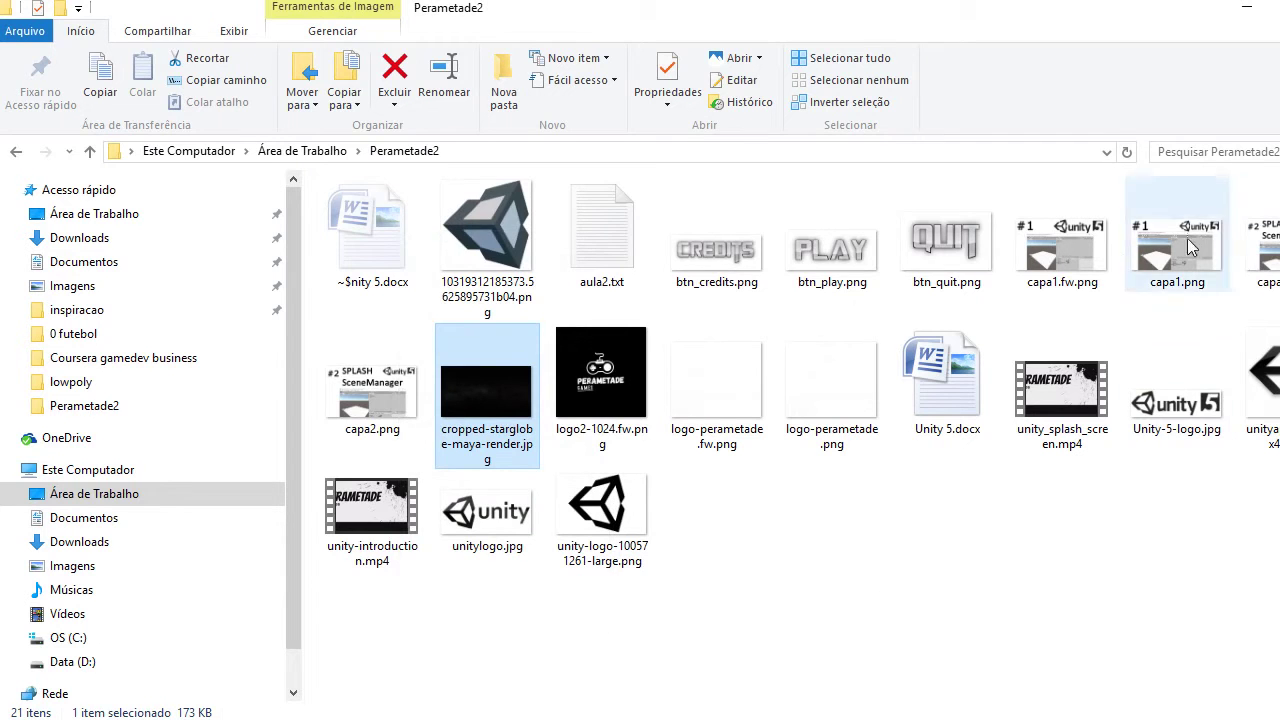
pyautogui.click(739, 256)
pyautogui.keyDown('ctrl'); pyautogui.click(830, 250); pyautogui.keyUp('ctrl')
pyautogui.keyDown('ctrl'); pyautogui.click(921, 257); pyautogui.keyUp('ctrl')
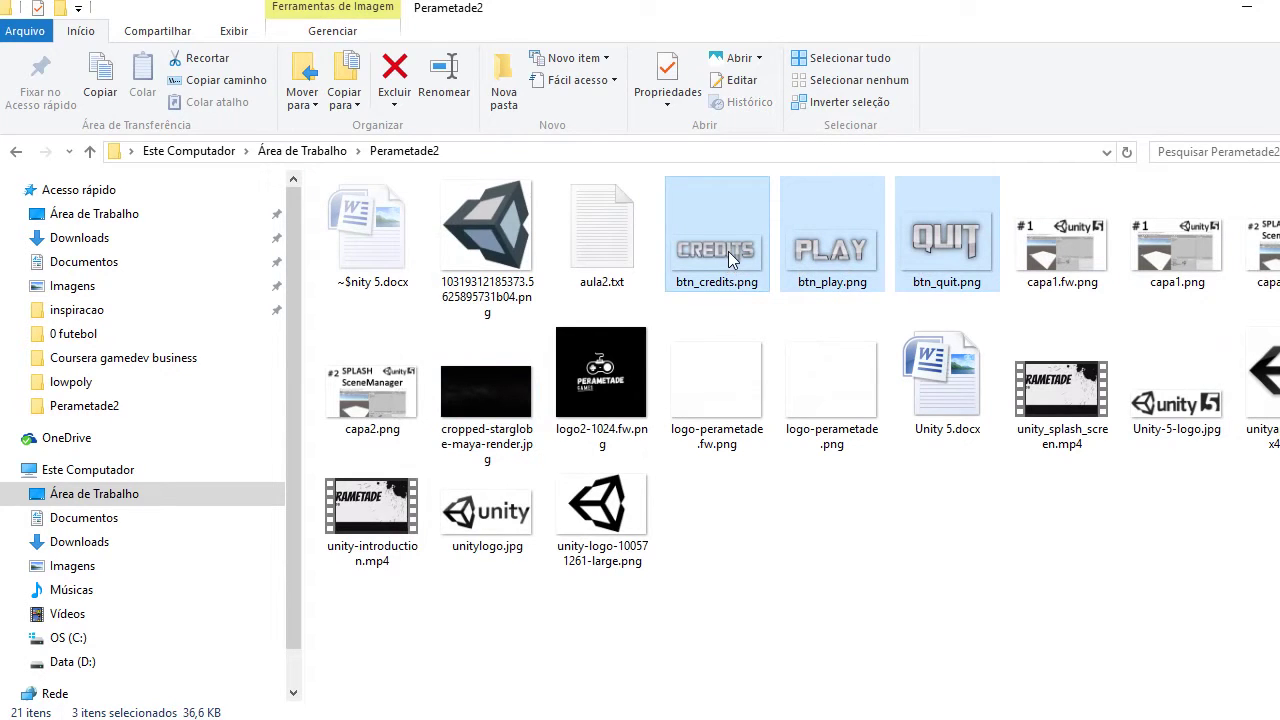
pyautogui.moveTo(728, 251); pyautogui.dragTo(902, 581)
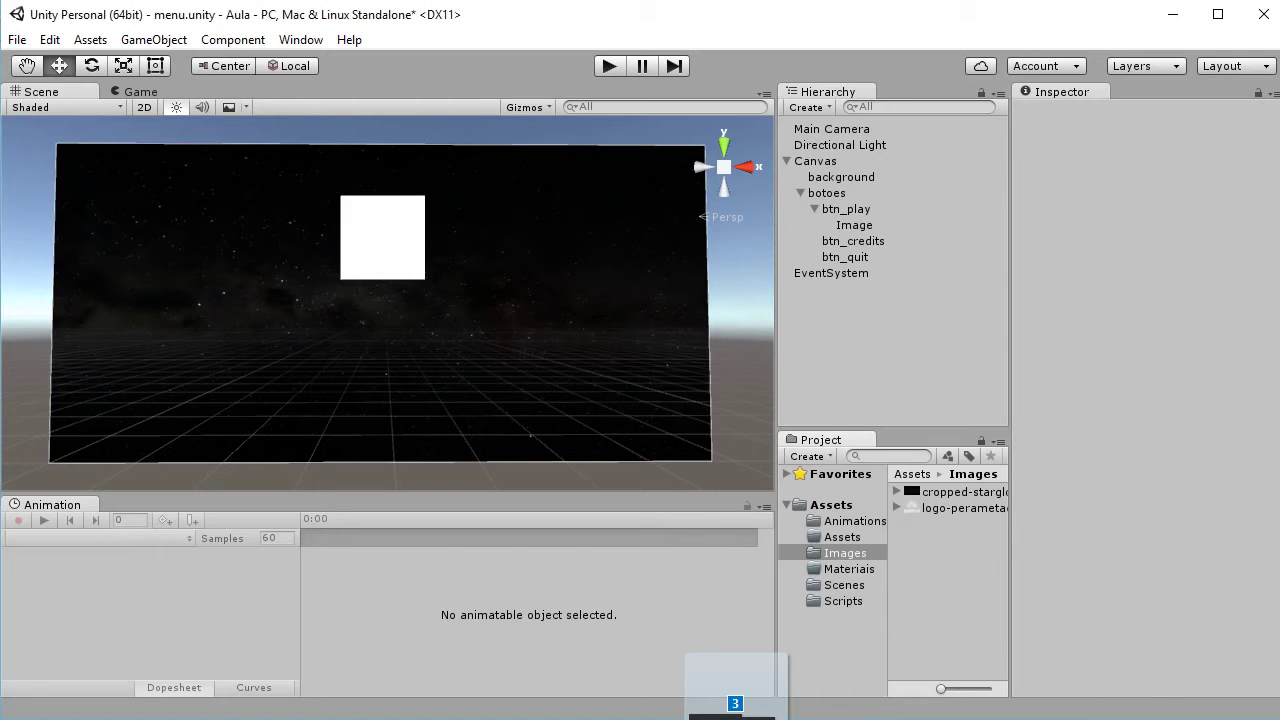
pyautogui.moveTo(902, 581); pyautogui.dragTo(928, 526)
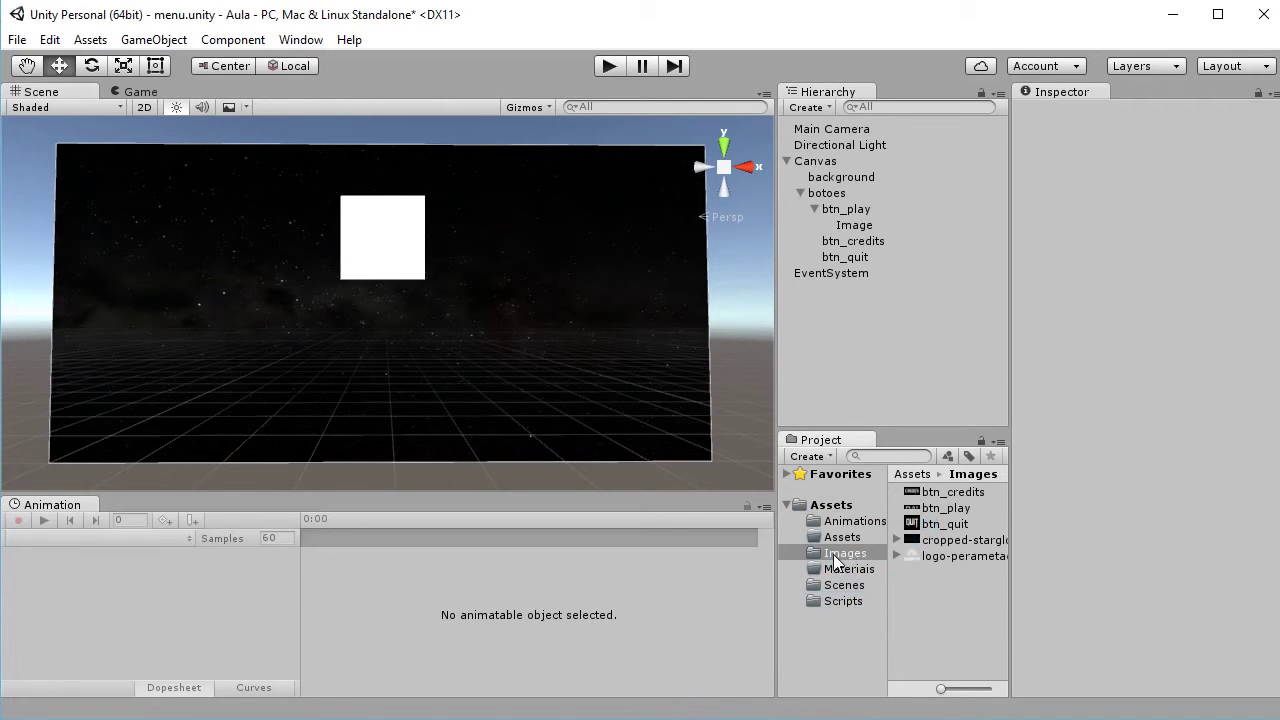
# - Set btn_credits and btn_play to Texture Type Sprite (2D and UI) and apply
pyautogui.click(951, 492)
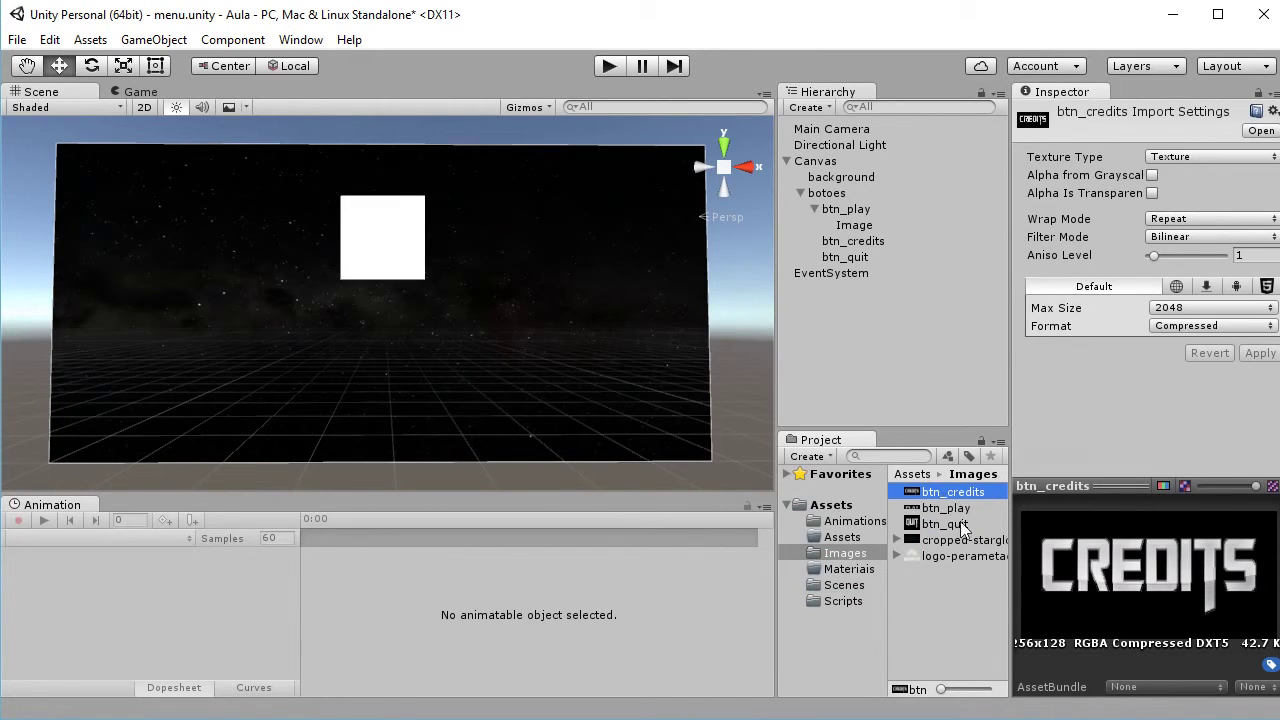
pyautogui.click(1182, 156)
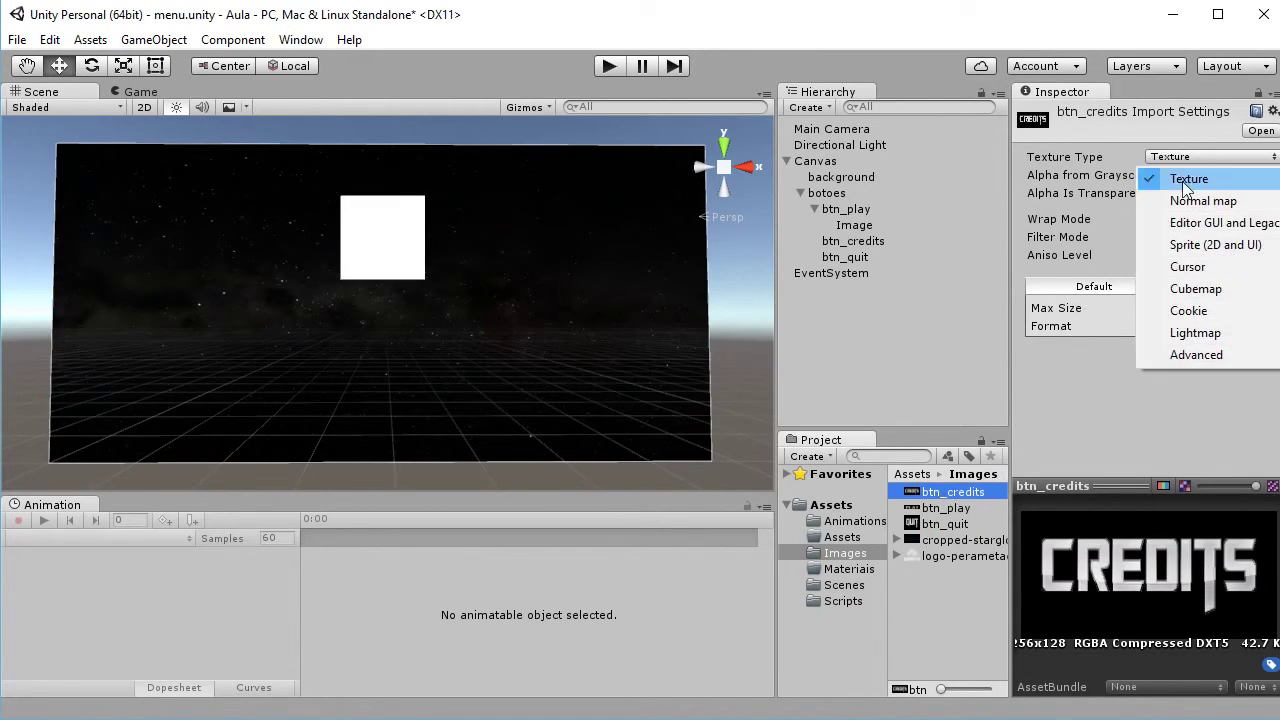
pyautogui.click(1244, 255)
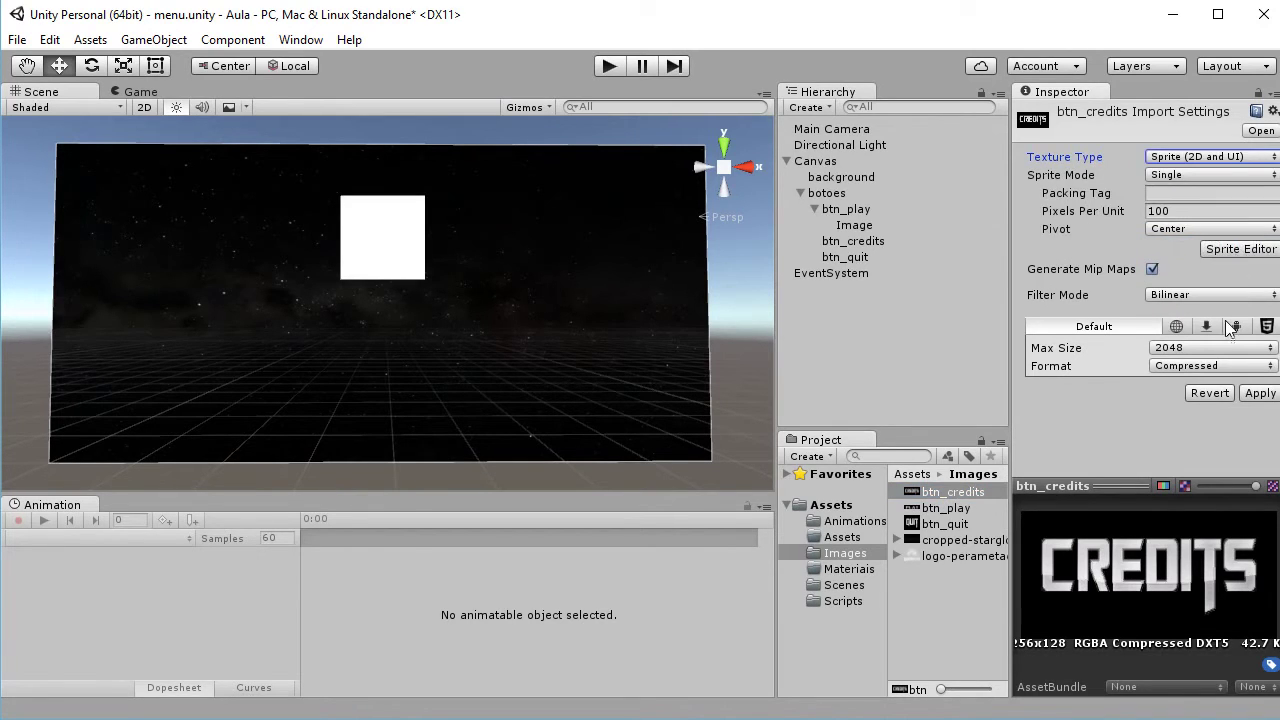
pyautogui.click(1250, 396)
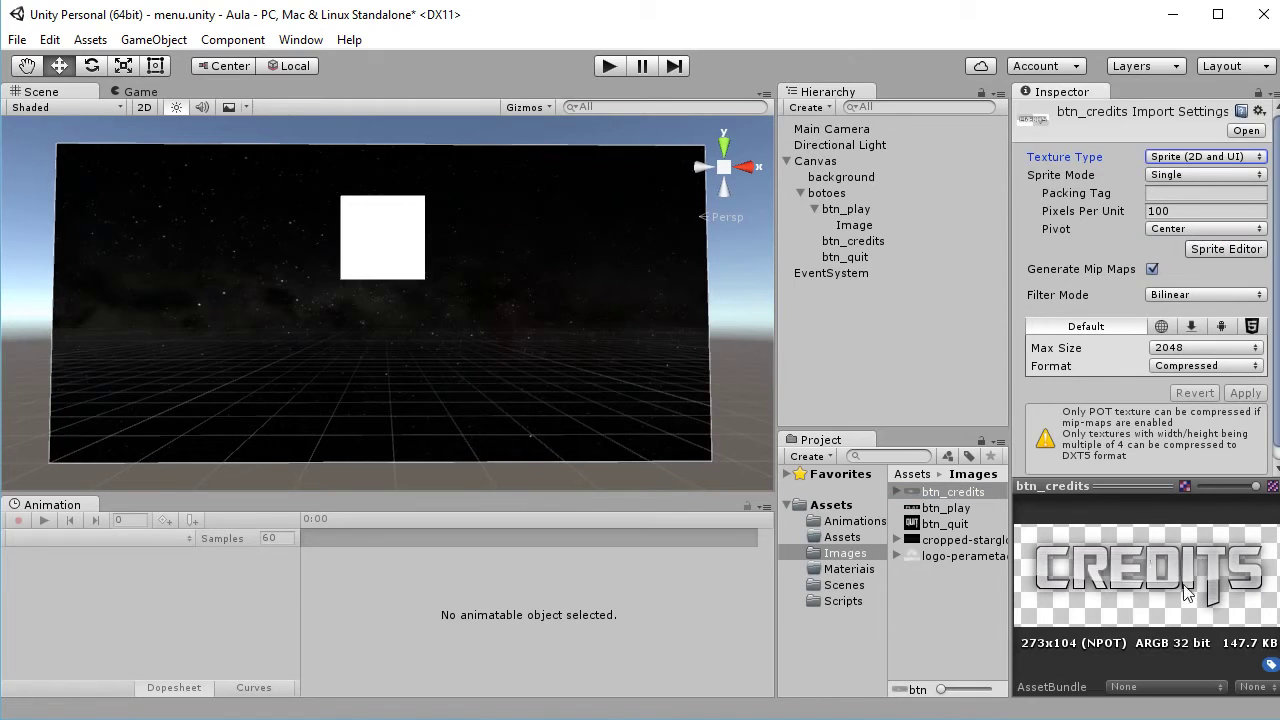
pyautogui.click(945, 508)
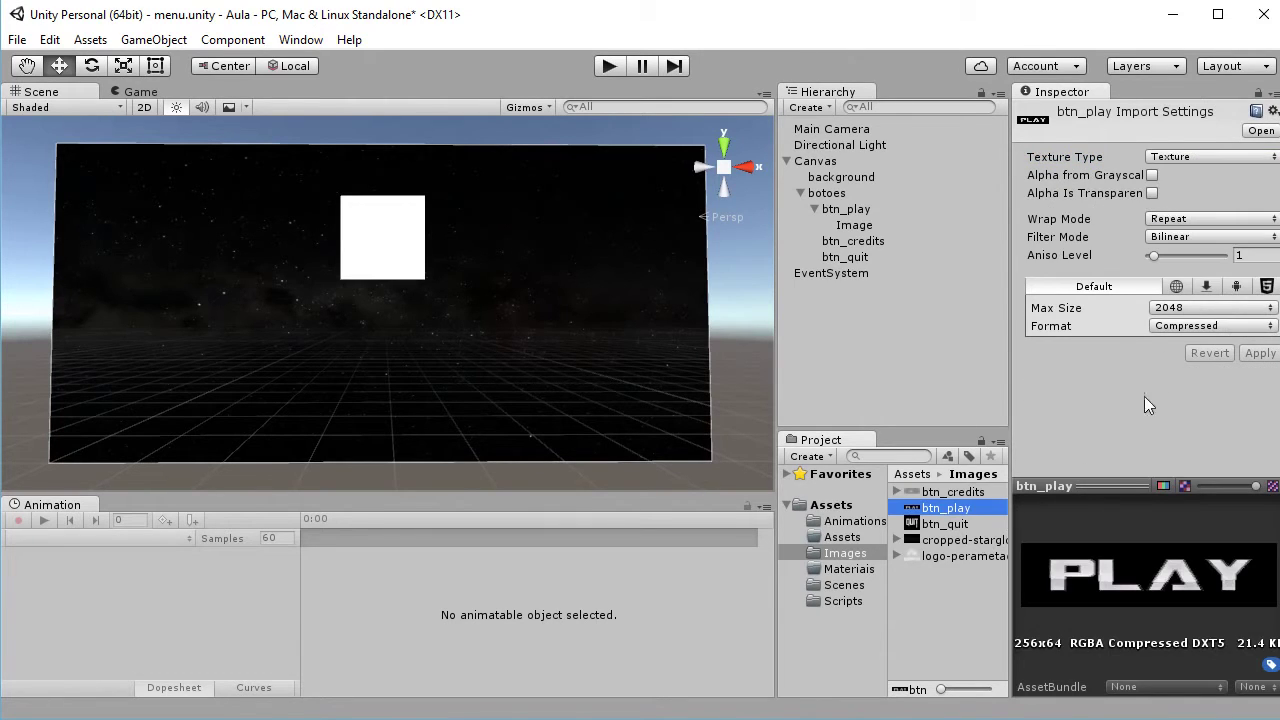
pyautogui.click(1203, 156)
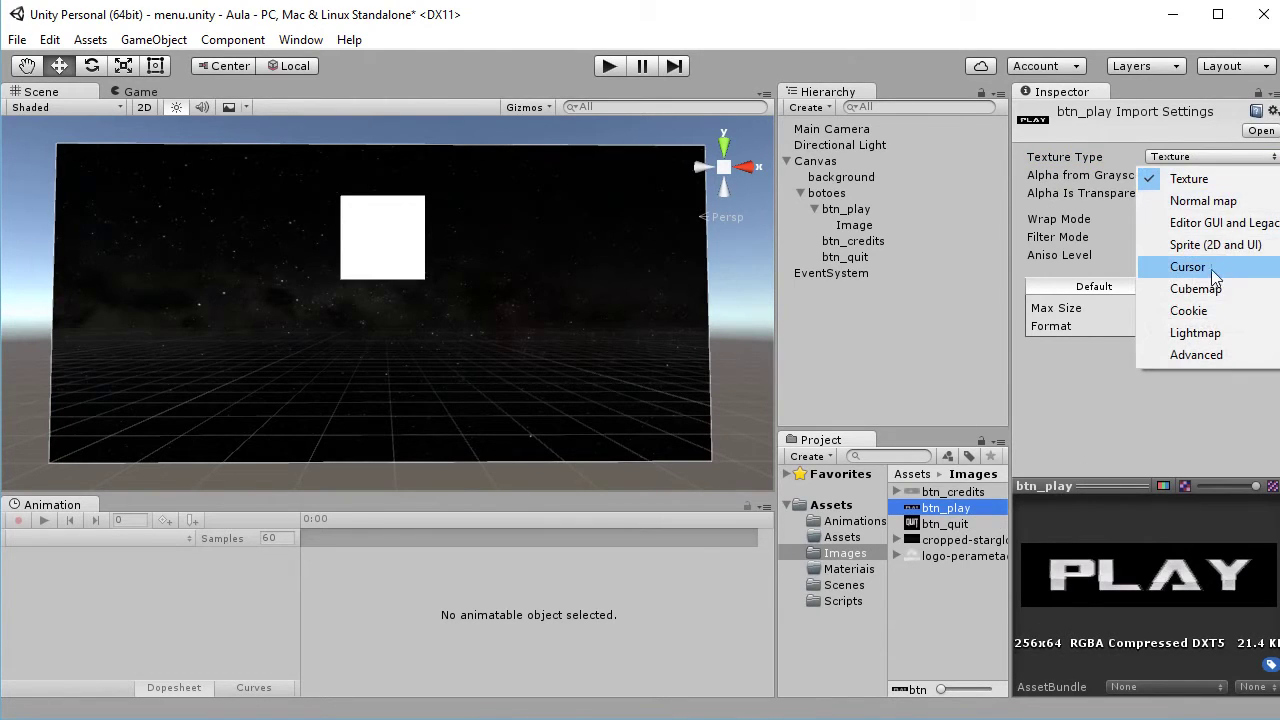
pyautogui.click(1244, 246)
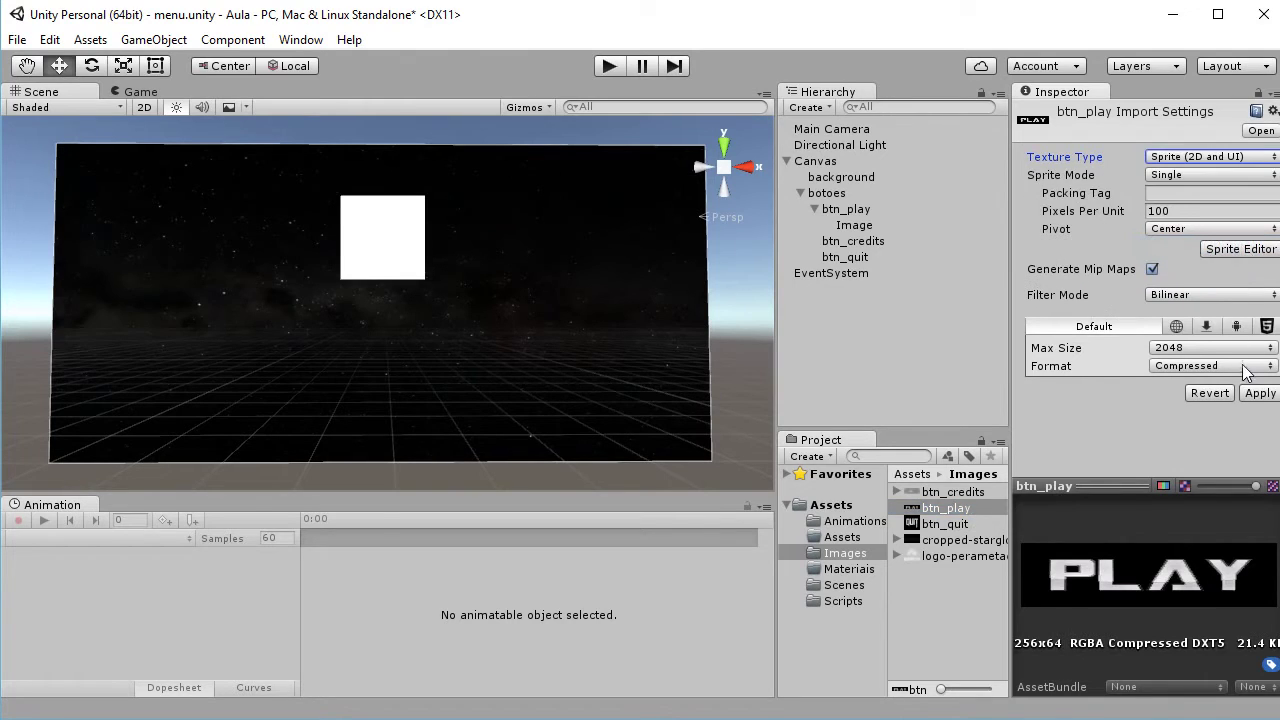
pyautogui.click(1256, 396)
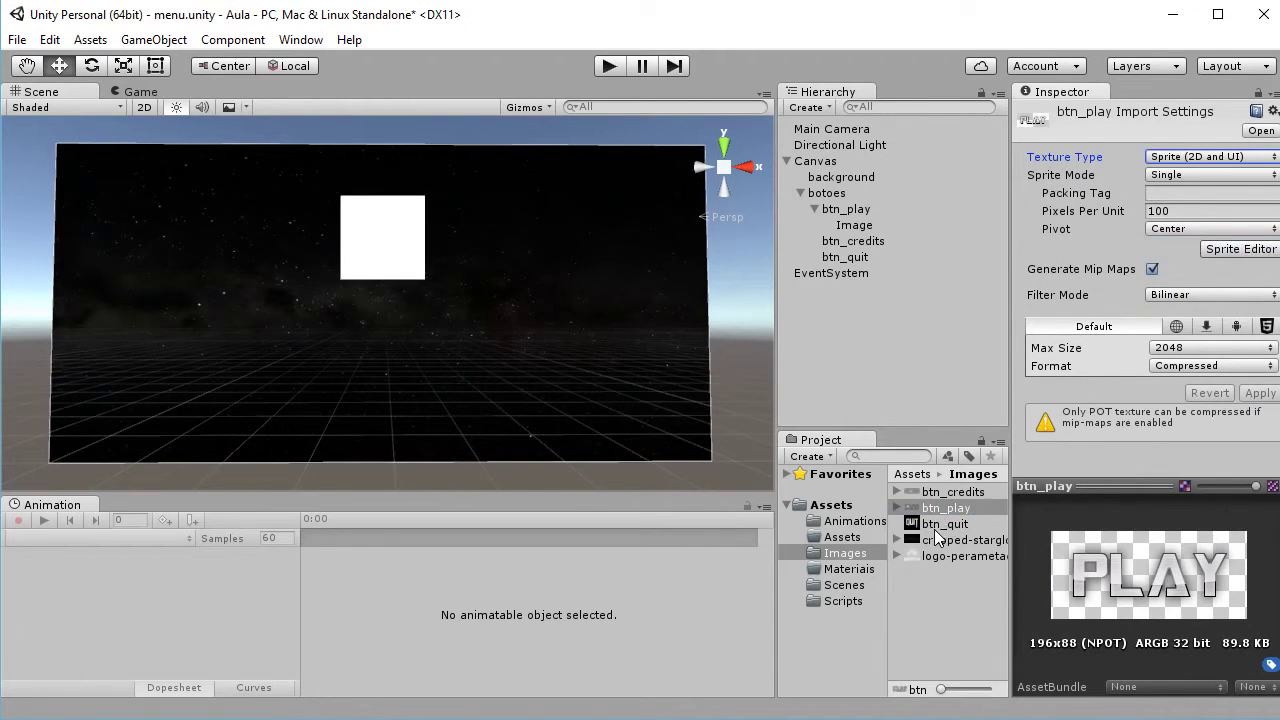
# - Set btn_quit to Sprite (2D and UI), applying the pending import change when prompted
pyautogui.click(937, 527)
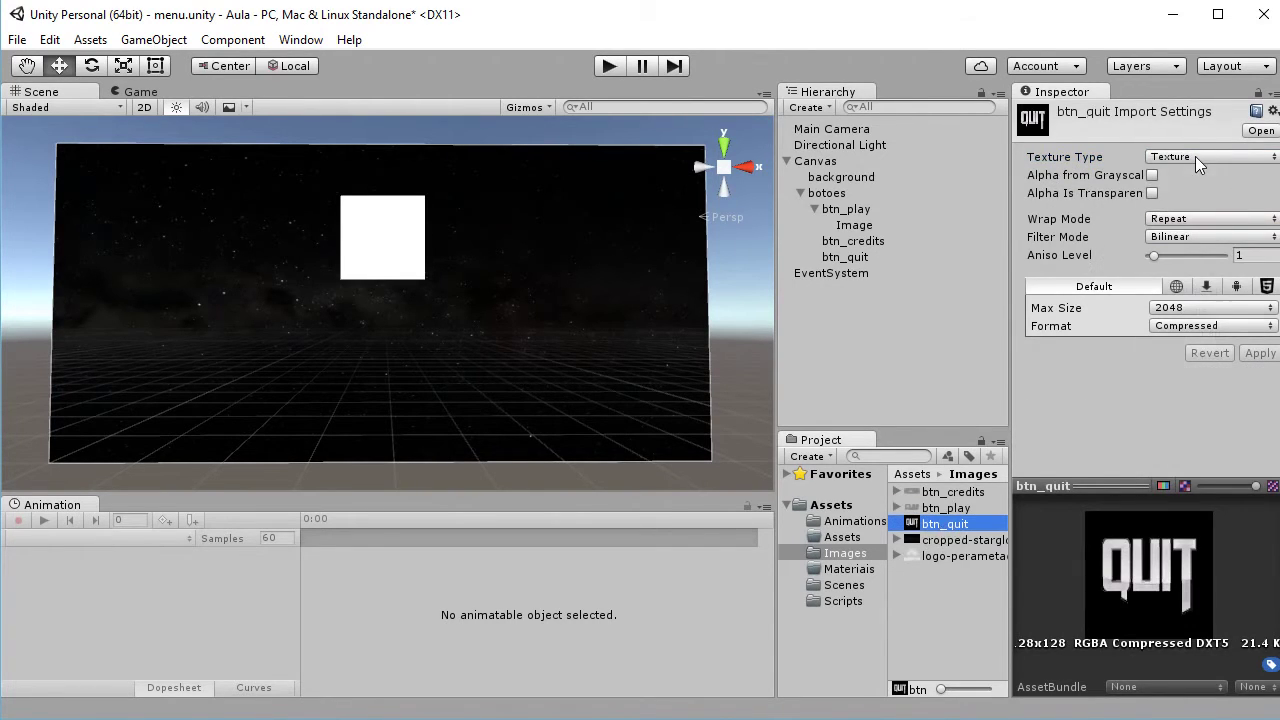
pyautogui.click(1195, 156)
pyautogui.click(1195, 246)
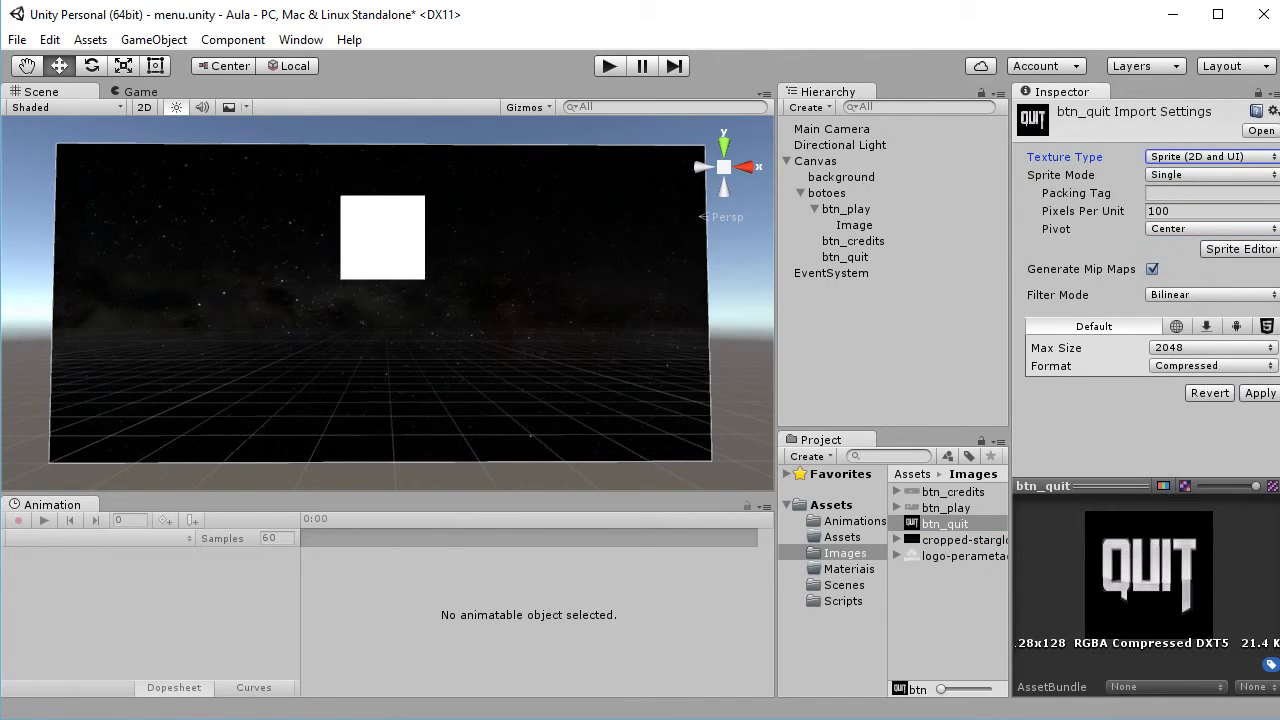
pyautogui.click(860, 307)
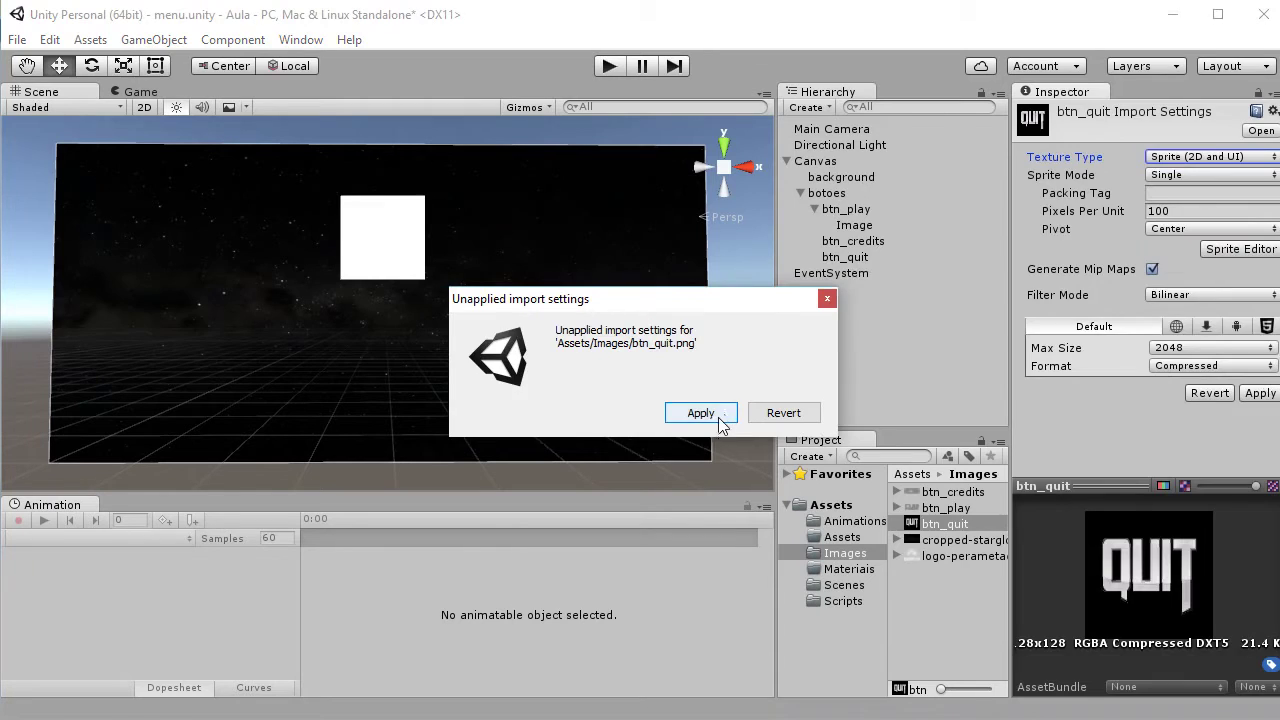
pyautogui.click(720, 418)
# - Recheck the btn_quit, btn_play and btn_credits sprite import settings
pyautogui.click(945, 524)
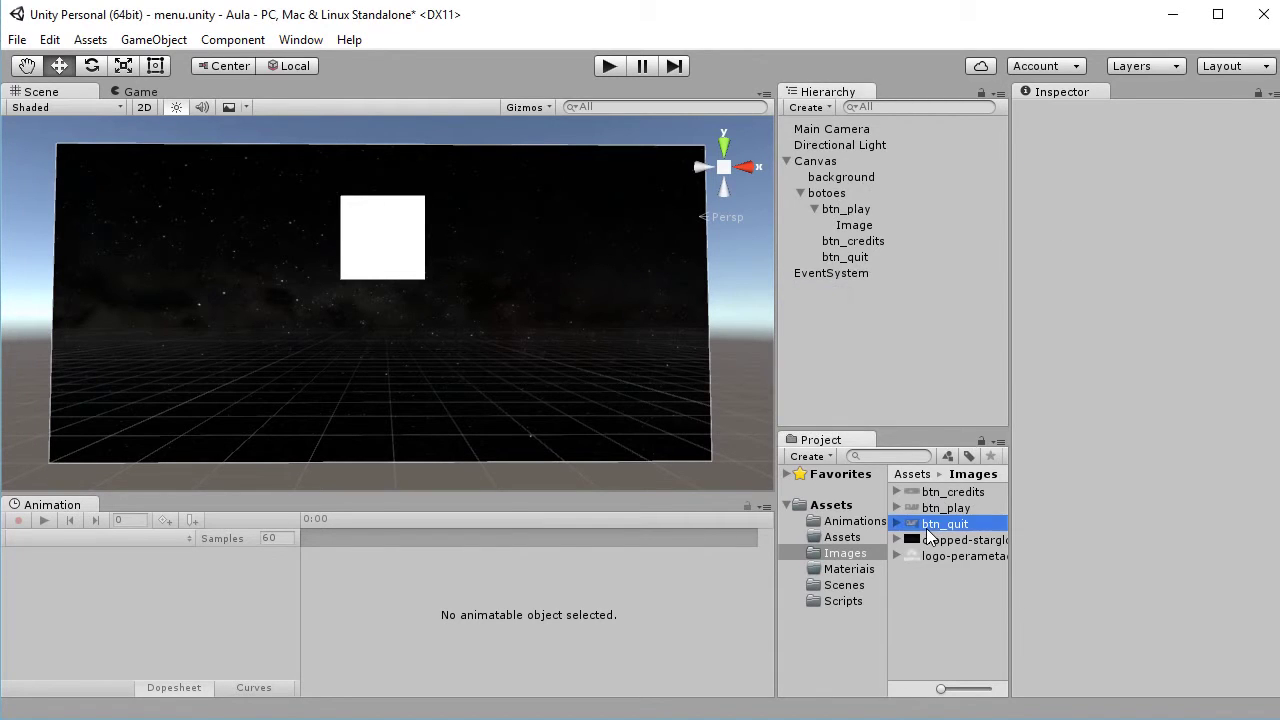
pyautogui.click(945, 508)
pyautogui.click(941, 494)
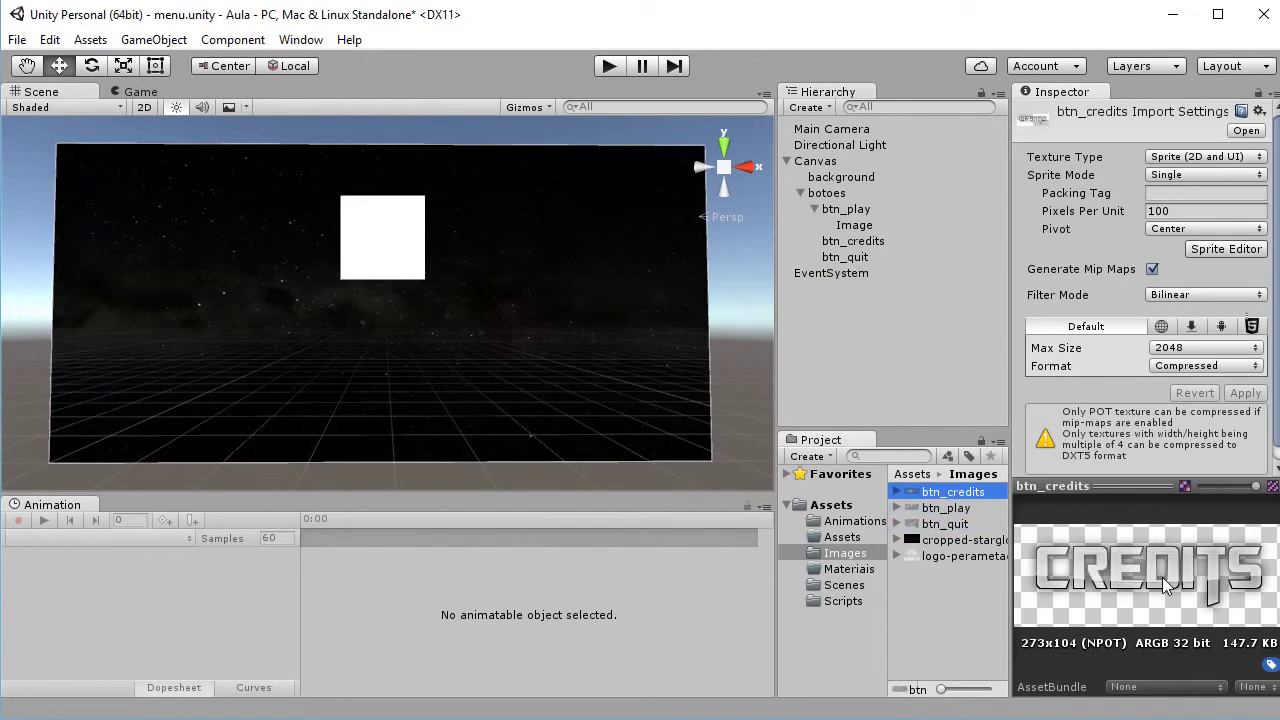
pyautogui.click(846, 210)
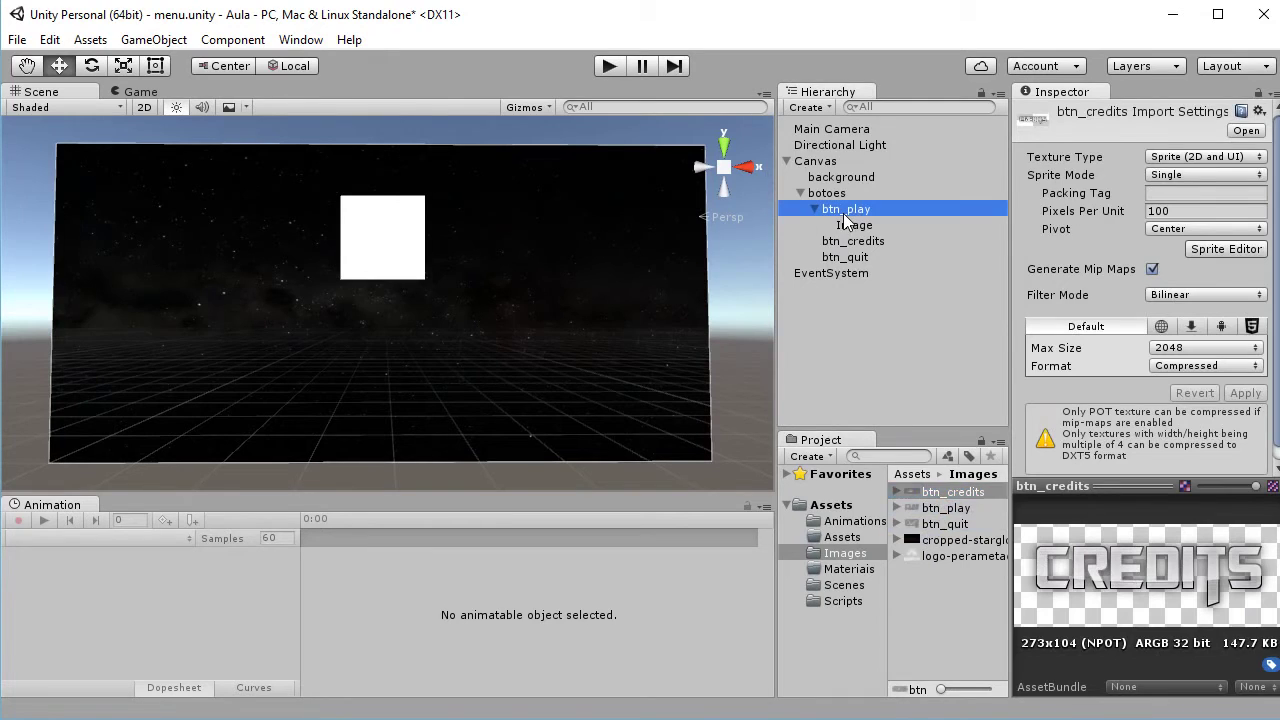
# - Give btn_play's Image the btn_play sprite as Source Image with Preserve Aspect enabled
pyautogui.click(850, 228)
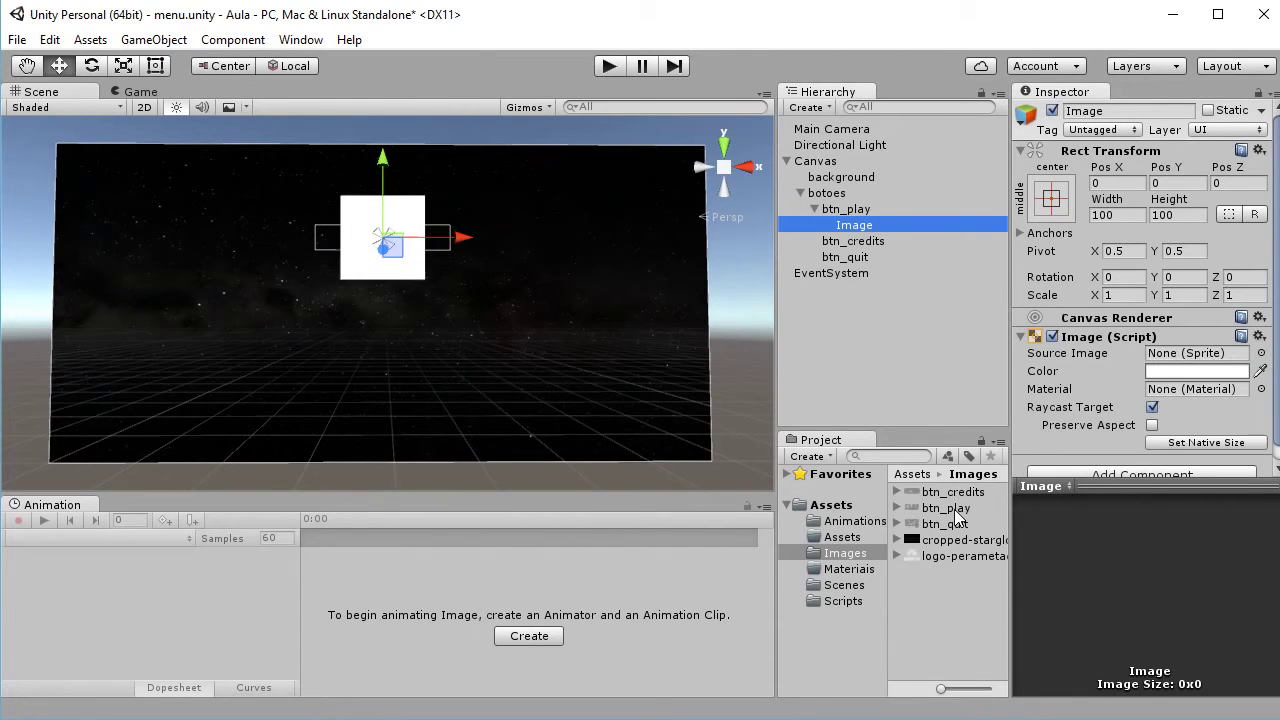
pyautogui.moveTo(950, 509); pyautogui.dragTo(1170, 340)
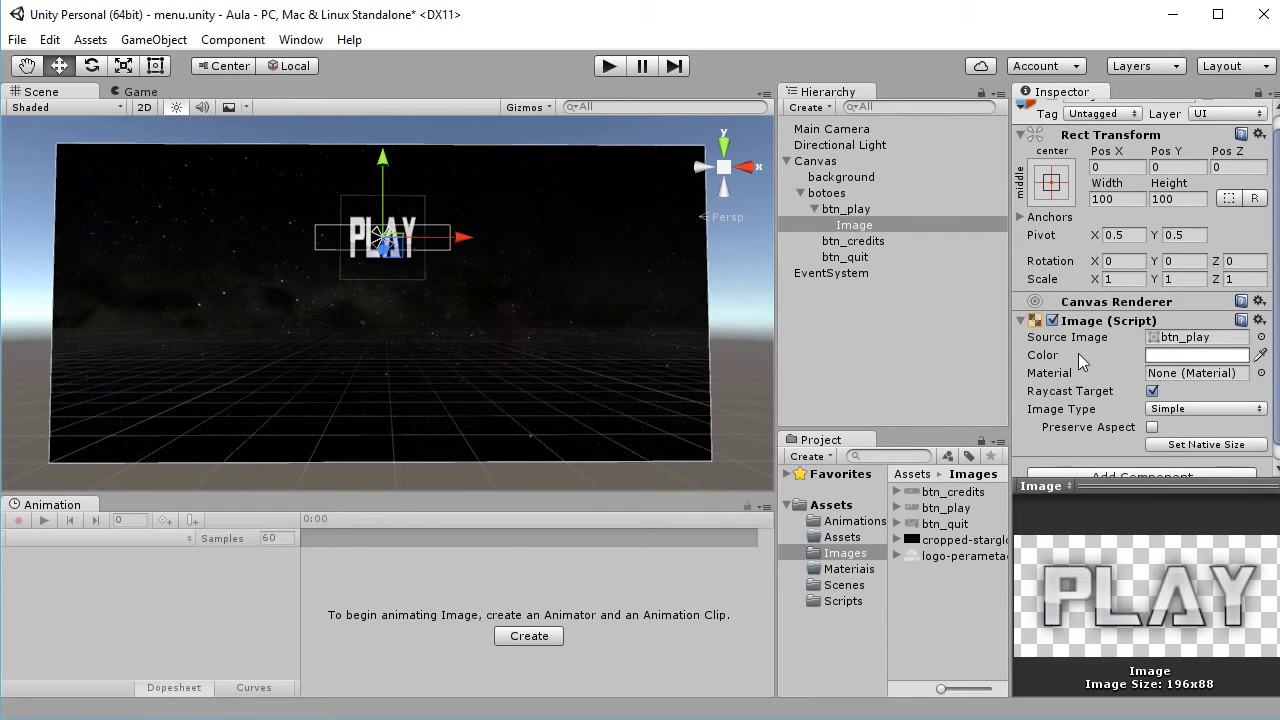
pyautogui.click(1153, 427)
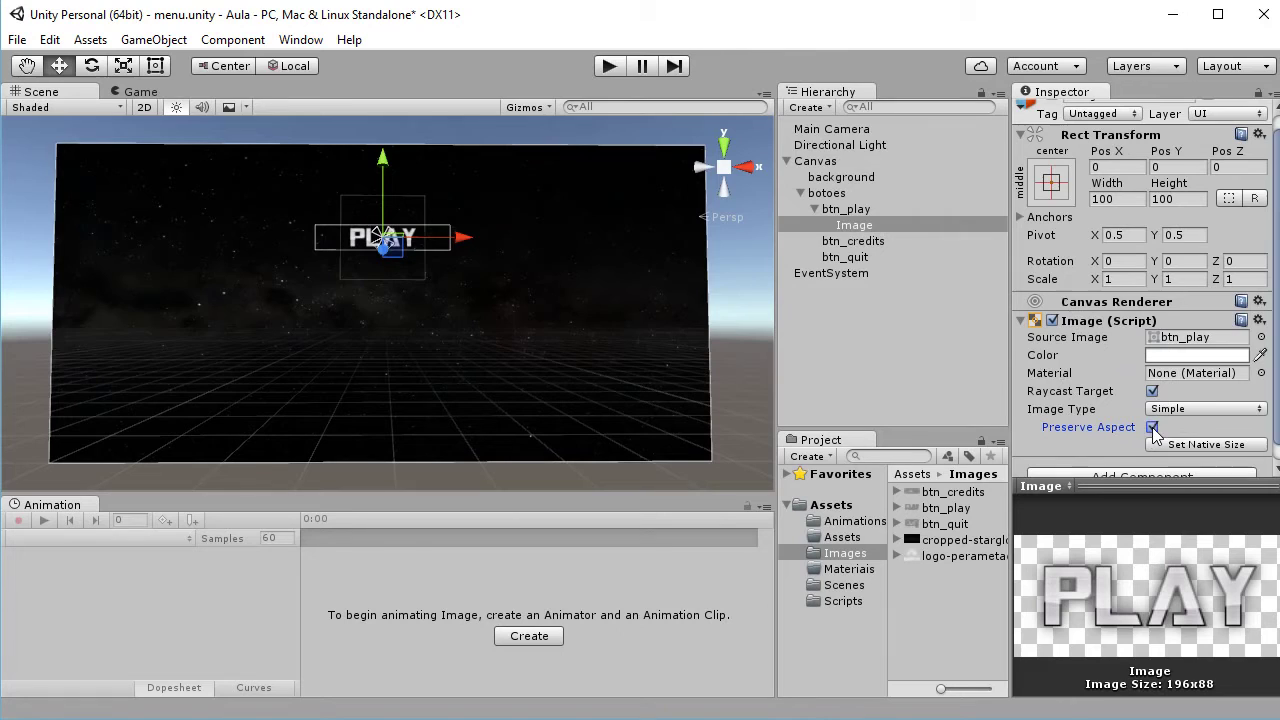
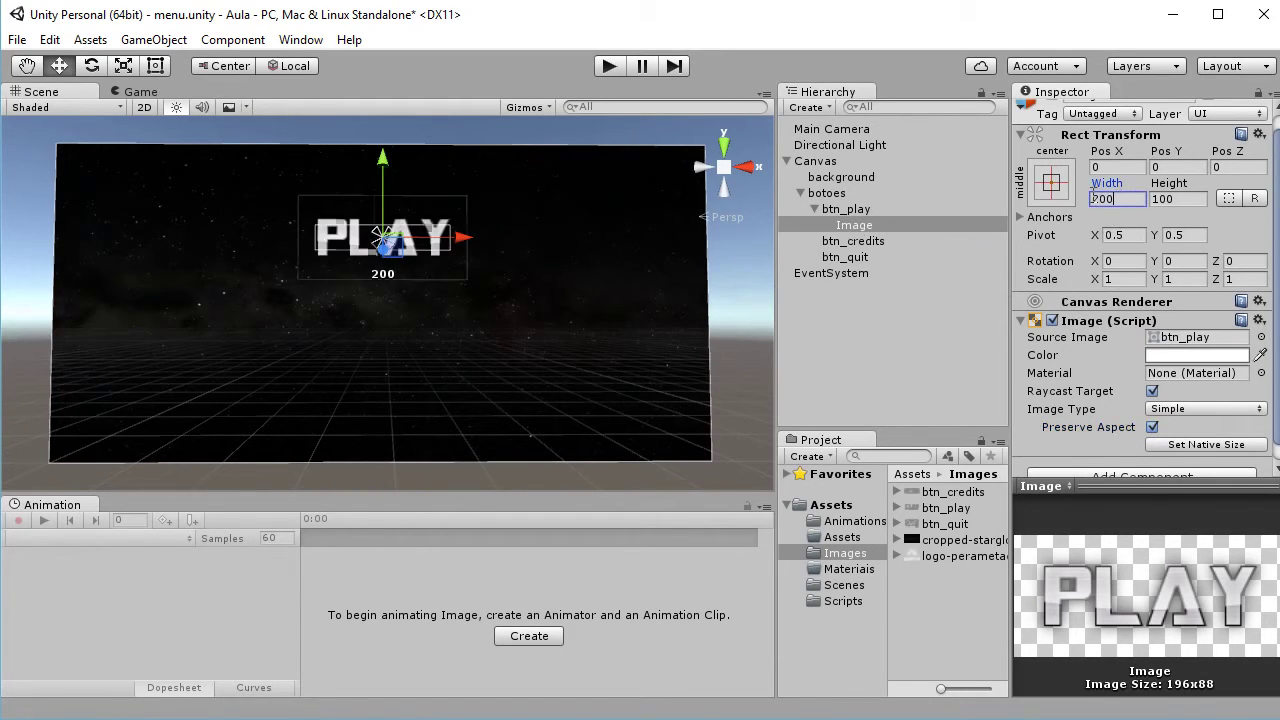
# - Set the PLAY image height to 65, collapse btn_play and select btn_credits
pyautogui.press('Tab')
pyautogui.write('65')
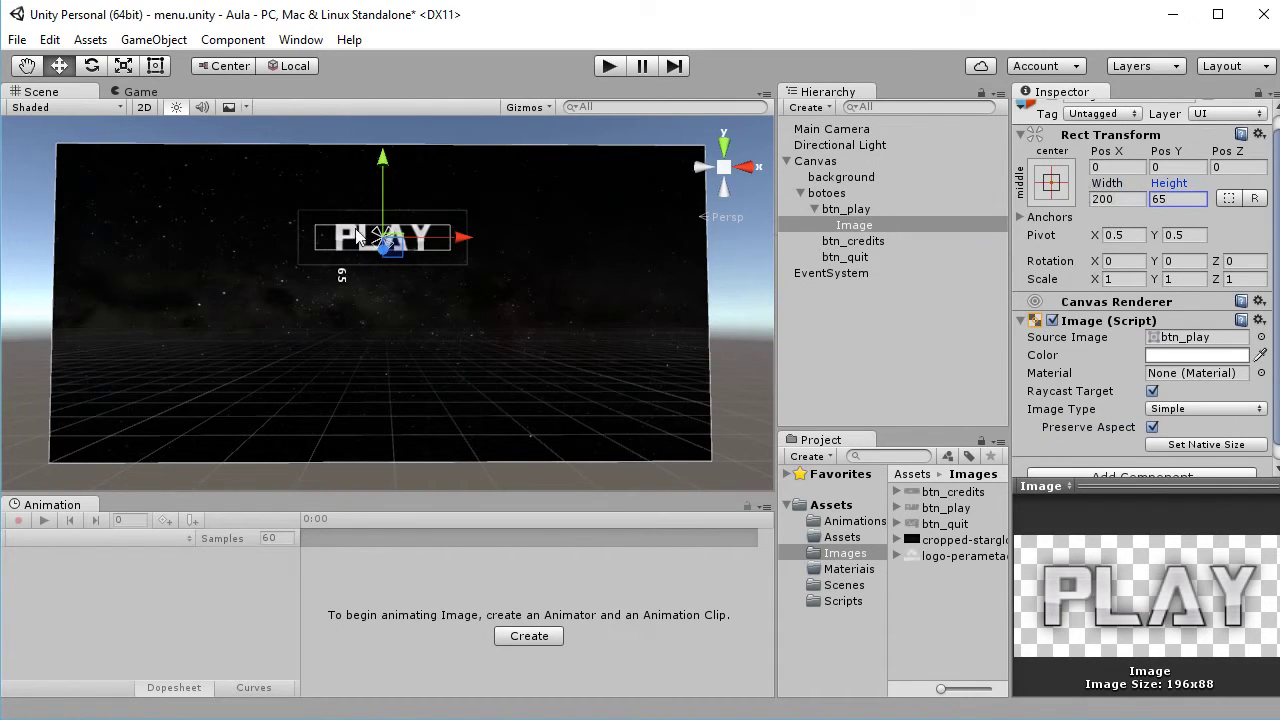
pyautogui.click(845, 209)
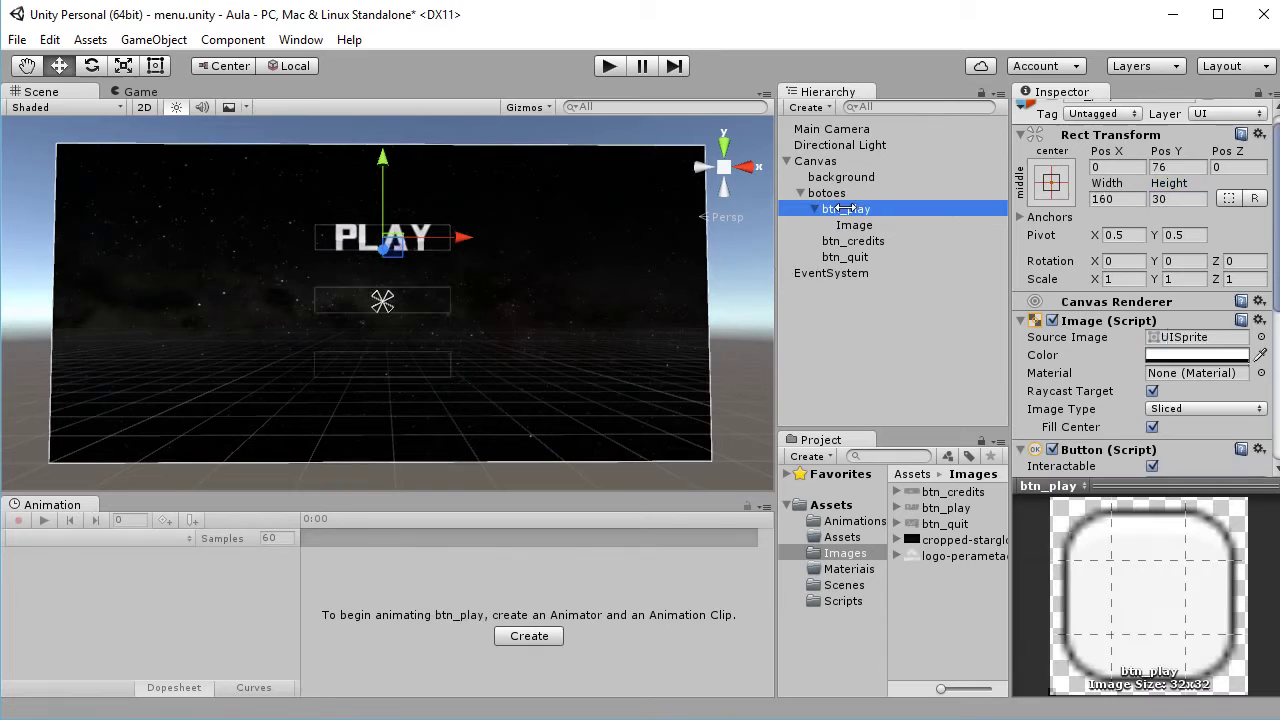
pyautogui.click(812, 210)
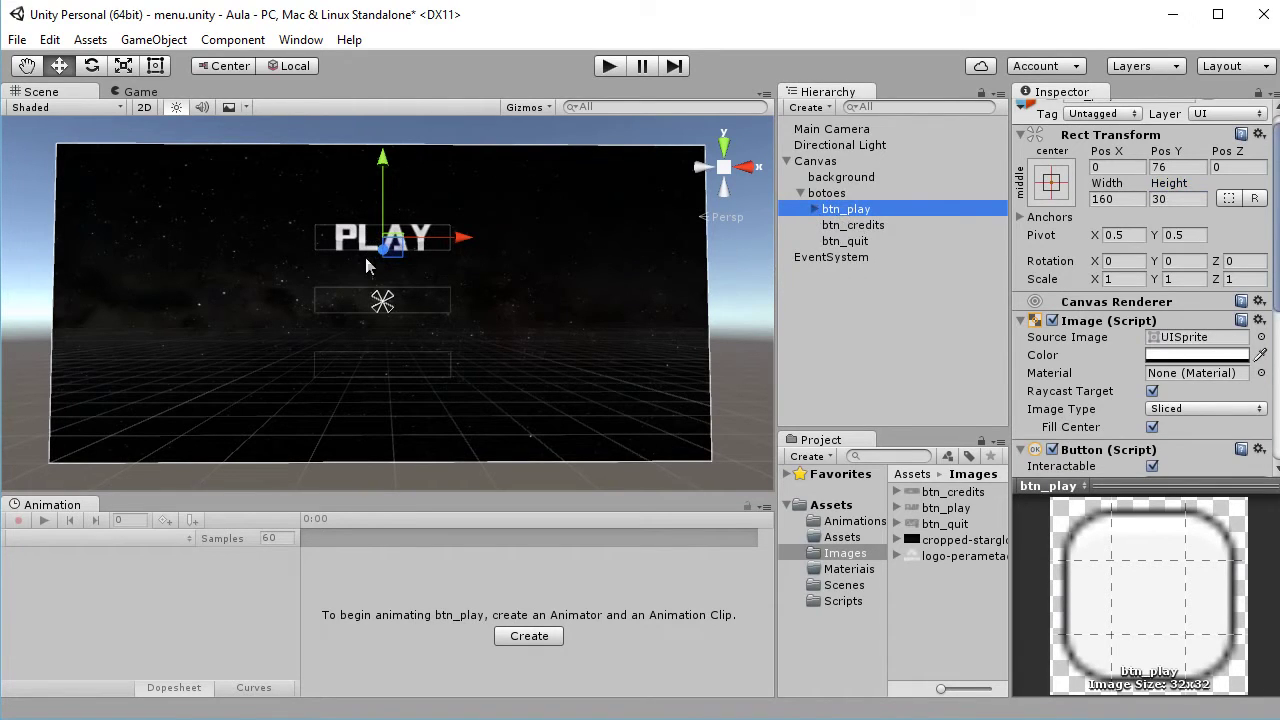
pyautogui.click(856, 226)
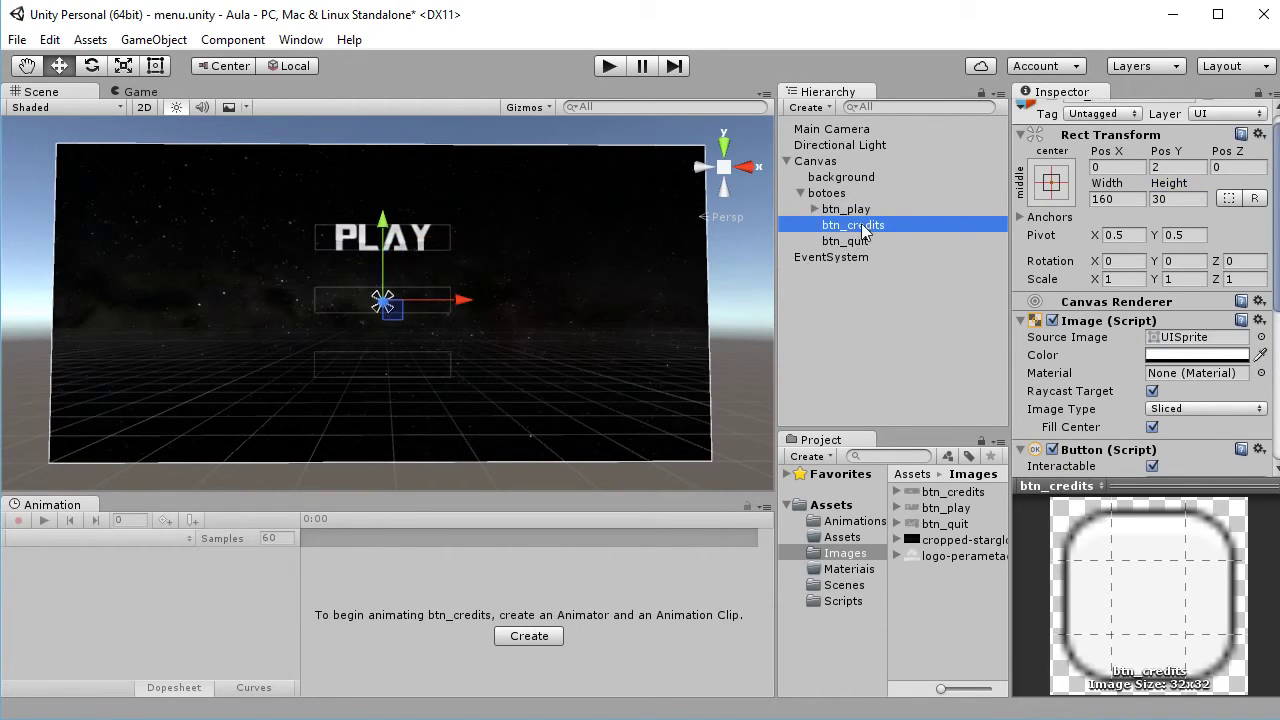
# - Add a UI Image under btn_credits using the btn_credits sprite
pyautogui.rightClick(836, 228)
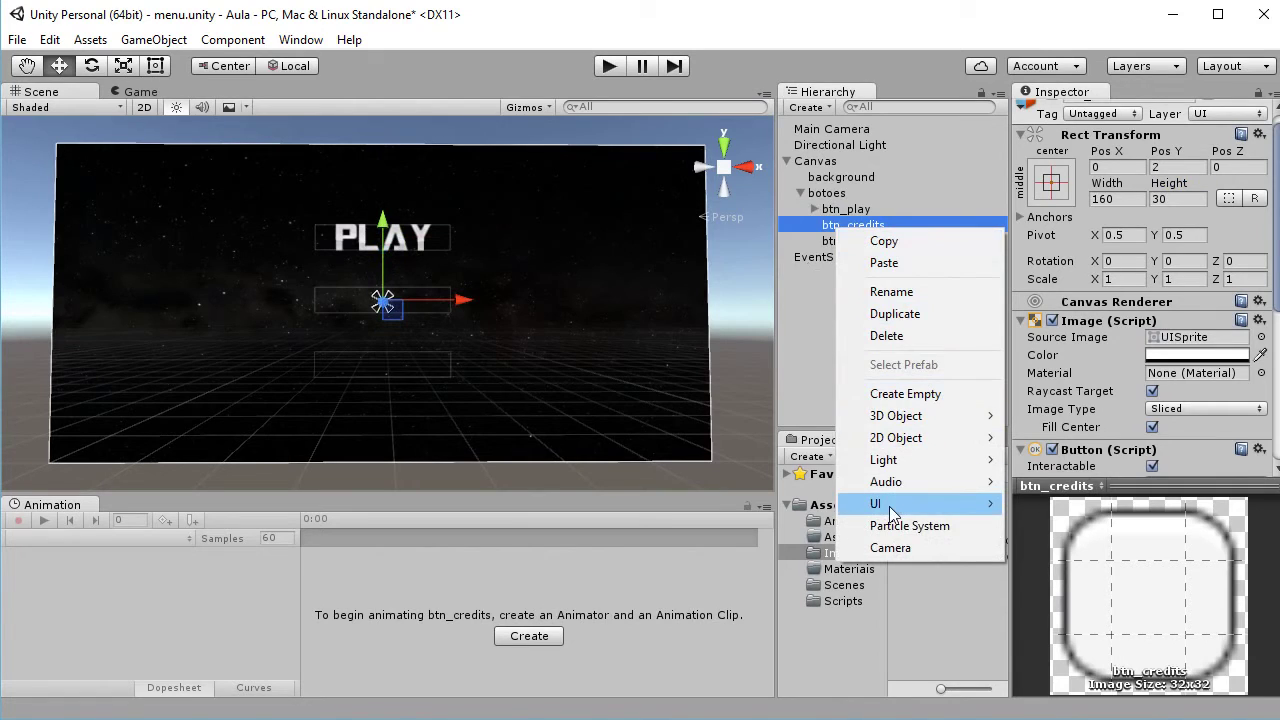
pyautogui.moveTo(893, 512)
pyautogui.click(700, 261)
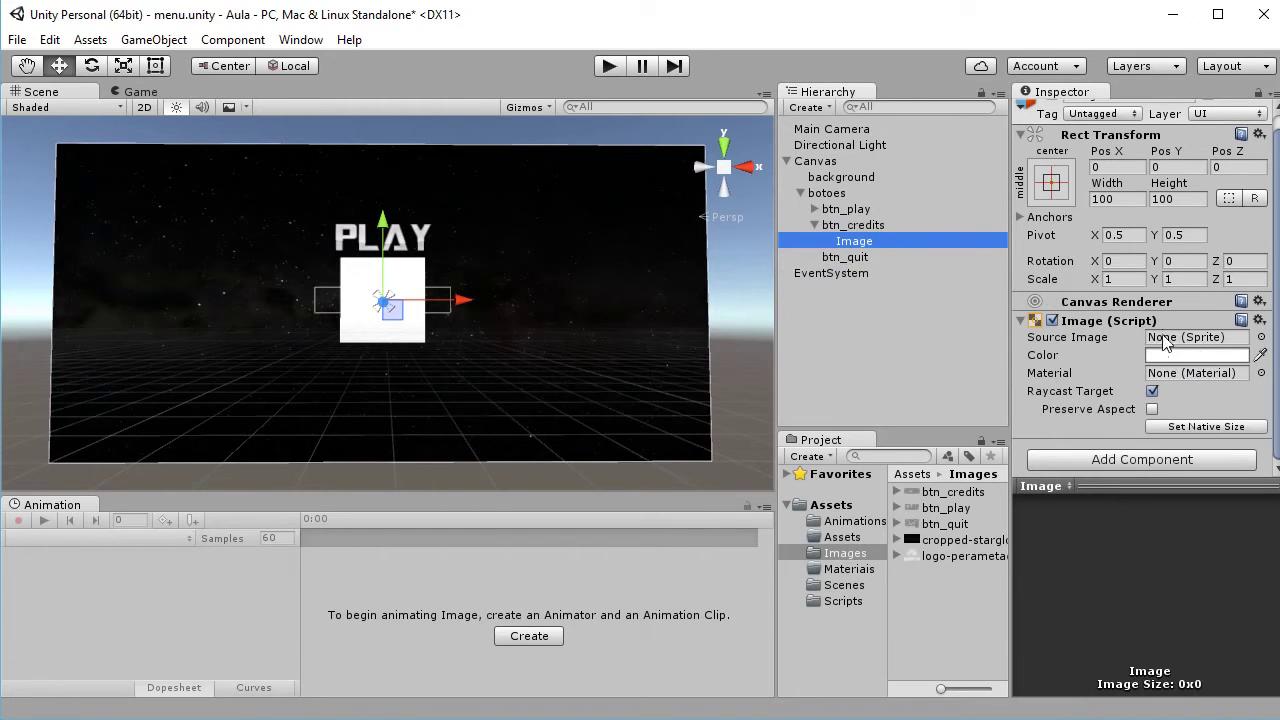
pyautogui.click(1261, 338)
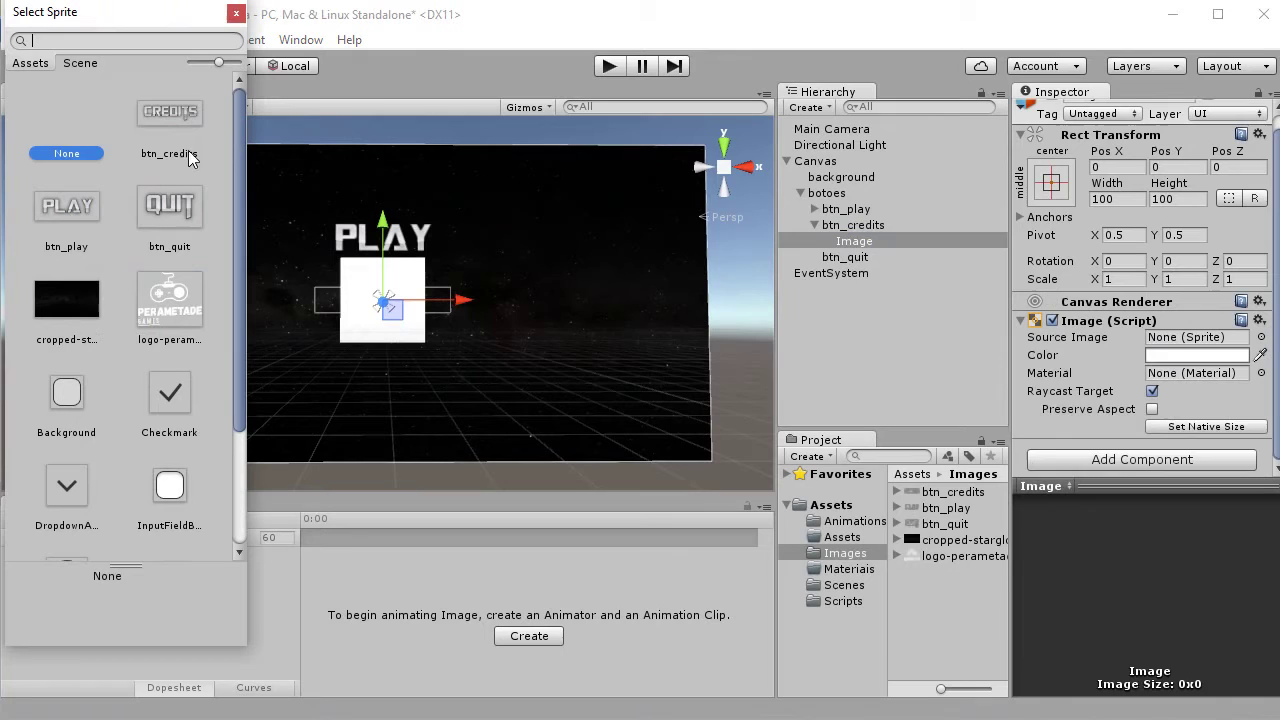
pyautogui.click(166, 126)
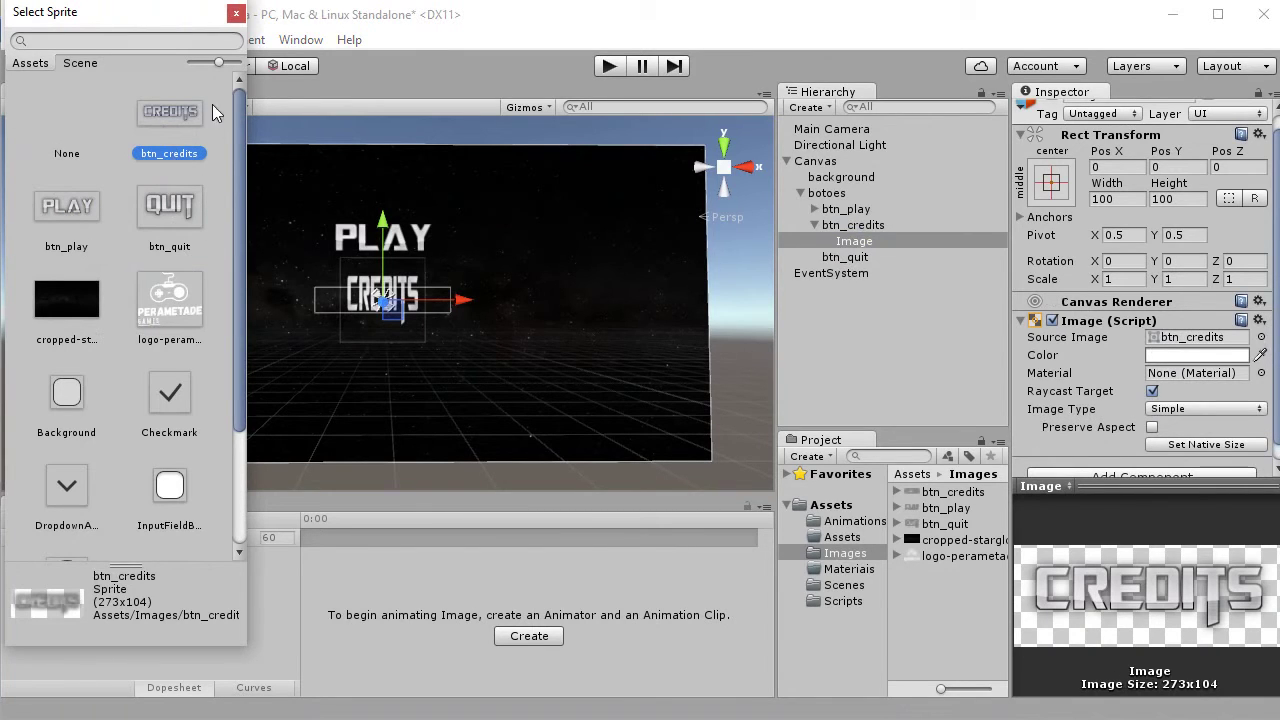
pyautogui.click(236, 14)
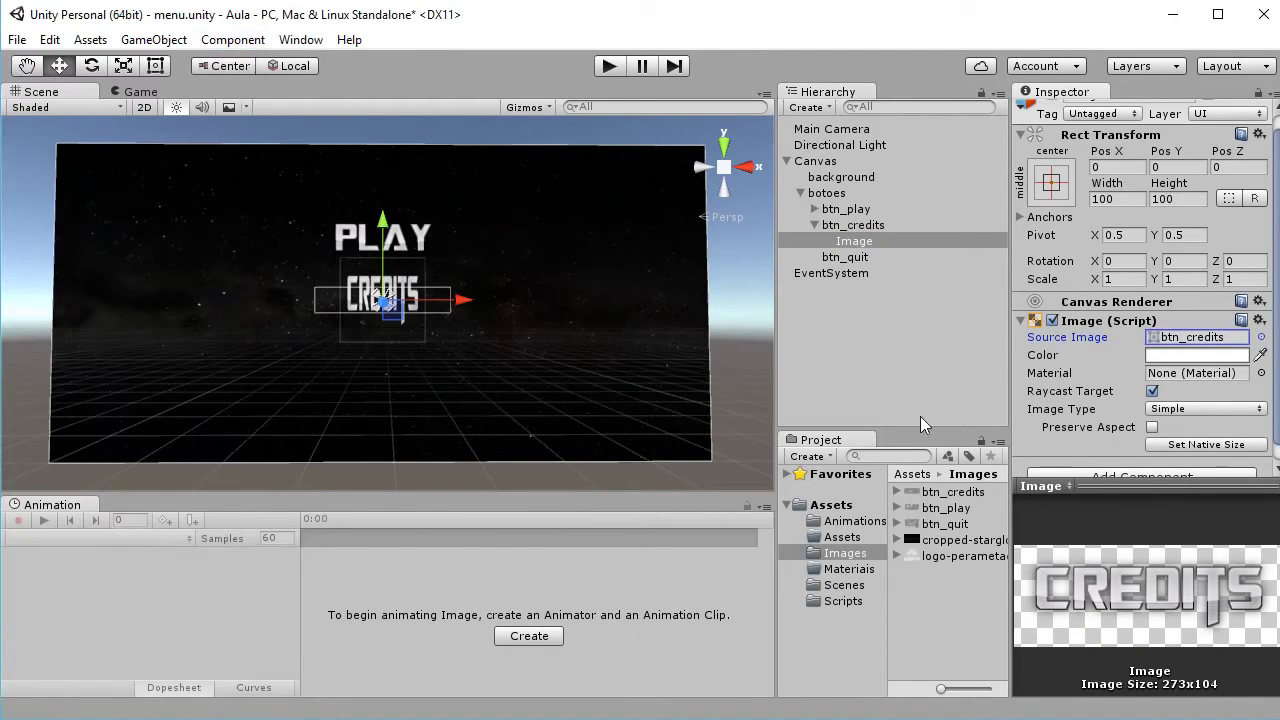
# - Preserve the CREDITS image's aspect, size it 200 by 65, then select btn_quit
pyautogui.click(1152, 428)
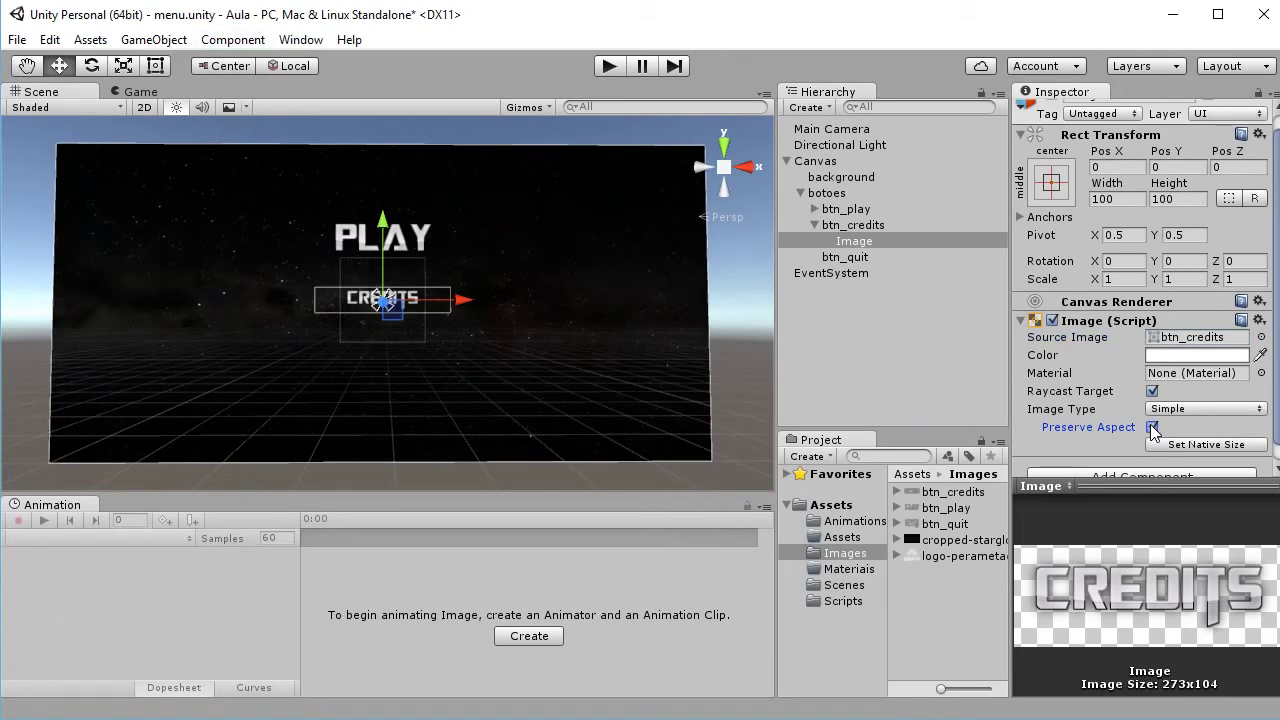
pyautogui.click(1138, 198)
pyautogui.write('200')
pyautogui.press('Tab')
pyautogui.write('65')
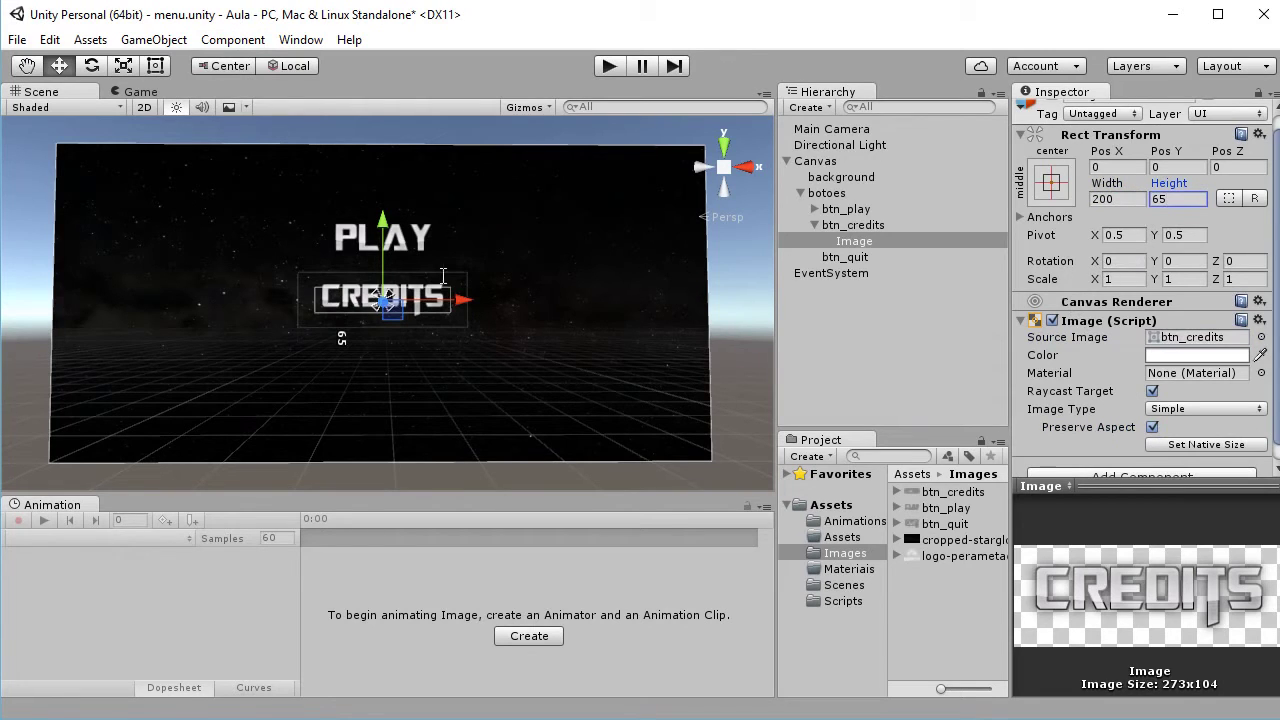
pyautogui.click(845, 225)
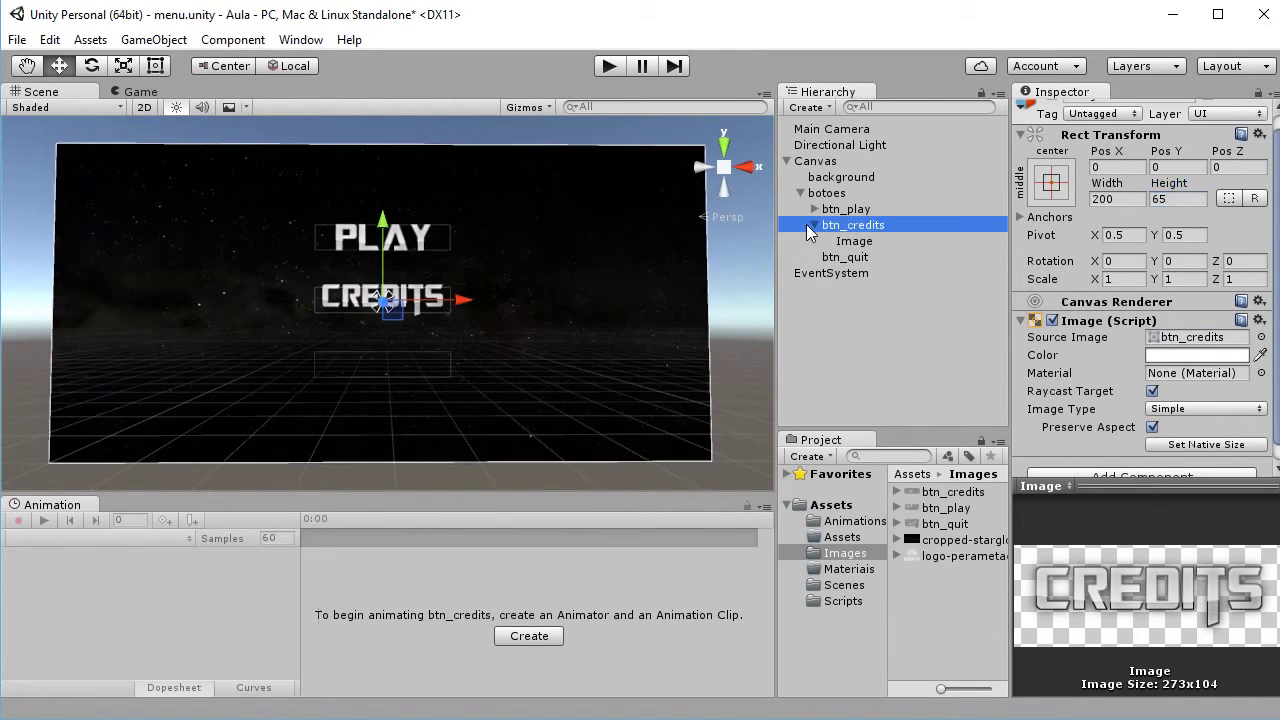
pyautogui.click(815, 225)
pyautogui.click(830, 242)
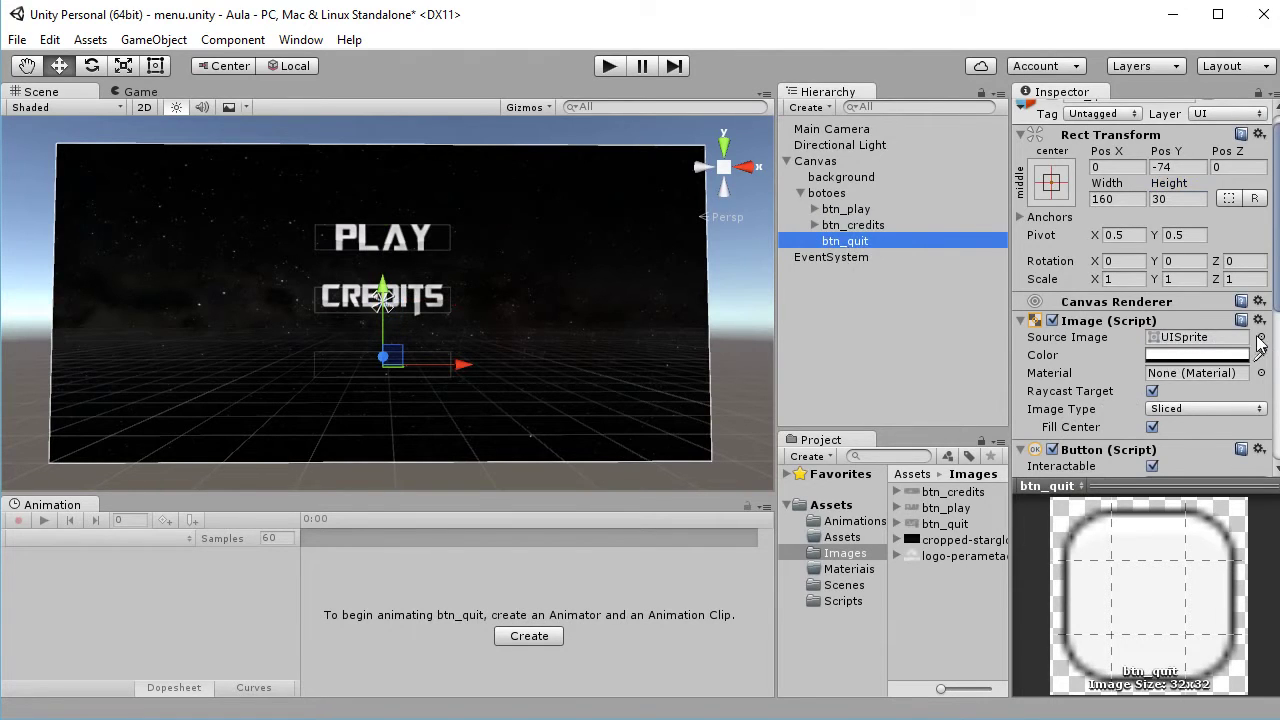
# - Add a UI Image under btn_quit and assign it the btn_quit sprite
pyautogui.rightClick(861, 244)
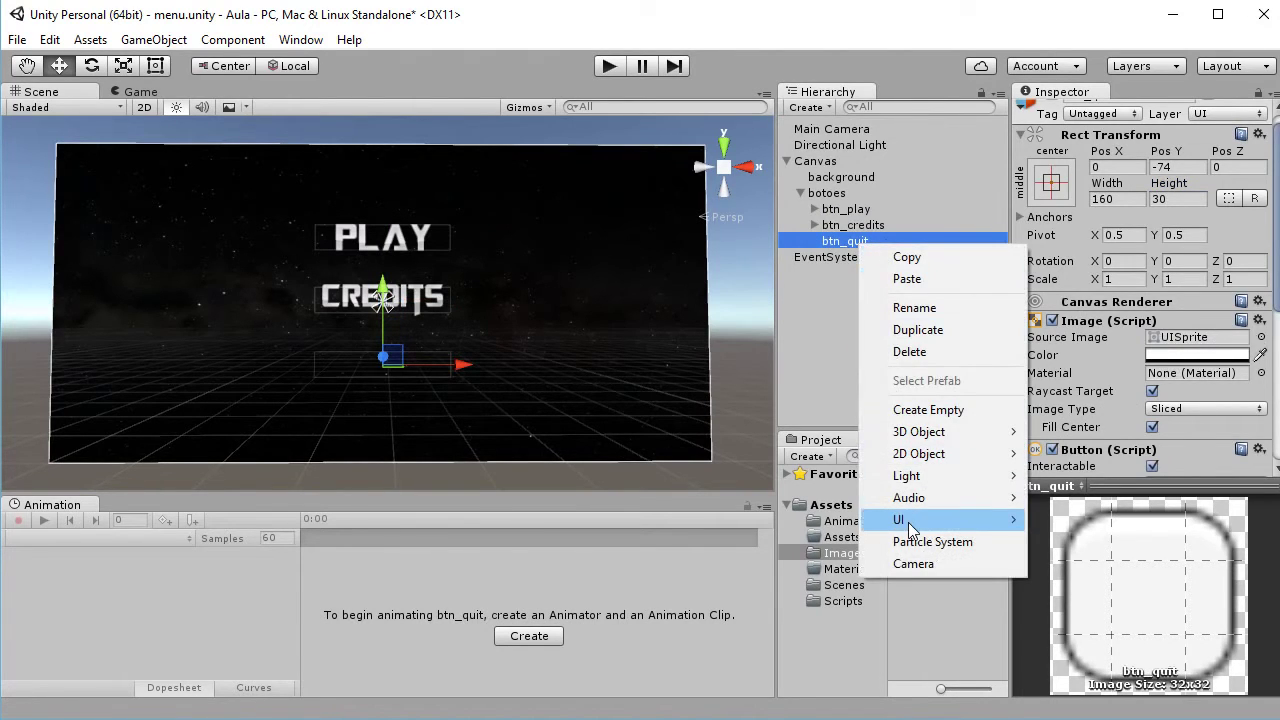
pyautogui.moveTo(898, 519)
pyautogui.click(755, 278)
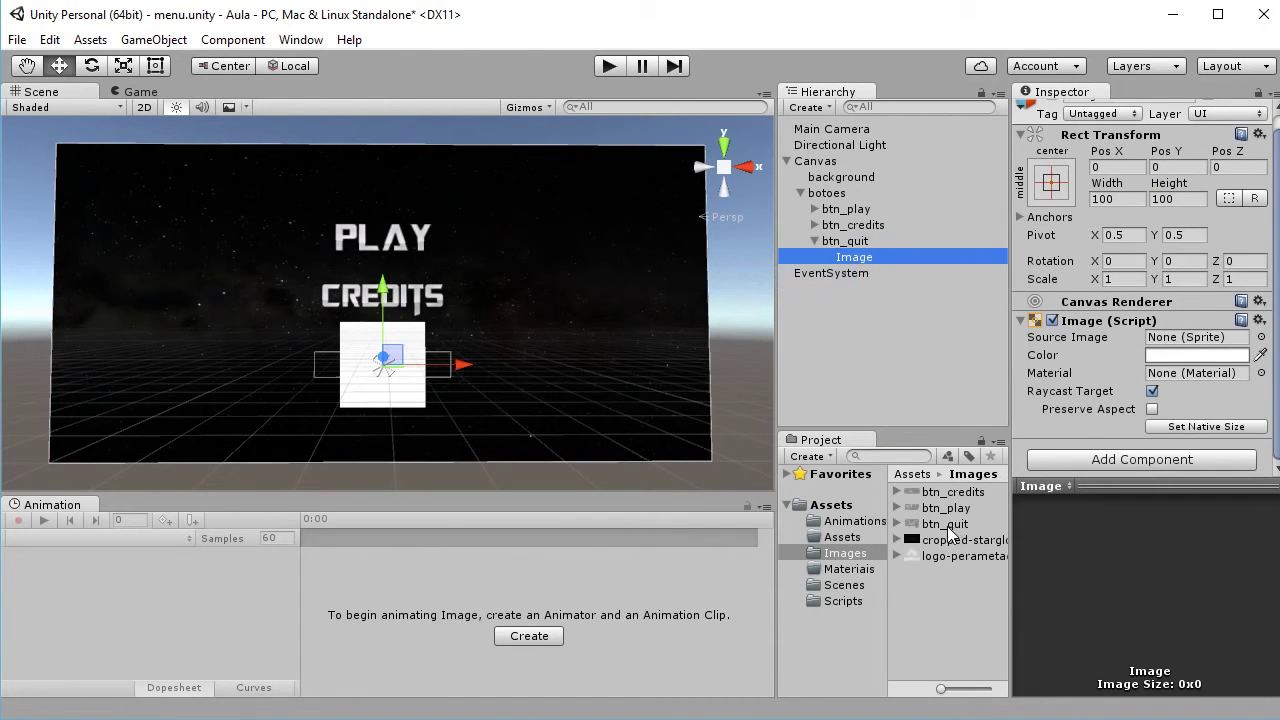
pyautogui.click(946, 525)
pyautogui.moveTo(949, 533); pyautogui.dragTo(1166, 338)
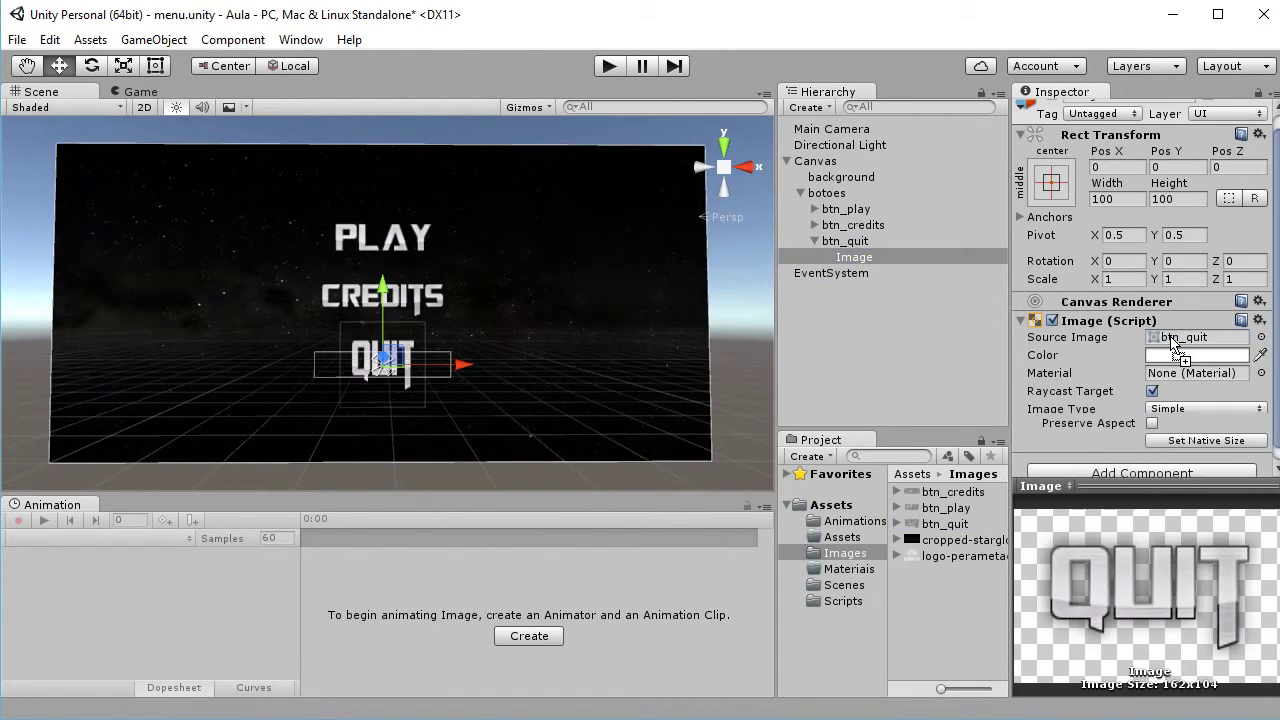
# - Preserve the QUIT image's aspect and size it 200 by 65
pyautogui.click(1152, 428)
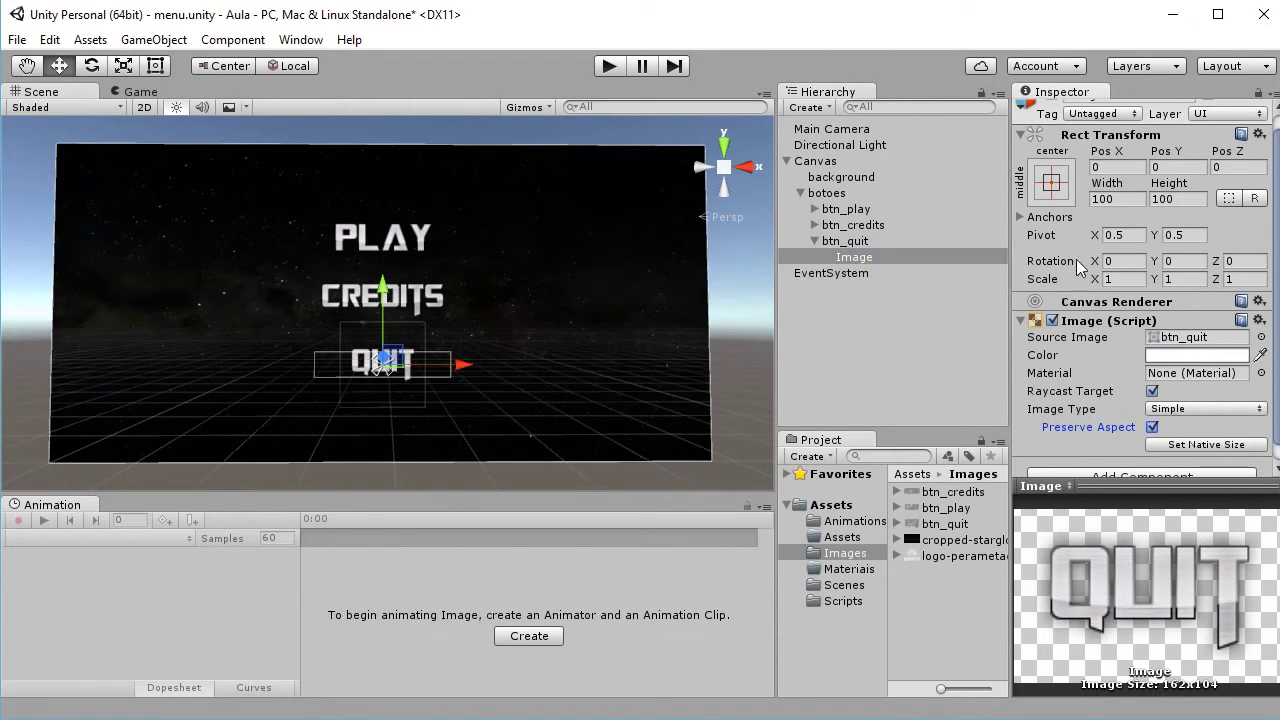
pyautogui.click(1130, 200)
pyautogui.write('20')
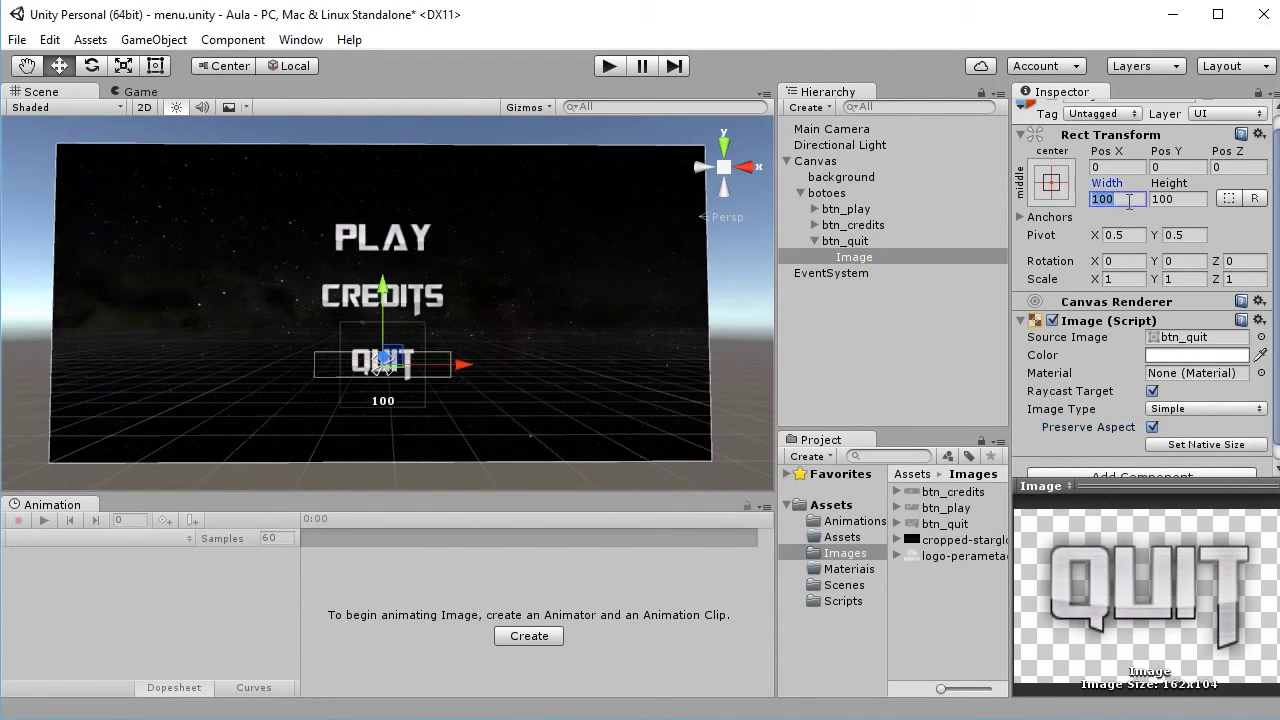
pyautogui.write('0')
pyautogui.press('Tab')
pyautogui.write('65')
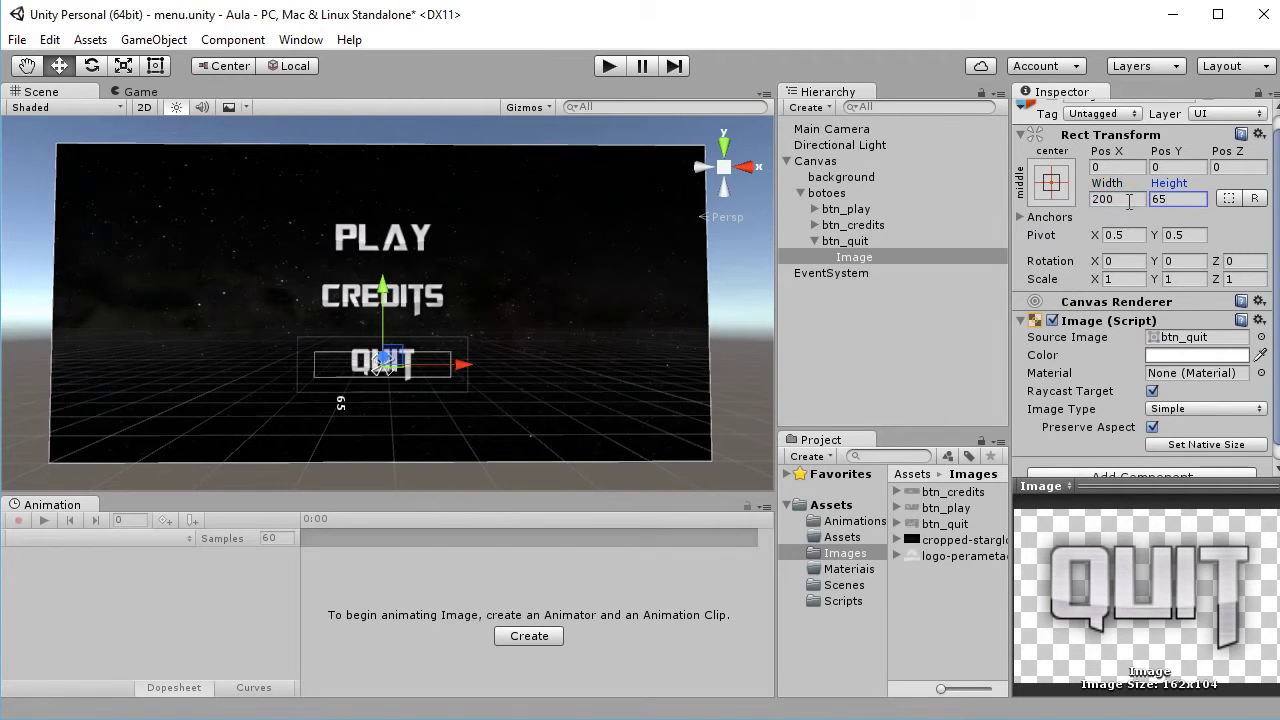
pyautogui.click(749, 285)
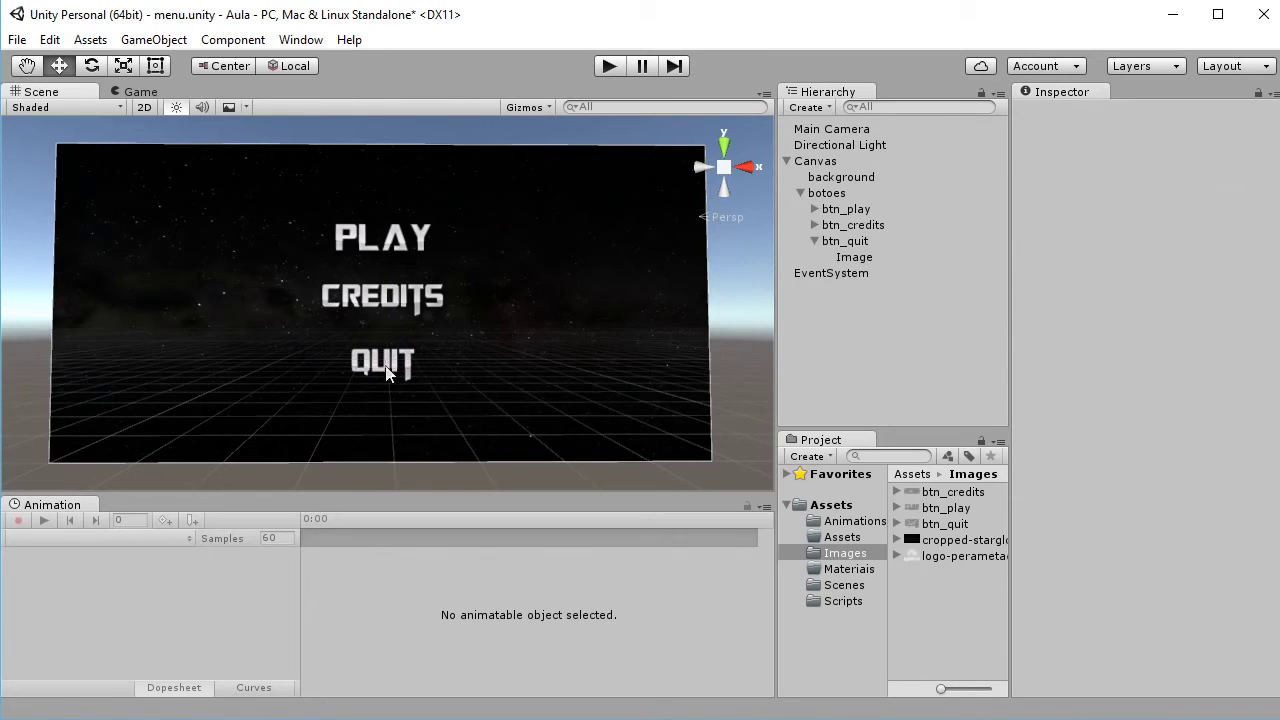
# - Collapse btn_quit and Canvas, open the Scenes folder, and save the menu scene
pyautogui.click(815, 241)
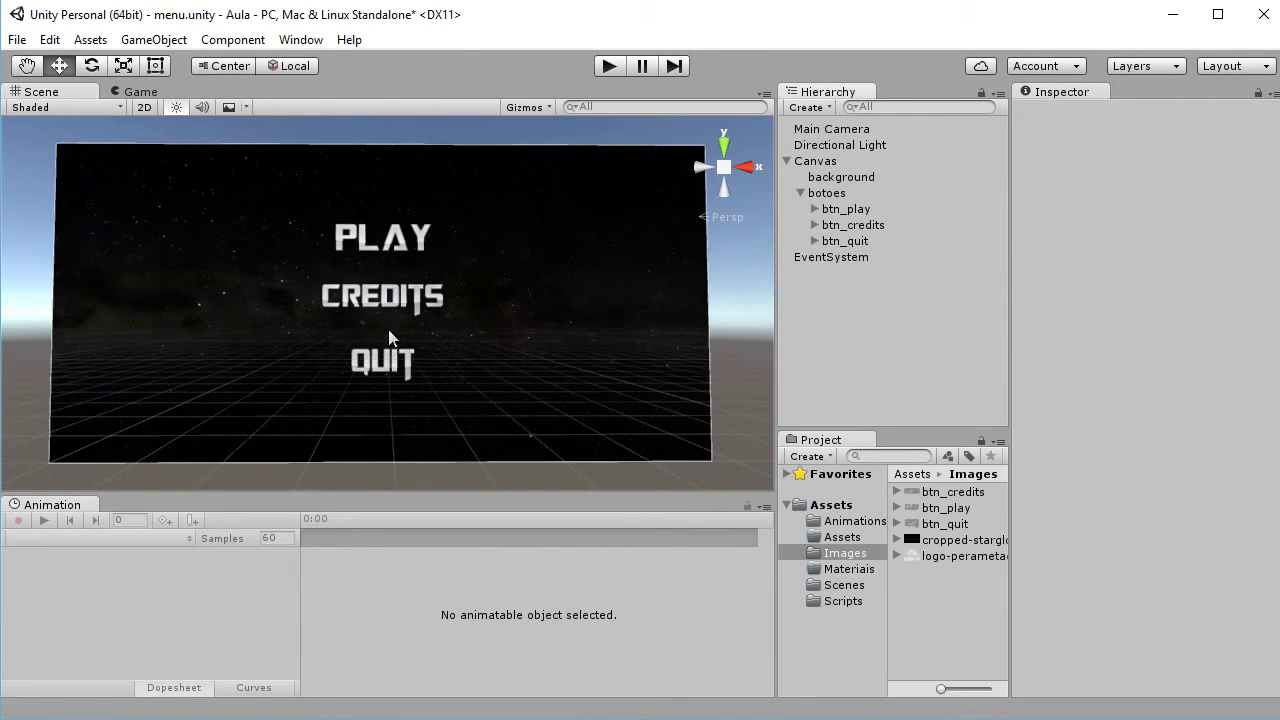
pyautogui.click(787, 161)
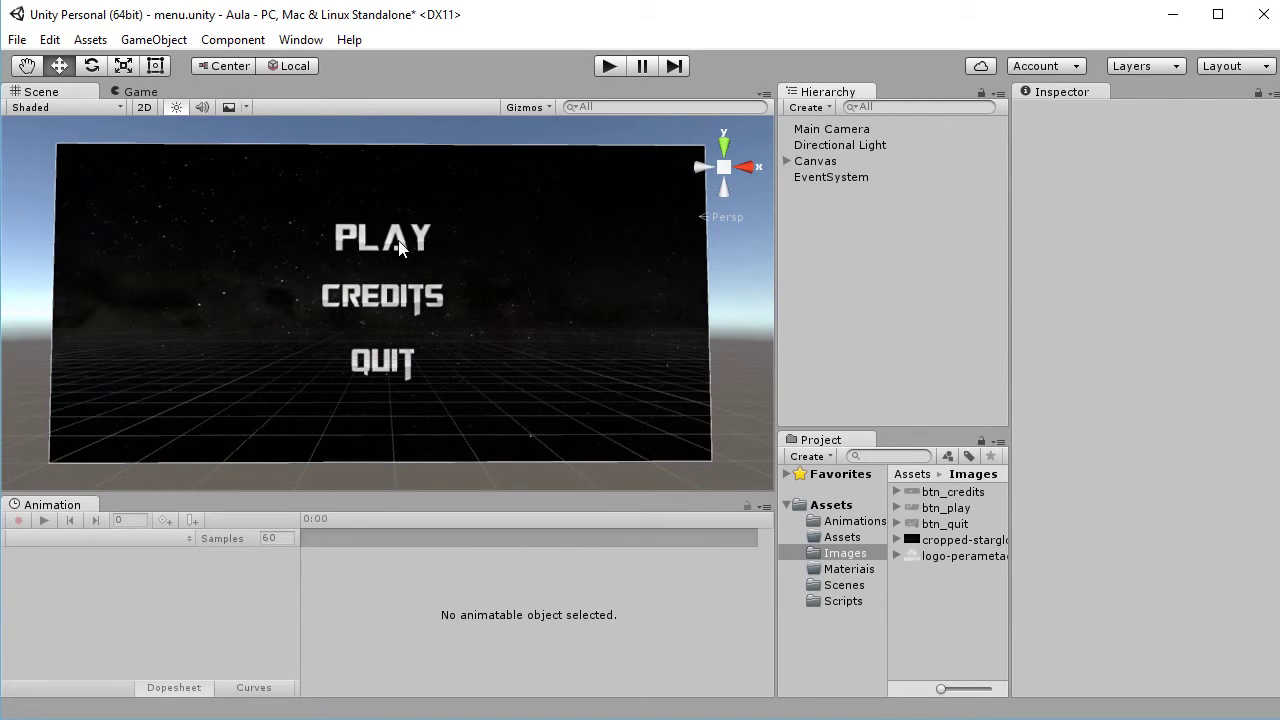
pyautogui.click(844, 585)
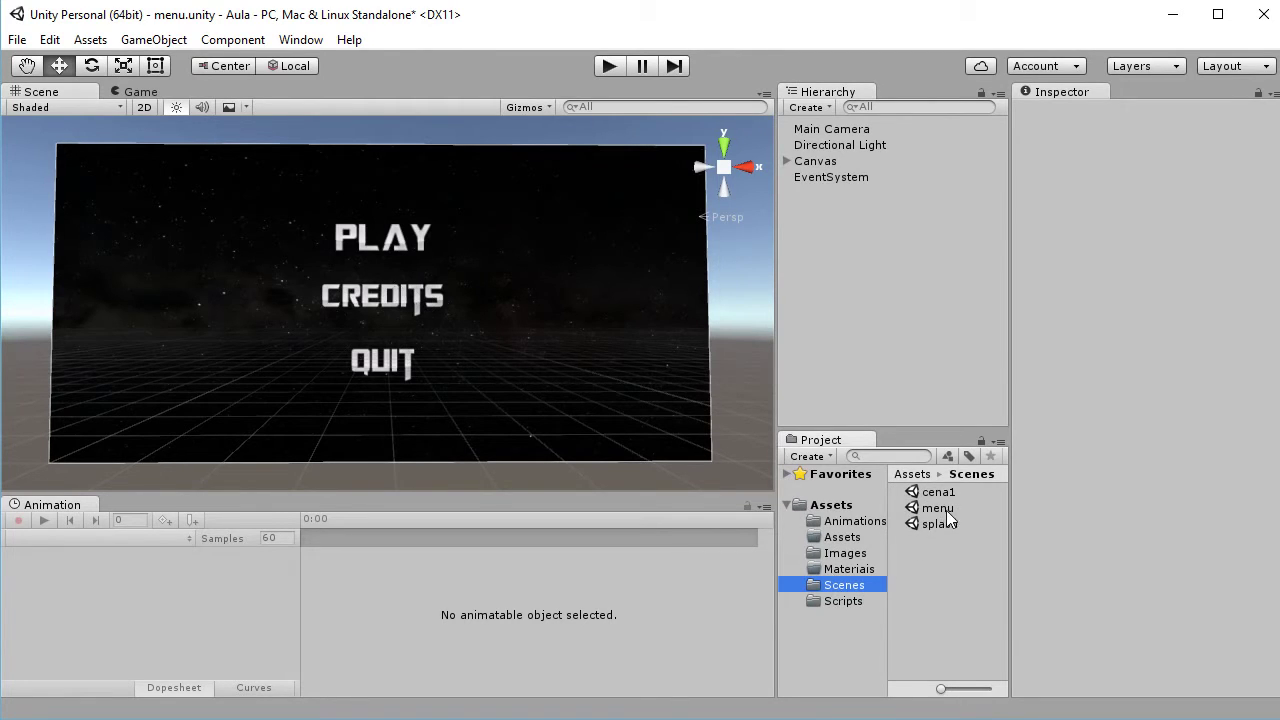
pyautogui.click(17, 39)
pyautogui.click(64, 112)
pyautogui.rightClick(927, 554)
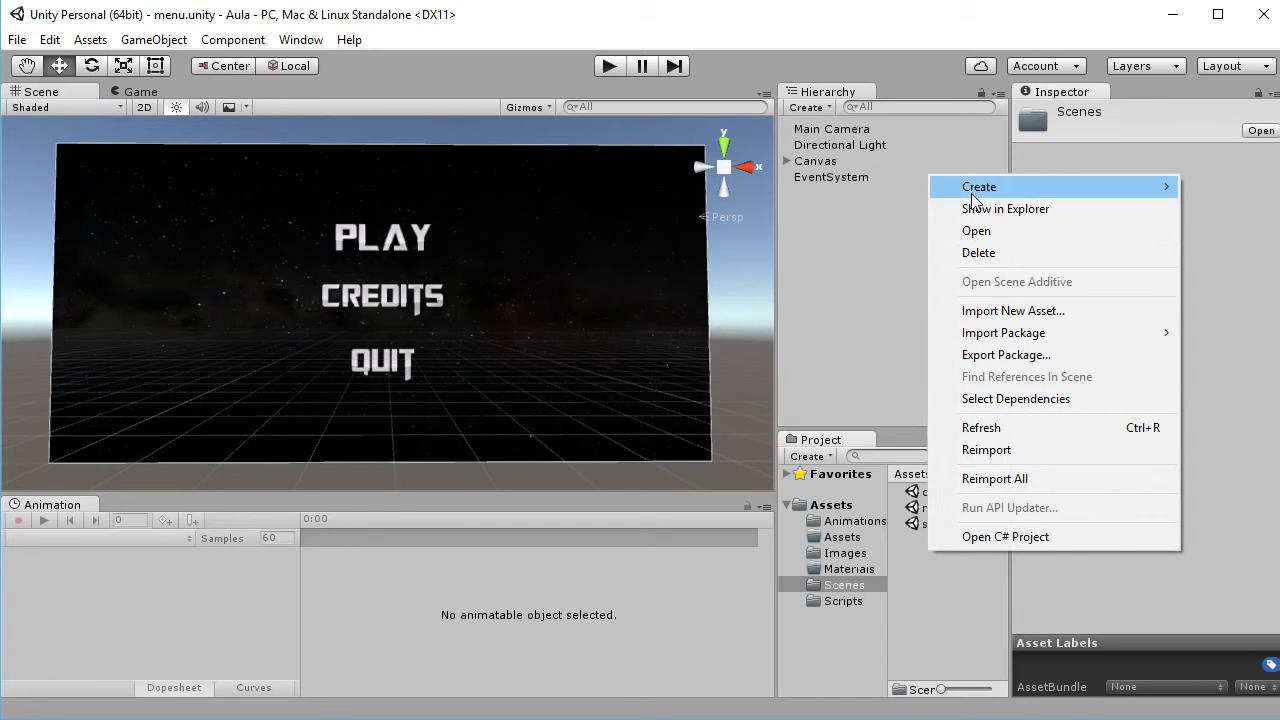
# - Create a new scene named credits in the Scenes folder and open it
pyautogui.moveTo(972, 197)
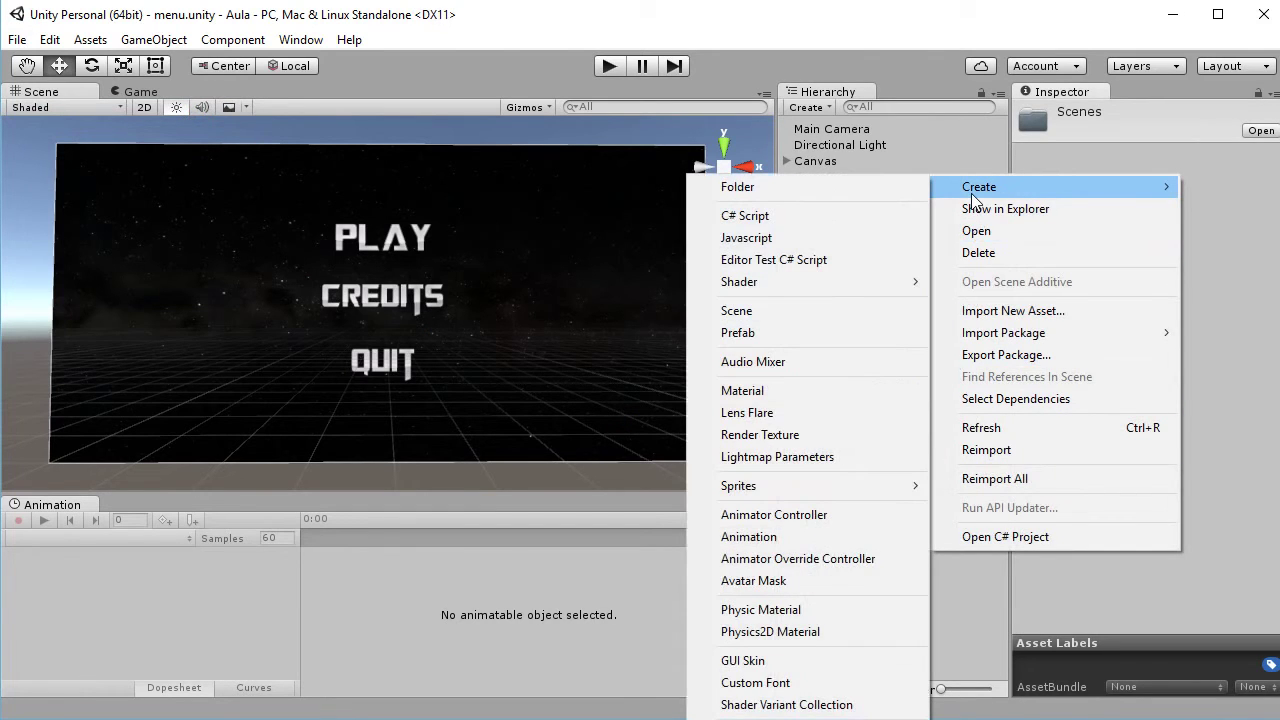
pyautogui.click(752, 318)
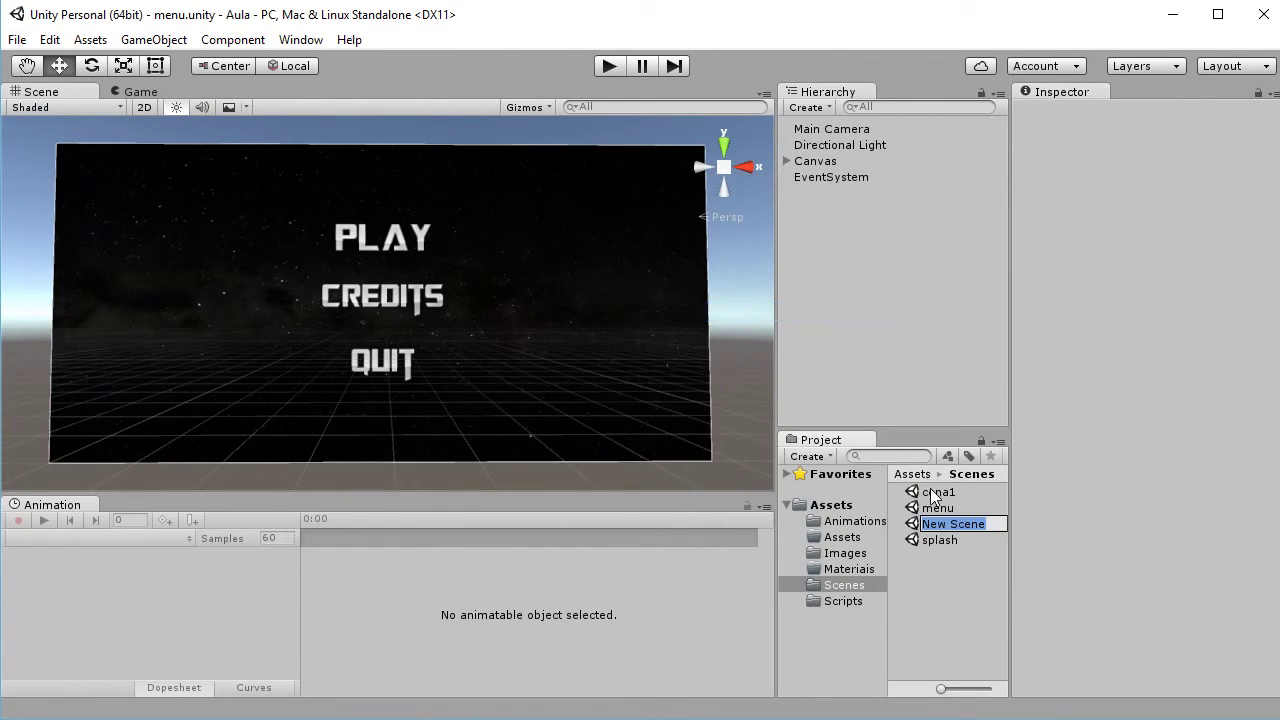
pyautogui.write('credits')
pyautogui.press('Return')
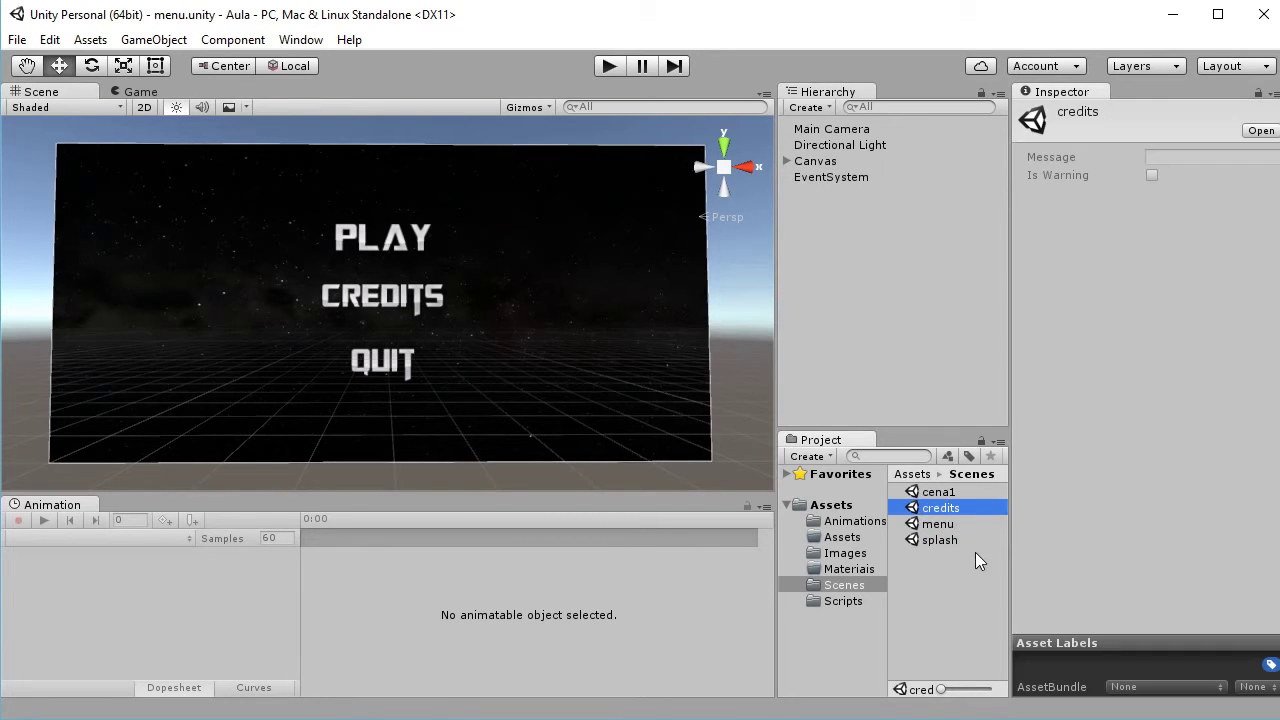
pyautogui.doubleClick(932, 513)
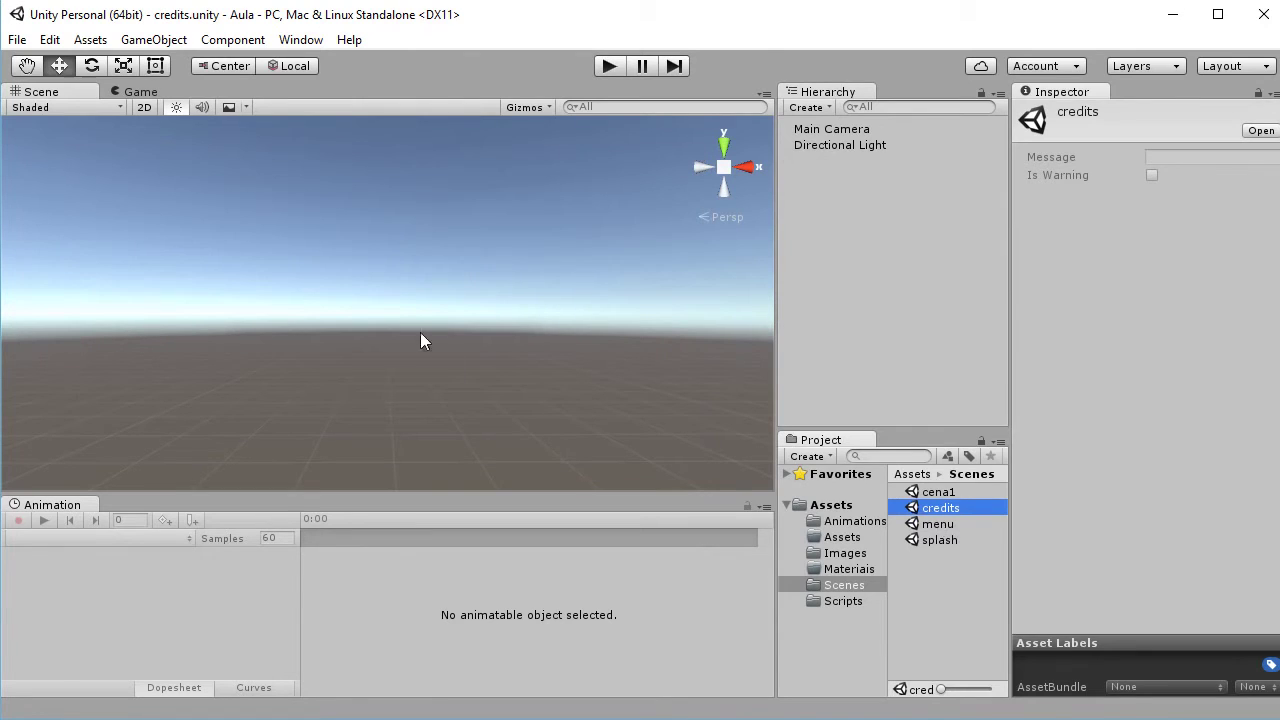
# - Add a Canvas to the credits scene with a Text element under it
pyautogui.rightClick(809, 190)
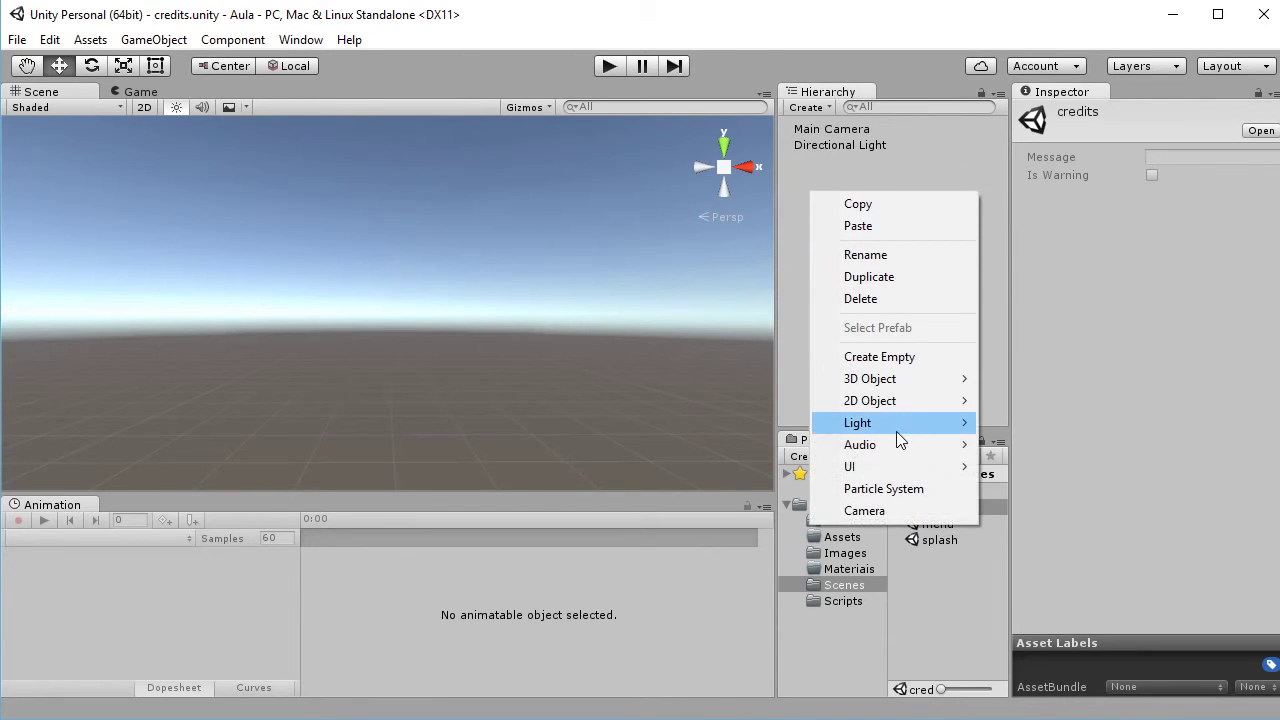
pyautogui.moveTo(869, 478)
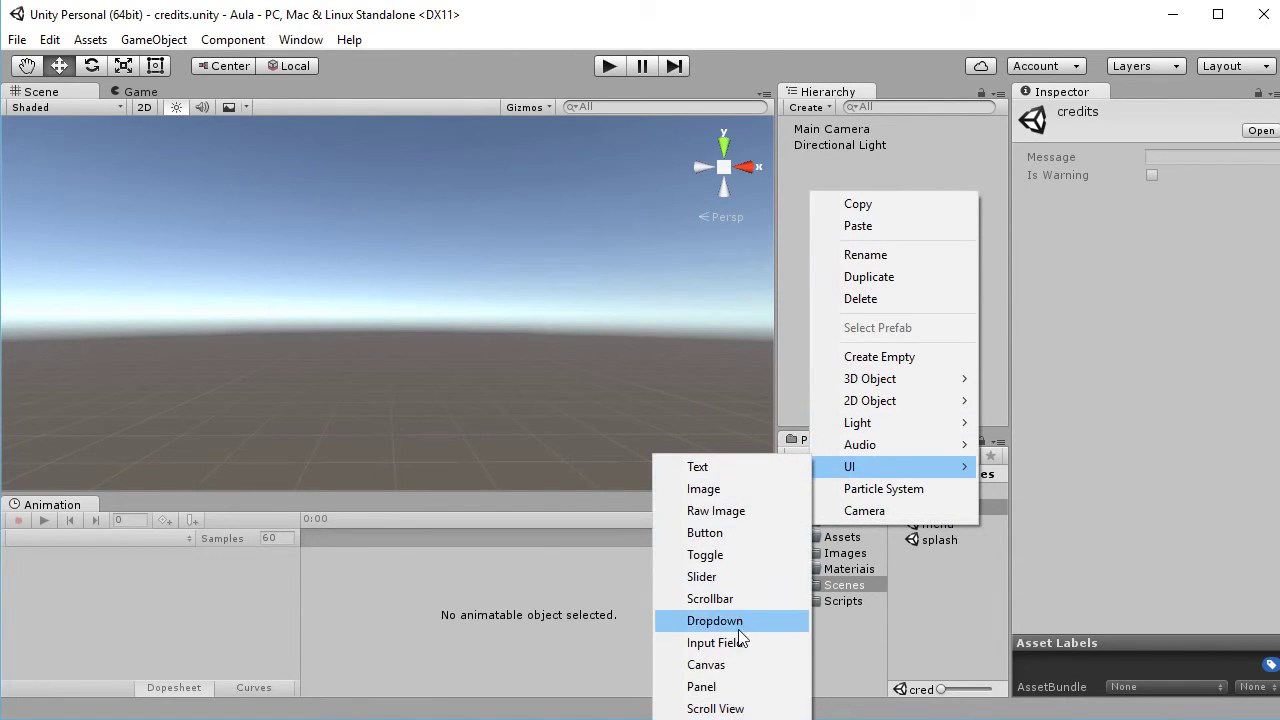
pyautogui.click(706, 665)
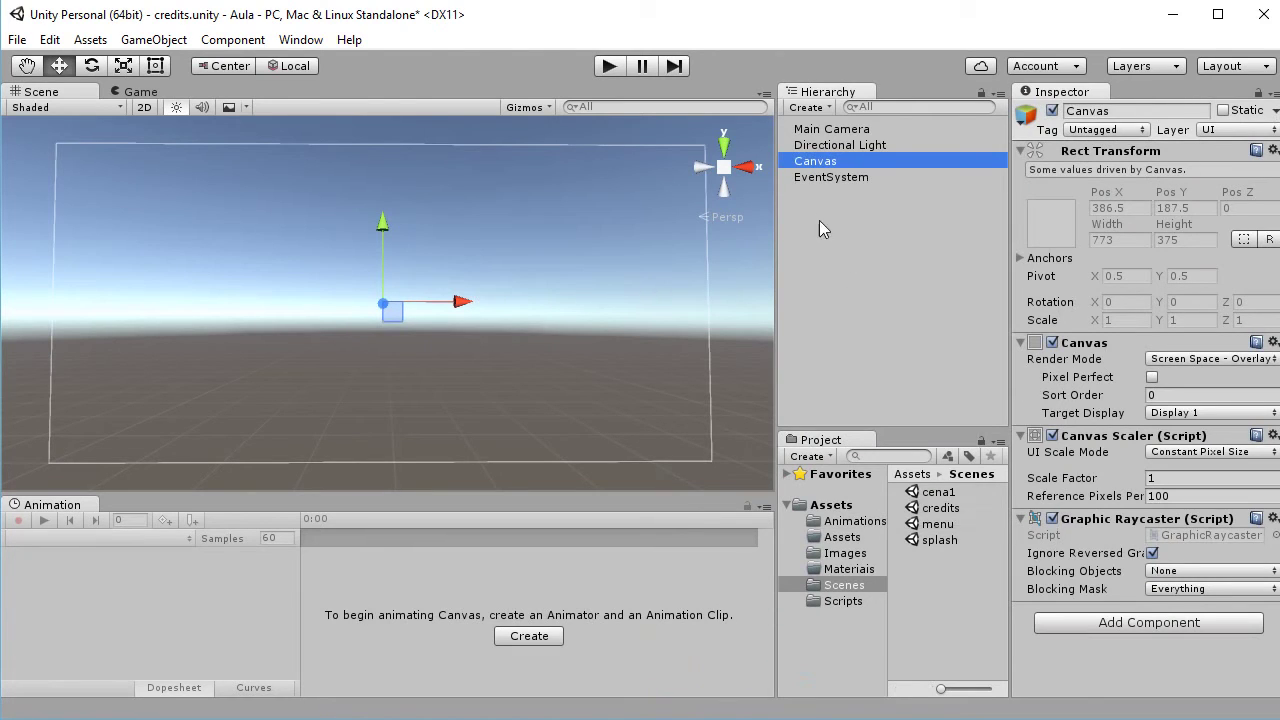
pyautogui.rightClick(820, 168)
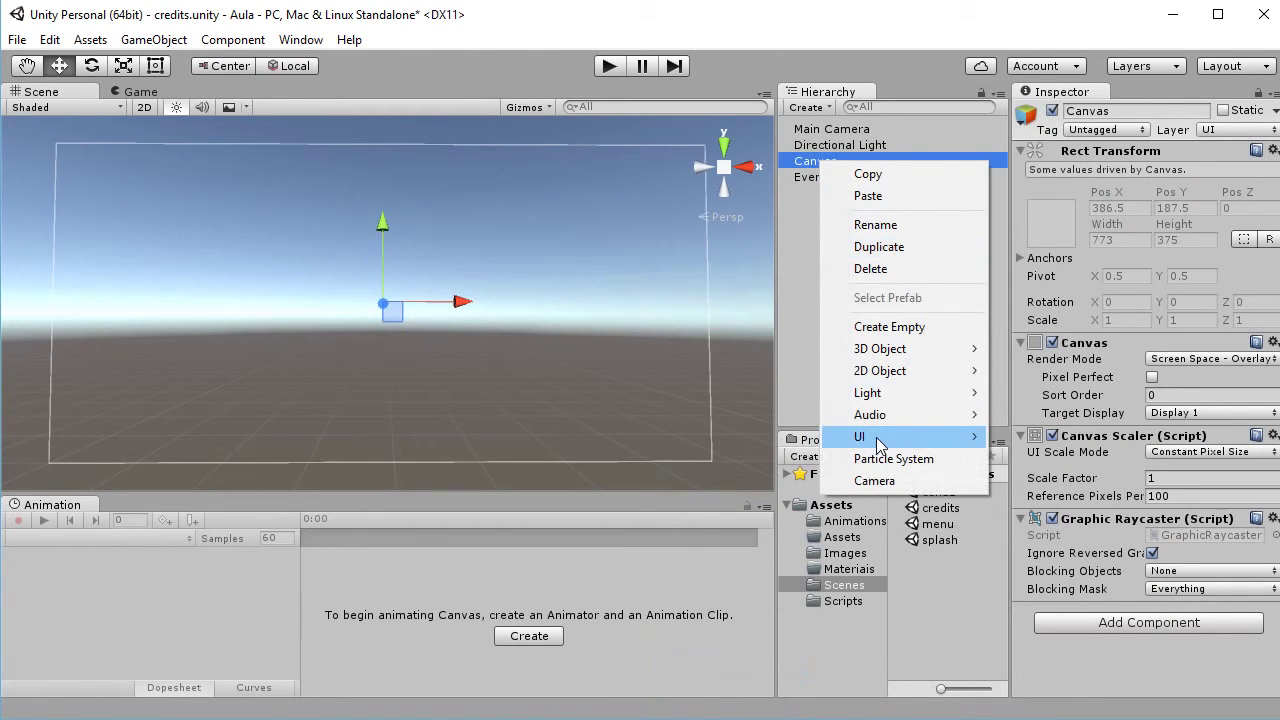
pyautogui.moveTo(877, 443)
pyautogui.click(760, 440)
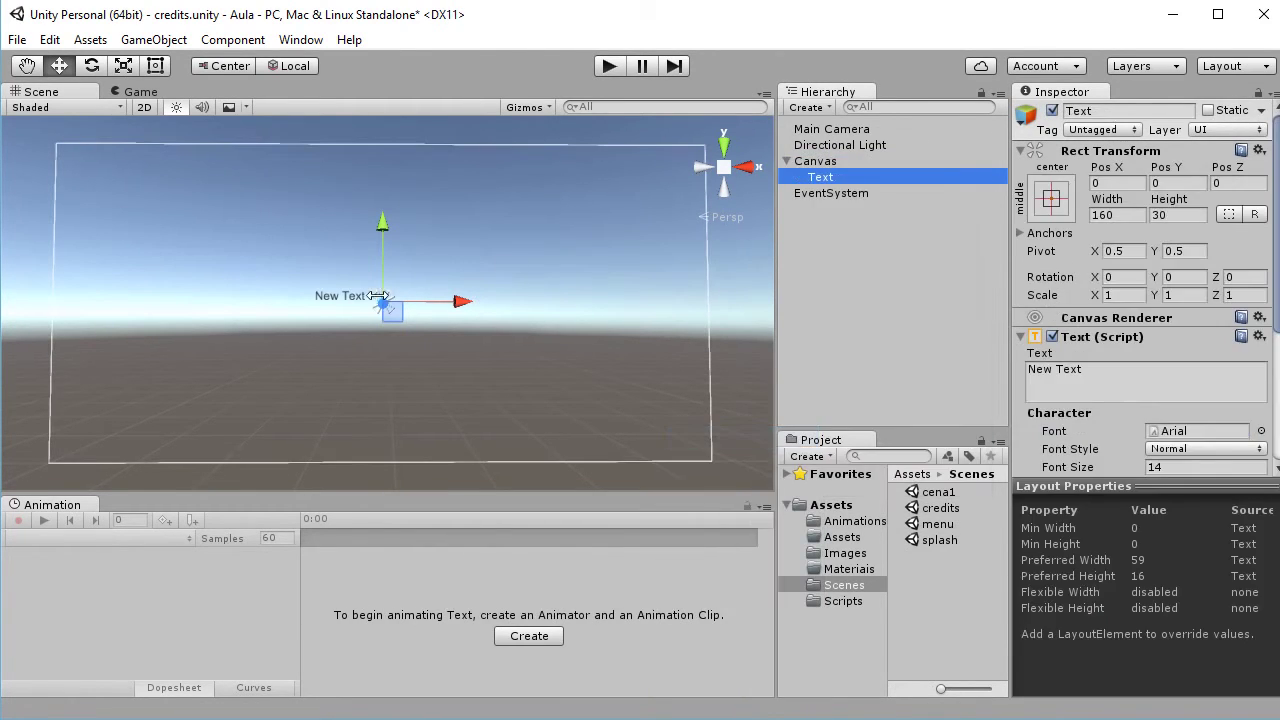
# - Make the Text read 'Cena de Créditos' at font size 50
pyautogui.click(1176, 398)
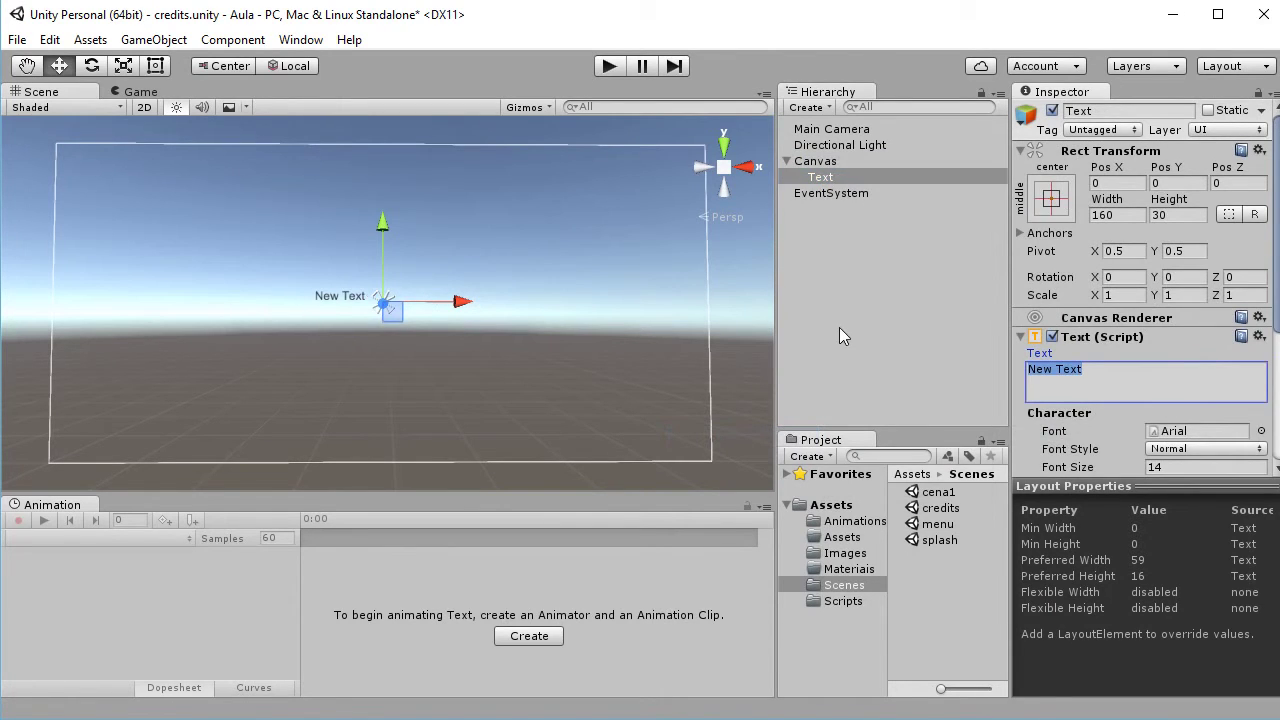
pyautogui.write('Cena')
pyautogui.write('C')
pyautogui.write('dito')
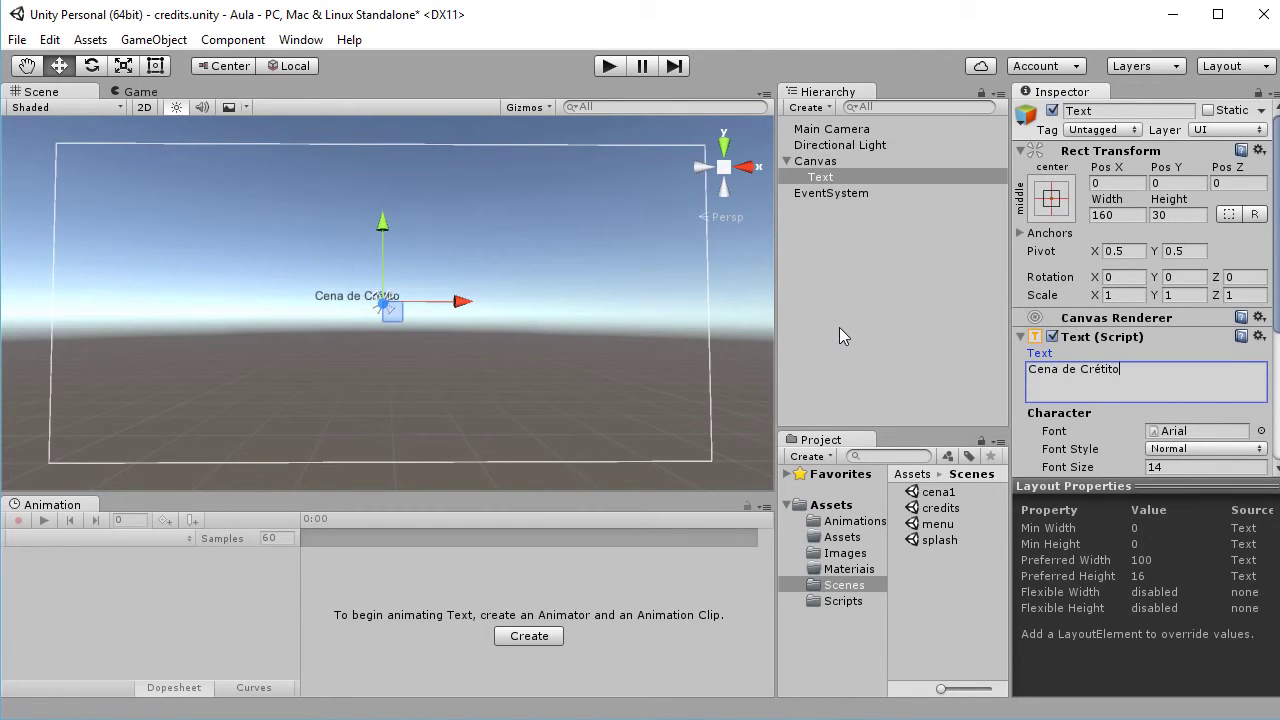
pyautogui.write('s')
pyautogui.press('Return')
pyautogui.press('BackSpace')
pyautogui.press('BackSpace')
pyautogui.press('BackSpace')
pyautogui.press('BackSpace')
pyautogui.write('itos')
pyautogui.press('Return')
pyautogui.click(1150, 467)
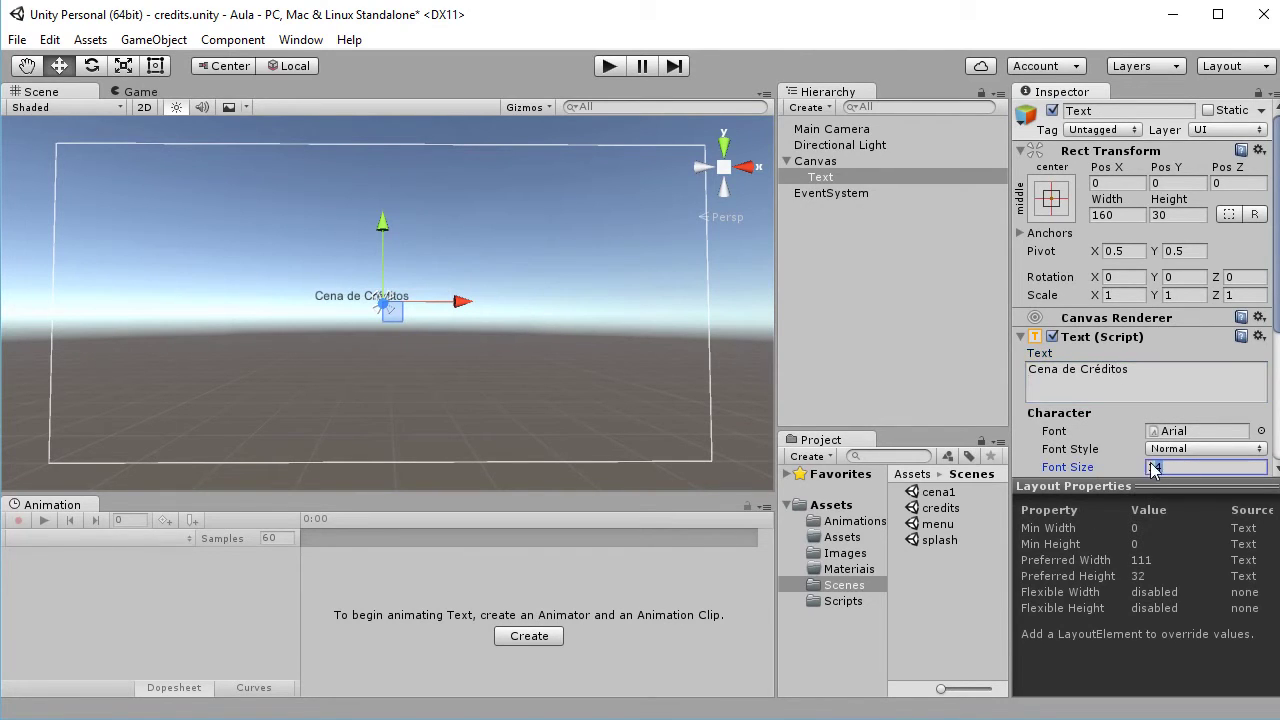
pyautogui.write('50')
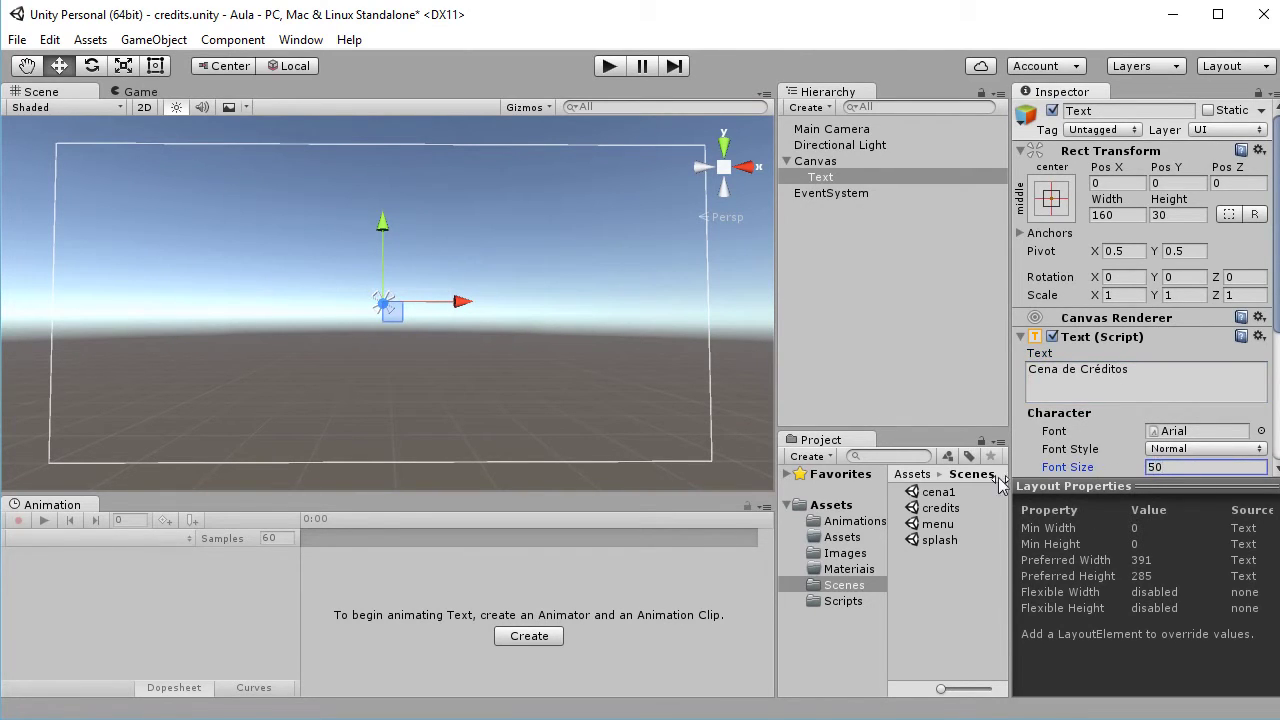
pyautogui.click(822, 180)
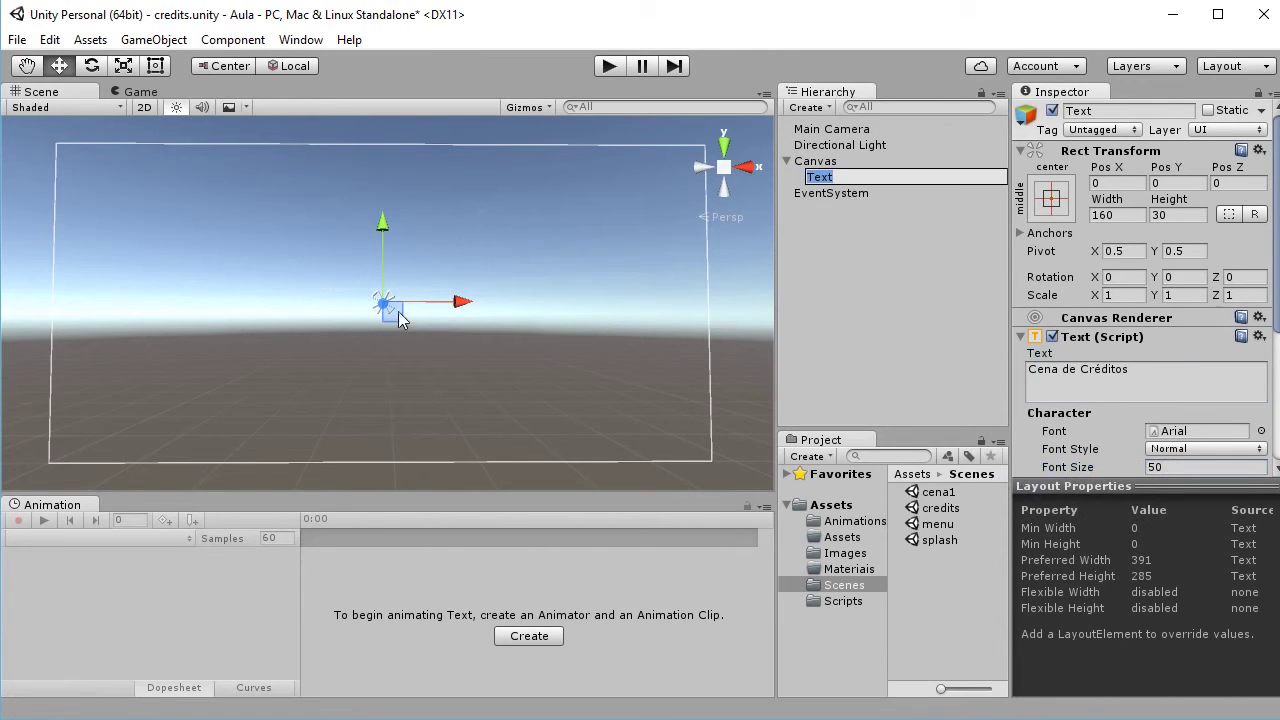
pyautogui.click(437, 316)
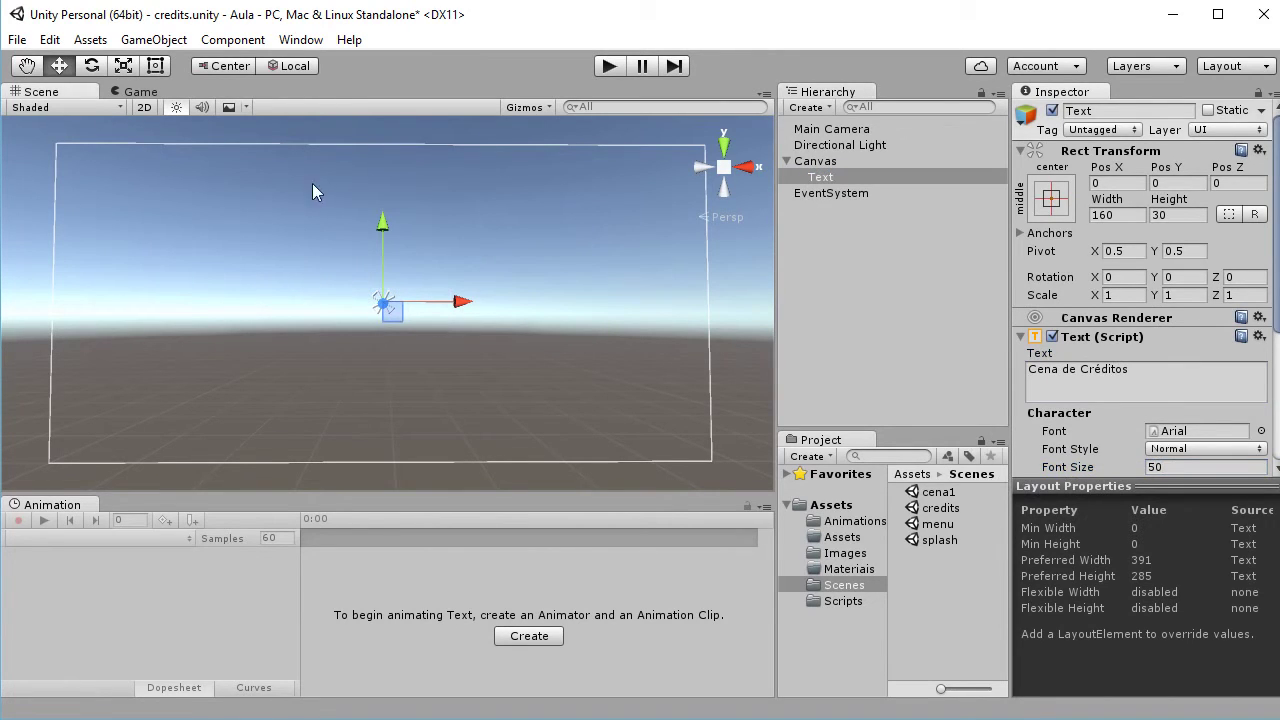
# - Resize the title box with the Rect tool so the full title fits near the canvas top
pyautogui.click(155, 65)
pyautogui.moveTo(450, 318); pyautogui.dragTo(577, 367)
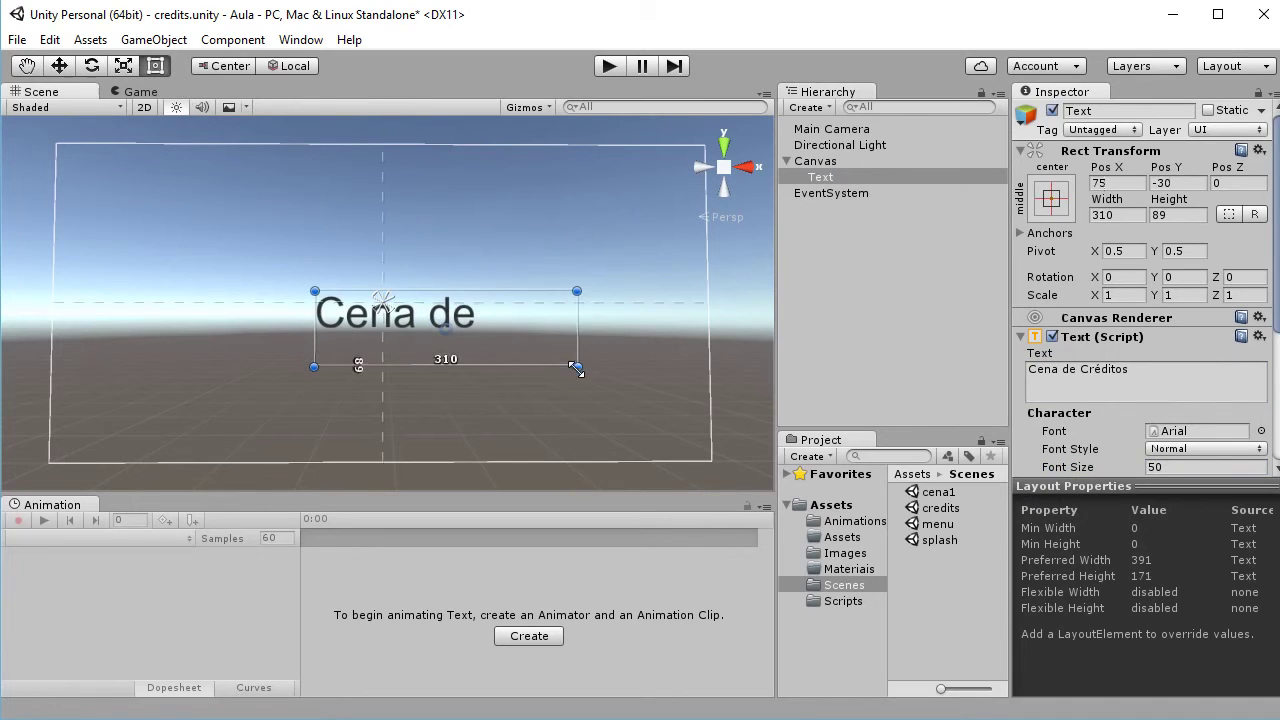
pyautogui.moveTo(314, 292); pyautogui.dragTo(166, 196)
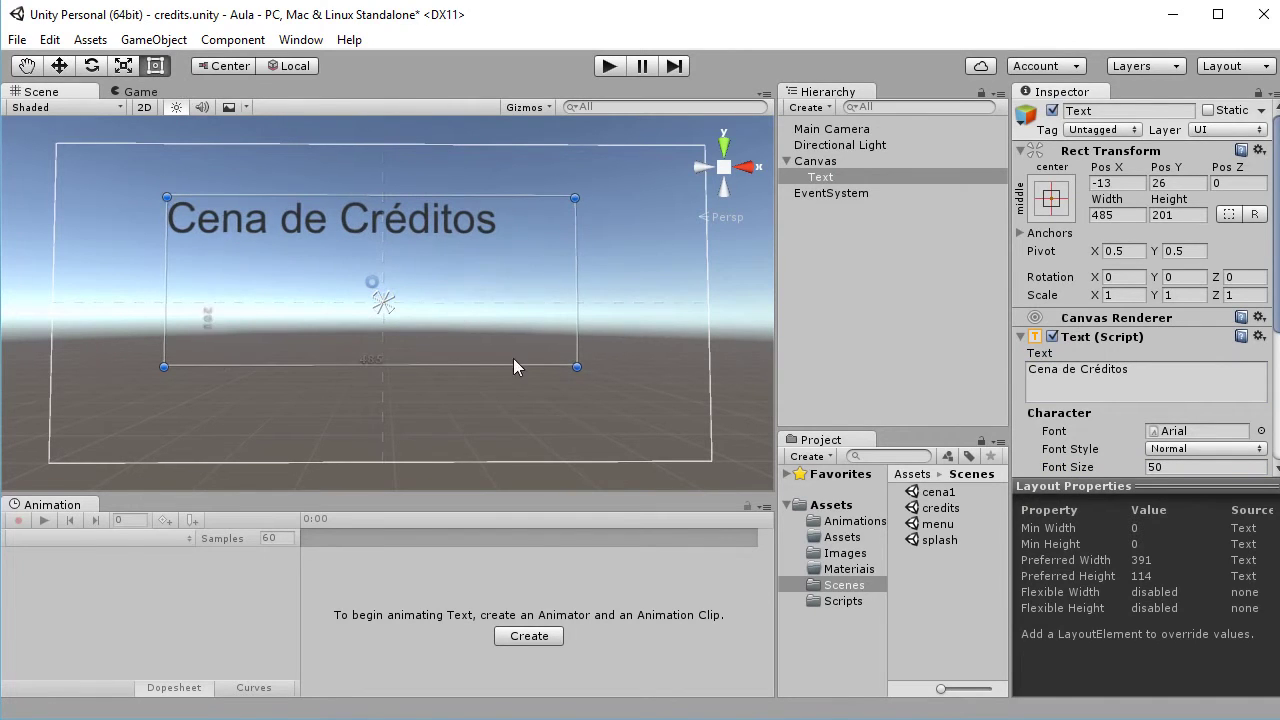
pyautogui.moveTo(576, 370); pyautogui.dragTo(547, 253)
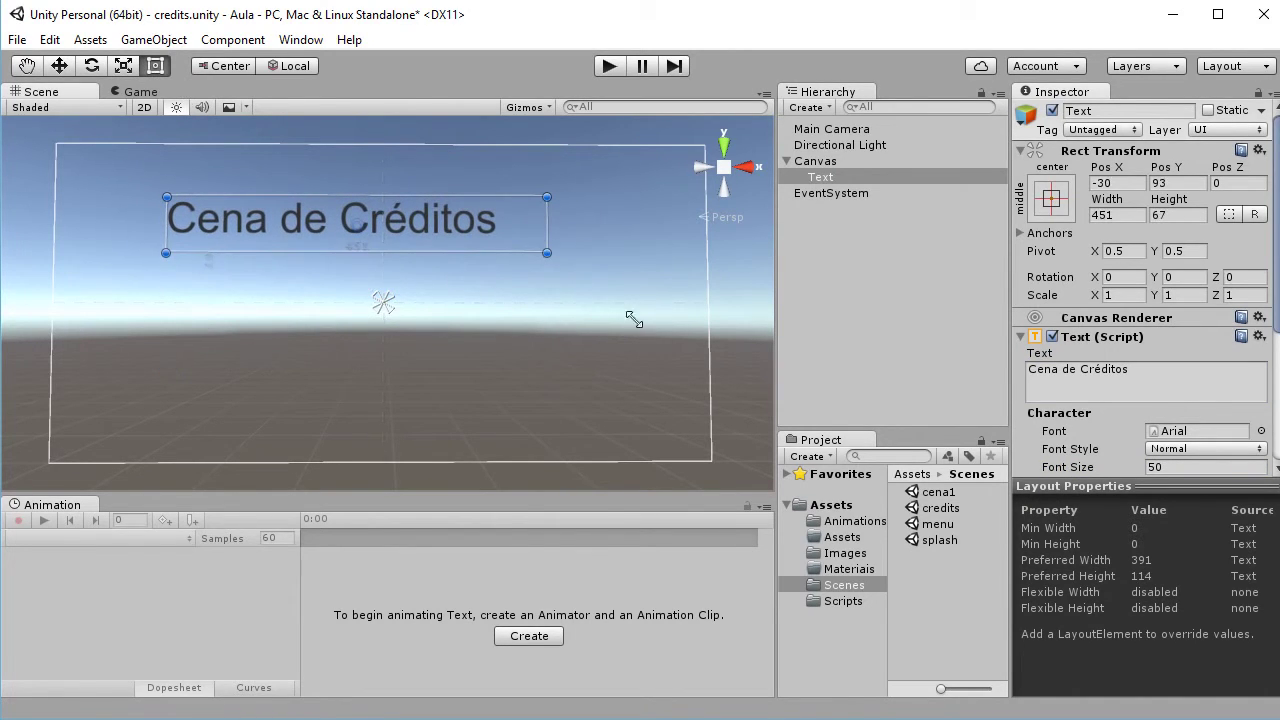
# - Save the credits scene and reopen the menu scene
pyautogui.click(16, 40)
pyautogui.click(59, 114)
pyautogui.click(946, 571)
pyautogui.doubleClick(938, 526)
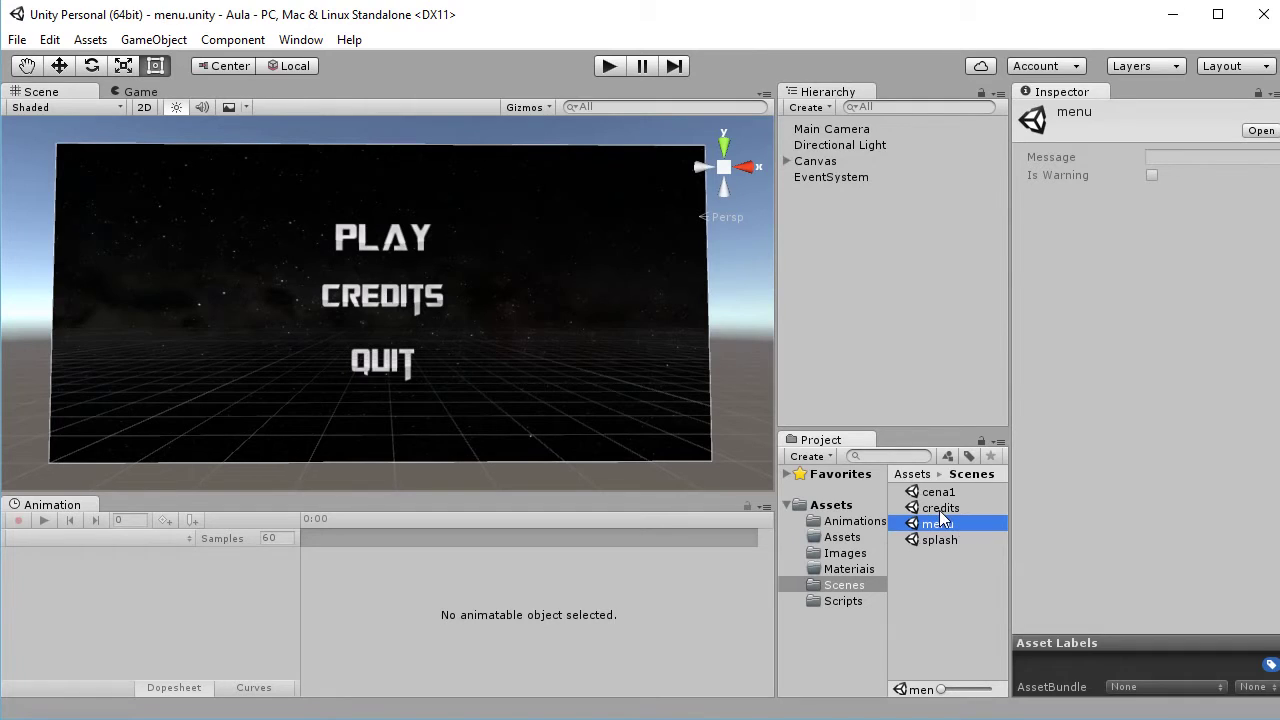
# - Create an empty object named LevelManager with a yellow label icon
pyautogui.rightClick(816, 200)
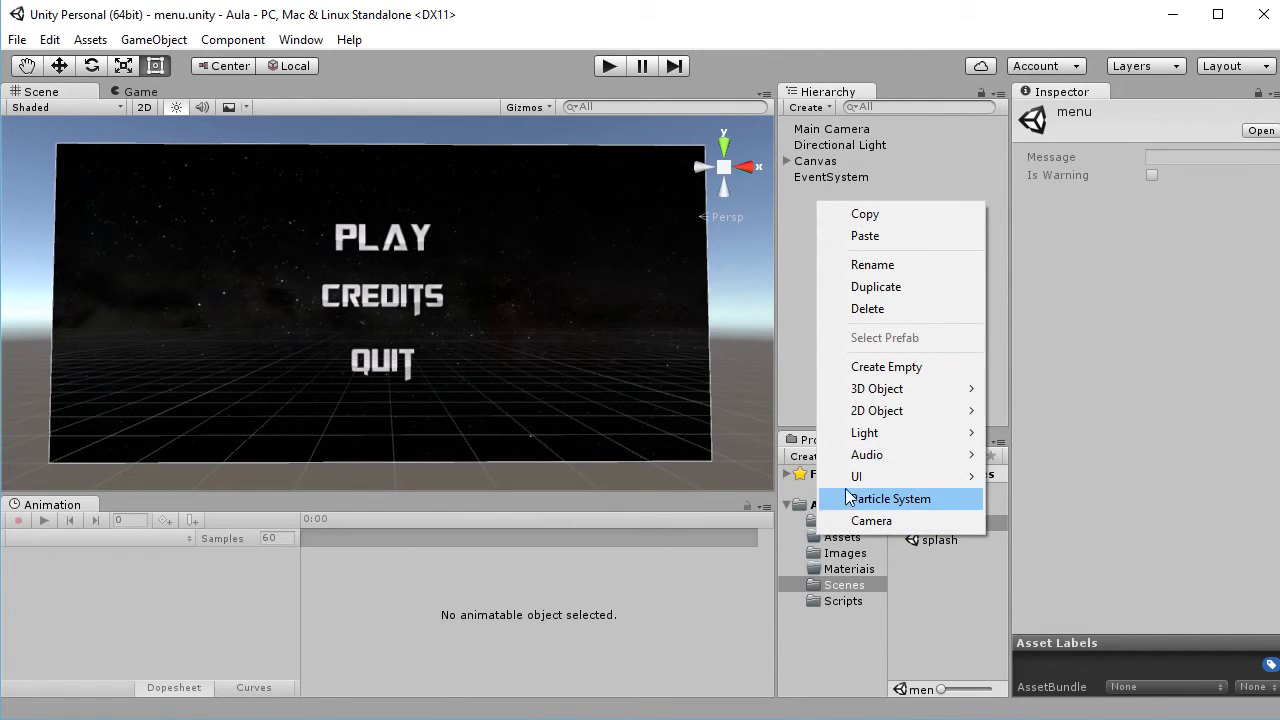
pyautogui.click(876, 368)
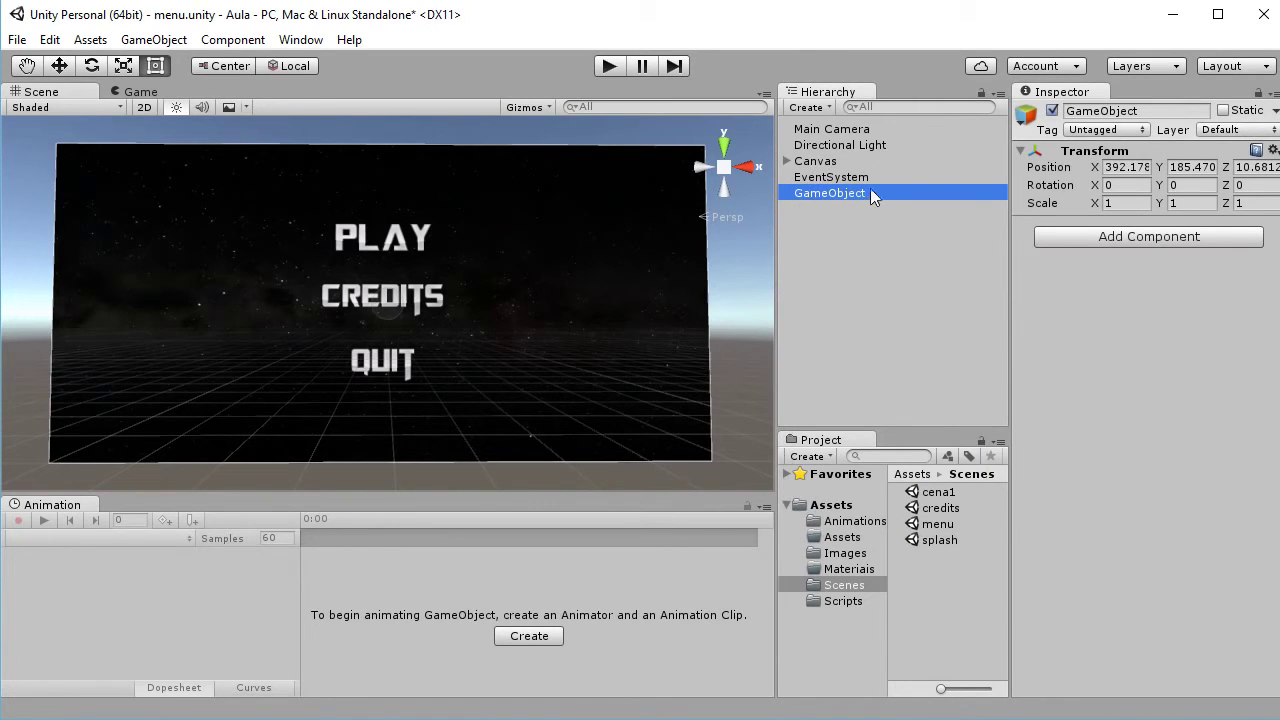
pyautogui.click(1173, 112)
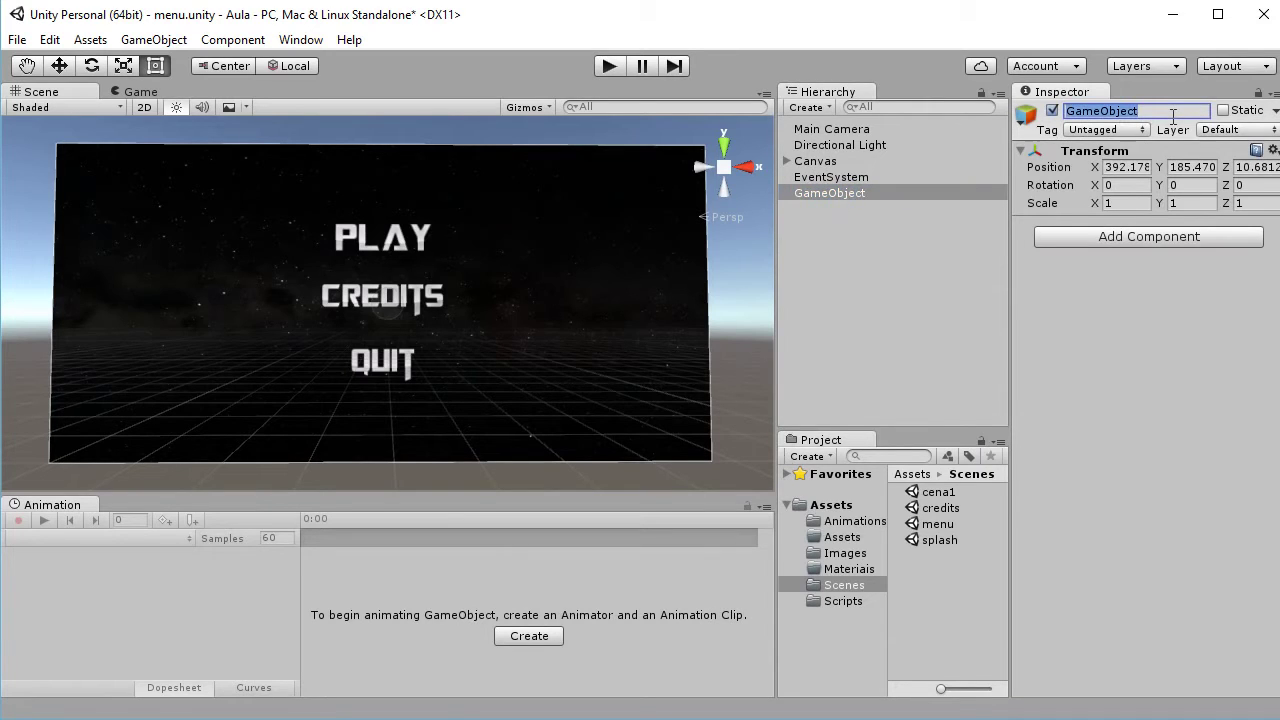
pyautogui.write('LevelManager')
pyautogui.press('Return')
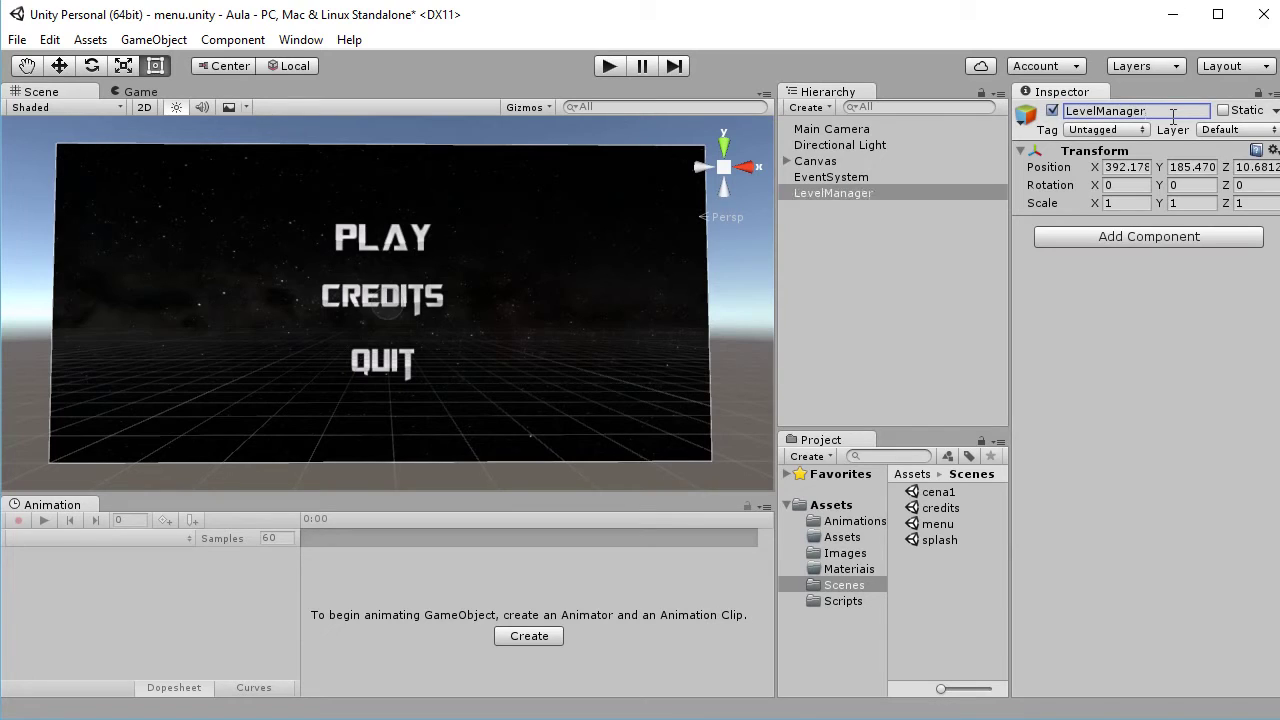
pyautogui.click(1026, 116)
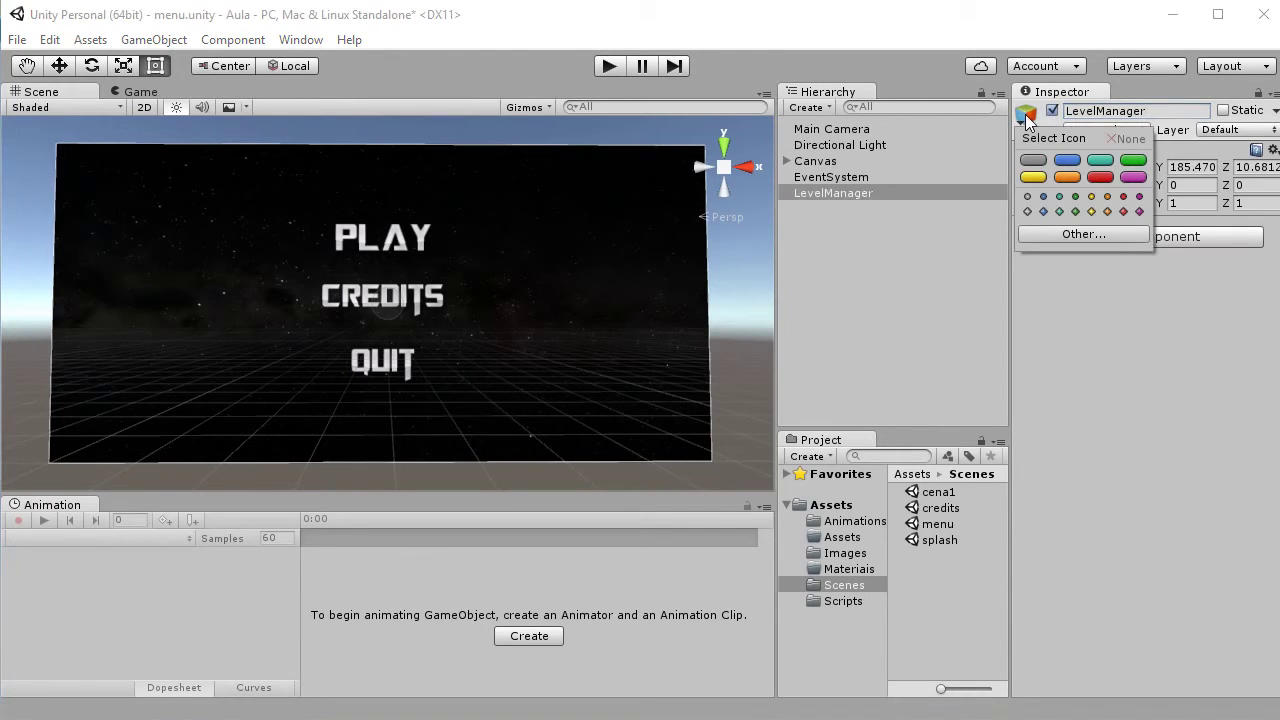
pyautogui.click(1034, 178)
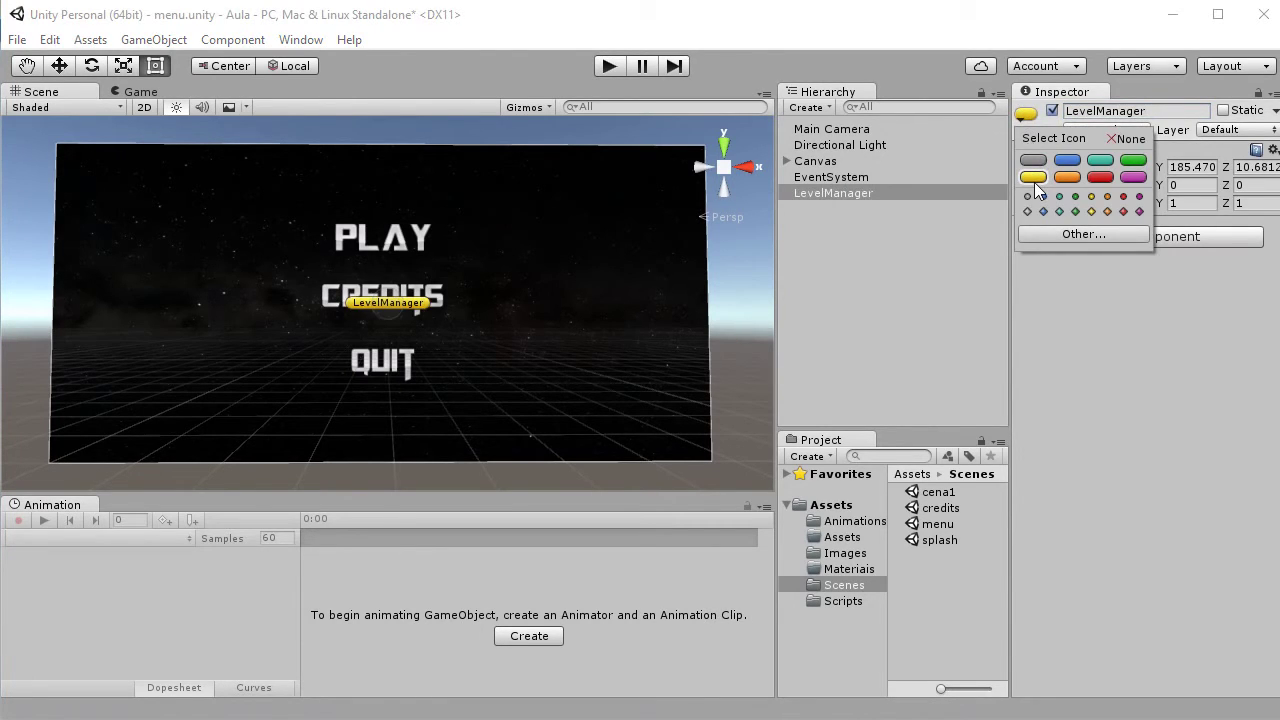
pyautogui.click(1143, 334)
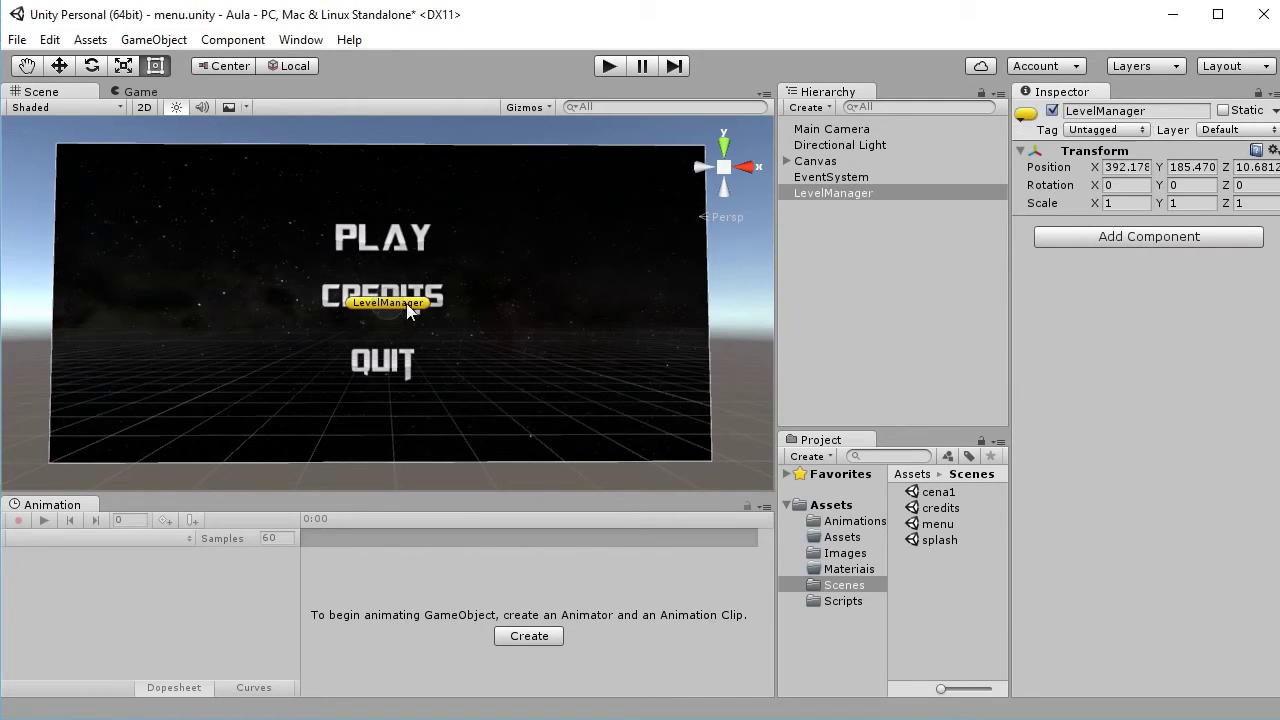
# - Reset LevelManager's Transform so it sits at 0, 0, 0
pyautogui.click(1274, 150)
pyautogui.click(1253, 170)
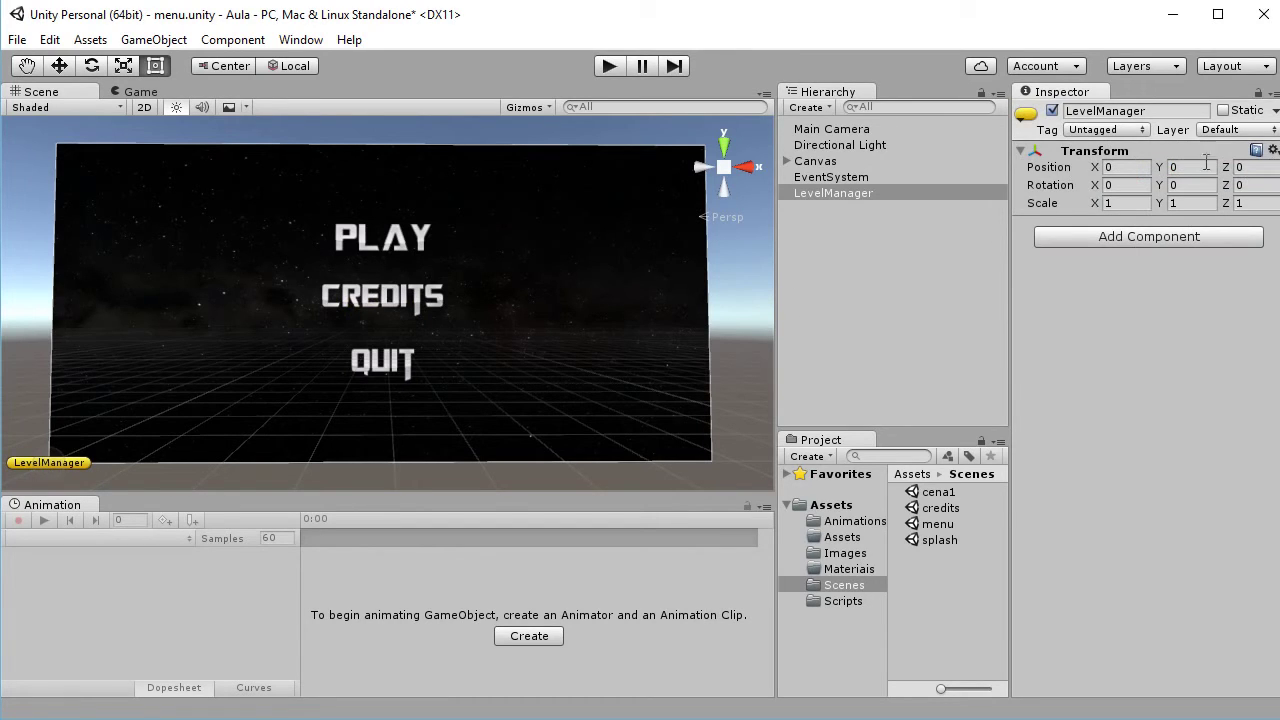
pyautogui.click(878, 239)
pyautogui.click(861, 193)
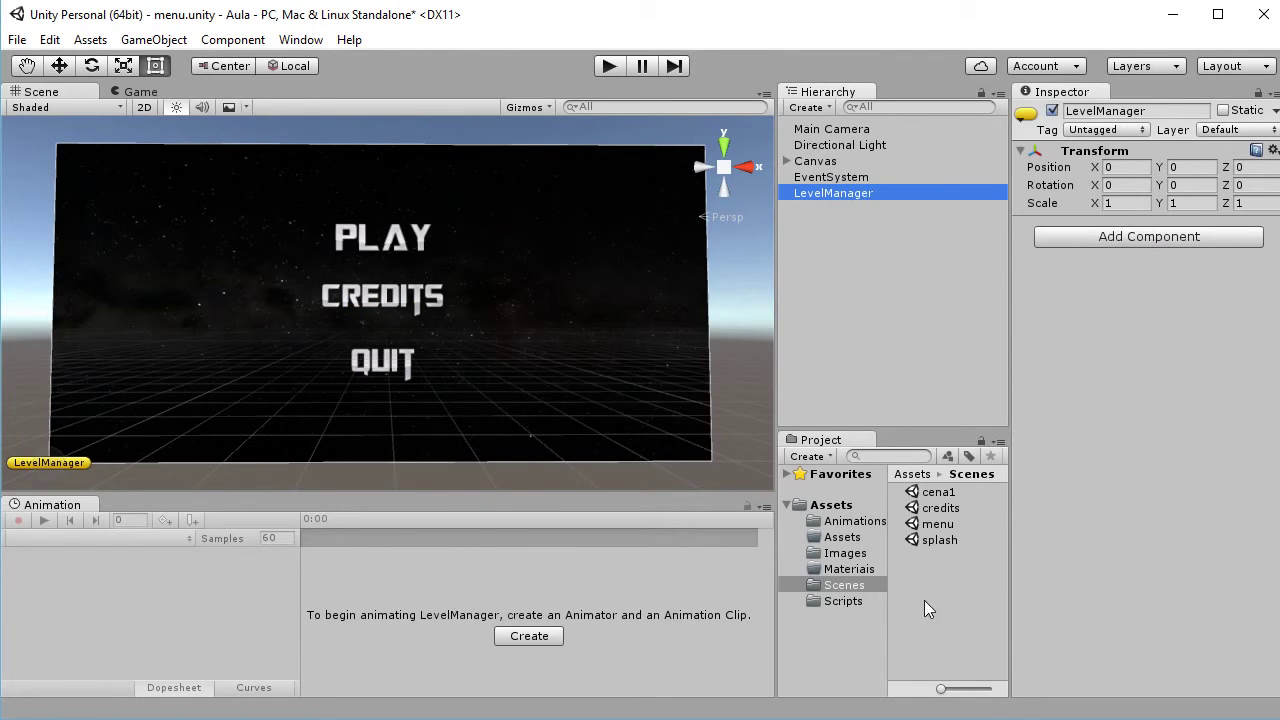
pyautogui.click(843, 601)
# - Create a C# script named LevelManager in Scripts and open it in the code editor
pyautogui.rightClick(914, 522)
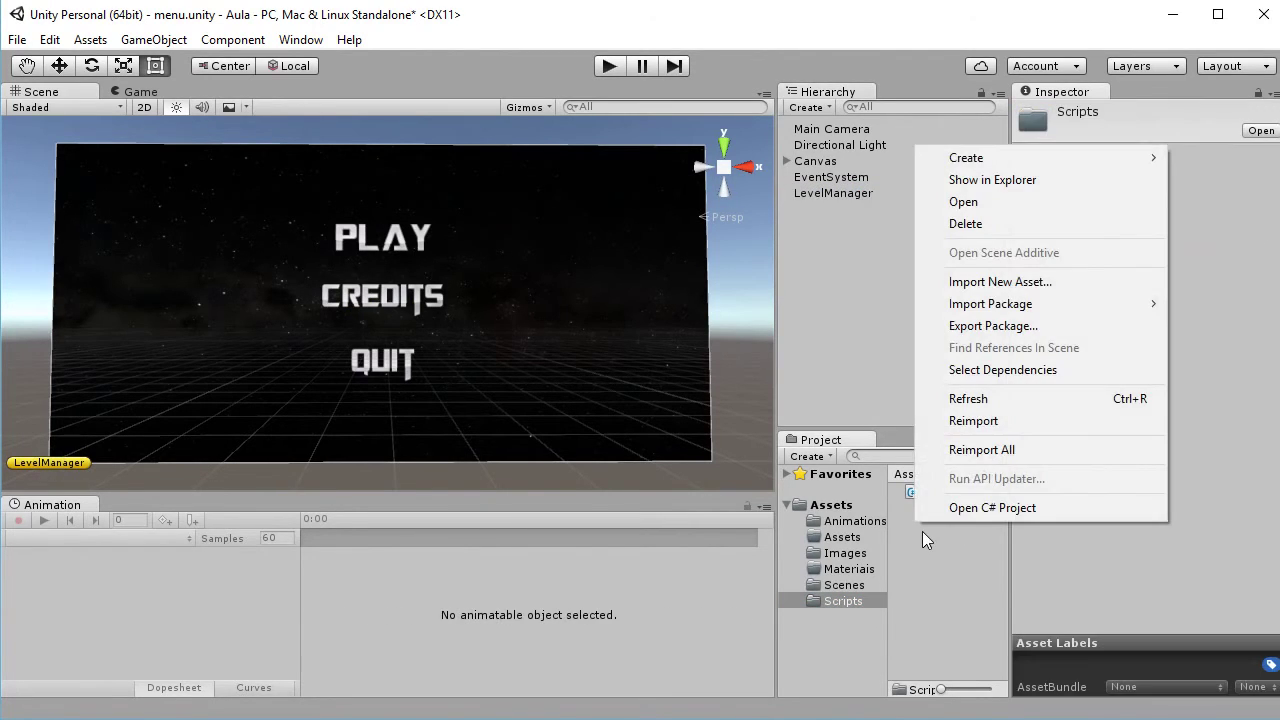
pyautogui.moveTo(966, 162)
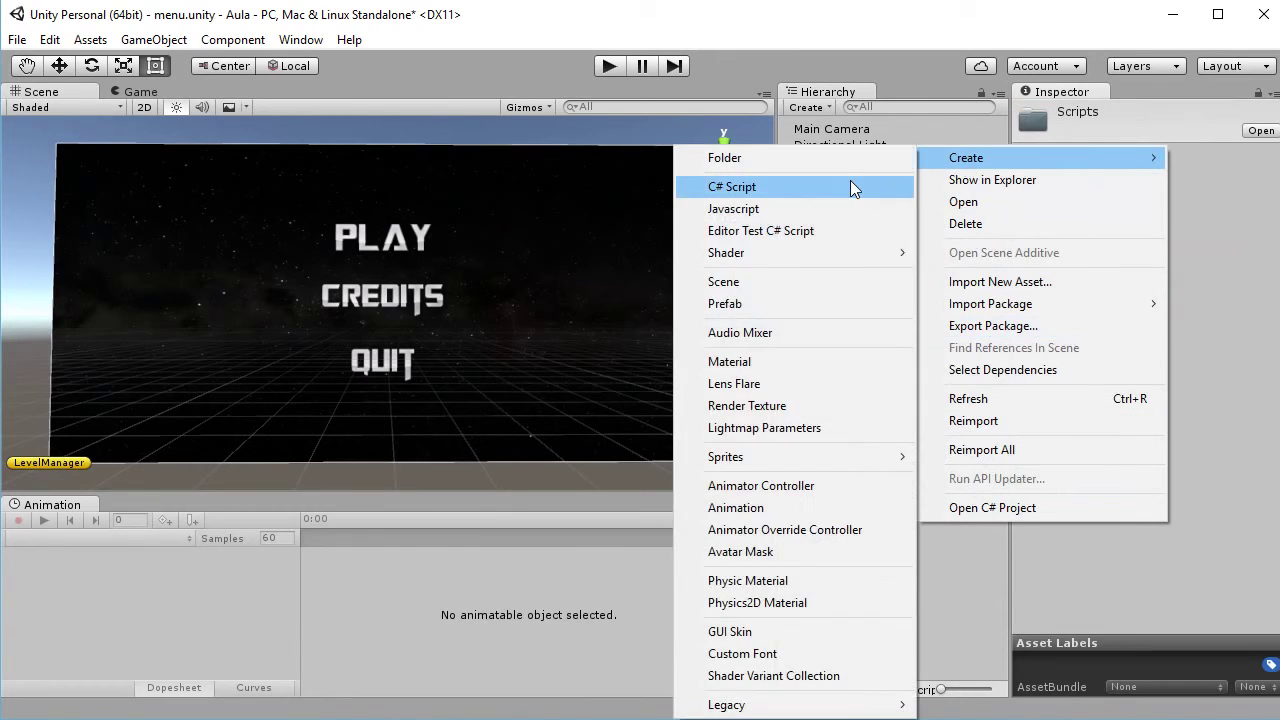
pyautogui.click(840, 183)
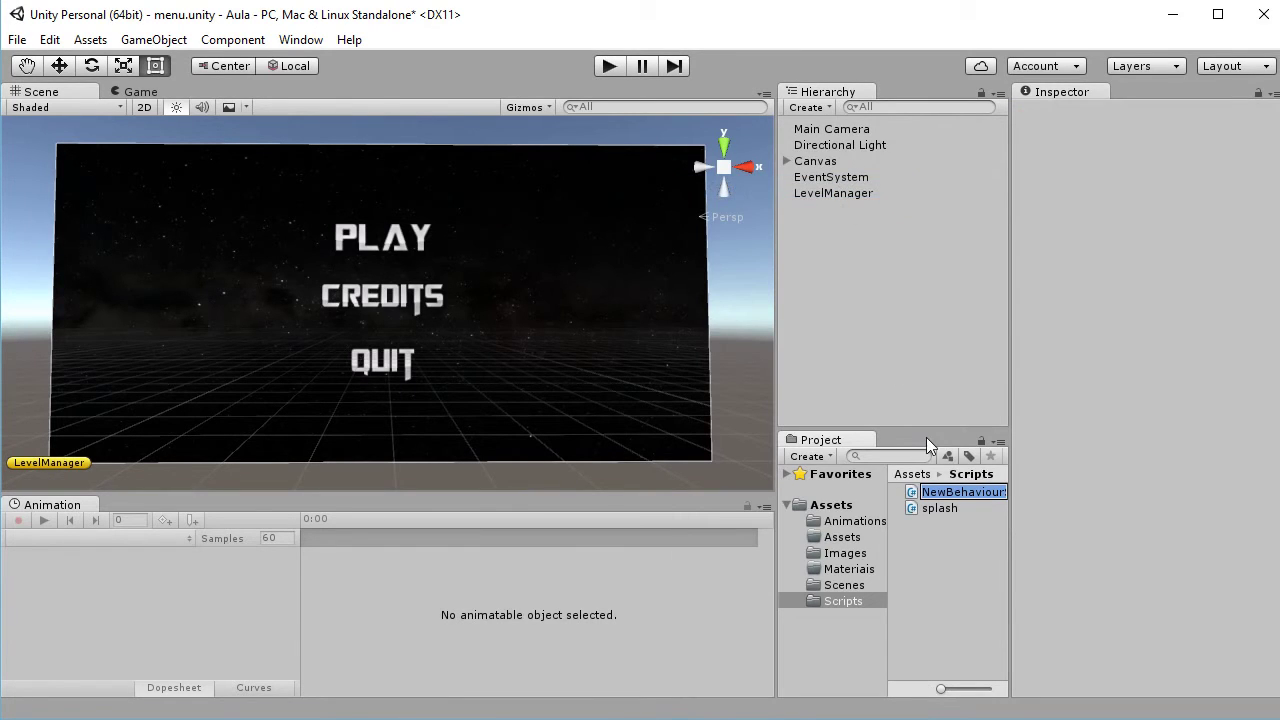
pyautogui.write('Level')
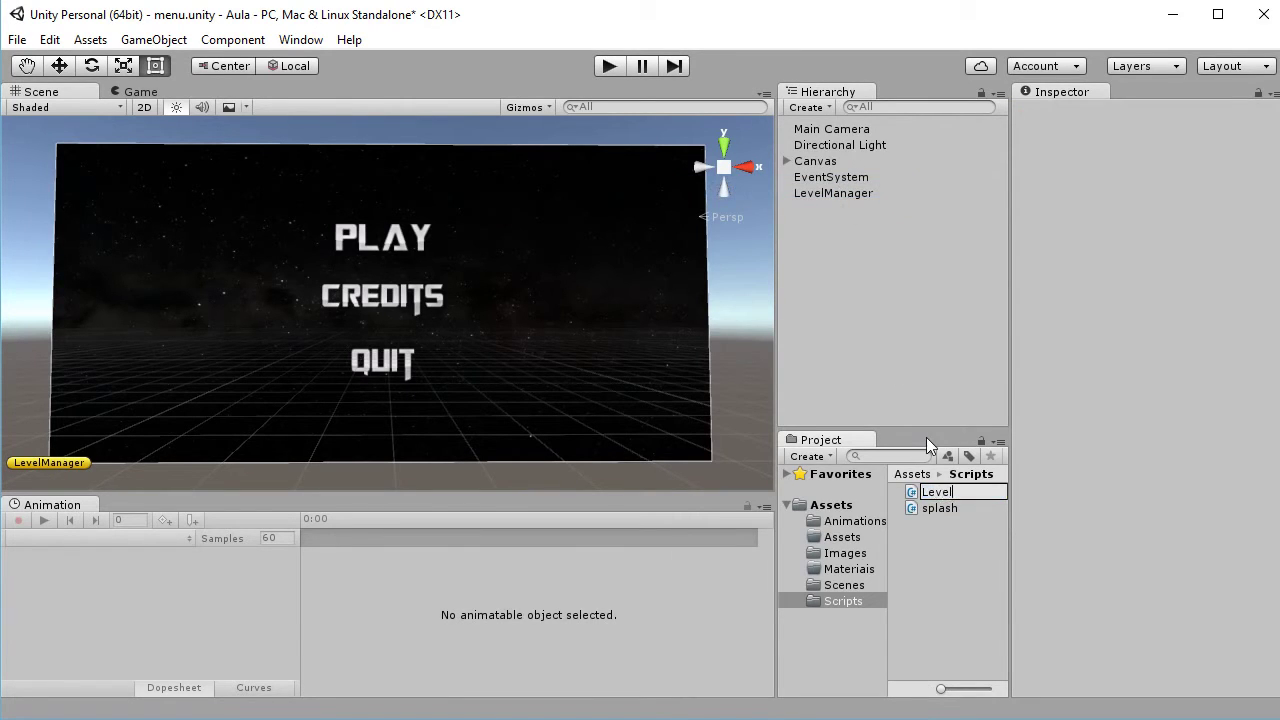
pyautogui.write('Manager')
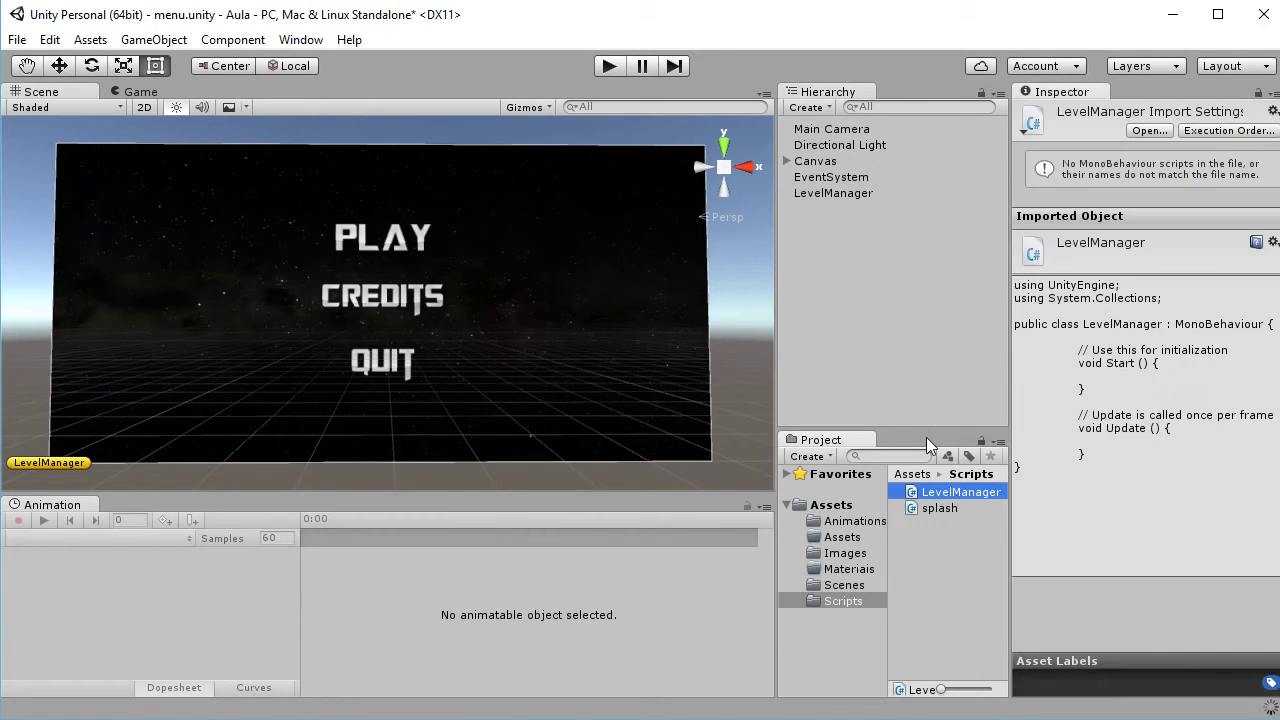
pyautogui.doubleClick(927, 494)
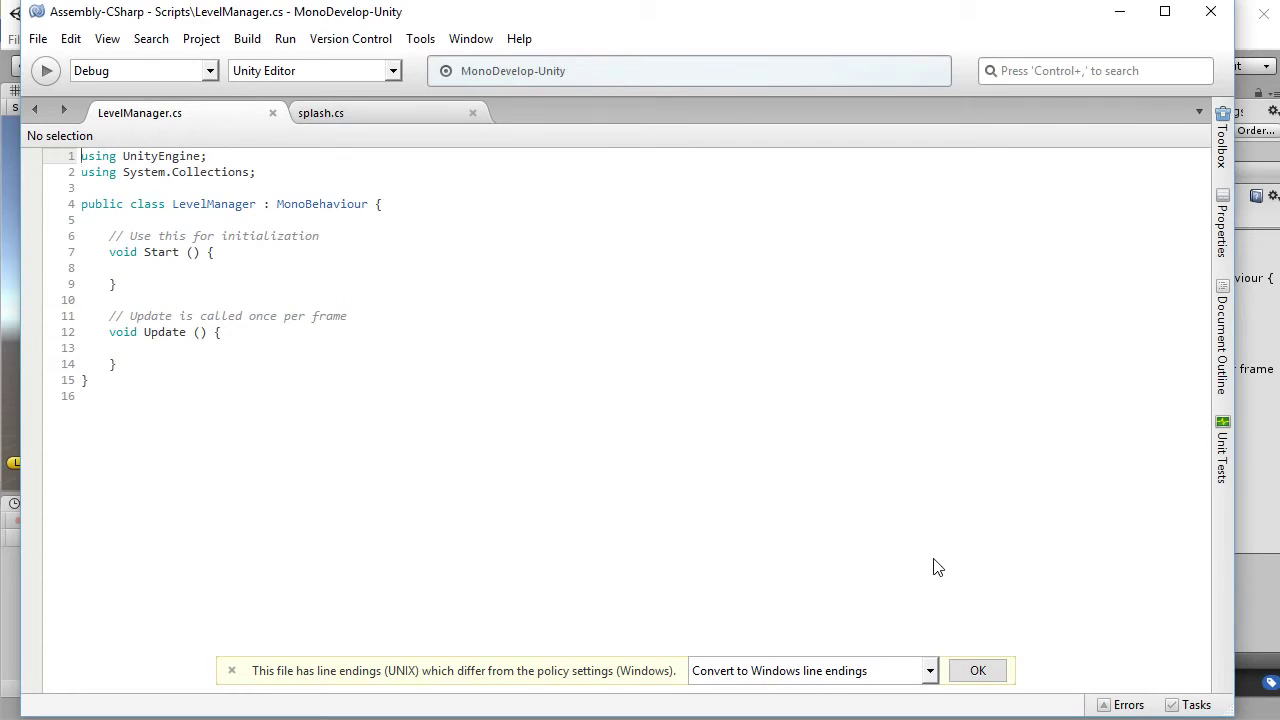
# - Select the Start method and its comment in LevelManager.cs
pyautogui.moveTo(108, 237); pyautogui.dragTo(140, 288)
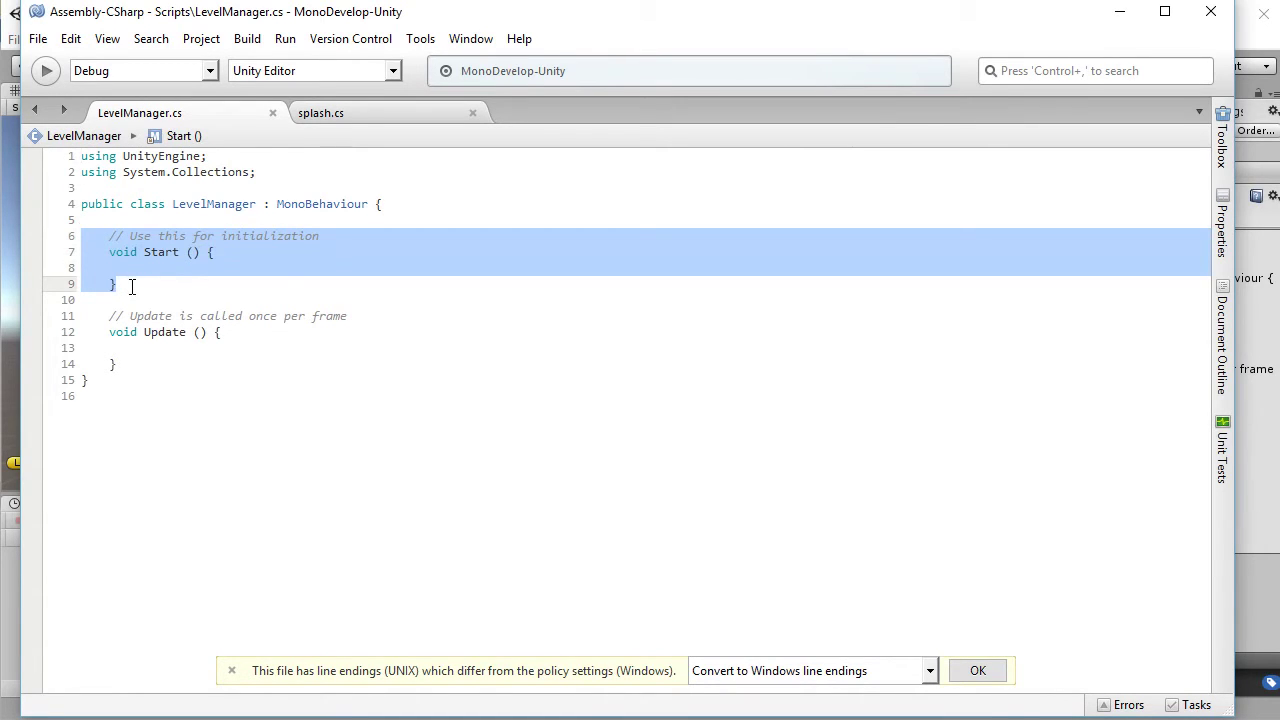
# - Delete the Start and Update methods and their comments from LevelManager
pyautogui.moveTo(80, 316)
pyautogui.mouseDown()
pyautogui.moveTo(137, 374)
pyautogui.moveTo(133, 362)
pyautogui.mouseUp()
pyautogui.click(140, 364)
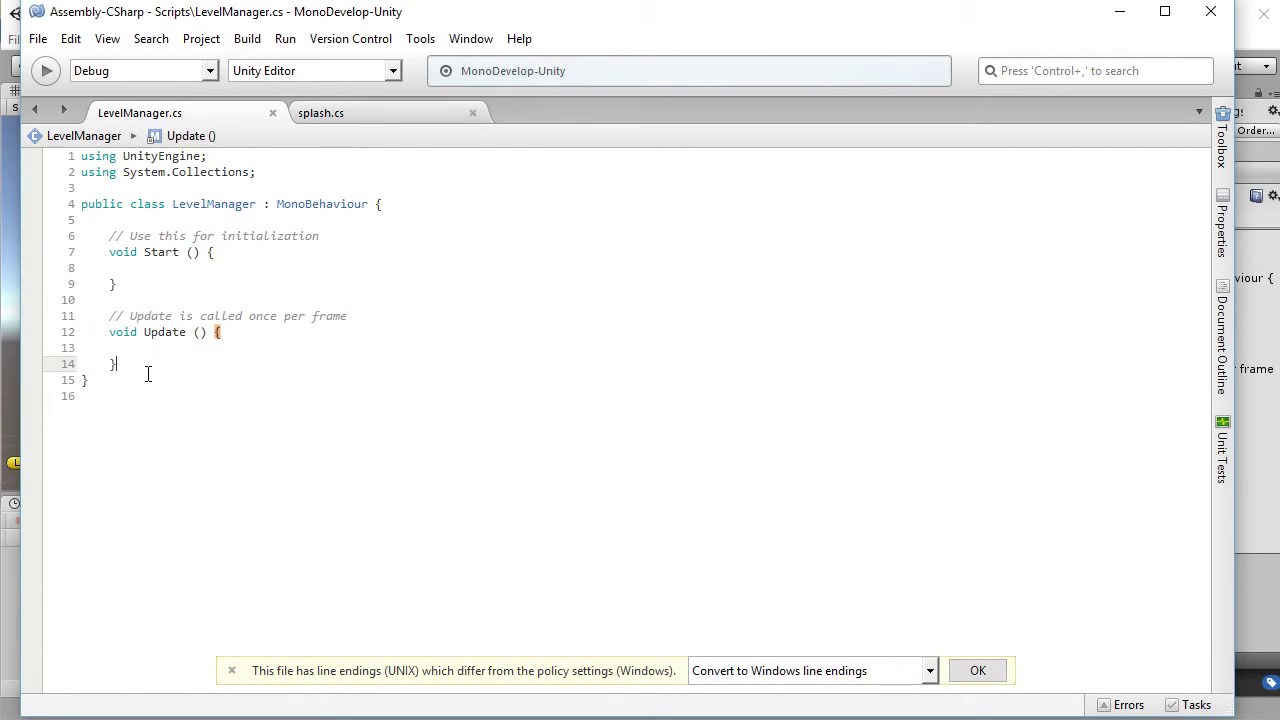
pyautogui.moveTo(120, 364); pyautogui.dragTo(57, 233)
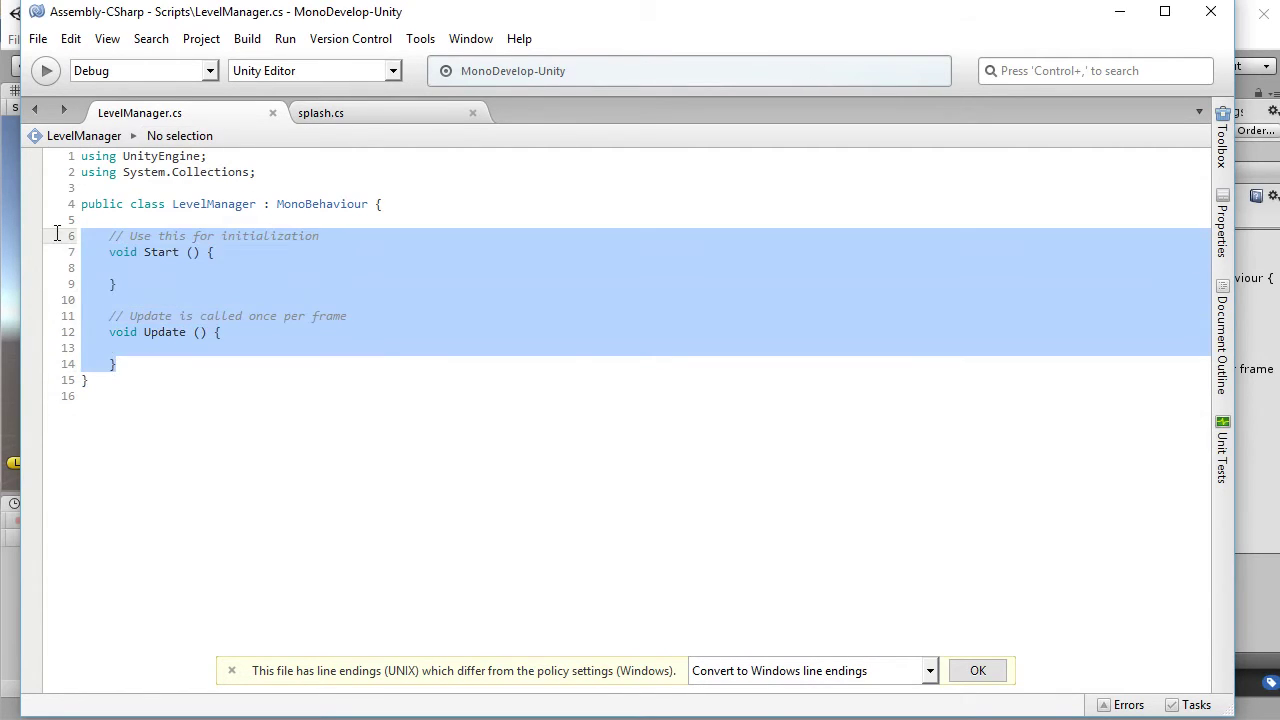
pyautogui.press('BackSpace')
# - Add blank lines and begin a third using line below the imports
pyautogui.press('Return')
pyautogui.press('Return')
pyautogui.press('Return')
pyautogui.press('Up')
pyautogui.press('Up')
pyautogui.press('Up')
pyautogui.press('Up')
pyautogui.press('Up')
pyautogui.press('Up')
pyautogui.press('Return')
pyautogui.click(81, 188)
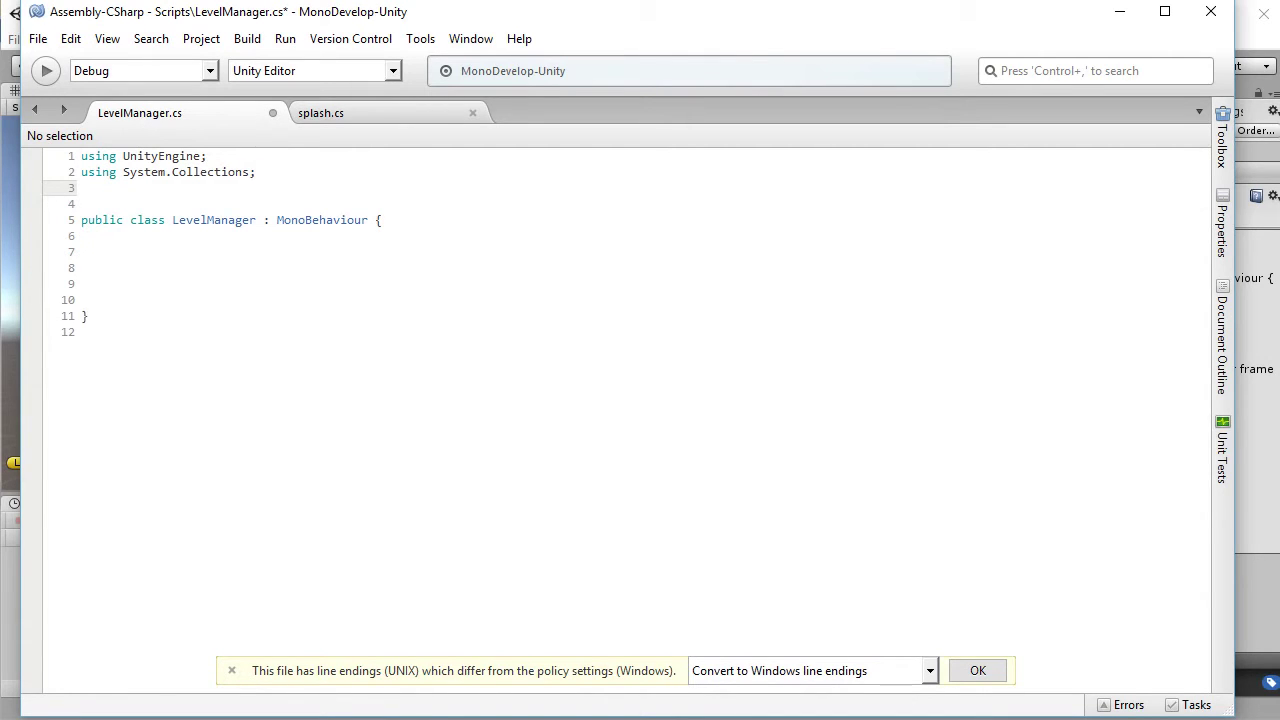
pyautogui.write('usin')
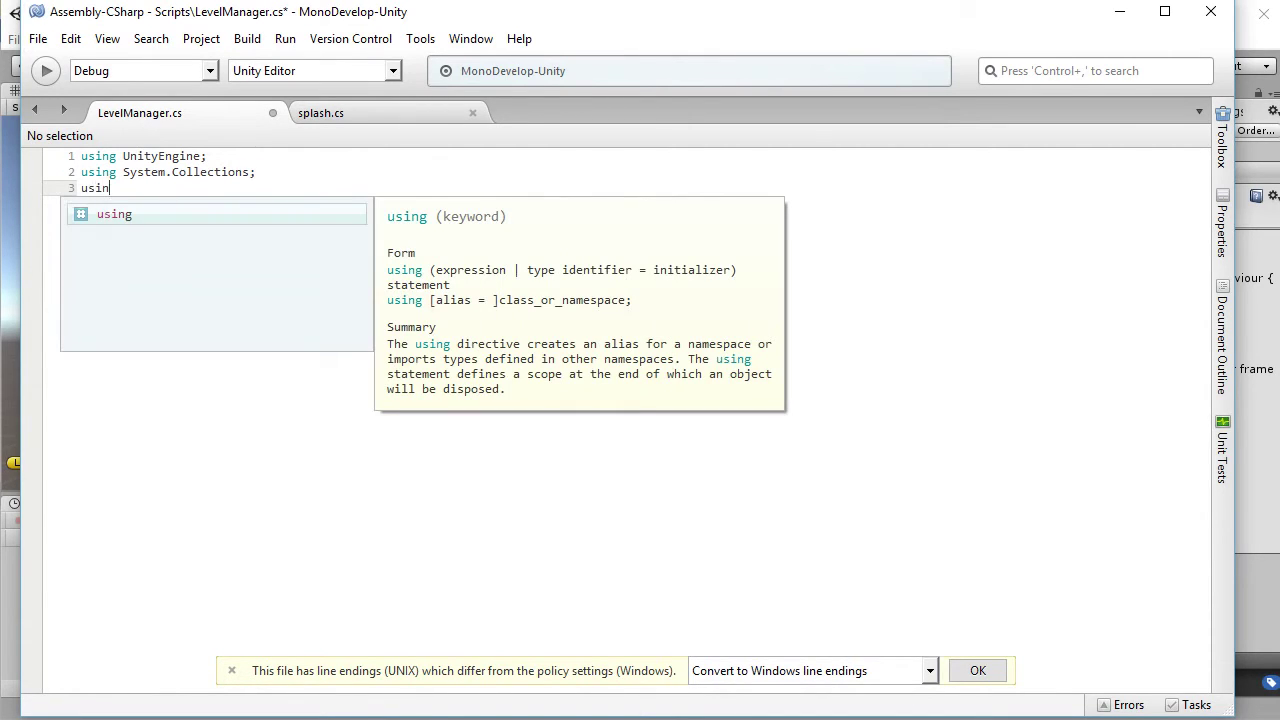
pyautogui.write('g ')
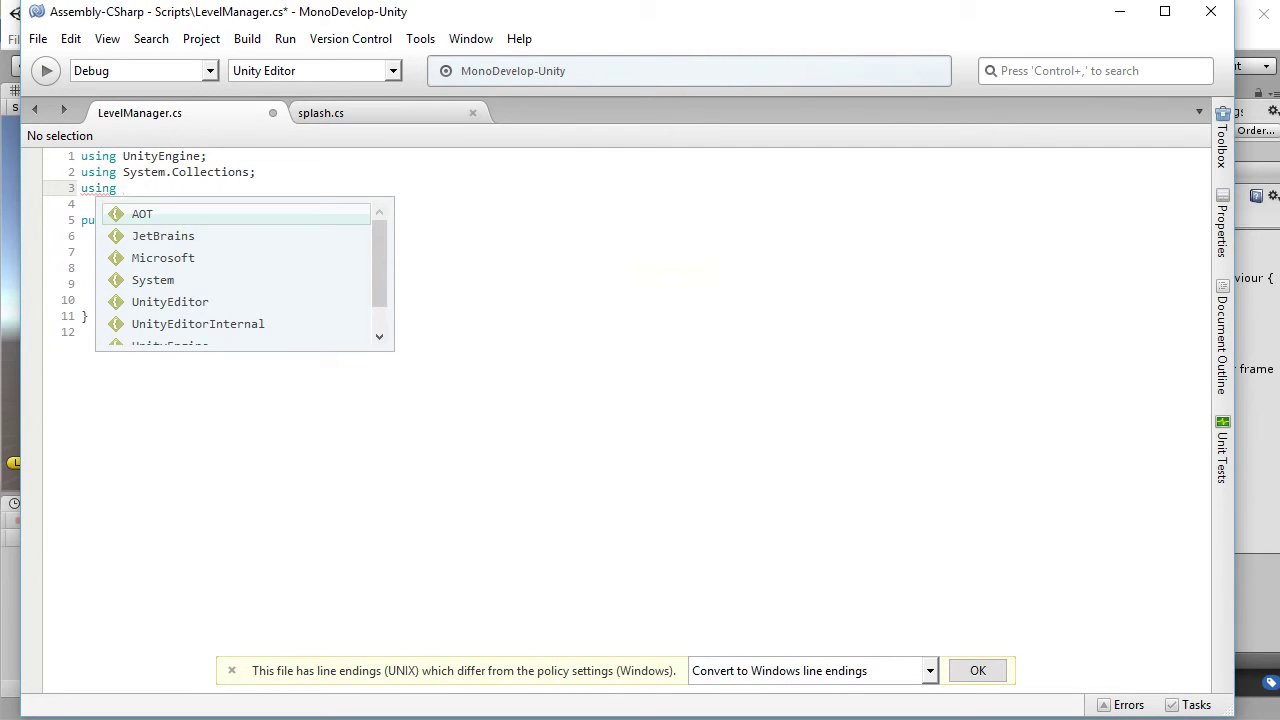
pyautogui.write('Un')
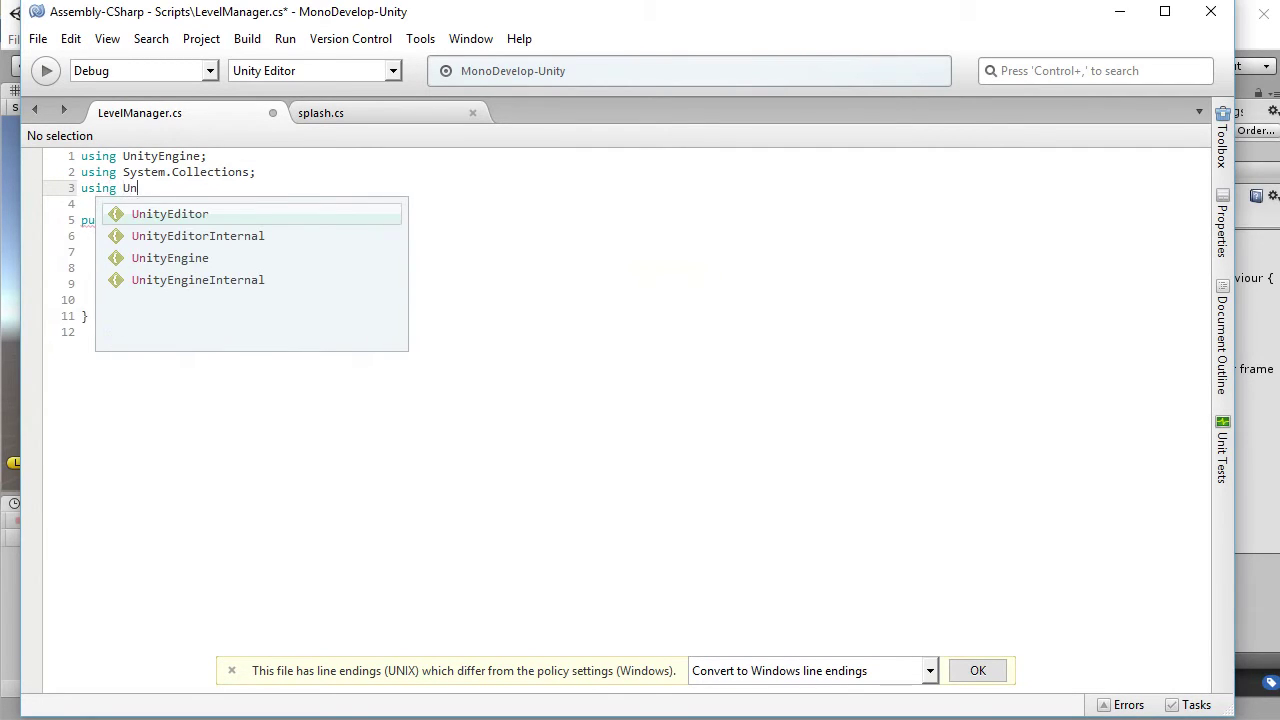
# - Finish line 3 as 'using UnityEngine.SceneManagement;' and start a public declaration inside the class
pyautogui.press('Down')
pyautogui.press('Down')
pyautogui.press('Return')
pyautogui.write('.S')
pyautogui.press('Up')
pyautogui.press('Up')
pyautogui.press('Up')
pyautogui.press('Up')
pyautogui.press('Down')
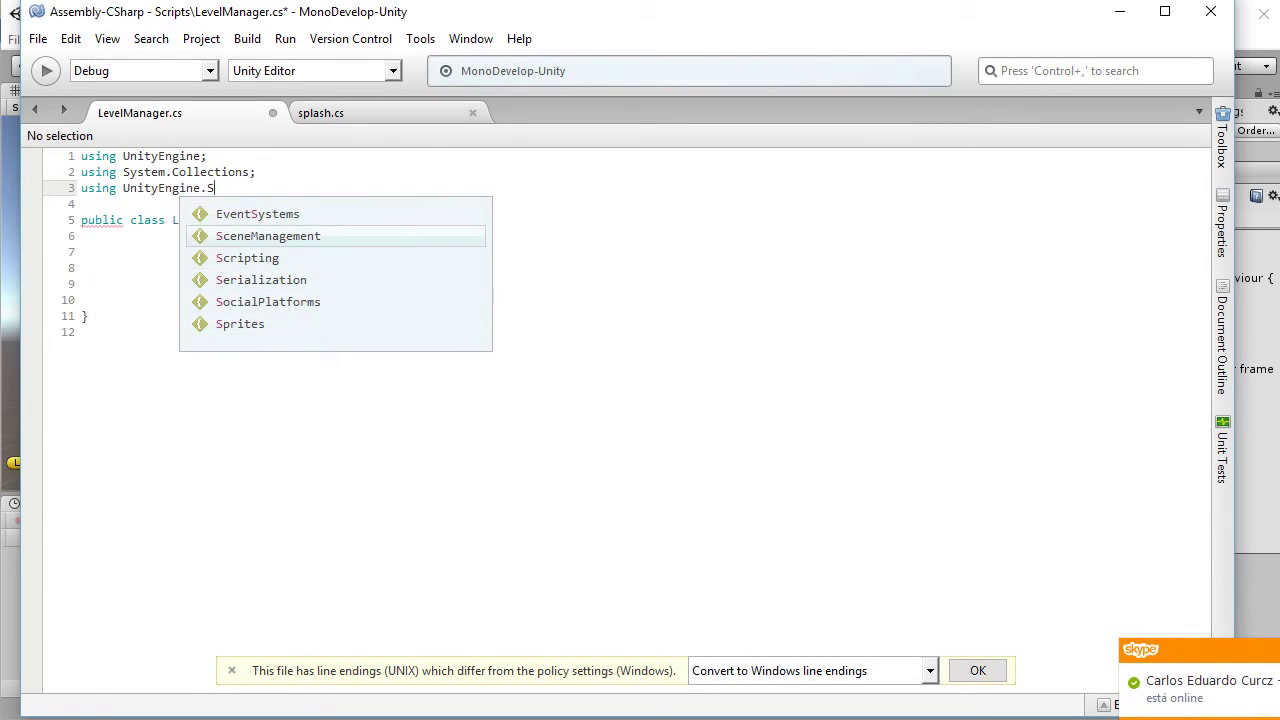
pyautogui.press('Return')
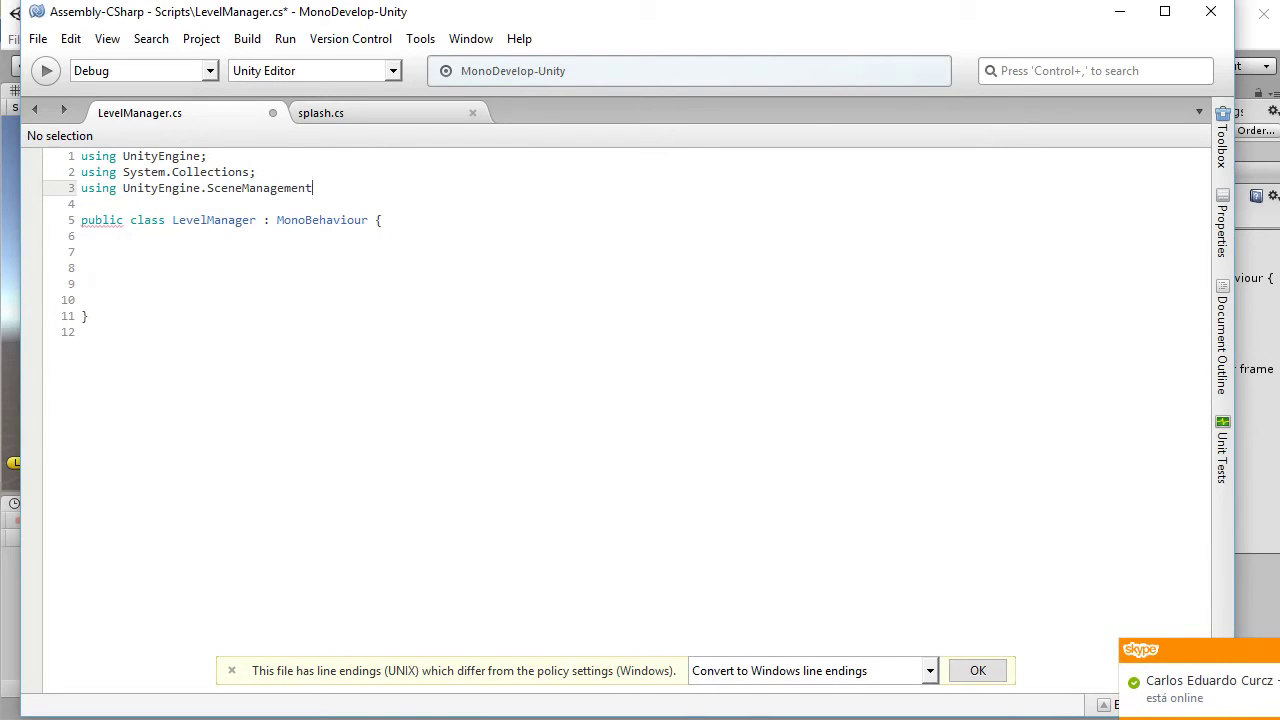
pyautogui.write(';')
pyautogui.press('Down')
pyautogui.press('Down')
pyautogui.press('Down')
pyautogui.press('Down')
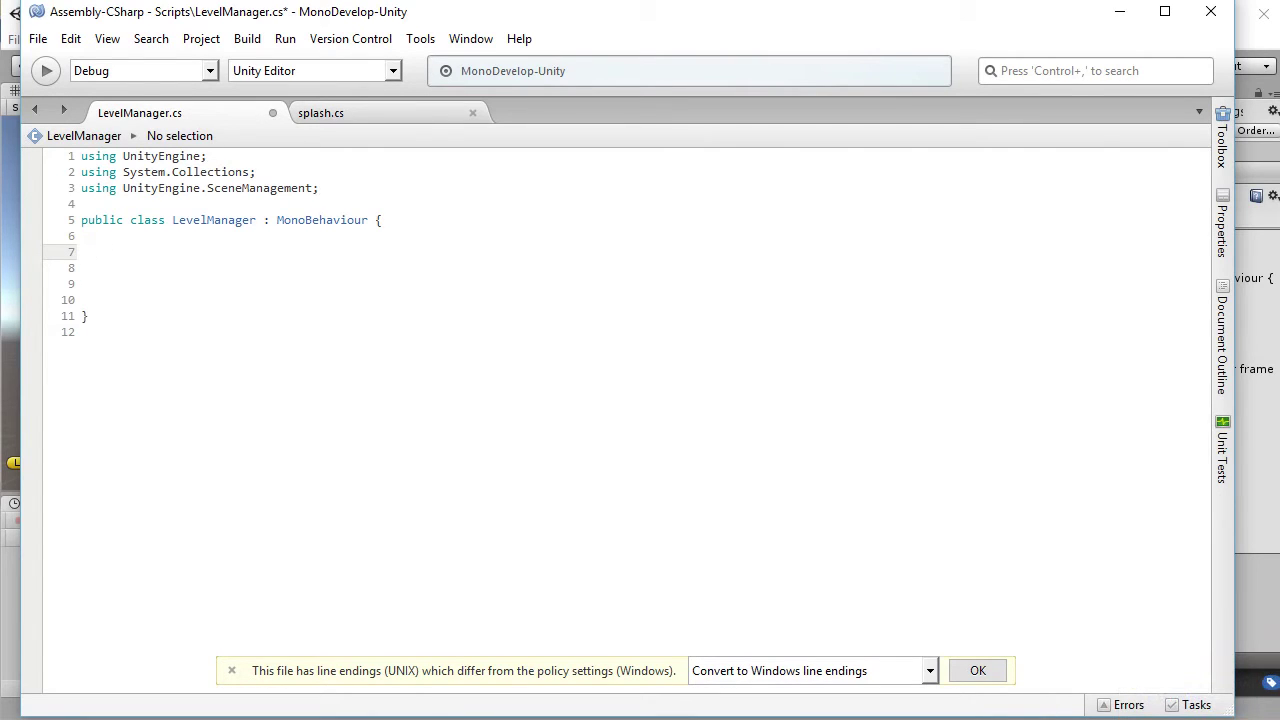
pyautogui.write('pub')
# - Declare 'public void LoadScene(string name)' with an empty braced body
pyautogui.press('Return')
pyautogui.write('void')
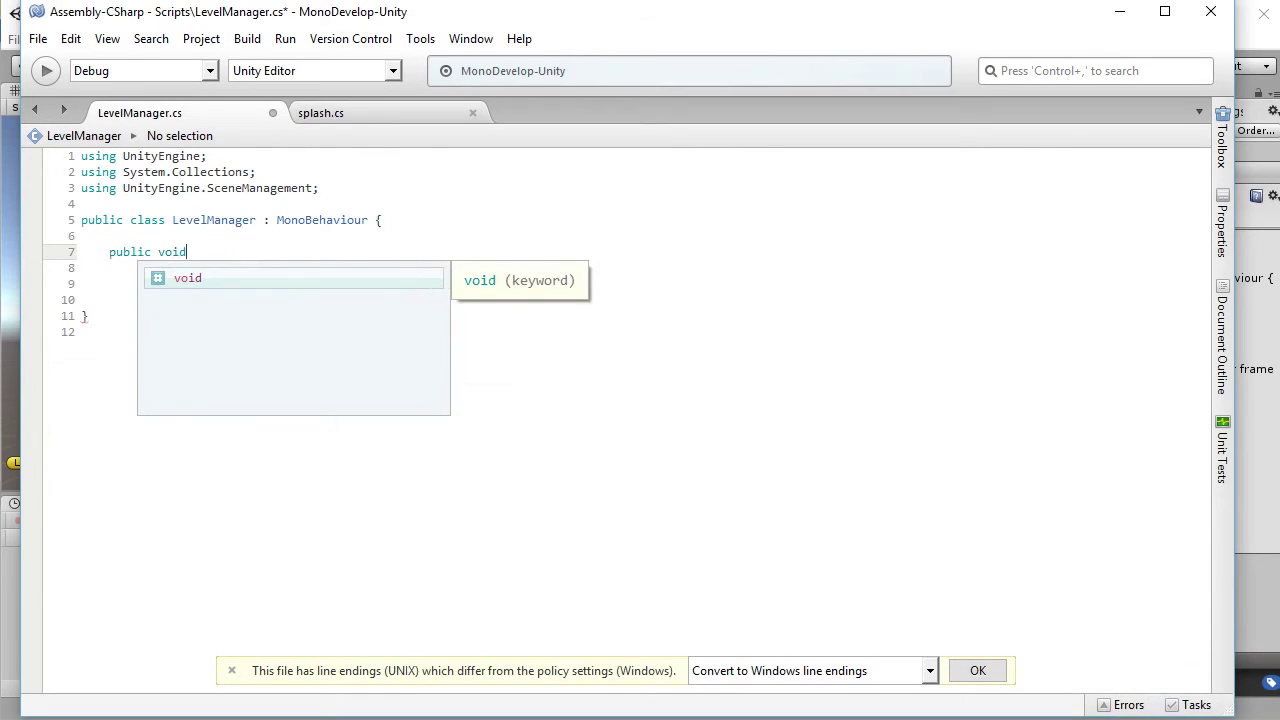
pyautogui.press('Escape')
pyautogui.write('LoadScen')
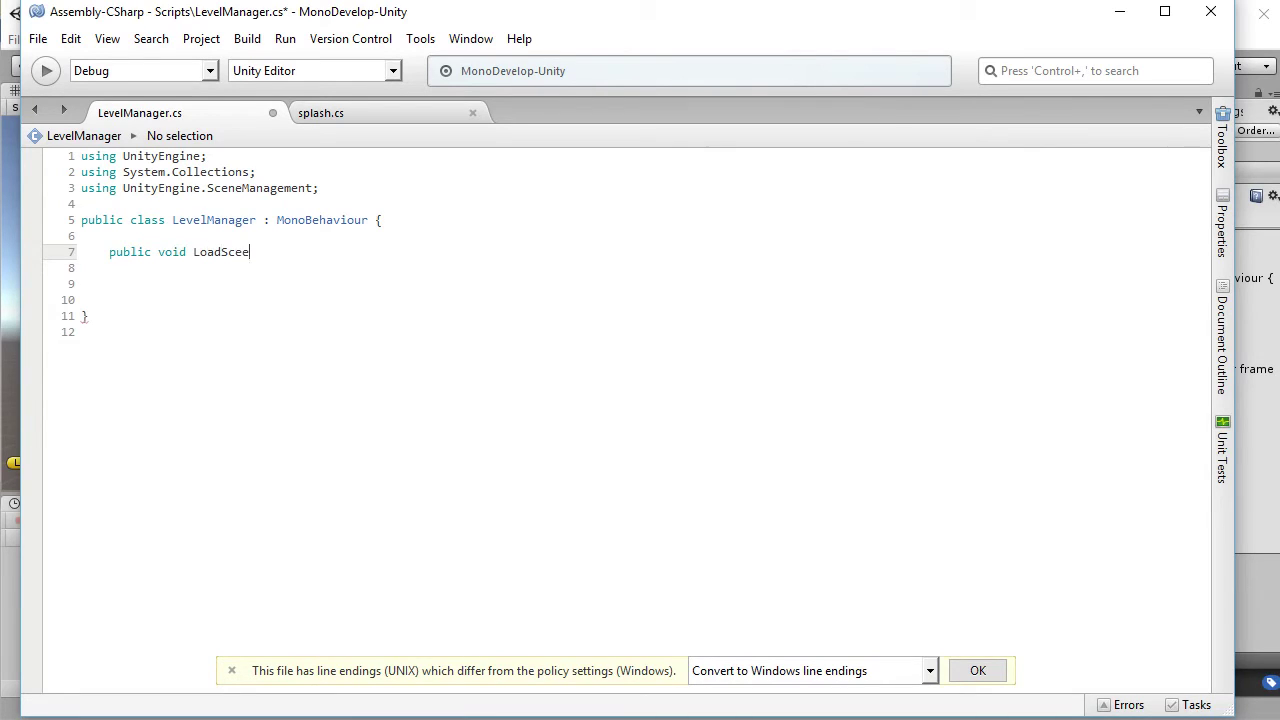
pyautogui.write('e(')
pyautogui.write('string name){')
pyautogui.press('Return')
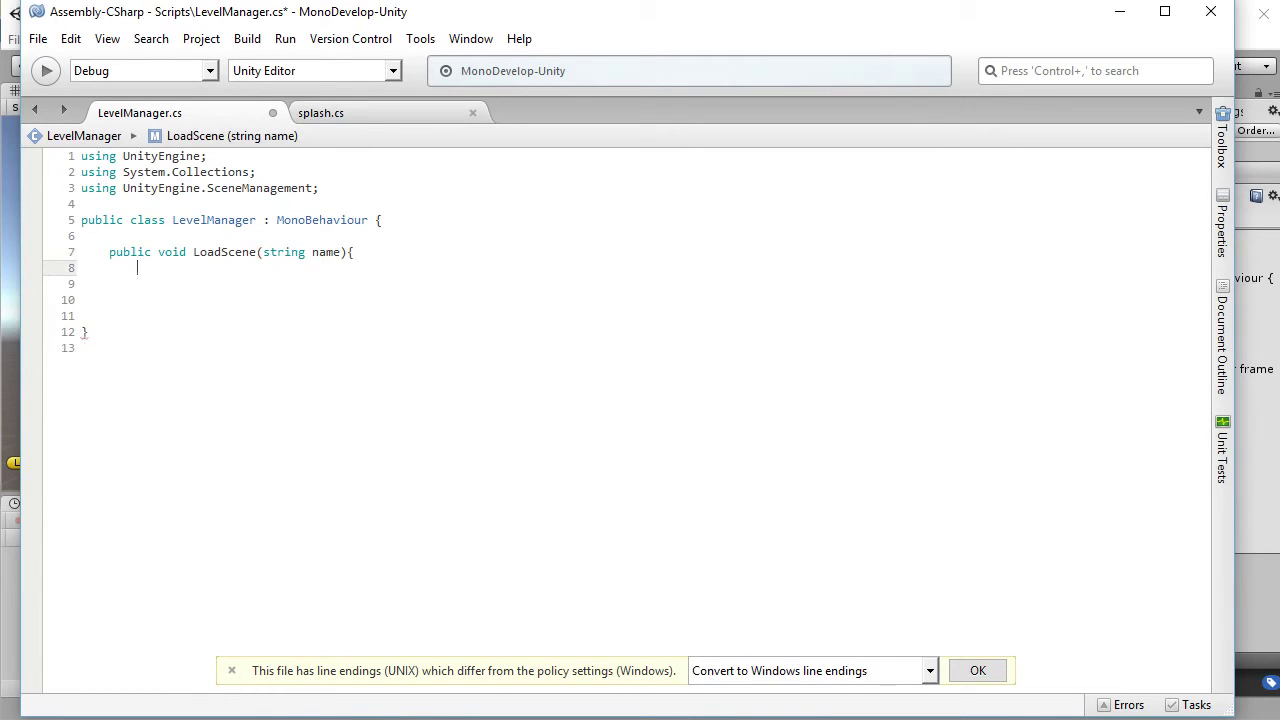
pyautogui.press('Return')
pyautogui.write('}')
pyautogui.press('Up')
# - Write 'SceneManager.LoadScene(name);' inside the LoadScene body
pyautogui.write('Sc')
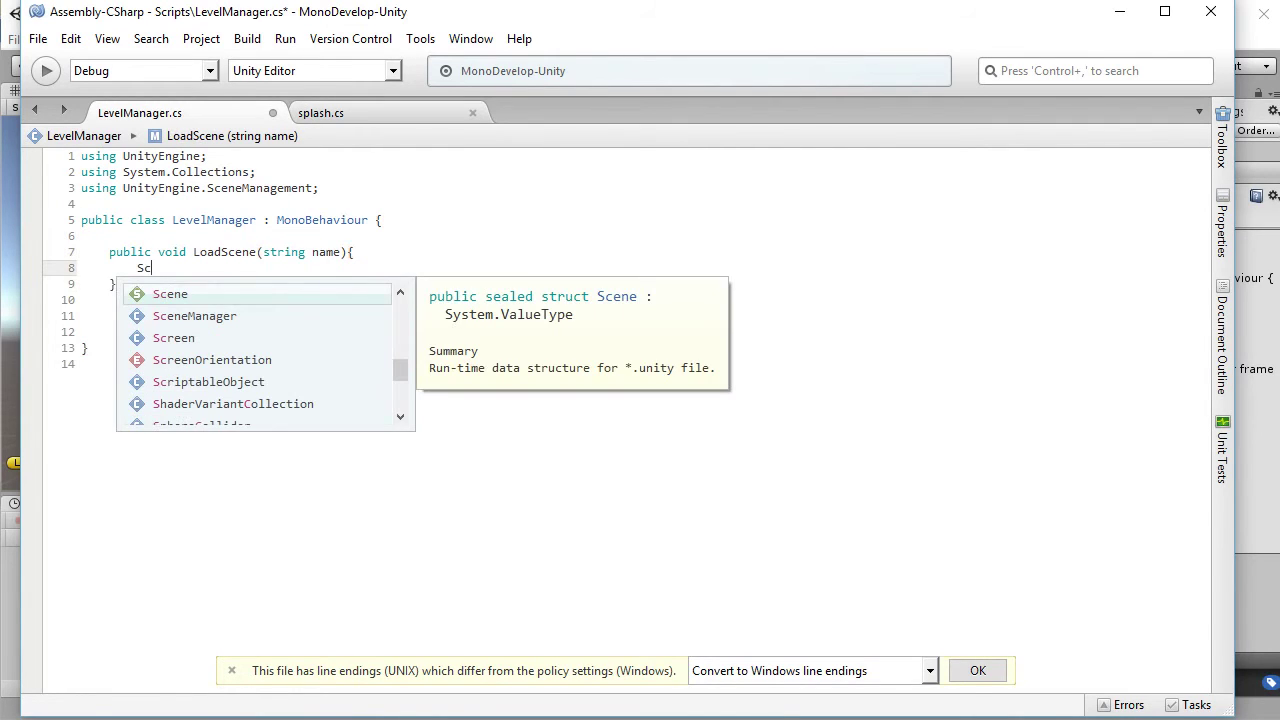
pyautogui.press('Down')
pyautogui.press('Return')
pyautogui.write('.')
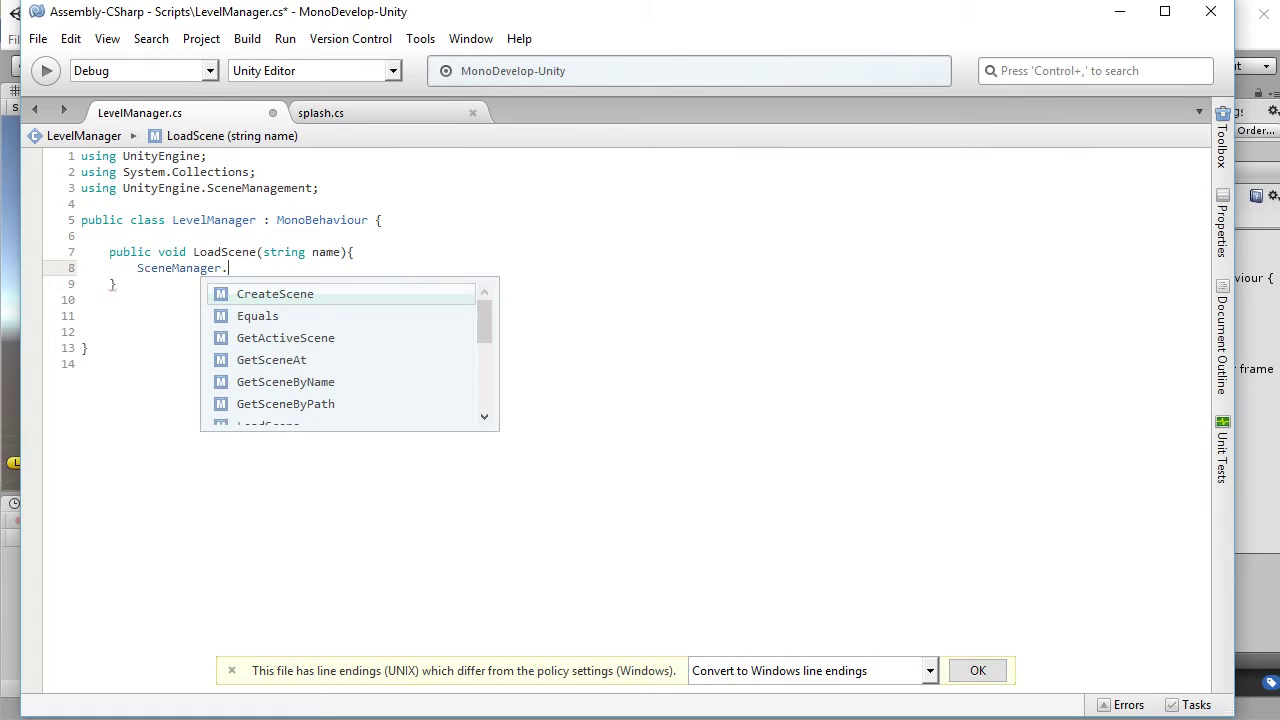
pyautogui.write('Lo')
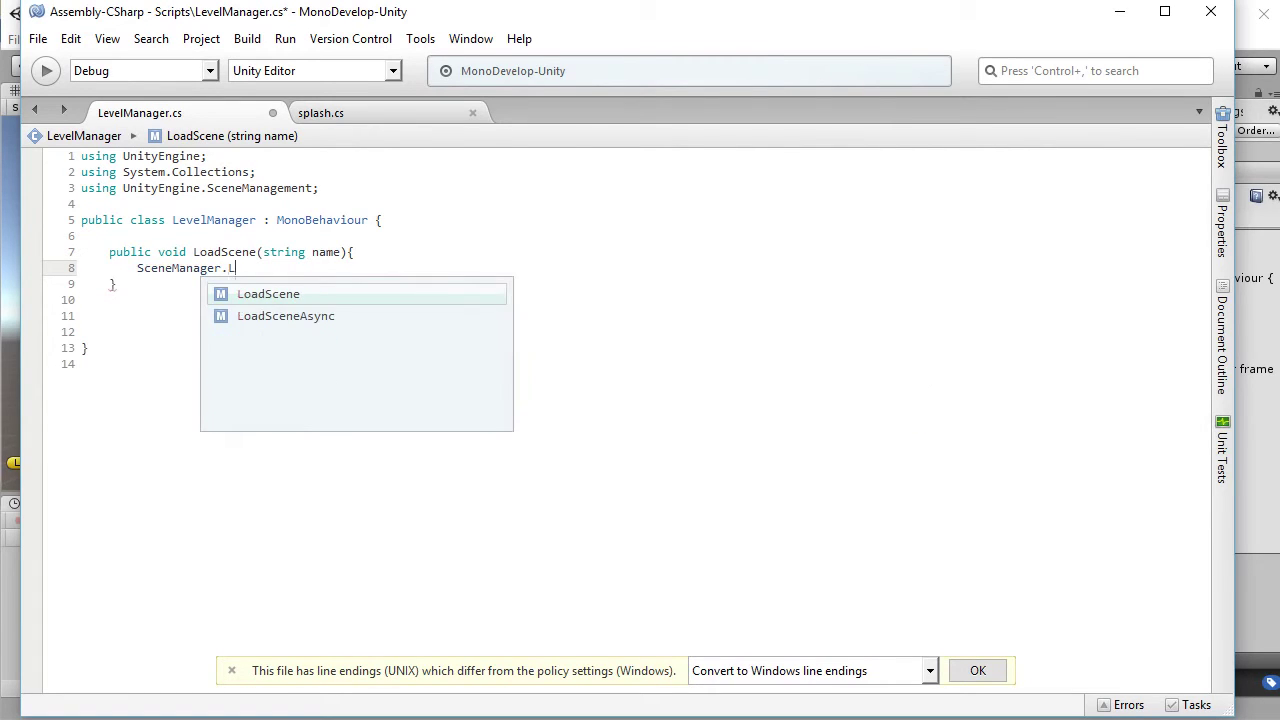
pyautogui.press('Return')
pyautogui.write('()')
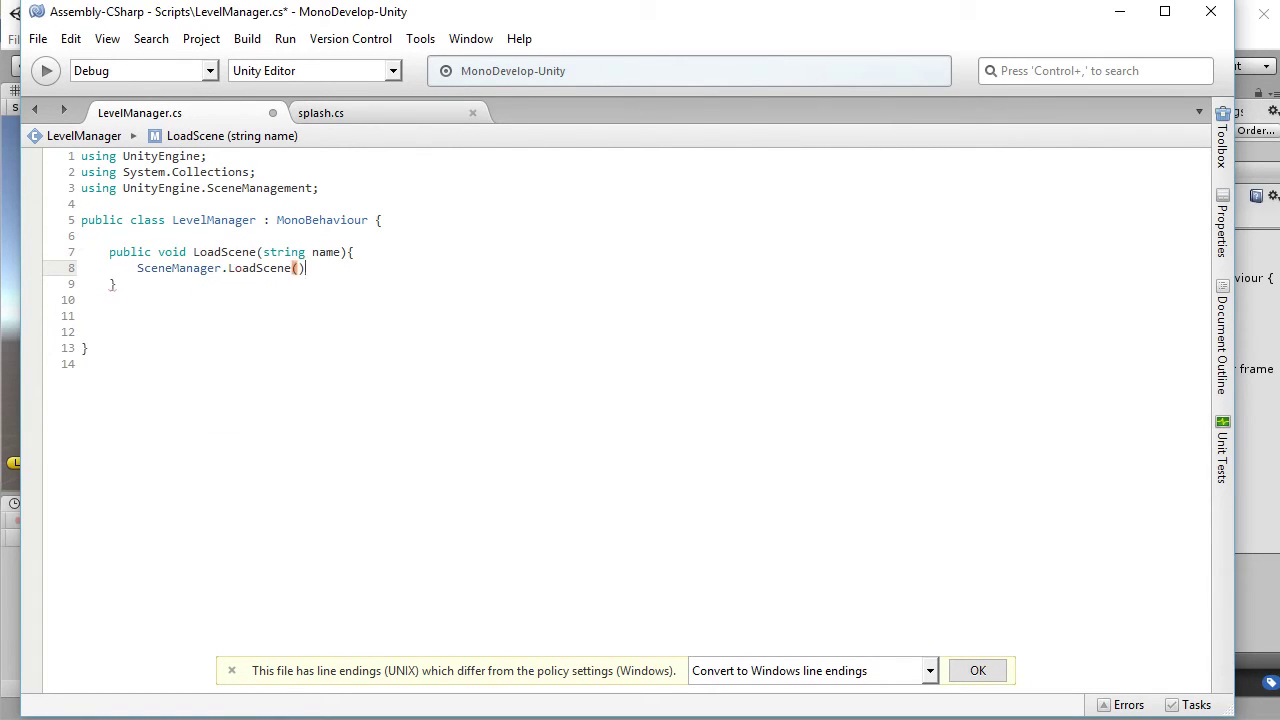
pyautogui.write(';')
pyautogui.write('no')
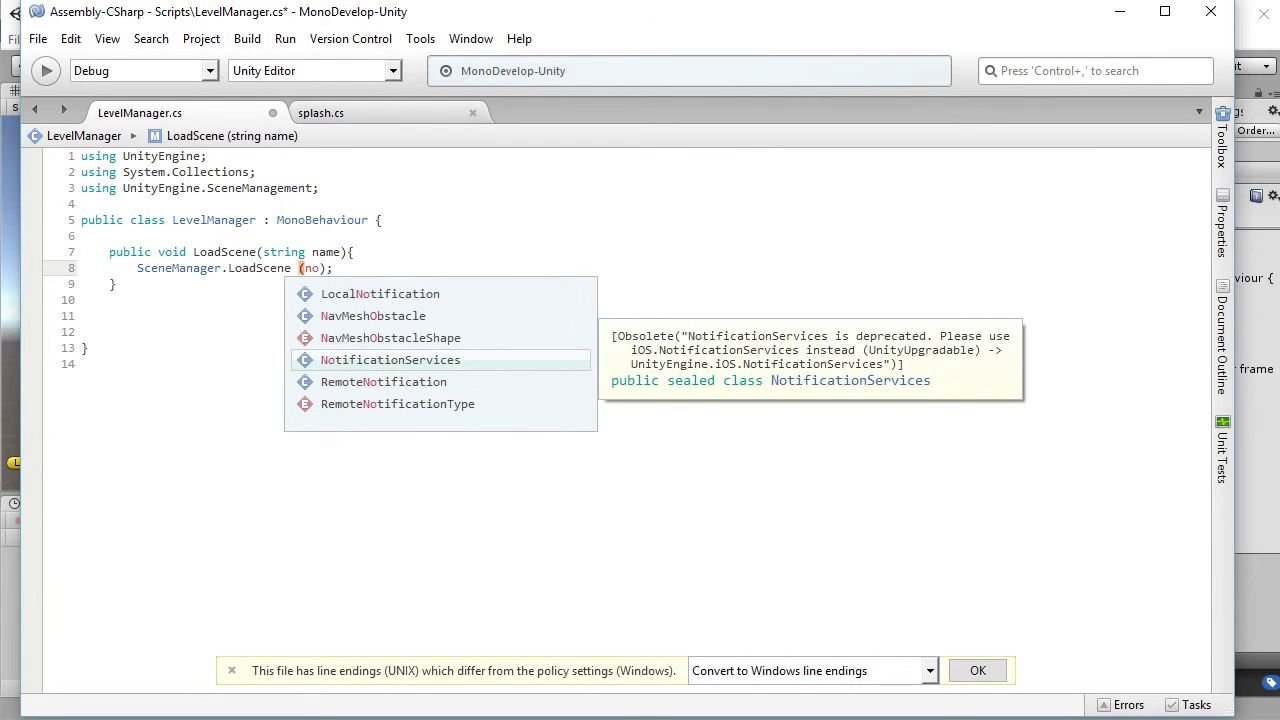
pyautogui.press('BackSpace')
pyautogui.write('a')
pyautogui.press('Return')
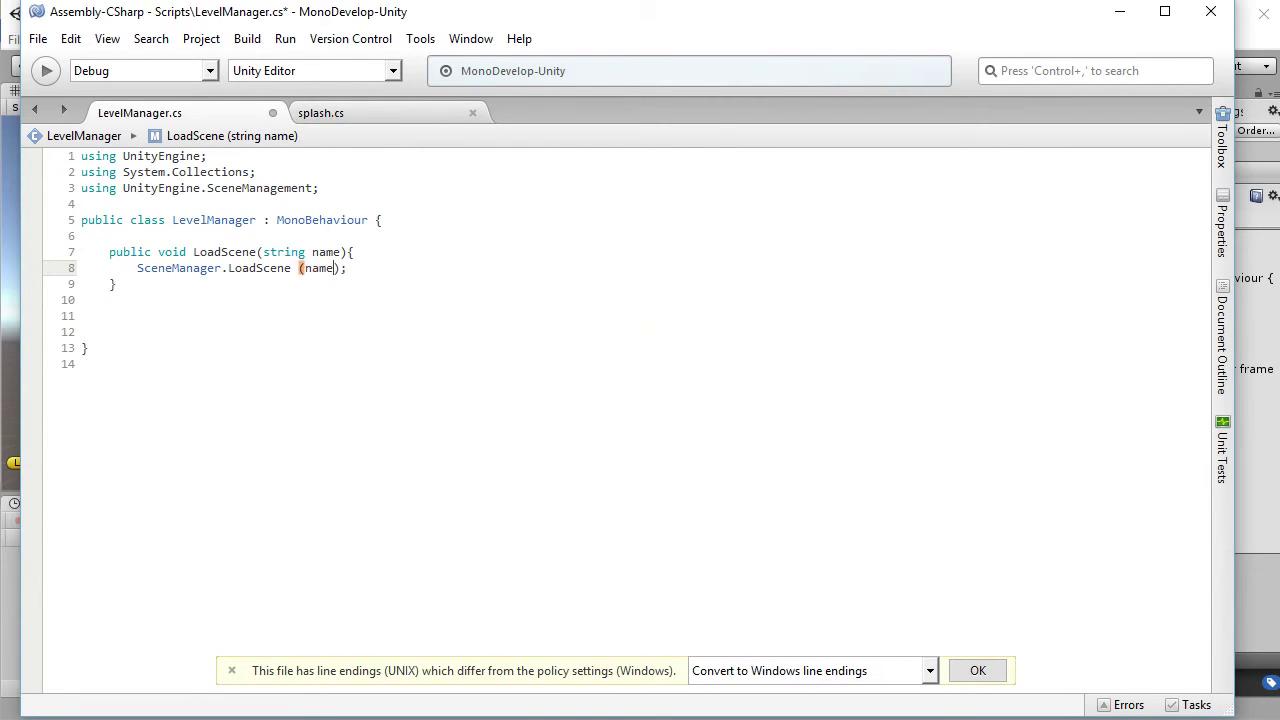
# - Place the caret on line 11 below LoadScene for the next method
pyautogui.click(347, 268)
pyautogui.press('Down')
pyautogui.press('Down')
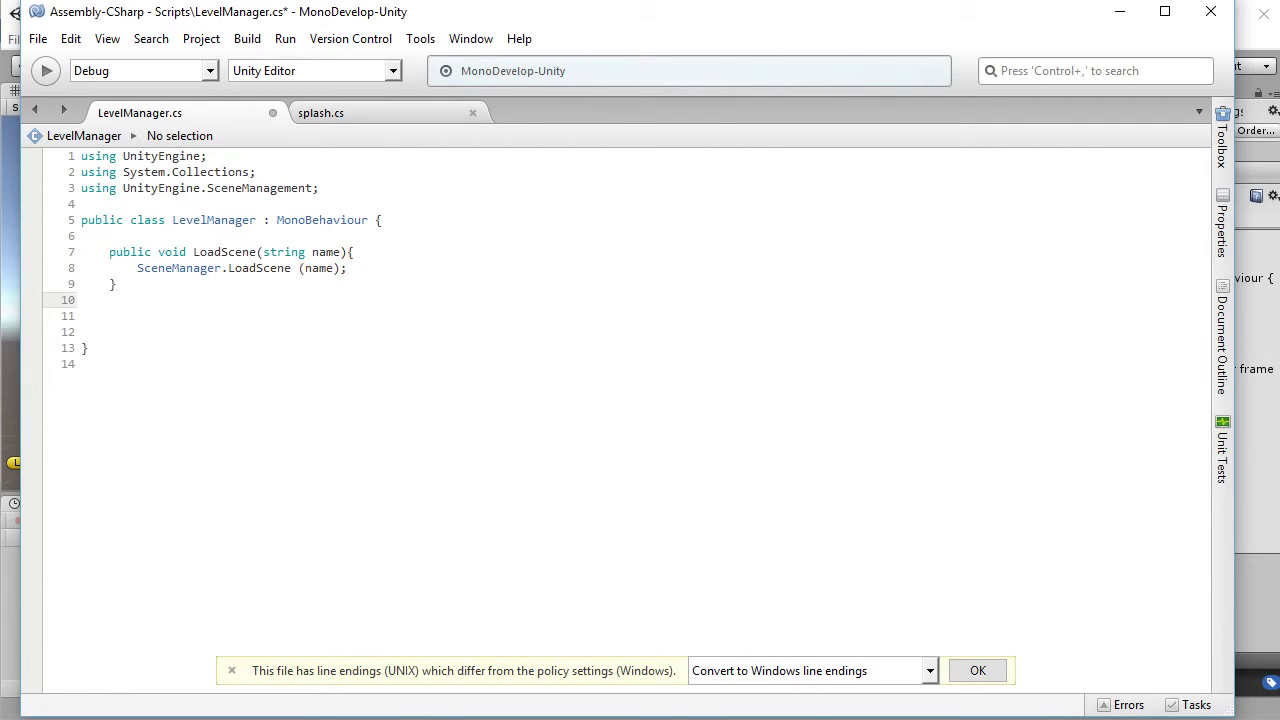
pyautogui.doubleClick(214, 254)
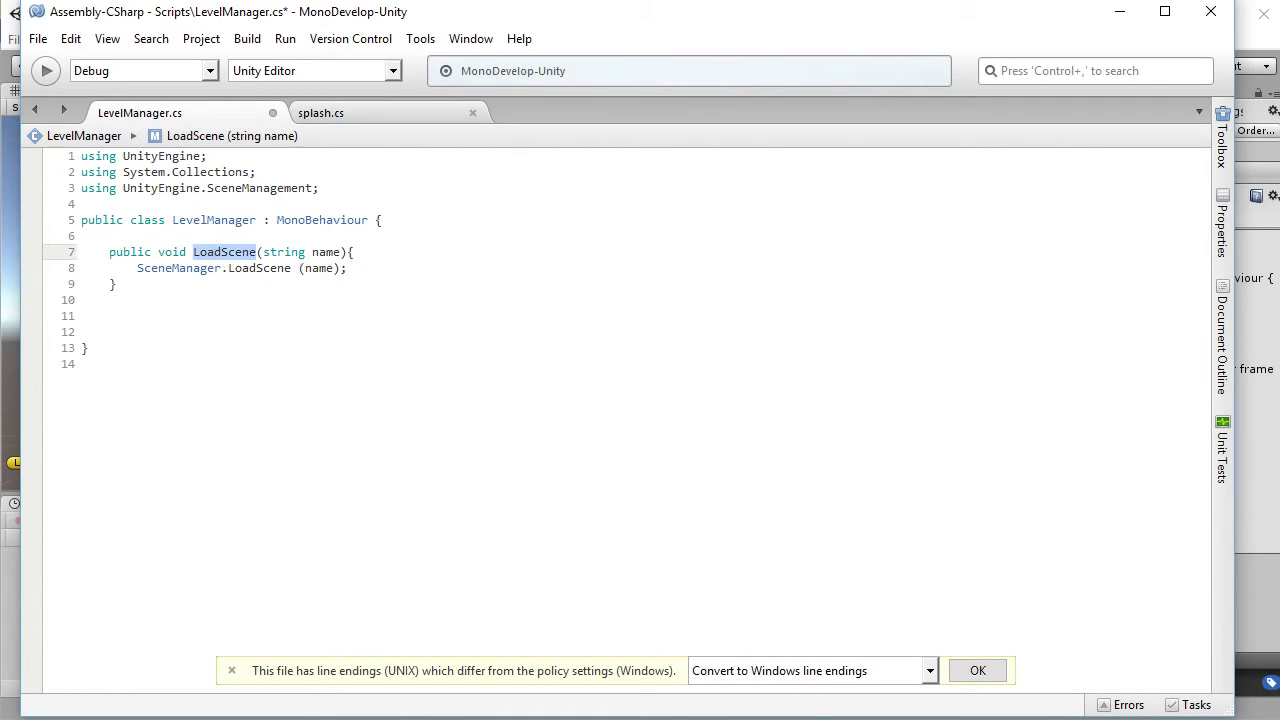
pyautogui.click(322, 257)
pyautogui.click(328, 322)
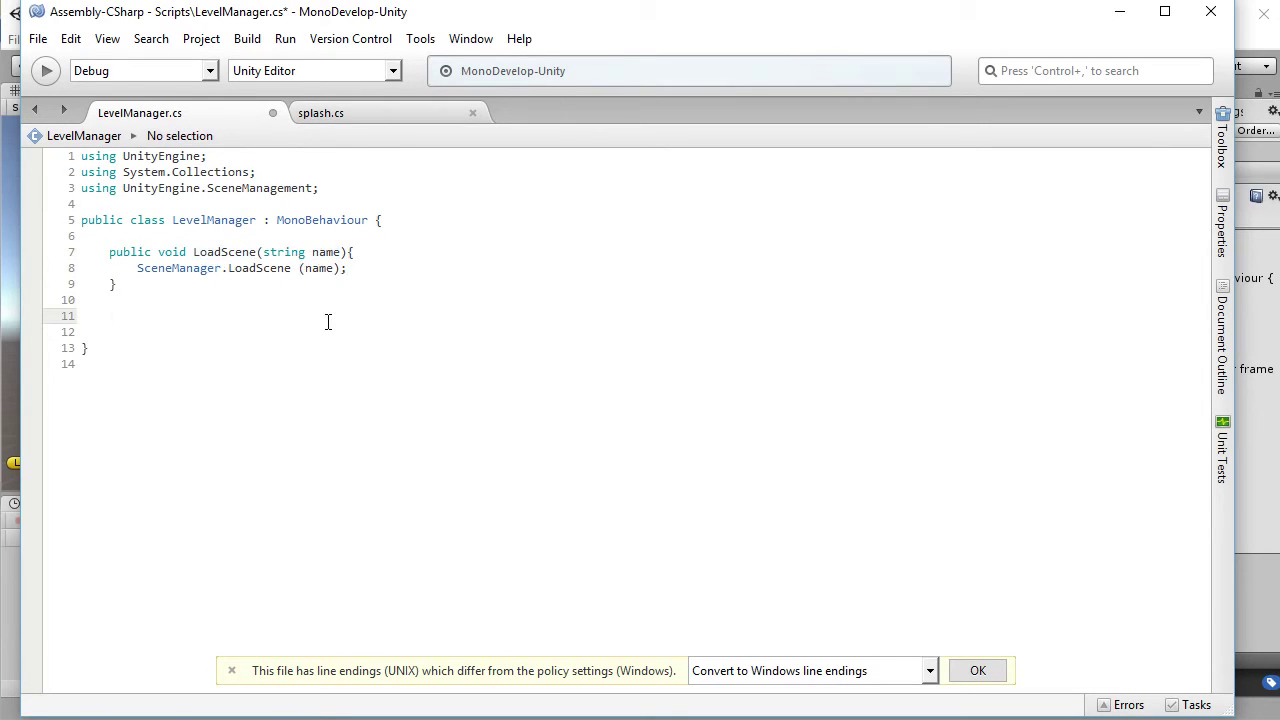
# - Declare 'public void QuitGame()' with an empty braced body below LoadScene
pyautogui.write('public vo')
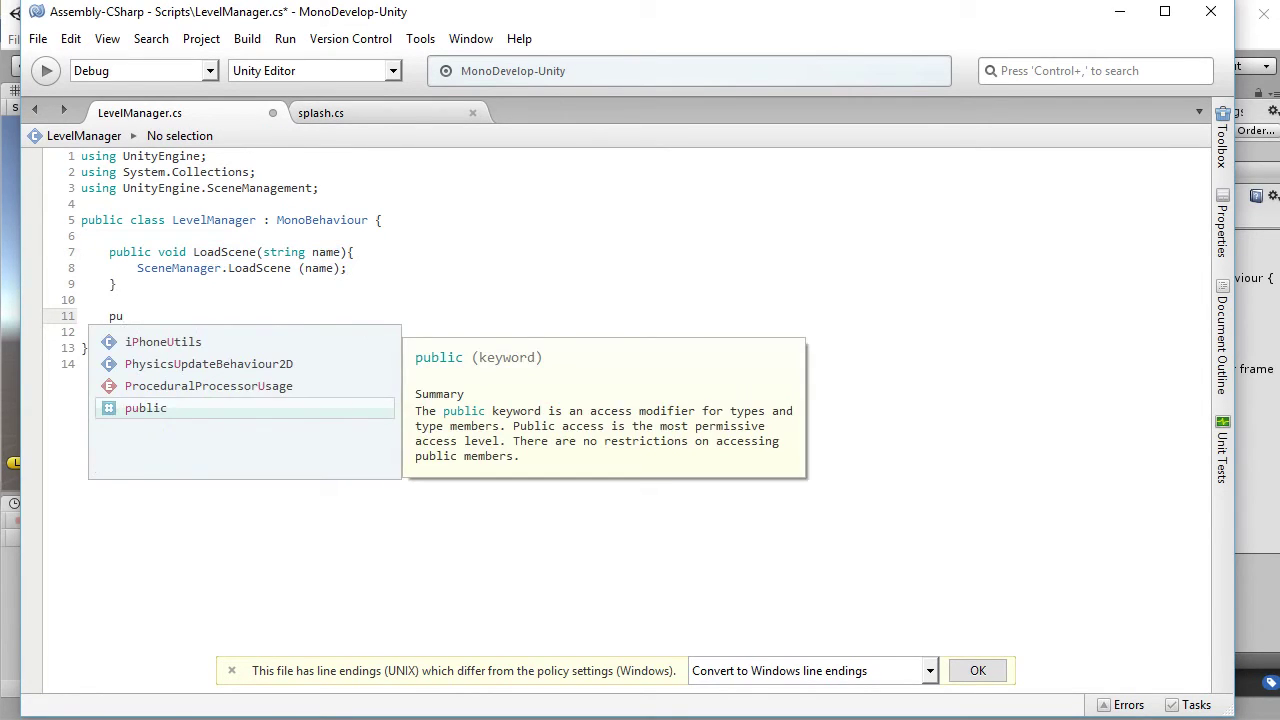
pyautogui.press('Return')
pyautogui.write('vo')
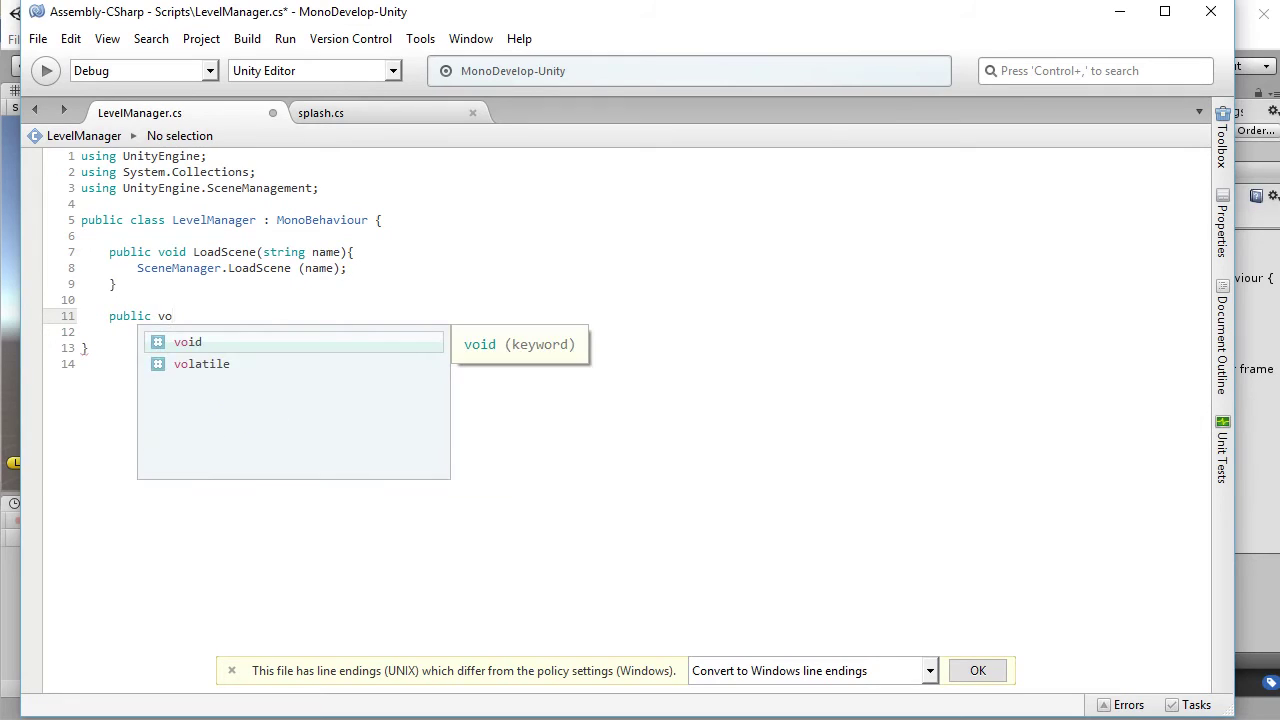
pyautogui.press('Return')
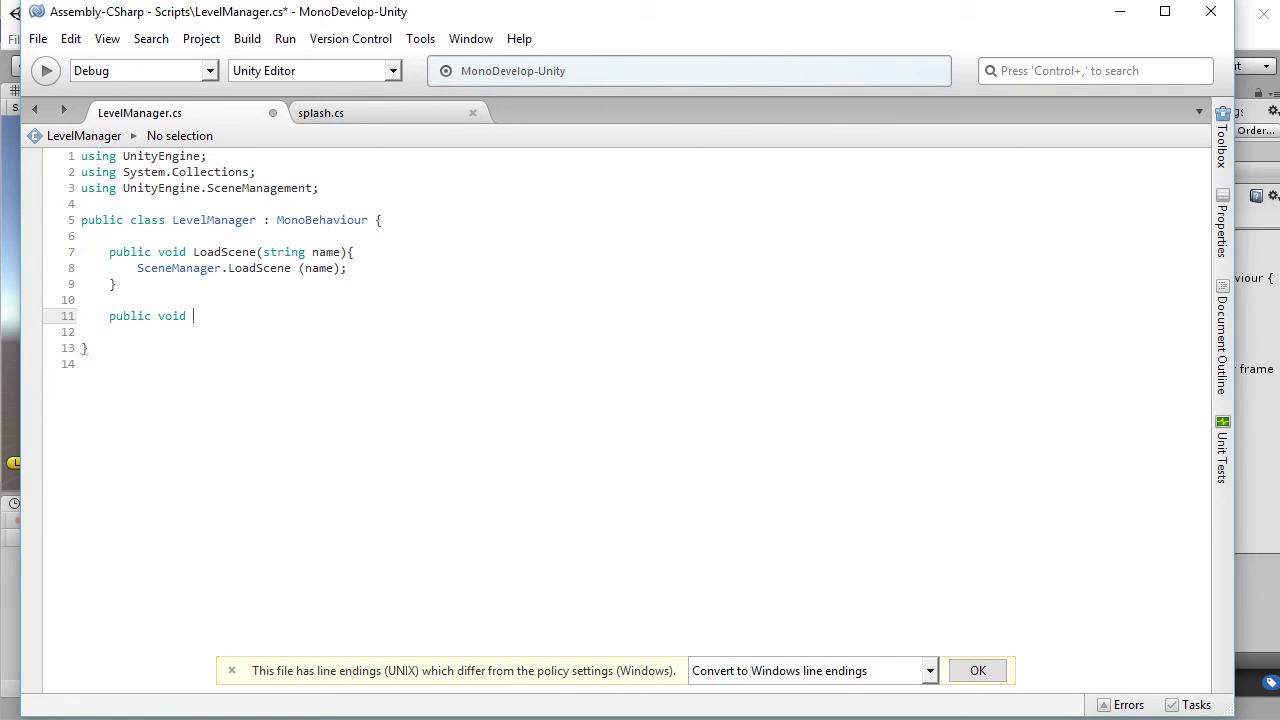
pyautogui.write('Q')
pyautogui.write('Game')
pyautogui.write('(){')
pyautogui.press('Return')
pyautogui.press('Return')
pyautogui.write('}')
pyautogui.press('Up')
# - Write 'Application.Quit();' inside the QuitGame body
pyautogui.write('Ap')
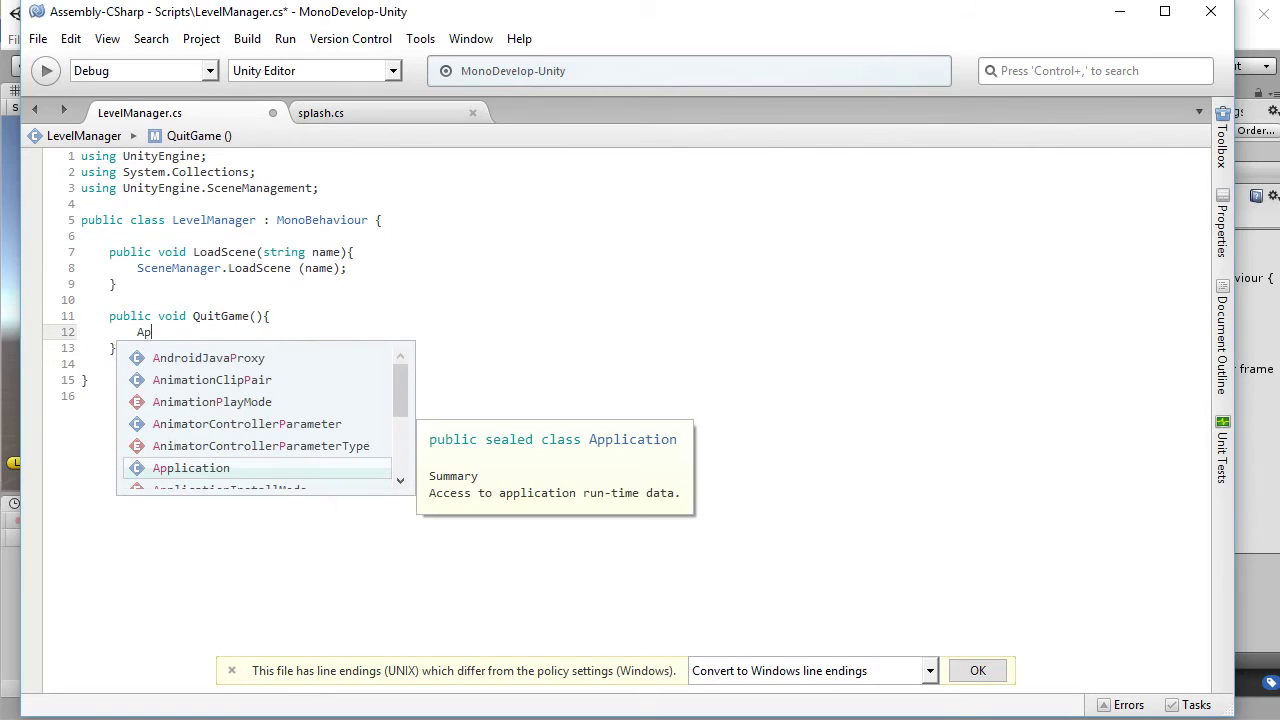
pyautogui.press('Return')
pyautogui.write('.Q')
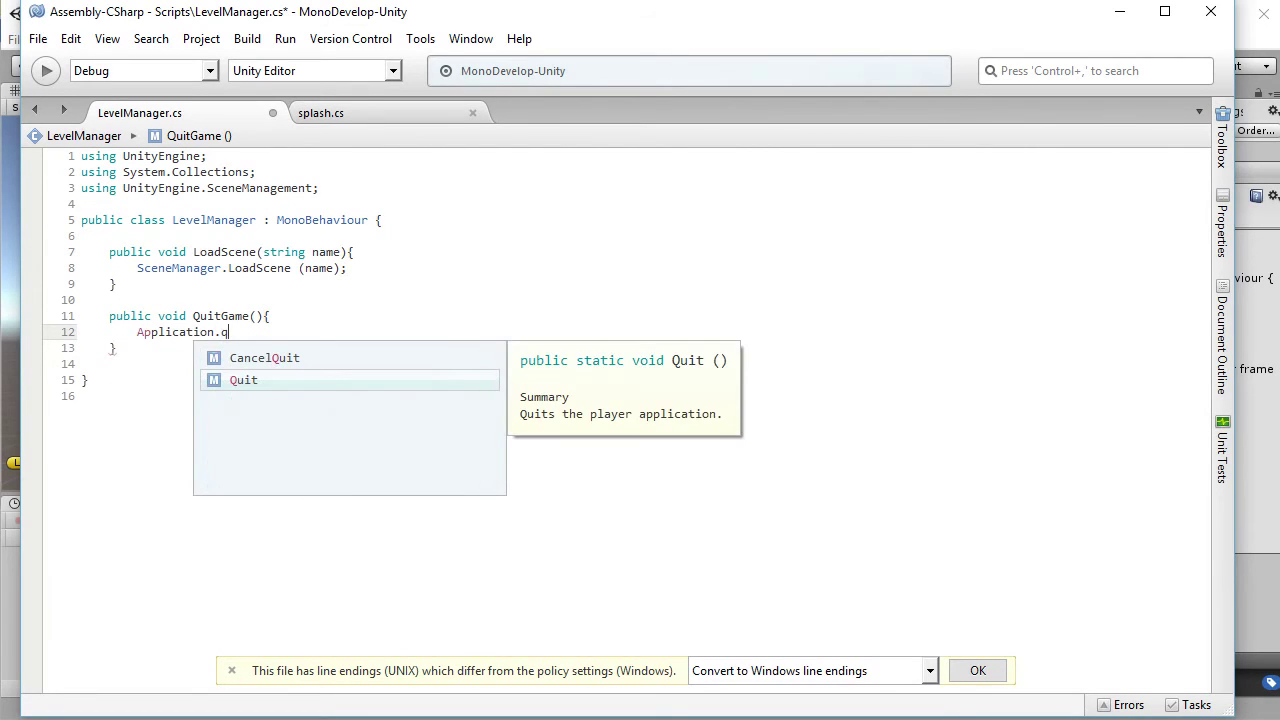
pyautogui.press('Return')
pyautogui.write('();')
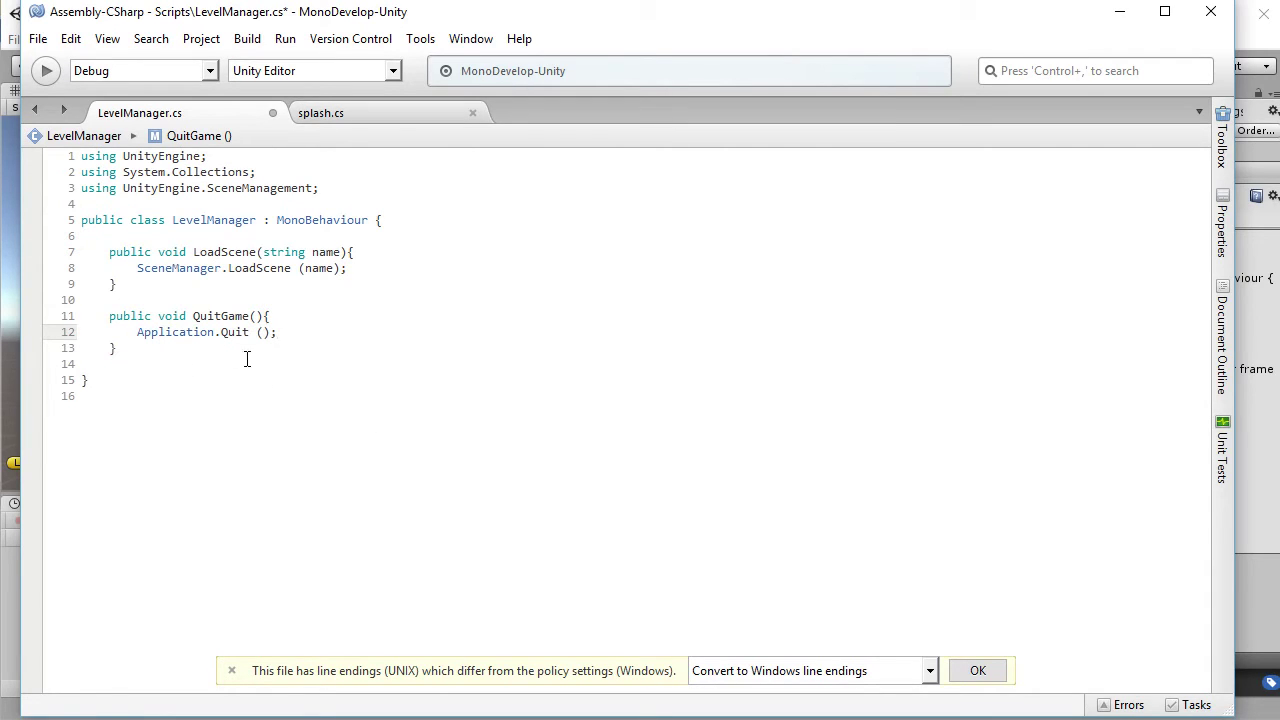
# - Save LevelManager.cs and return to the Unity editor
pyautogui.click(50, 45)
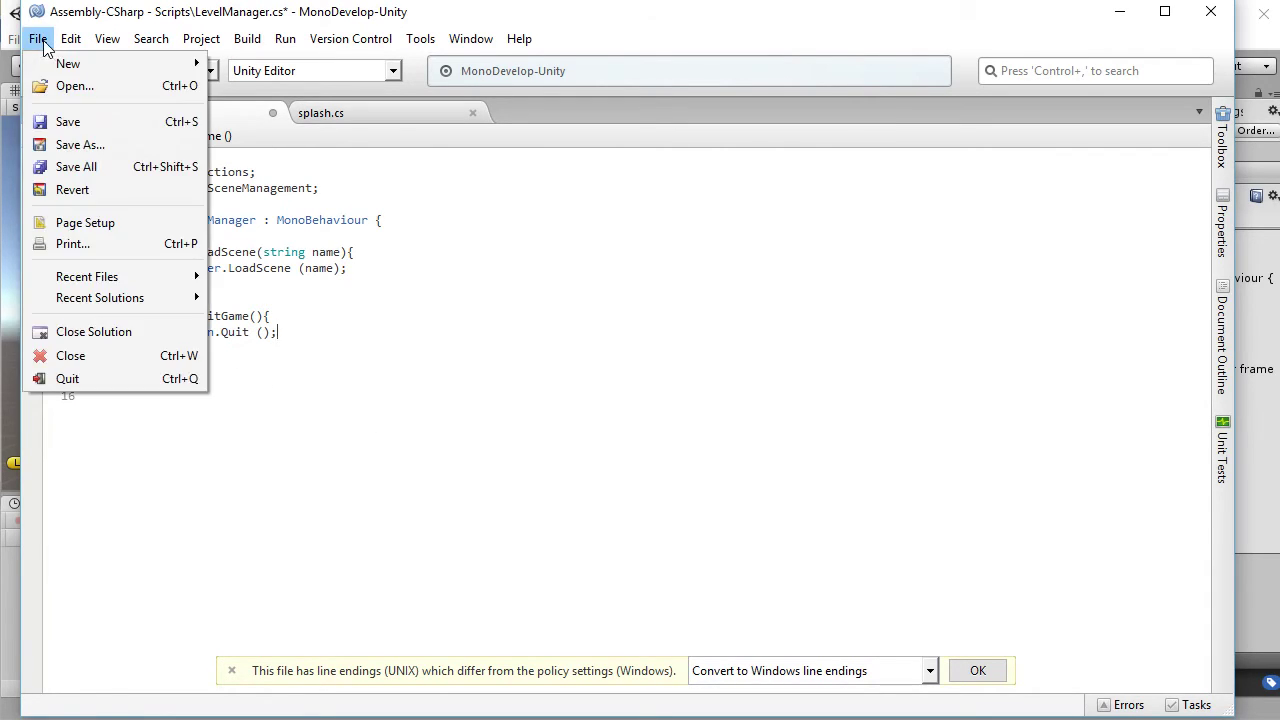
pyautogui.click(68, 123)
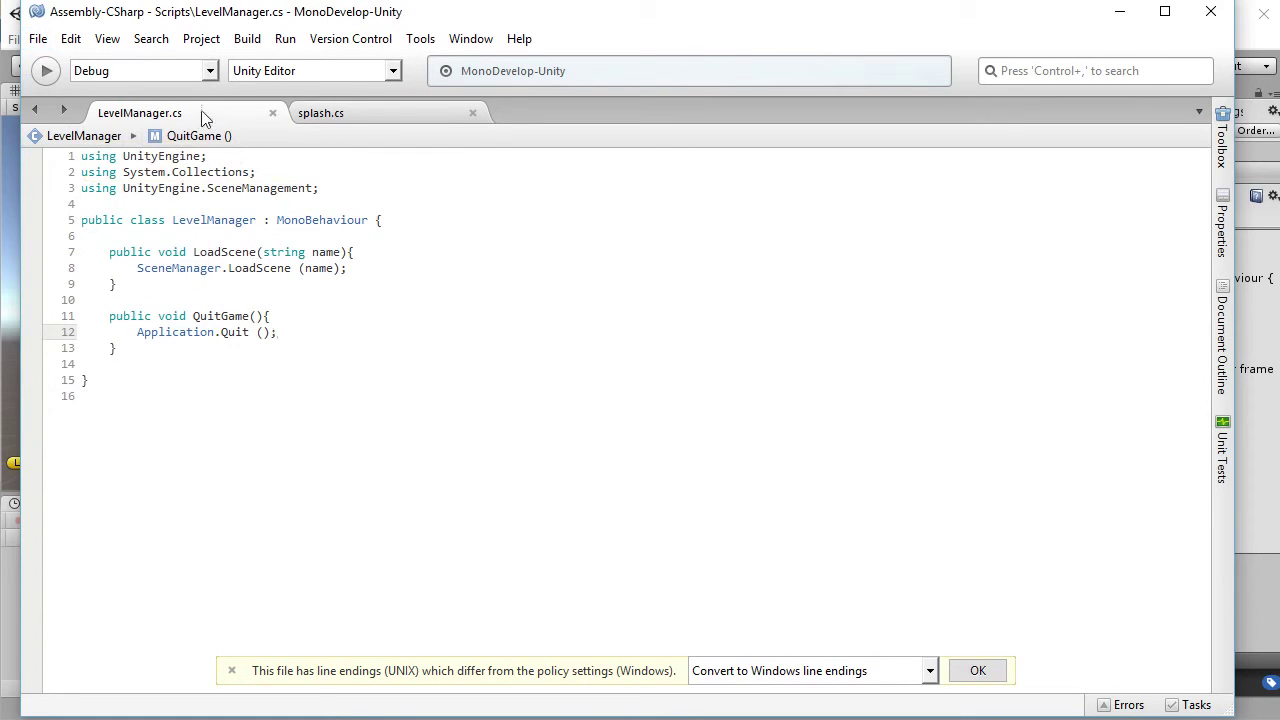
pyautogui.click(1122, 17)
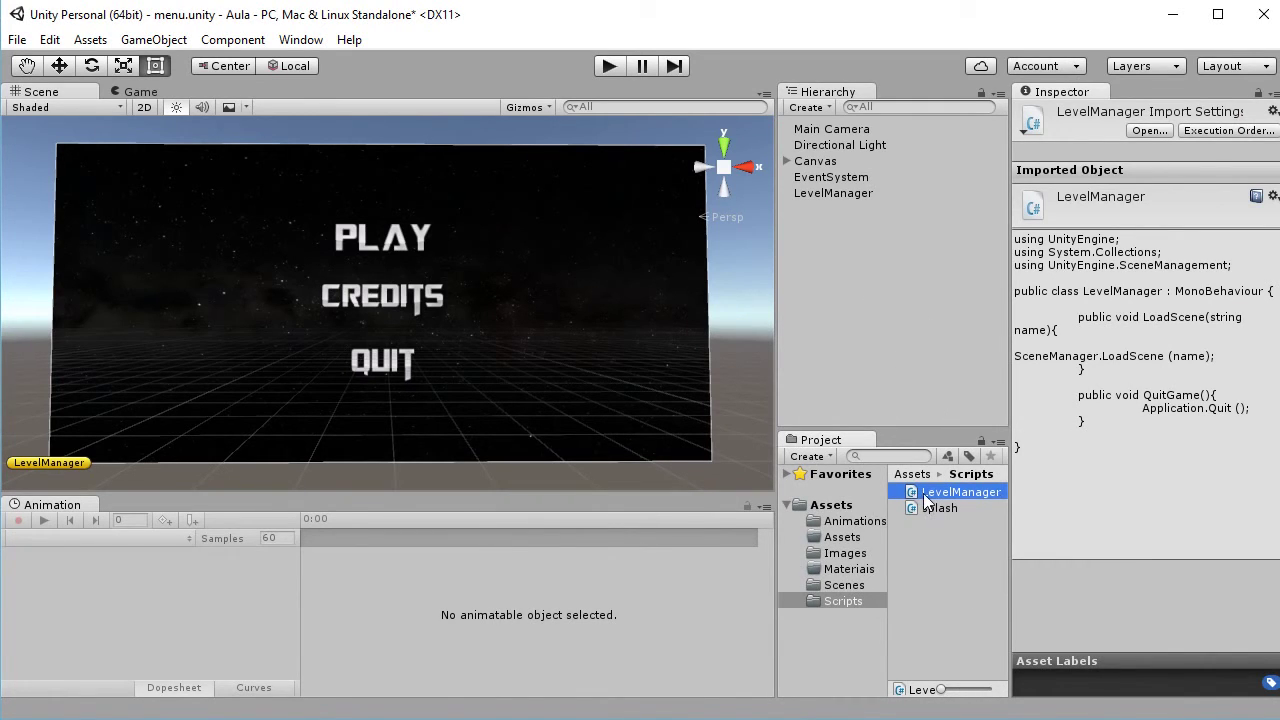
# - Drag the LevelManager script onto the LevelManager game object as a component
pyautogui.click(833, 193)
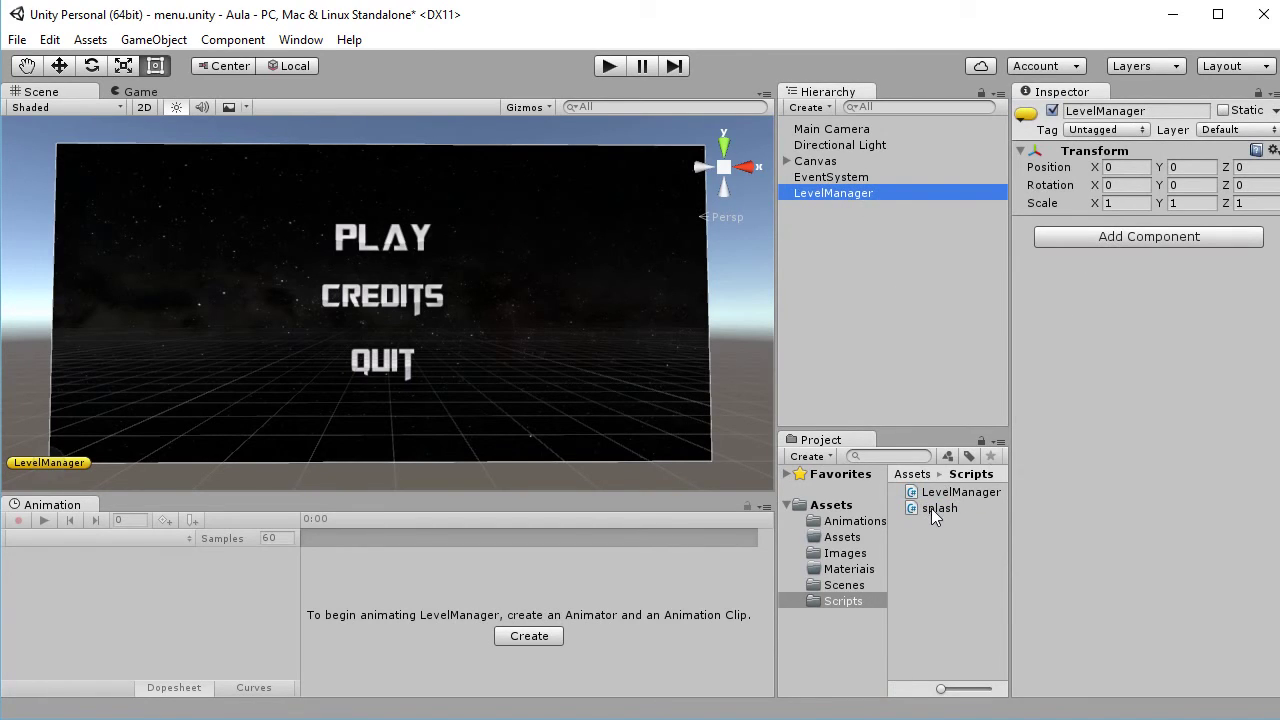
pyautogui.moveTo(930, 498); pyautogui.dragTo(1130, 250)
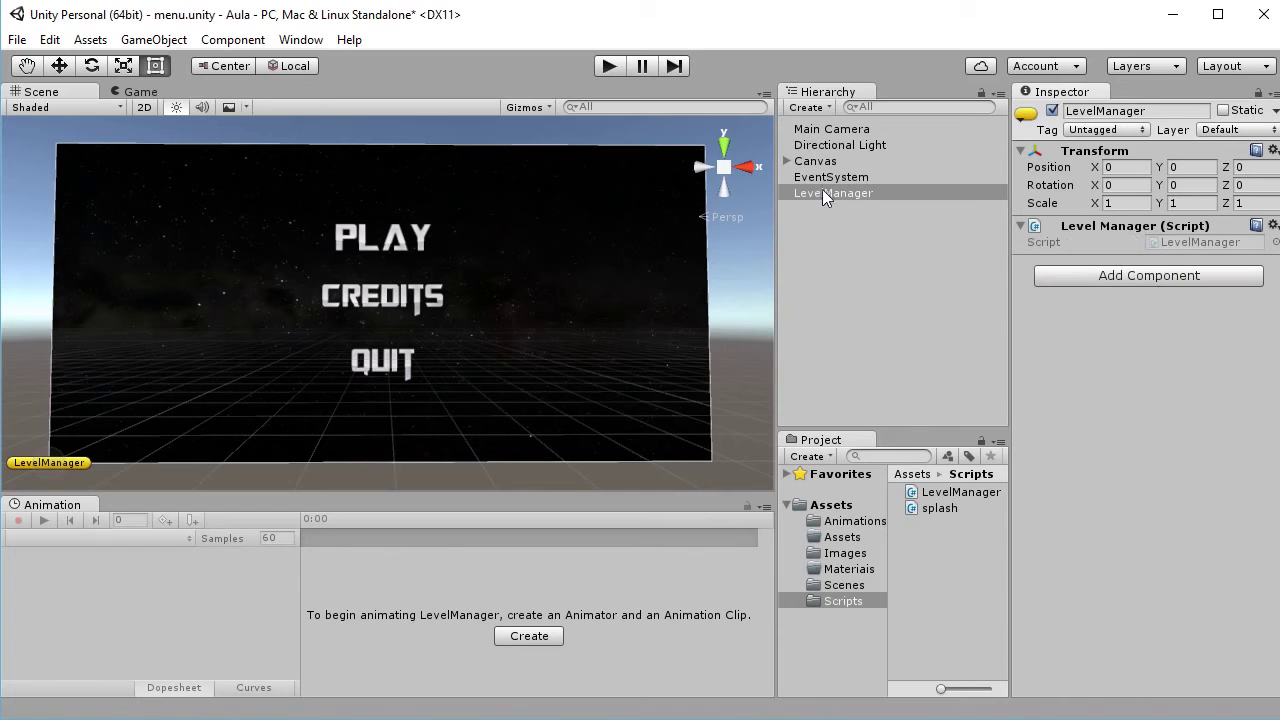
pyautogui.click(815, 162)
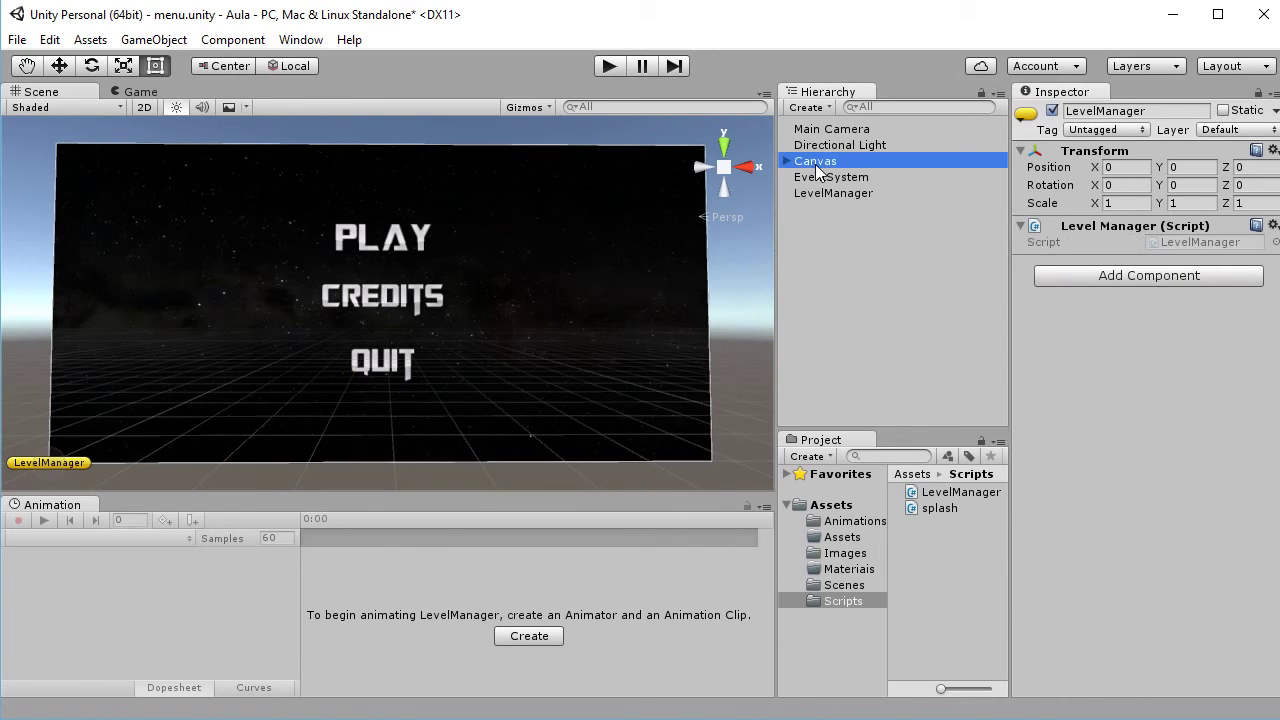
# - Add an On Click entry to btn_play targeting the LevelManager object
pyautogui.click(787, 161)
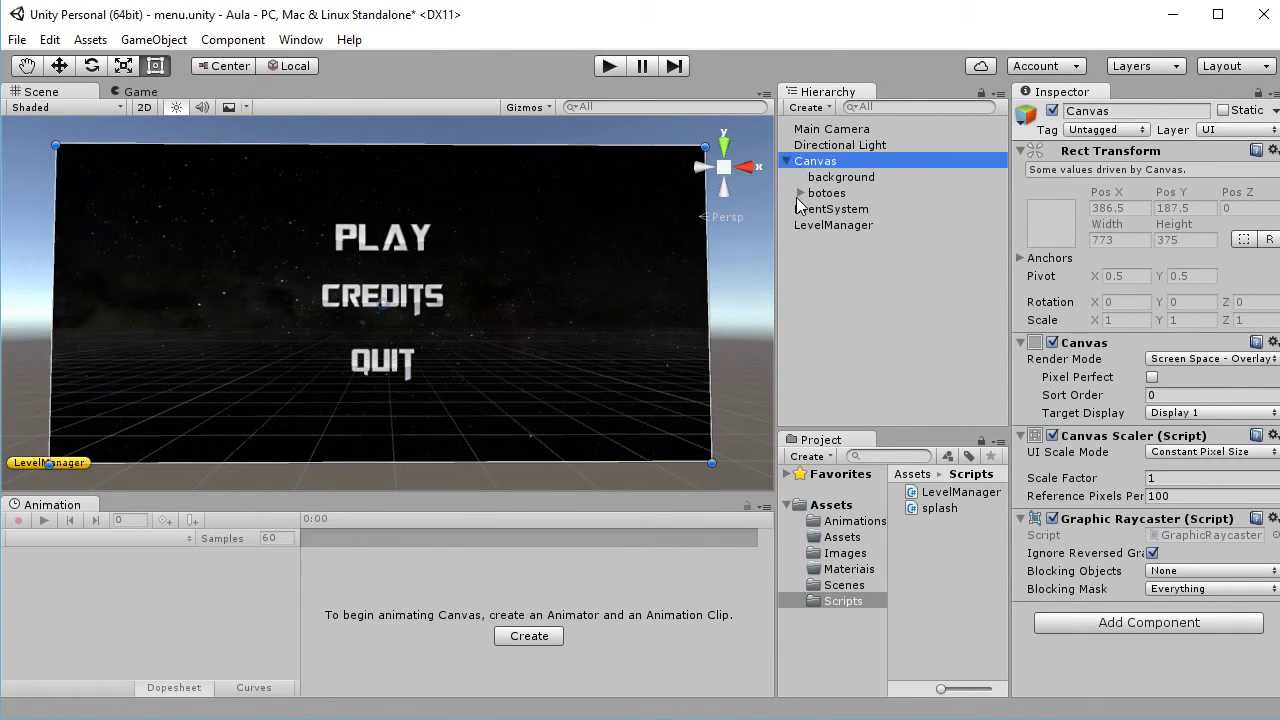
pyautogui.click(799, 194)
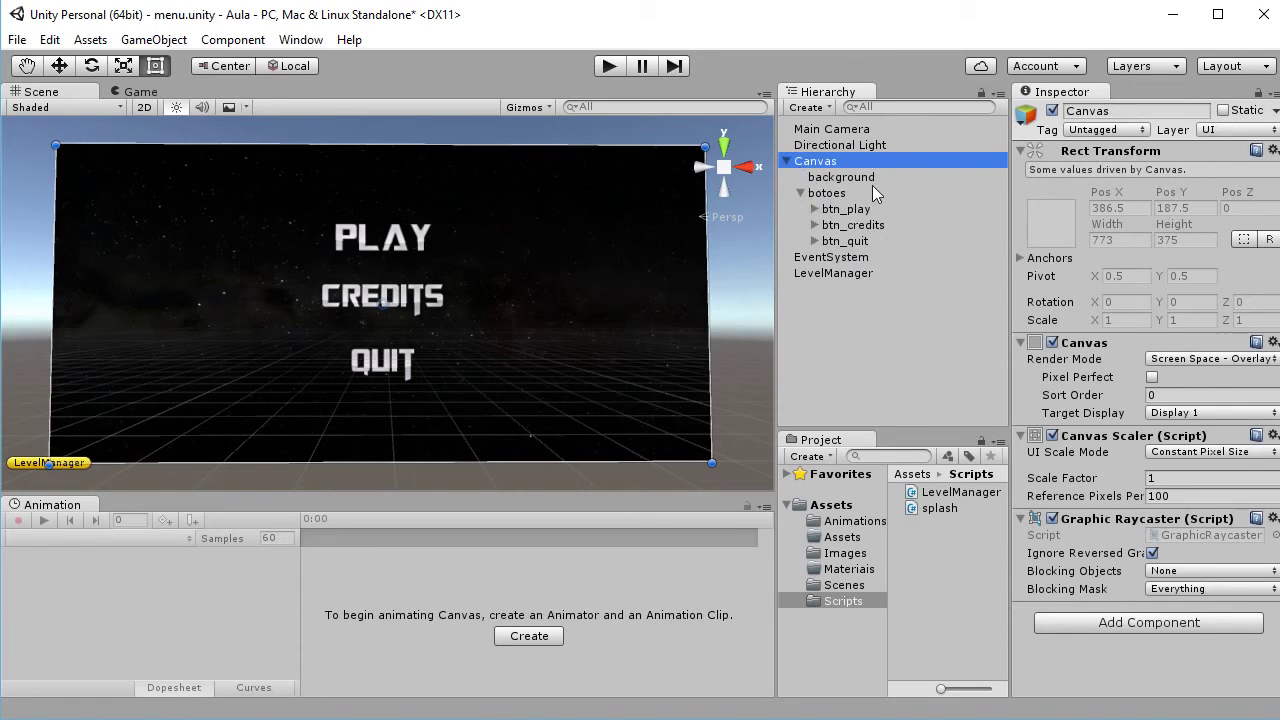
pyautogui.click(846, 210)
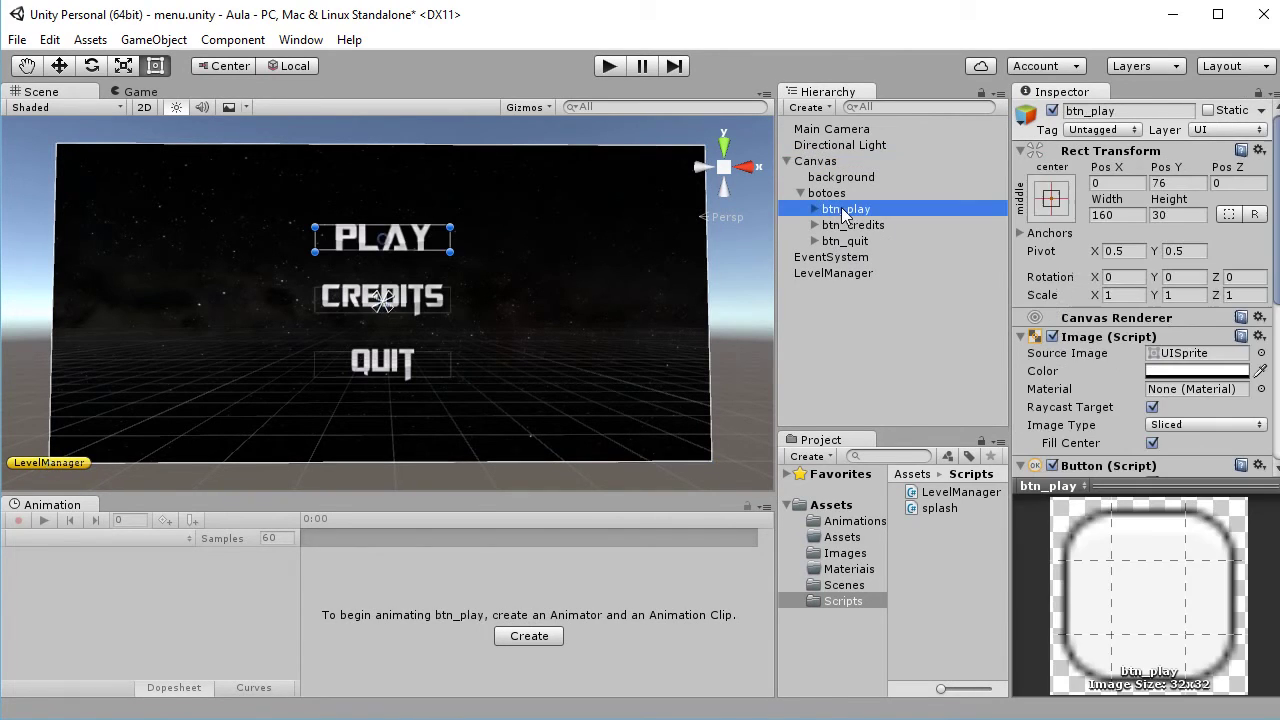
pyautogui.scroll(-5, 1193, 332)
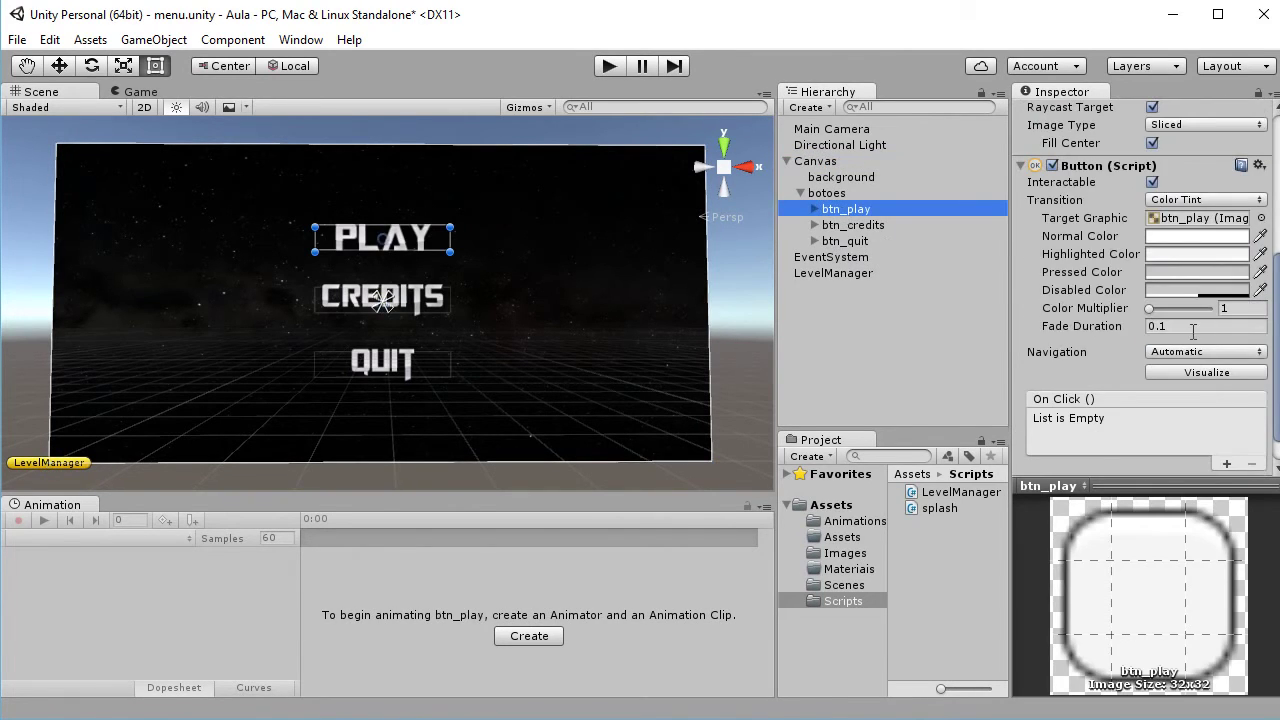
pyautogui.click(1095, 486)
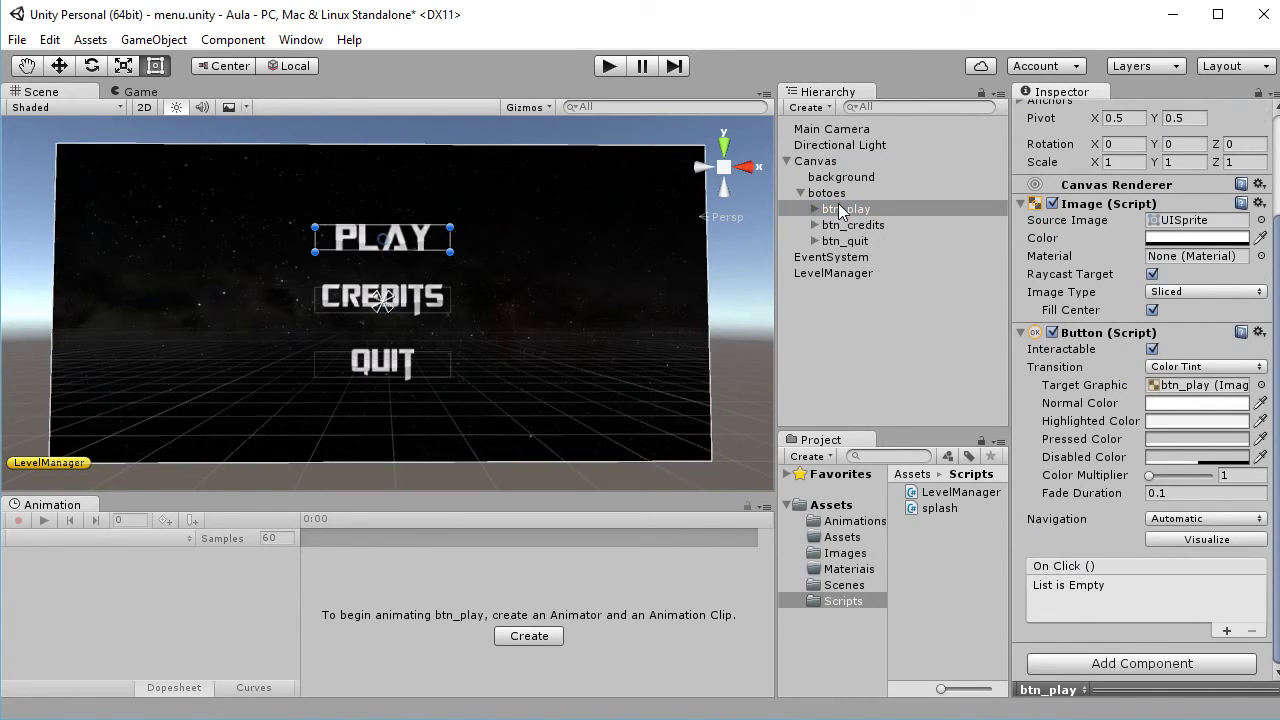
pyautogui.click(1227, 630)
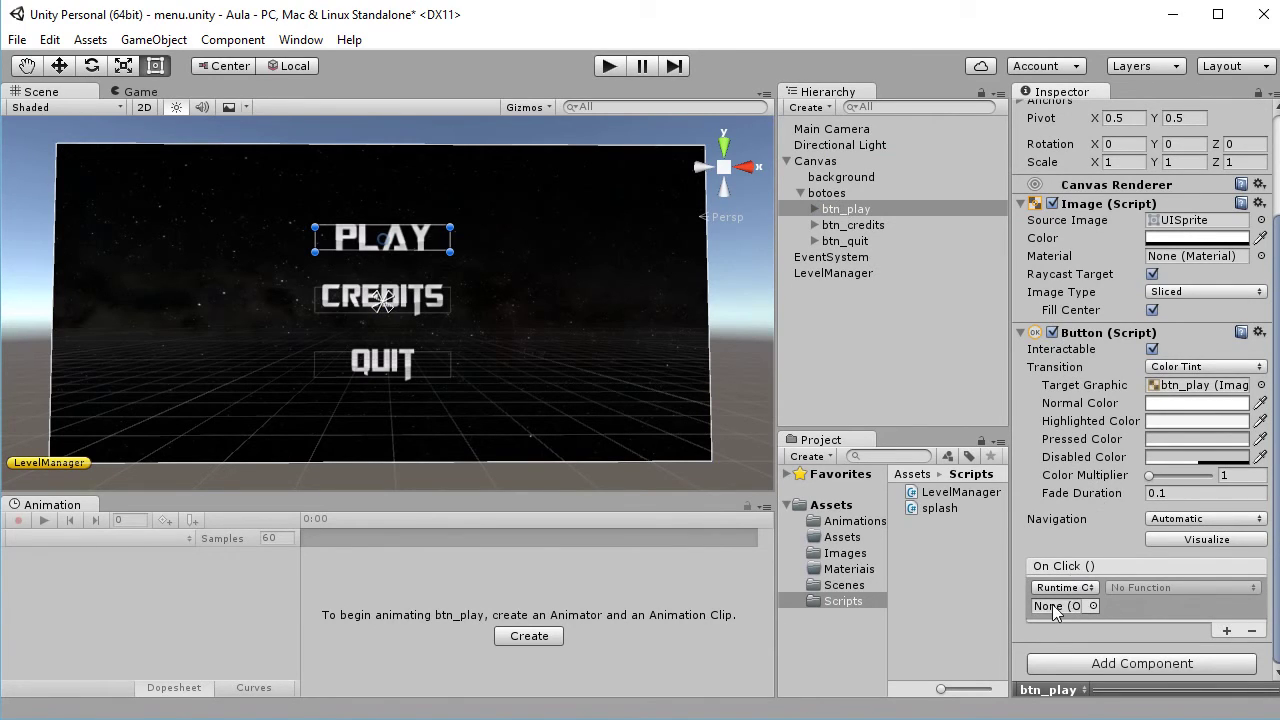
pyautogui.moveTo(819, 274); pyautogui.dragTo(1050, 605)
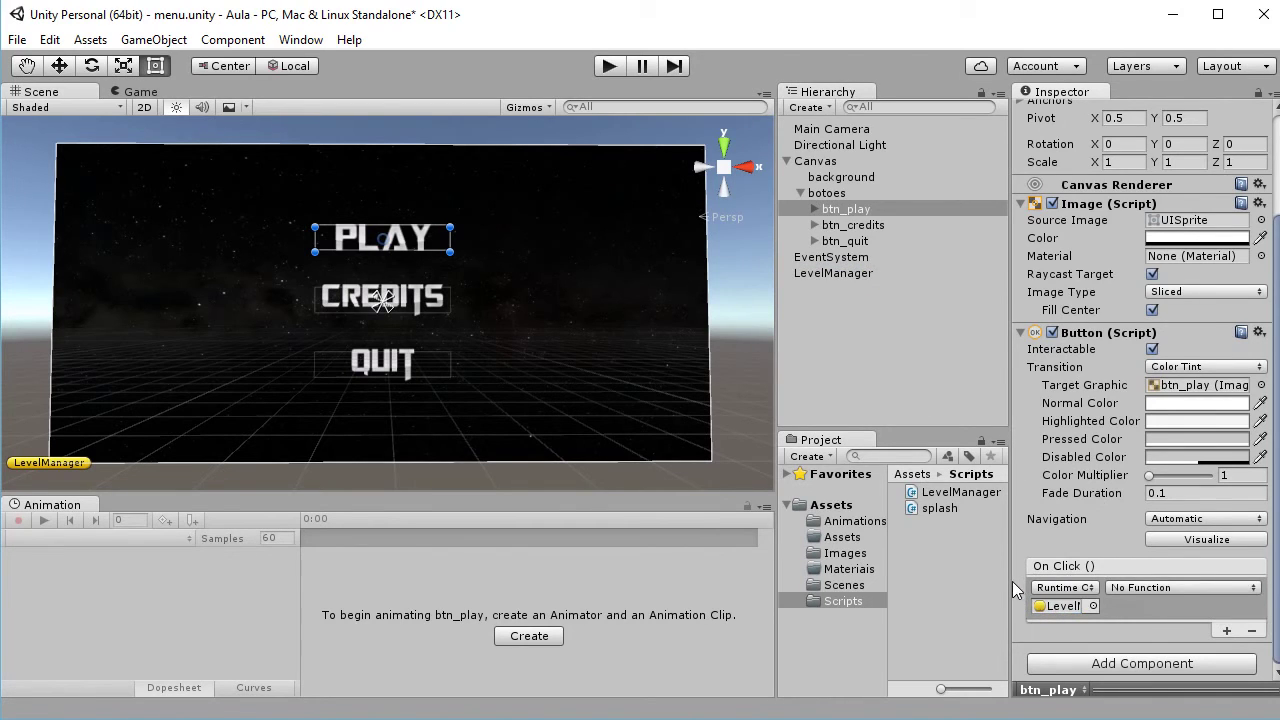
pyautogui.moveTo(1012, 581); pyautogui.dragTo(918, 583)
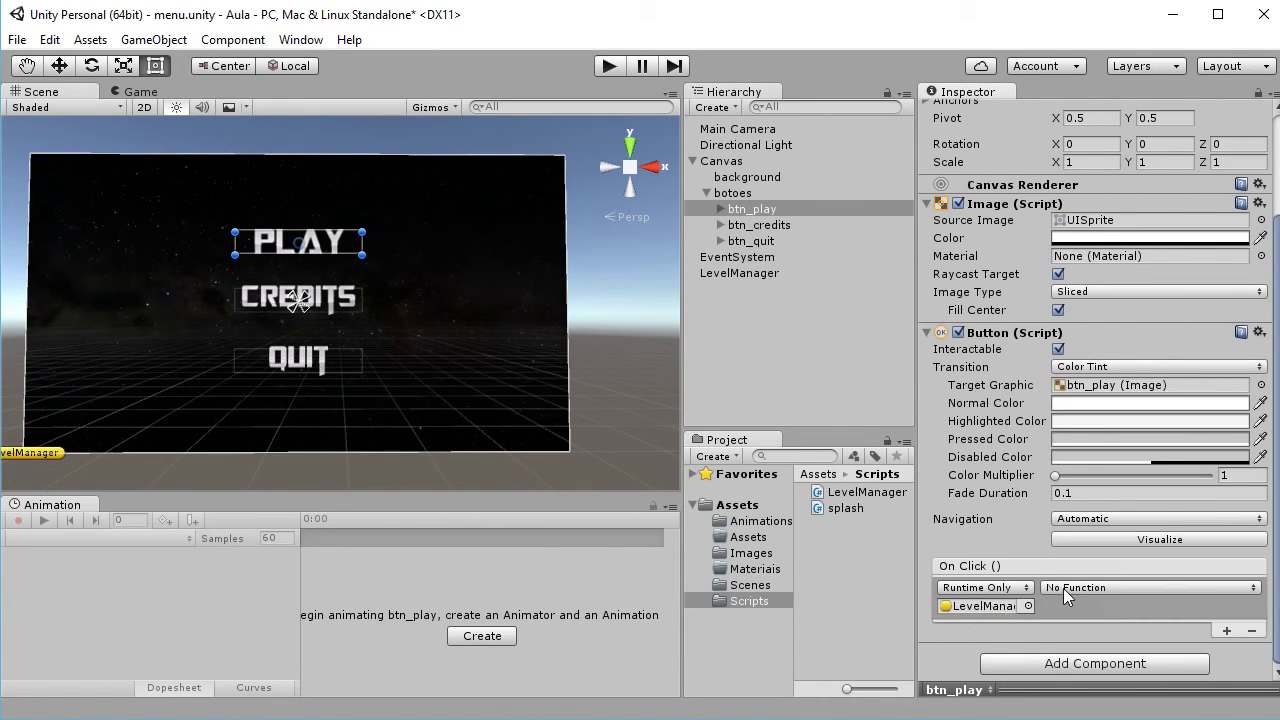
# - Set the entry to call LevelManager.LoadScene with scene name cena1
pyautogui.click(1099, 588)
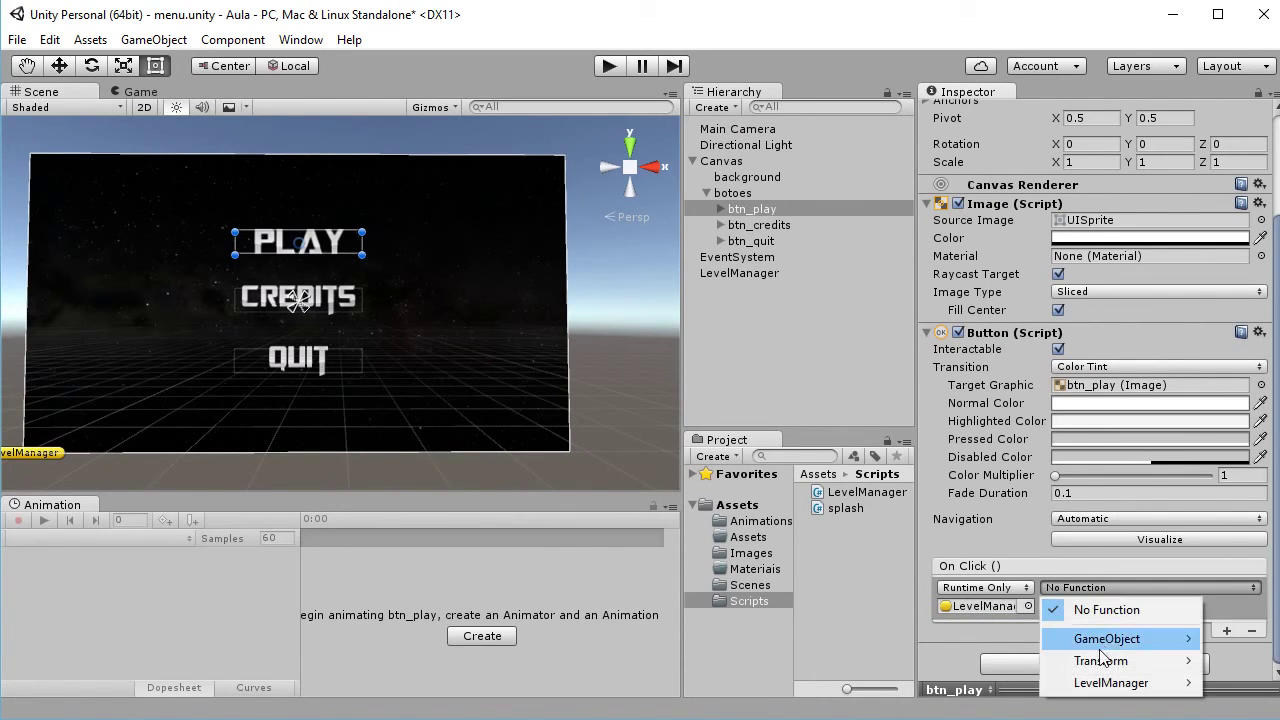
pyautogui.moveTo(1097, 683)
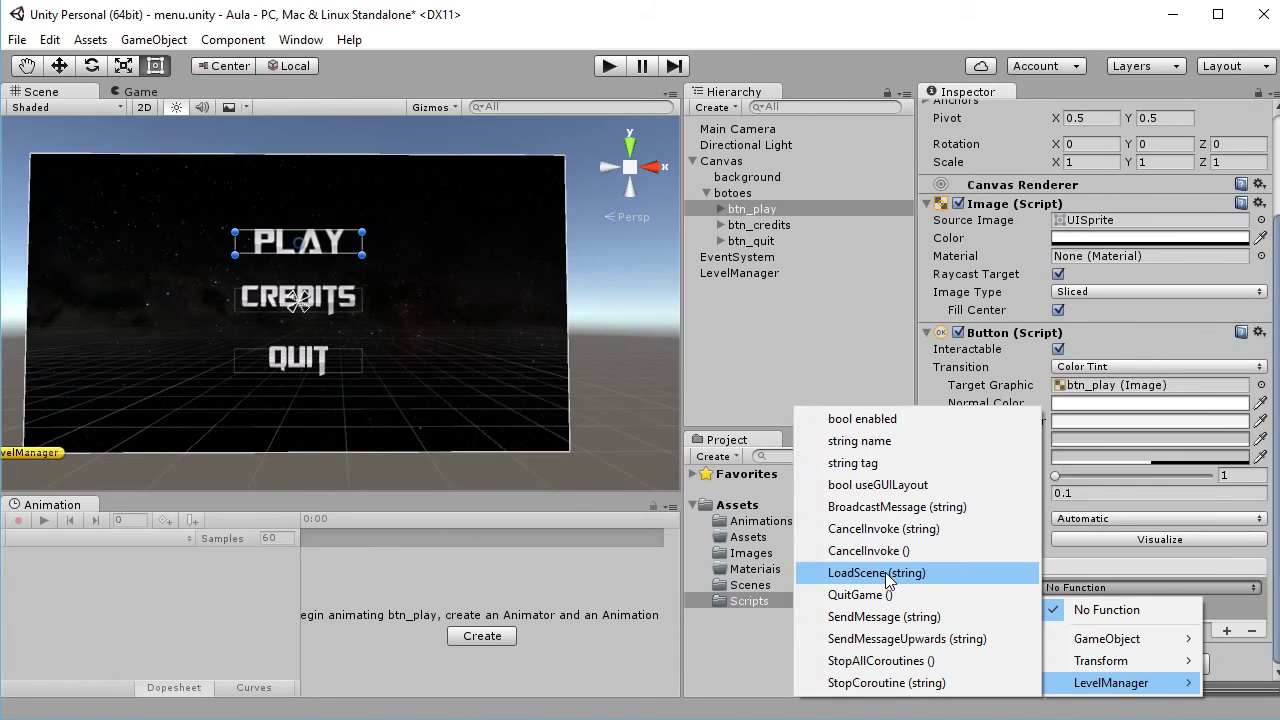
pyautogui.click(886, 575)
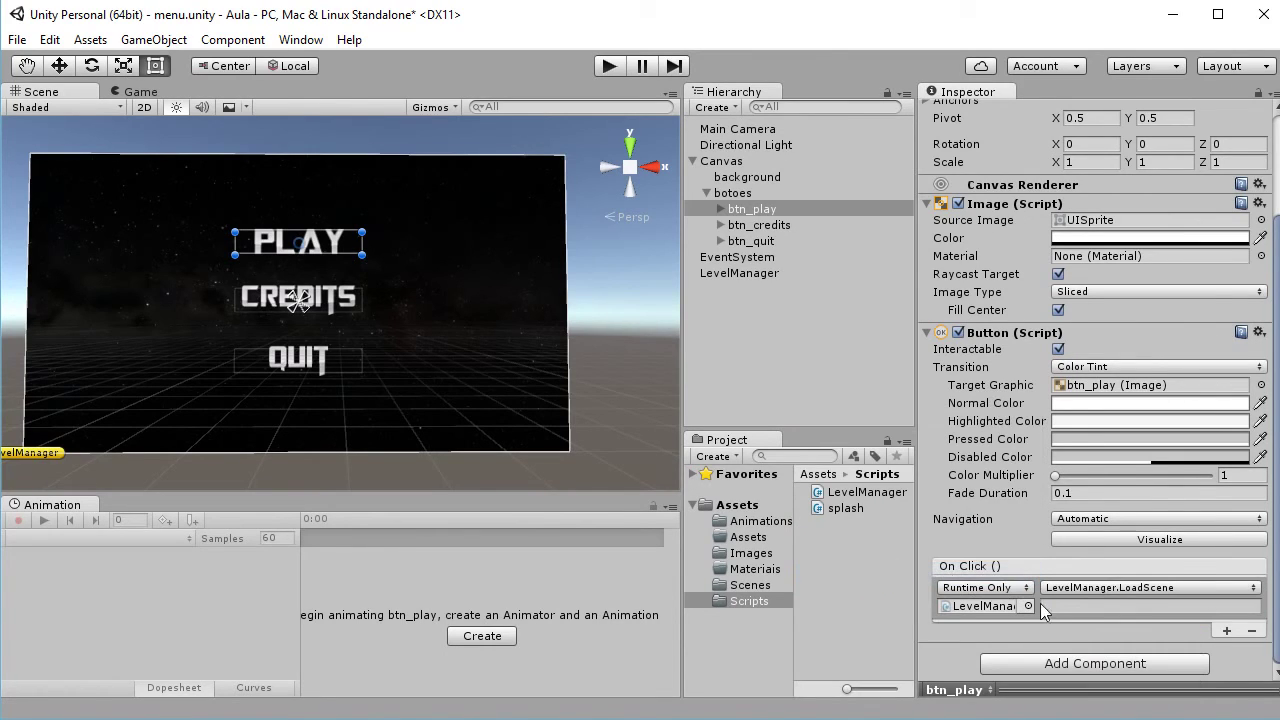
pyautogui.click(1069, 605)
pyautogui.click(746, 587)
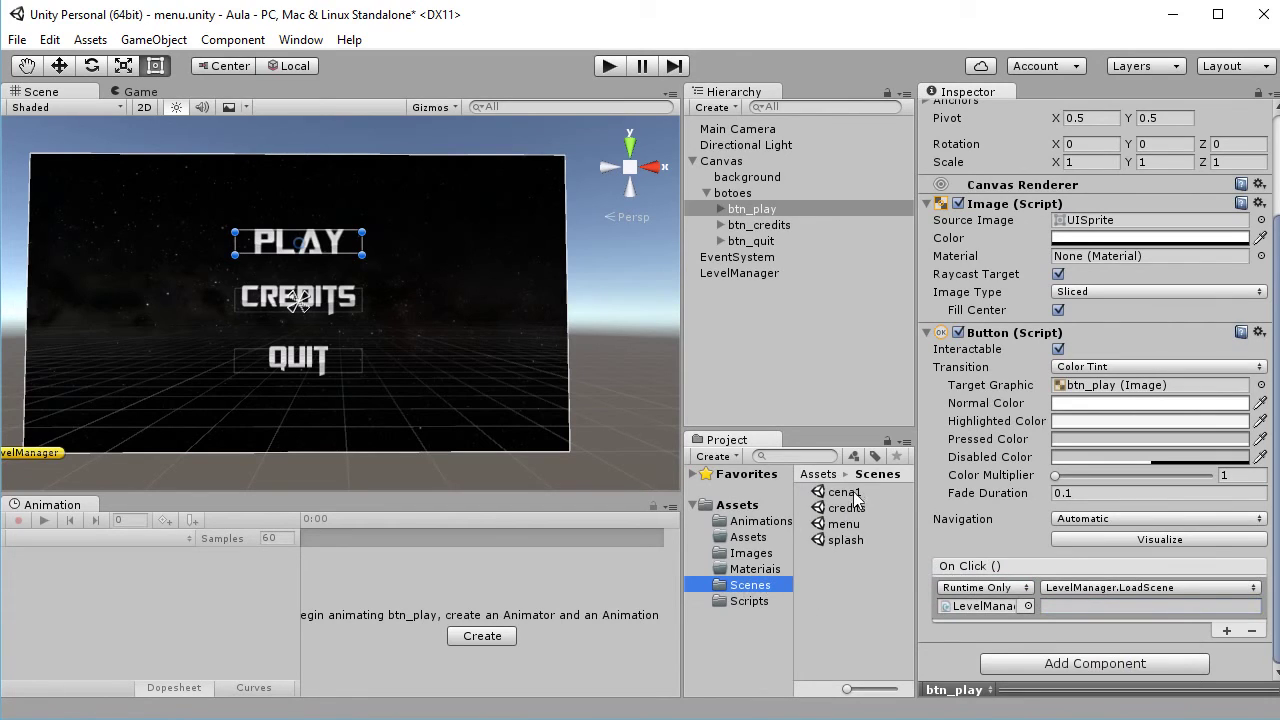
pyautogui.click(1071, 607)
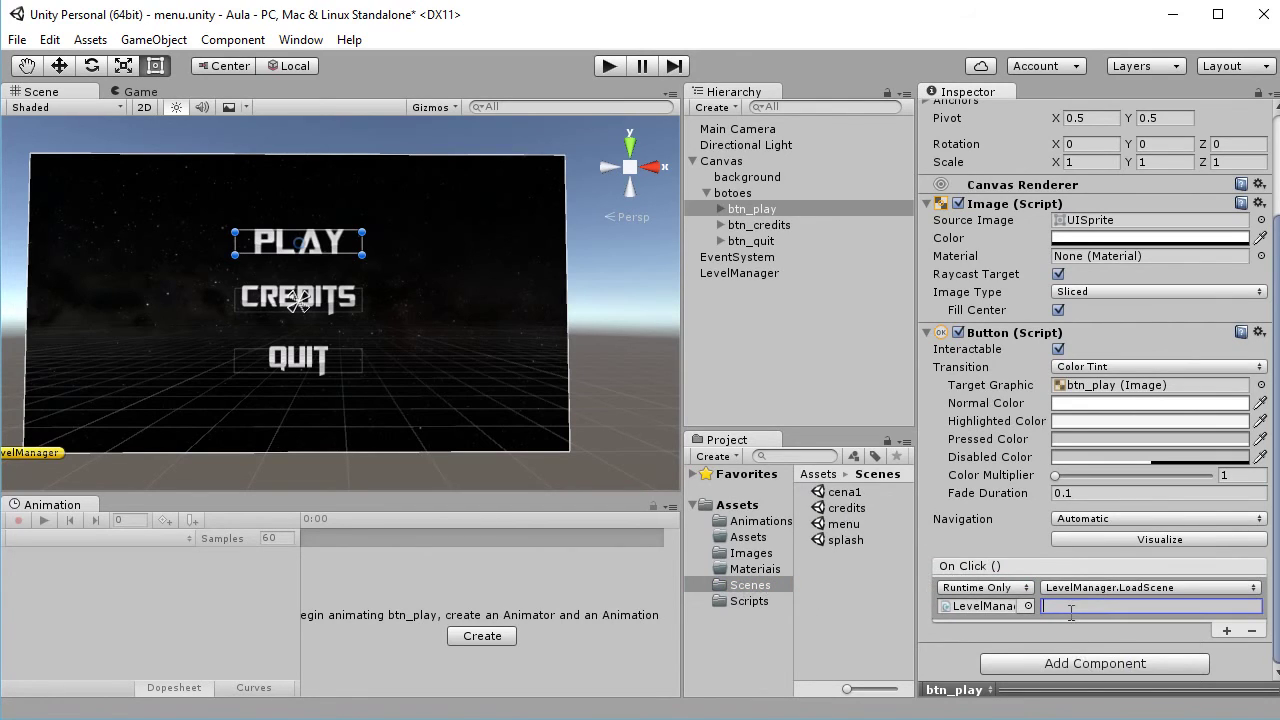
pyautogui.write('cena1')
# - Give btn_credits a single On Click entry targeting the LevelManager object
pyautogui.click(760, 225)
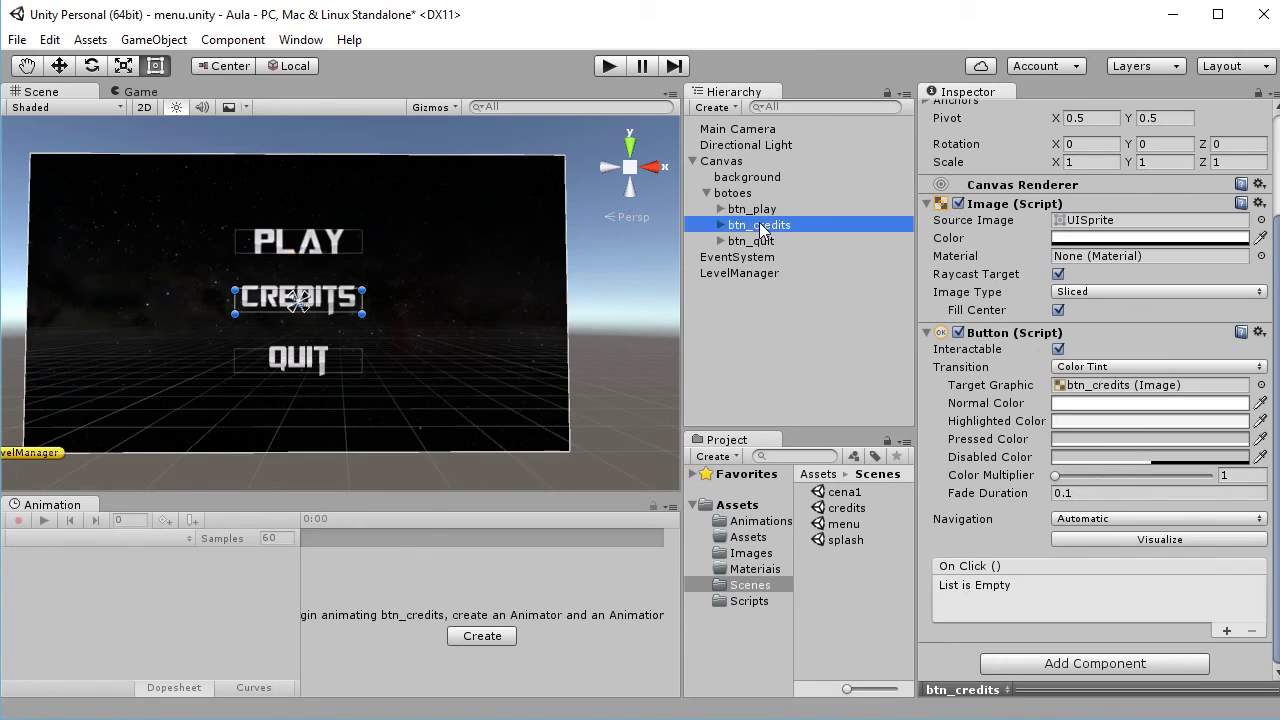
pyautogui.click(1227, 631)
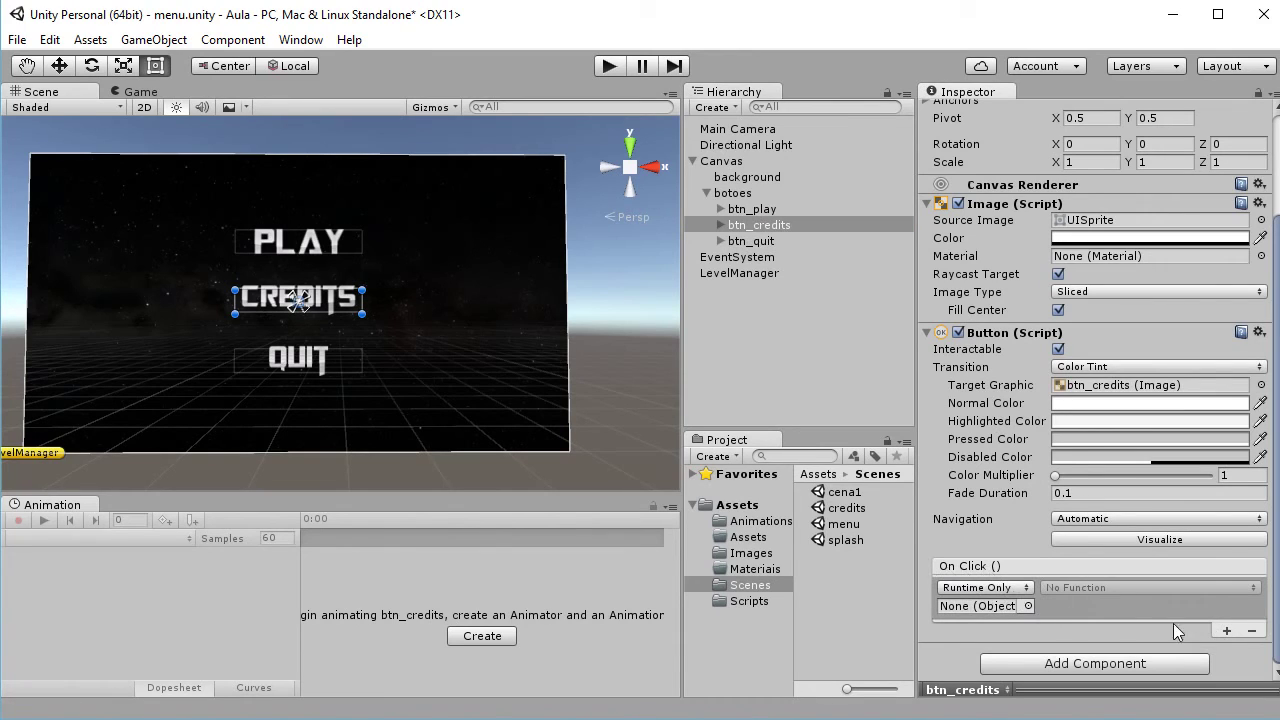
pyautogui.click(1226, 630)
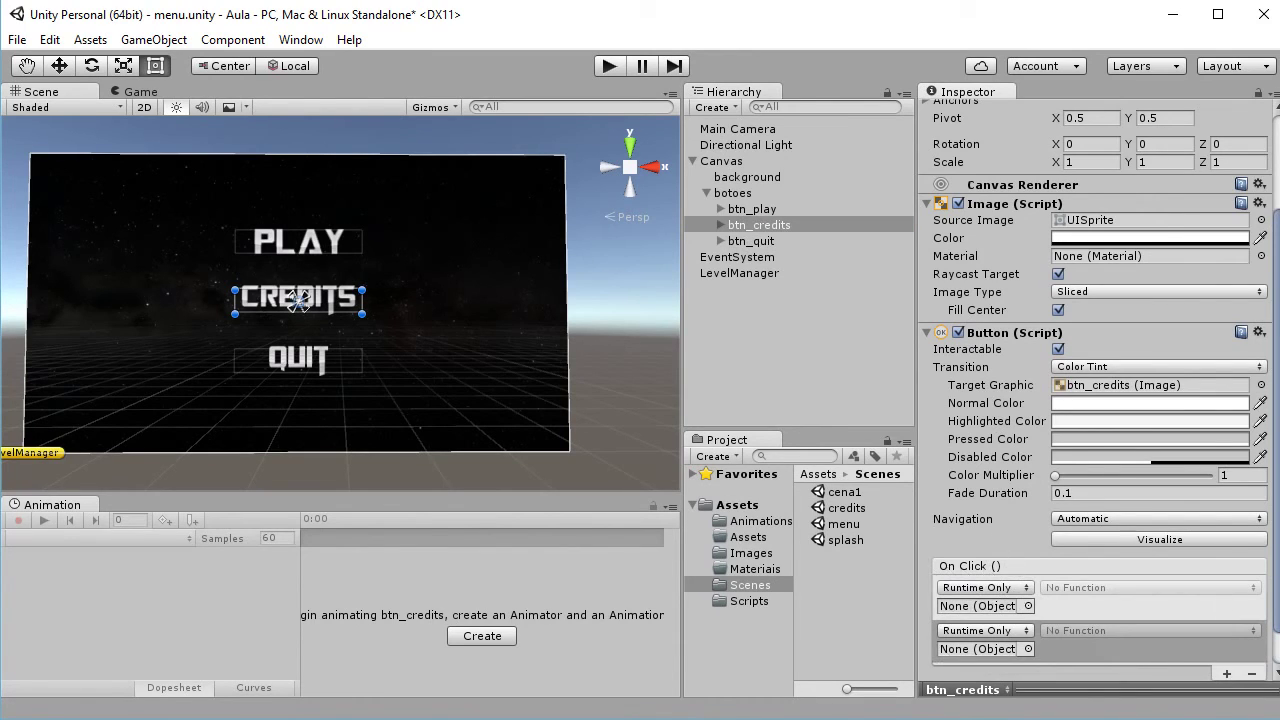
pyautogui.scroll(-2, 1160, 553)
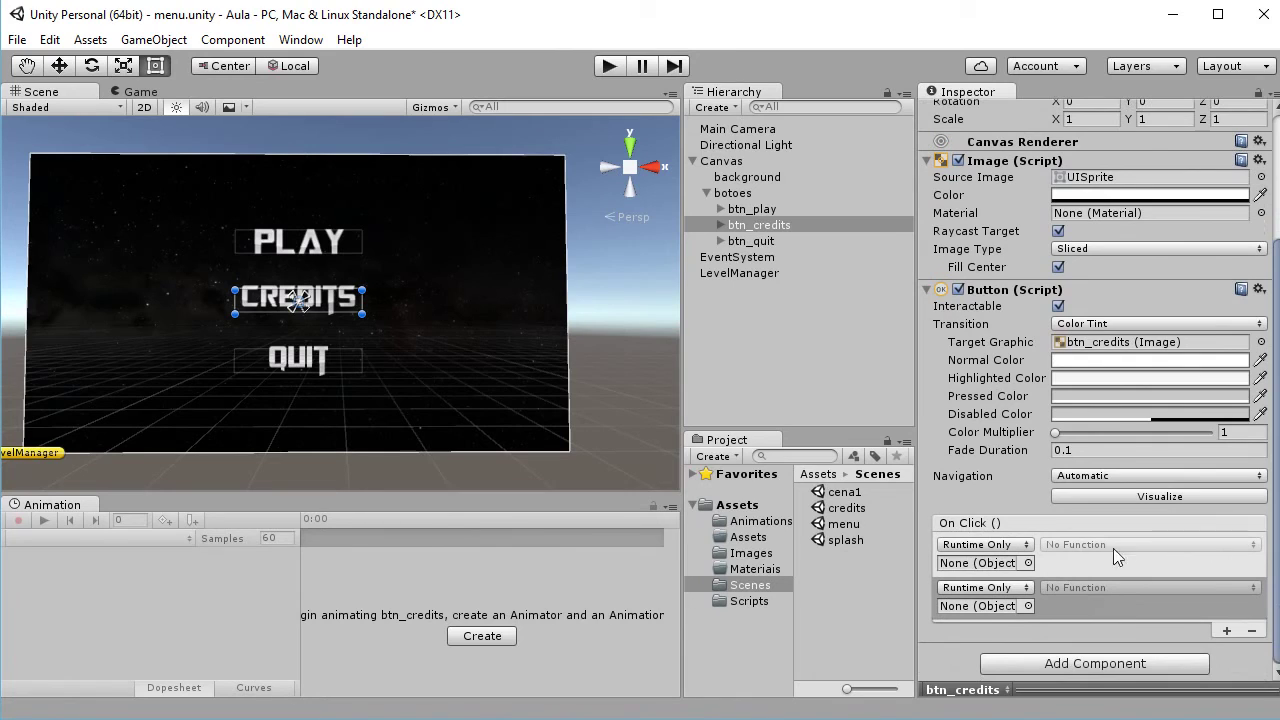
pyautogui.click(1250, 631)
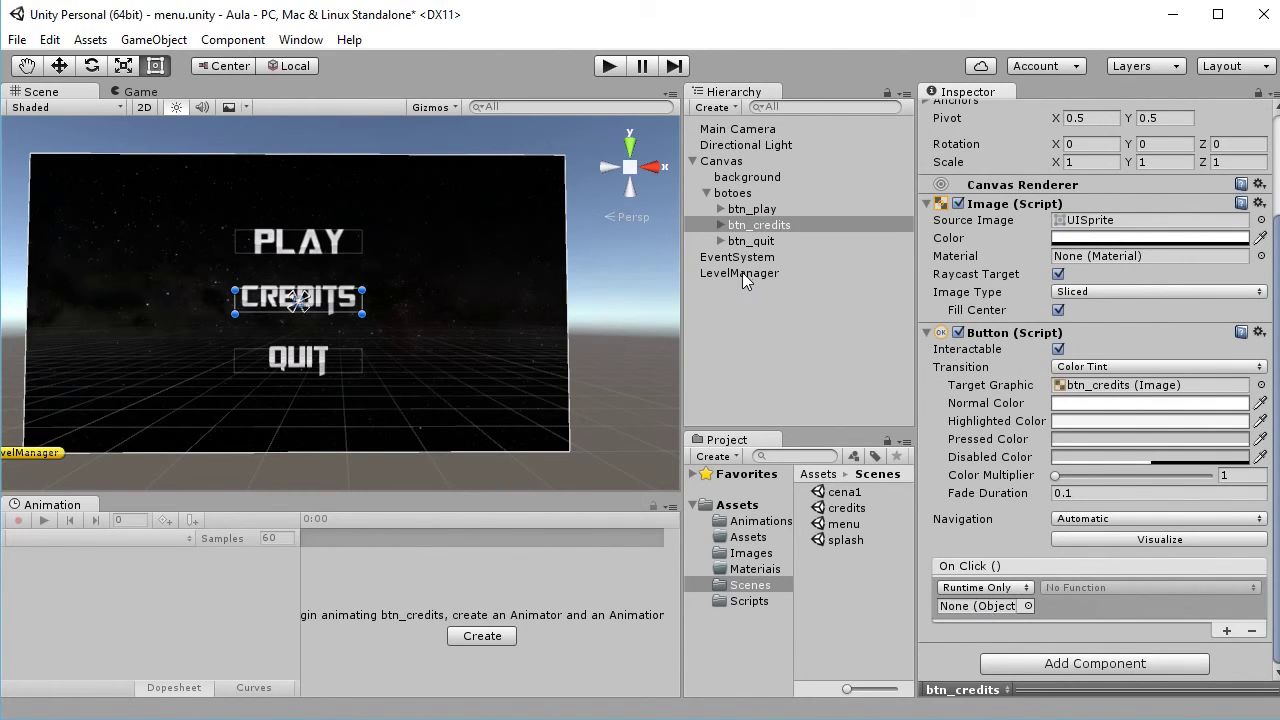
pyautogui.moveTo(739, 271); pyautogui.dragTo(977, 615)
pyautogui.scroll(5, 1073, 316)
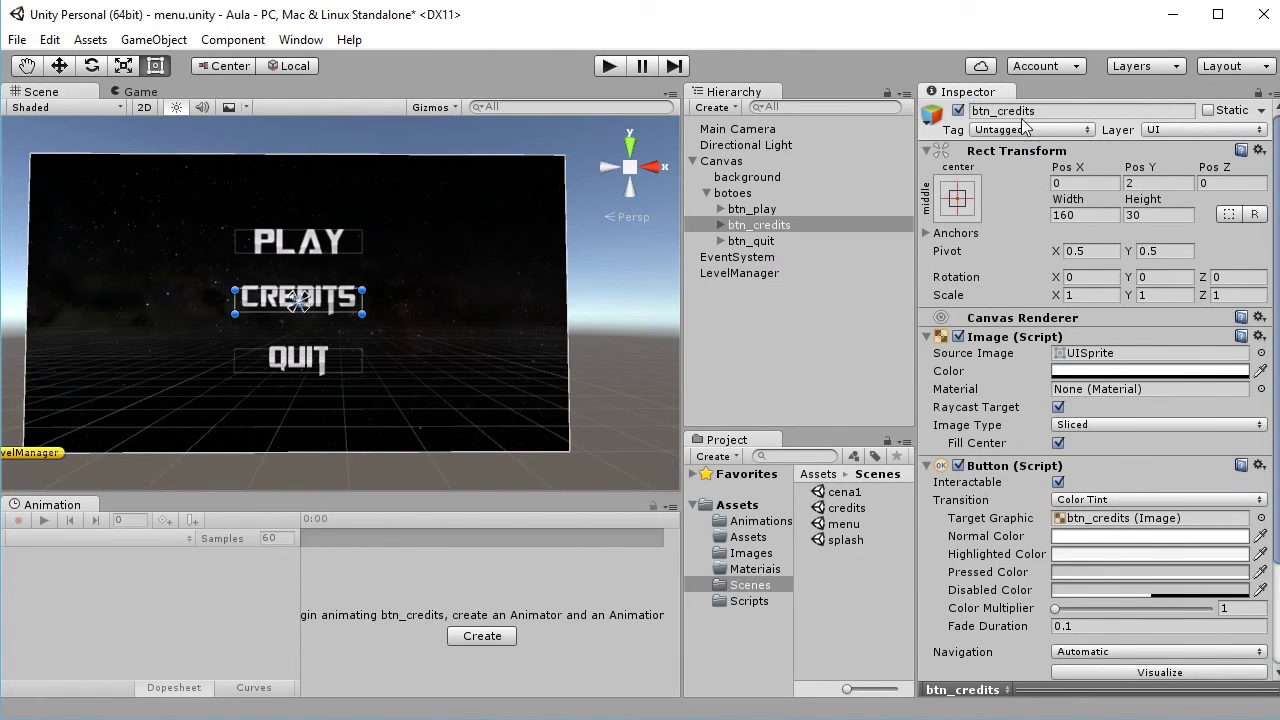
pyautogui.scroll(-5, 1076, 485)
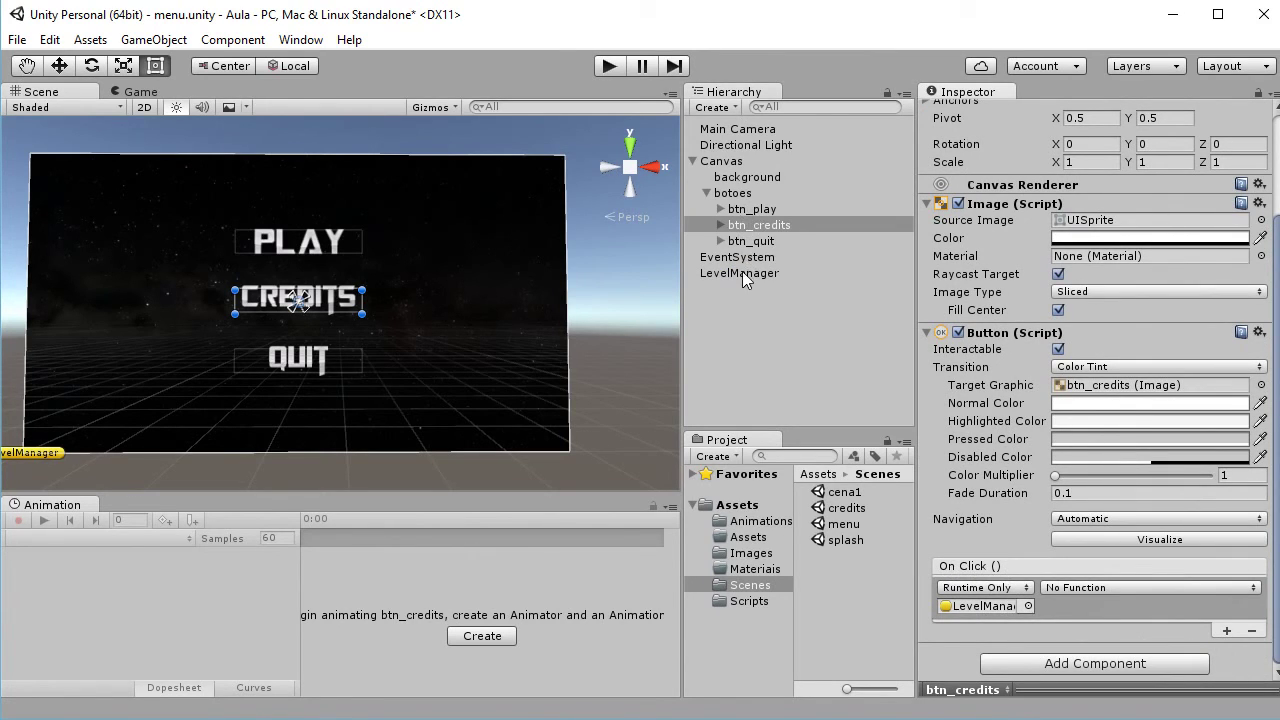
# - Set the entry to call LevelManager.LoadScene with 'credits', checking it against btn_play
pyautogui.click(1066, 591)
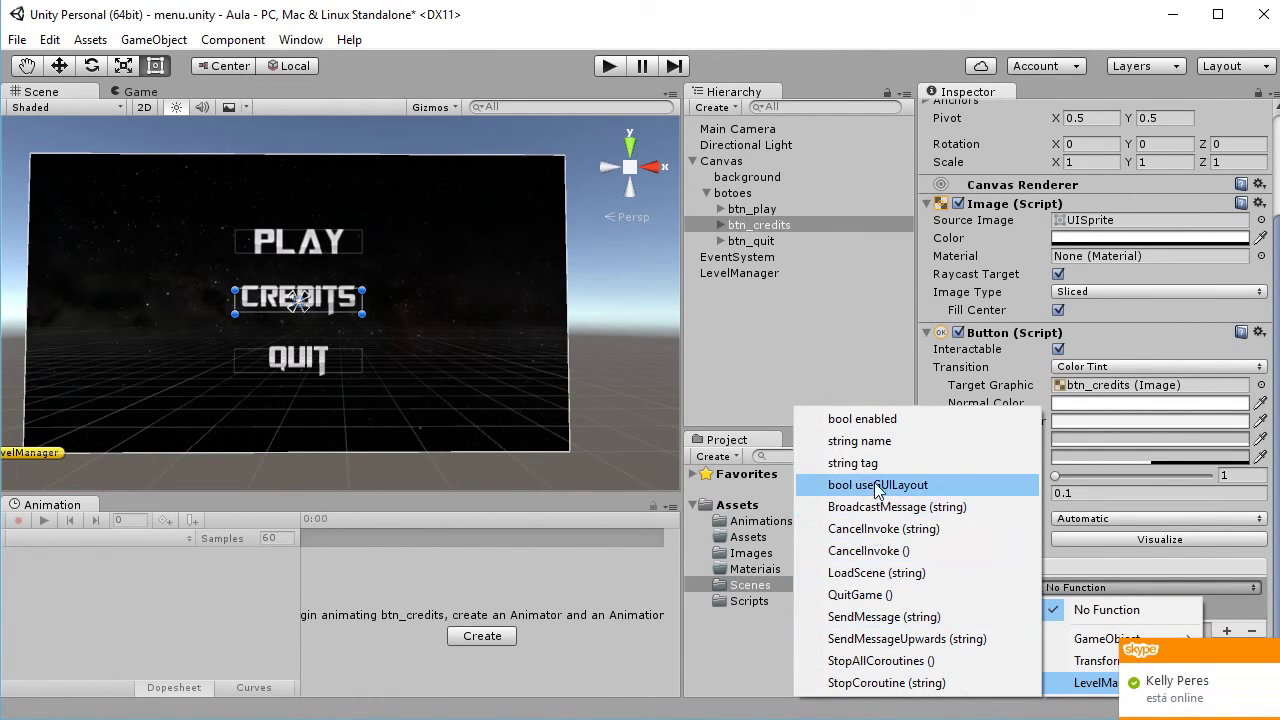
pyautogui.click(872, 573)
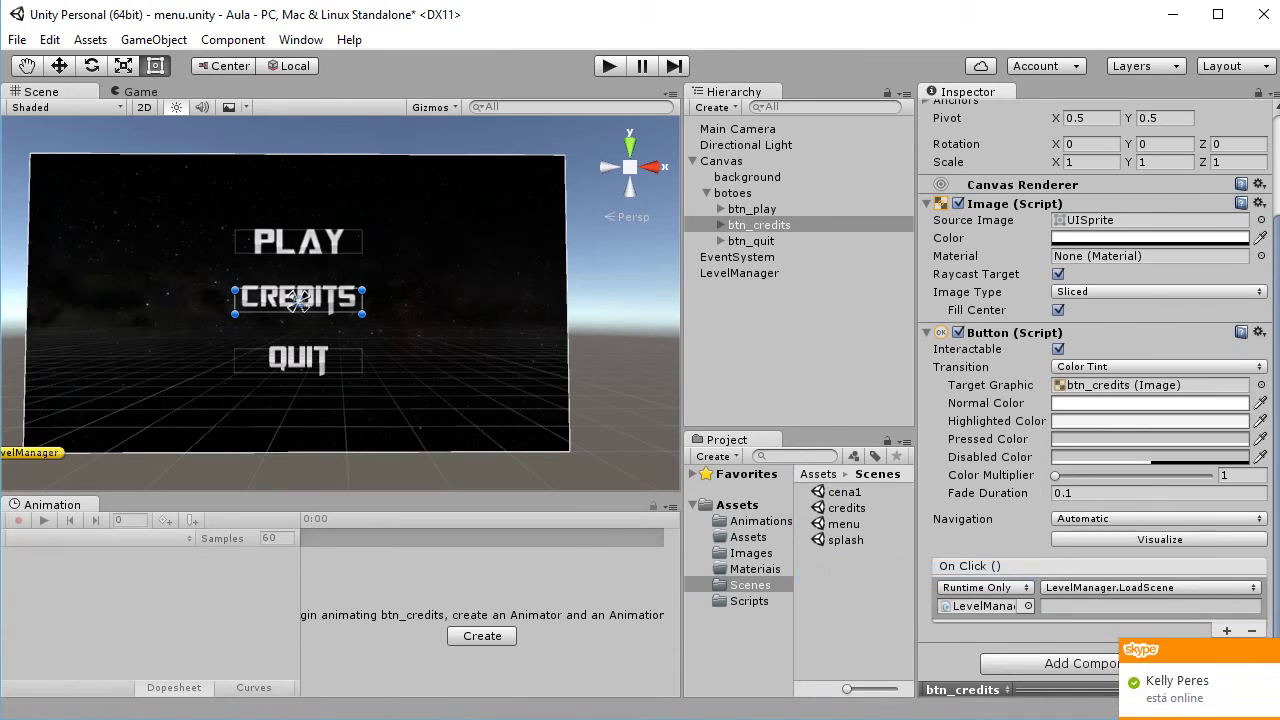
pyautogui.click(1058, 604)
pyautogui.write('credits')
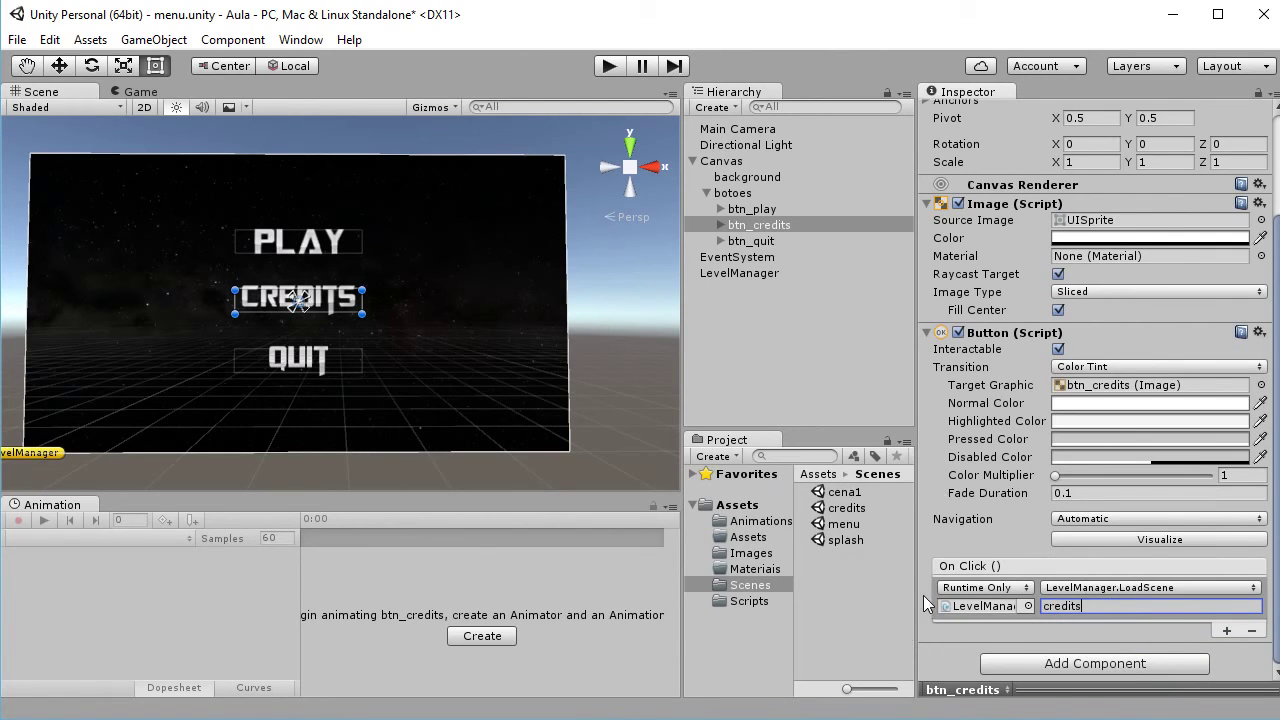
pyautogui.doubleClick(1092, 606)
pyautogui.click(760, 211)
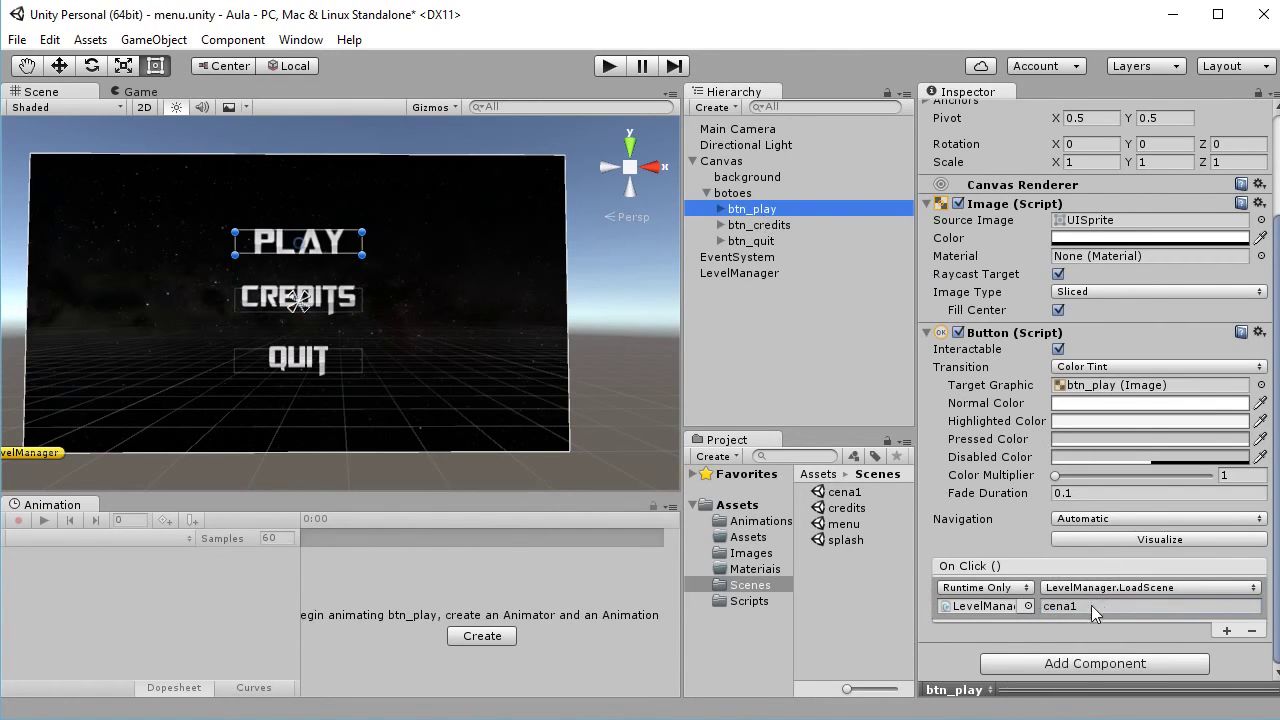
pyautogui.click(1093, 606)
pyautogui.click(768, 228)
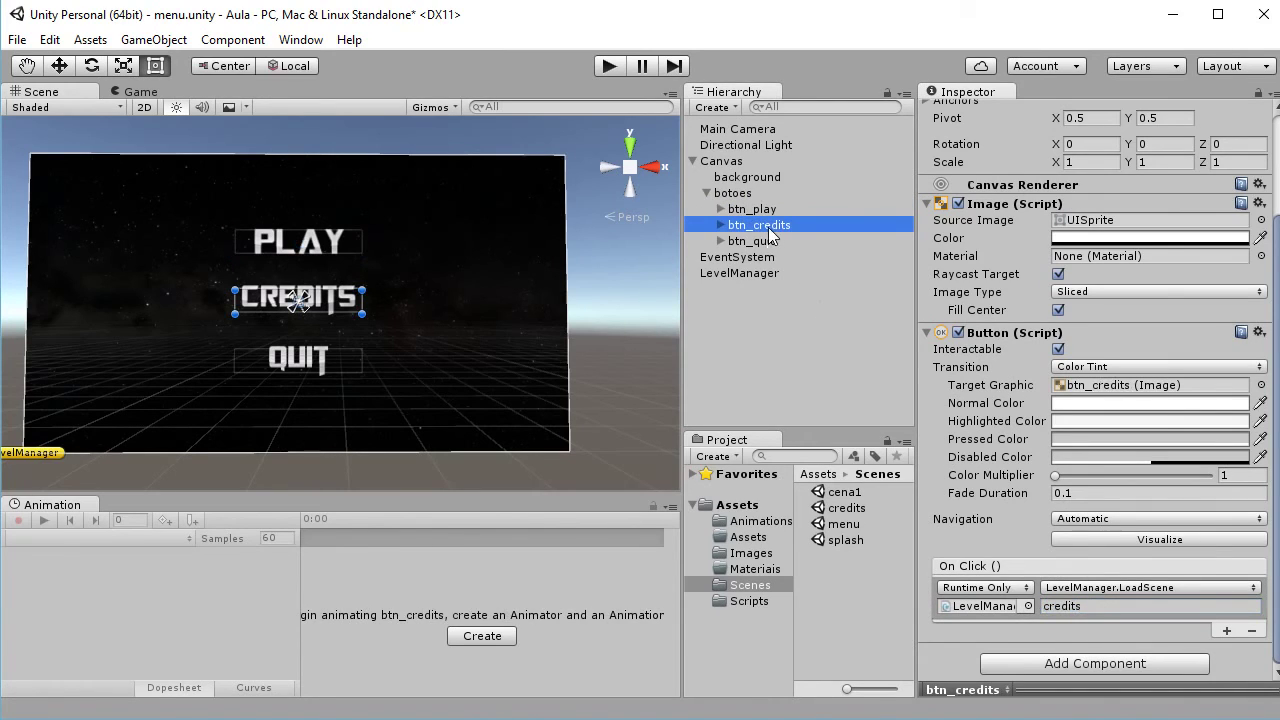
pyautogui.click(1040, 603)
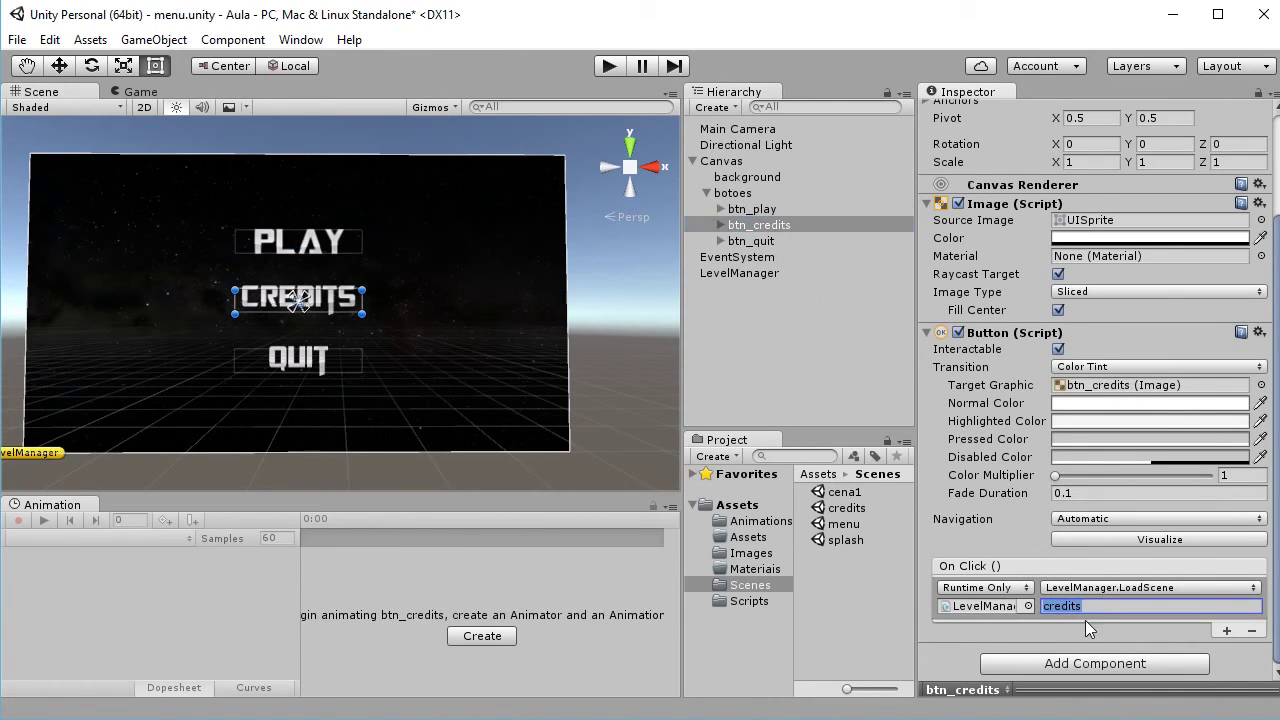
pyautogui.click(752, 240)
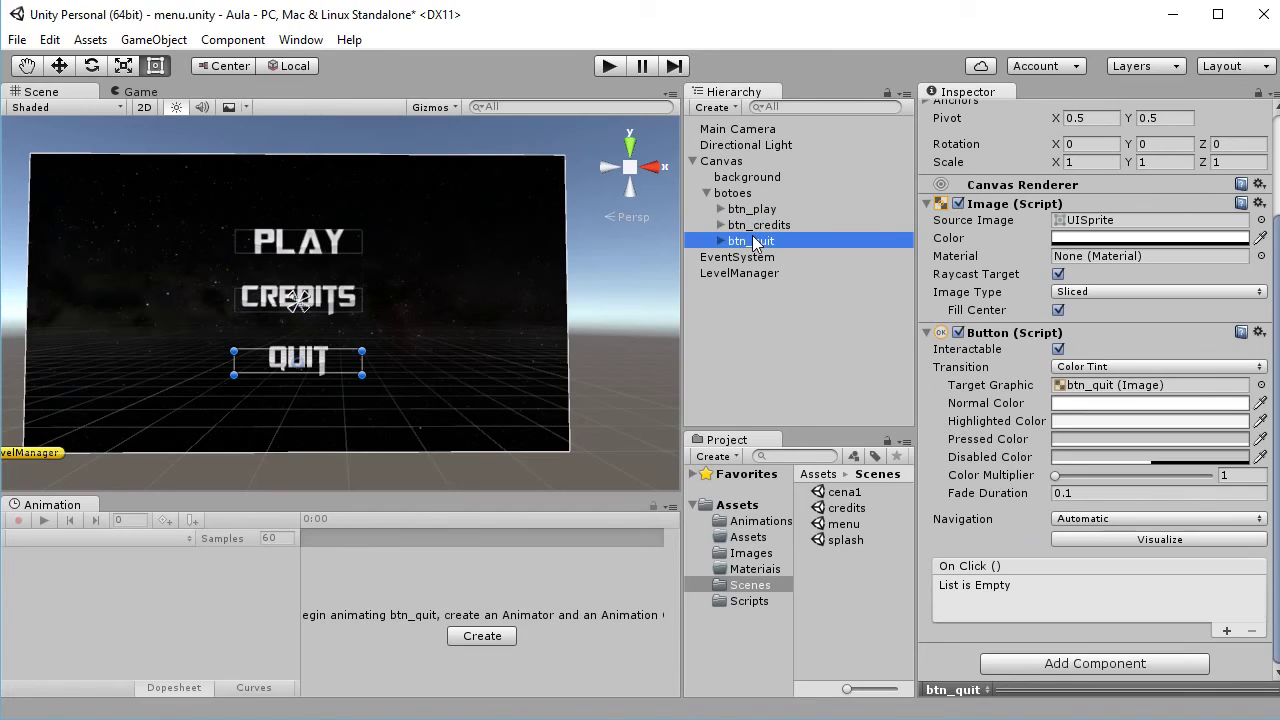
# - Add an On Click entry to btn_quit calling LevelManager.QuitGame
pyautogui.click(1227, 632)
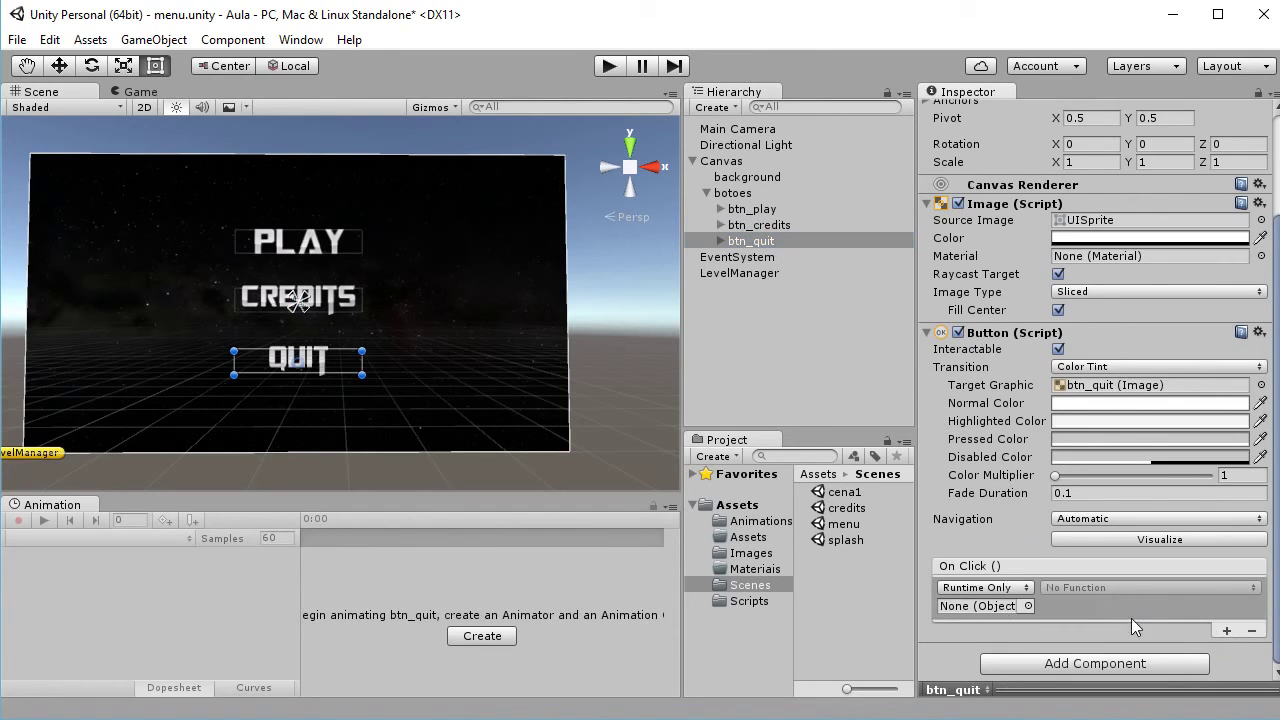
pyautogui.moveTo(743, 273); pyautogui.dragTo(981, 613)
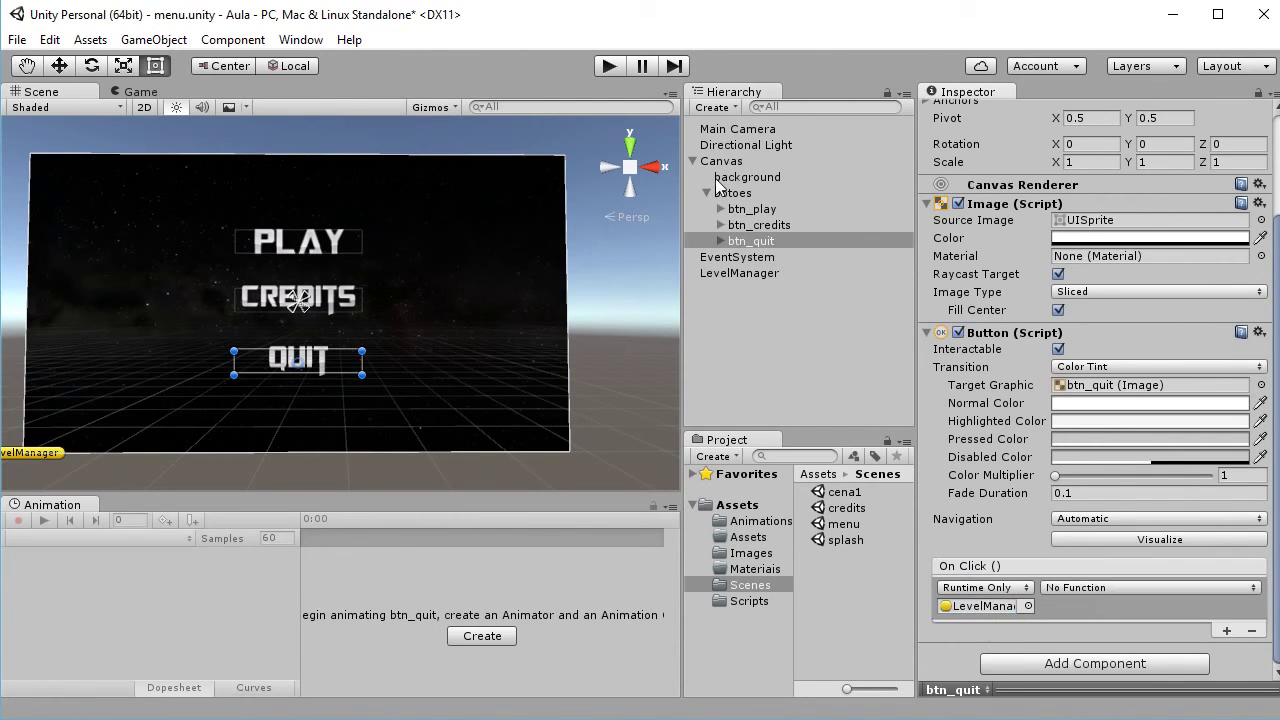
pyautogui.click(1077, 587)
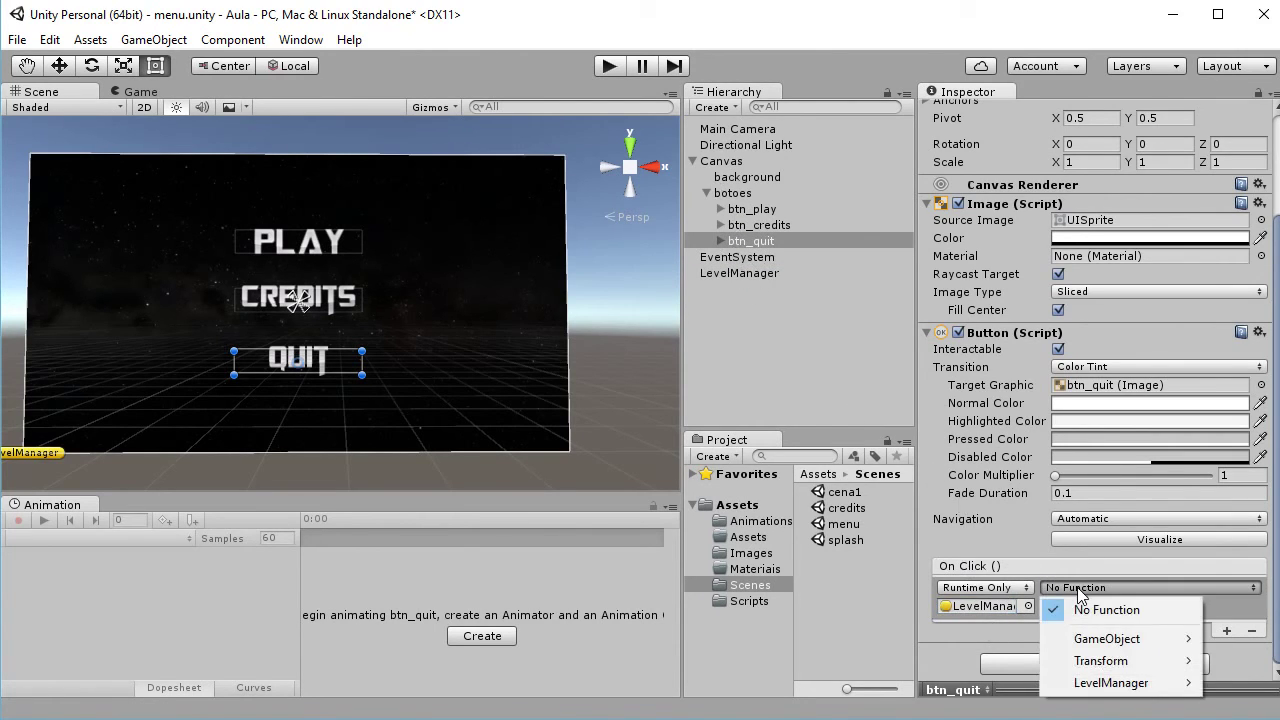
pyautogui.moveTo(1110, 685)
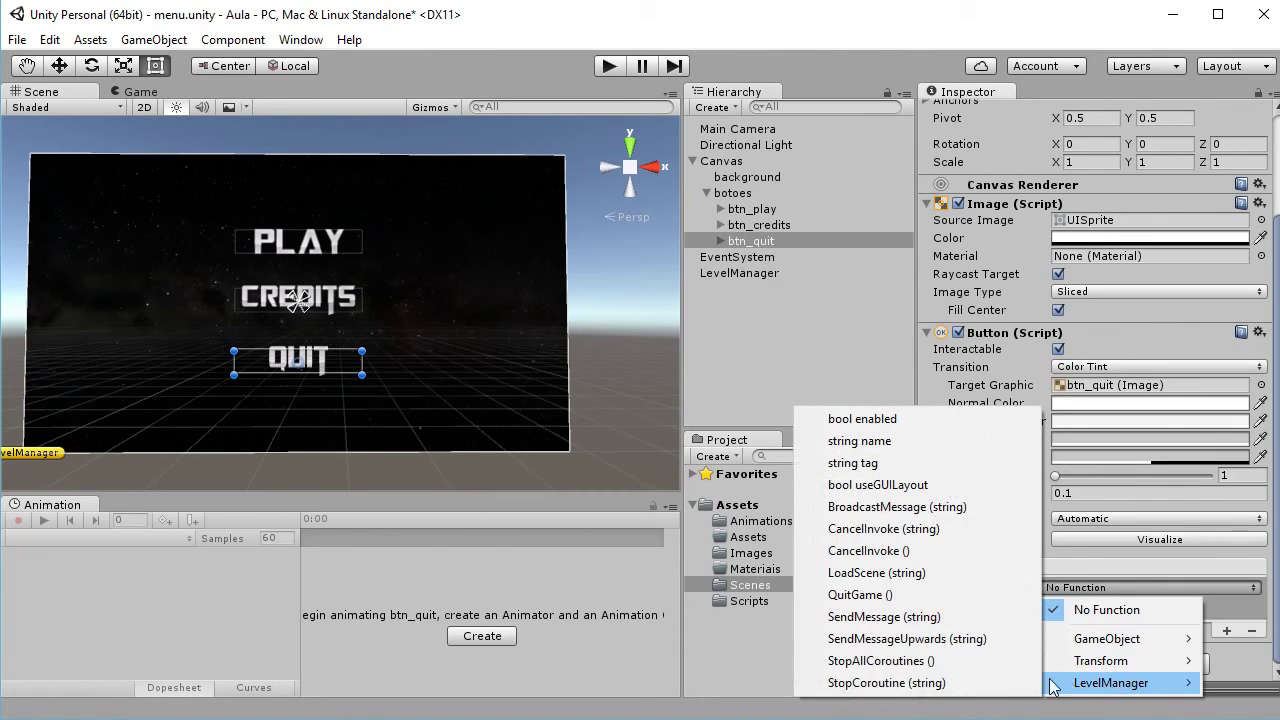
pyautogui.click(874, 600)
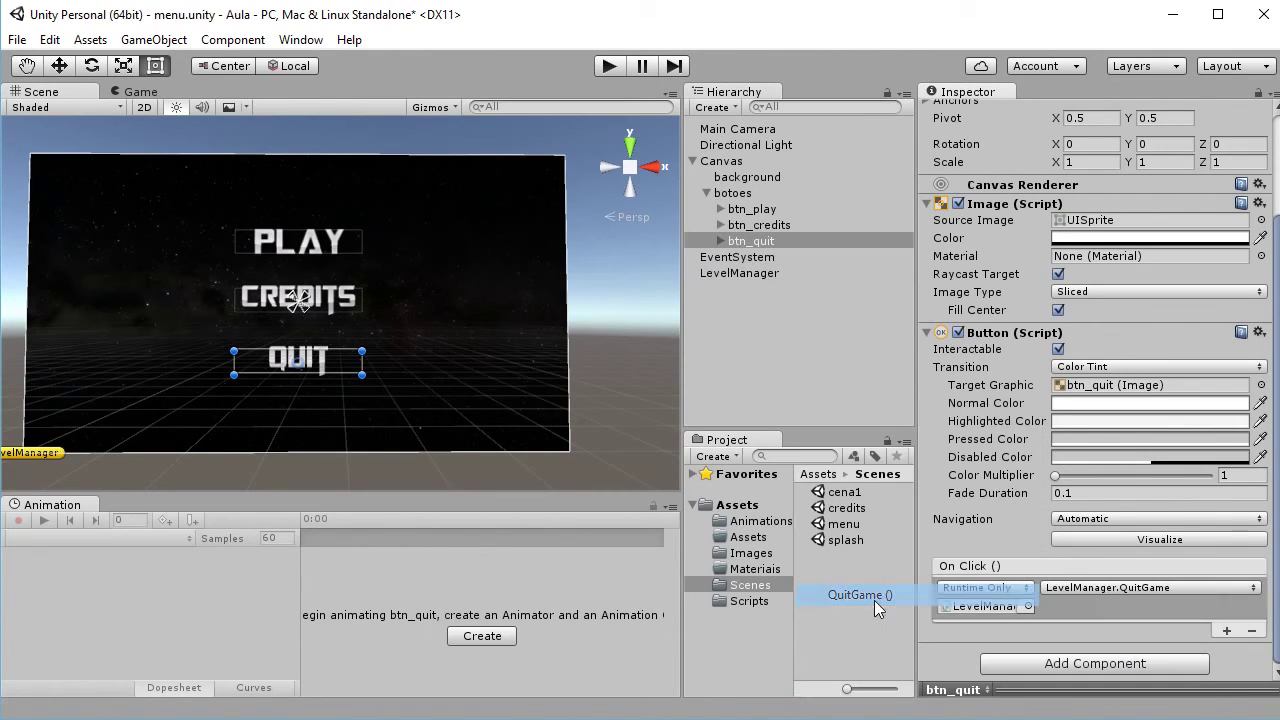
pyautogui.click(1088, 612)
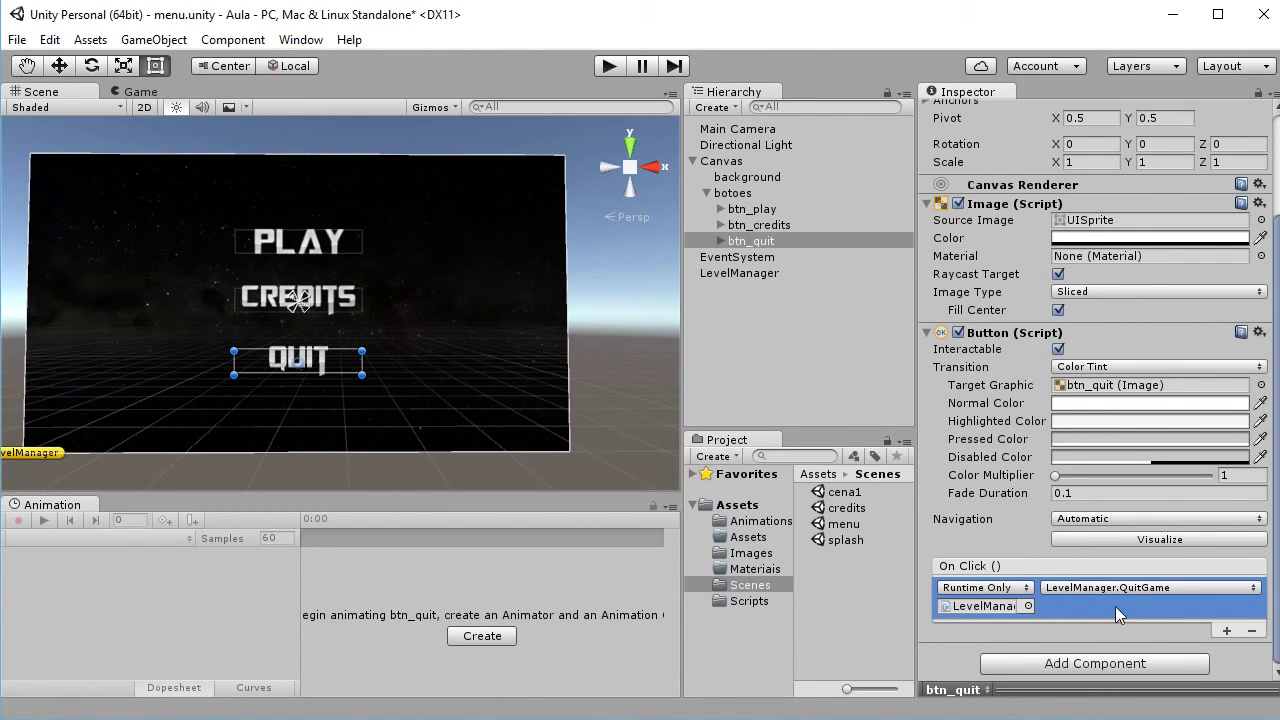
# - Select the Canvas object in the Hierarchy
pyautogui.click(767, 222)
pyautogui.click(764, 210)
pyautogui.click(755, 192)
pyautogui.click(760, 163)
pyautogui.click(762, 177)
pyautogui.click(732, 163)
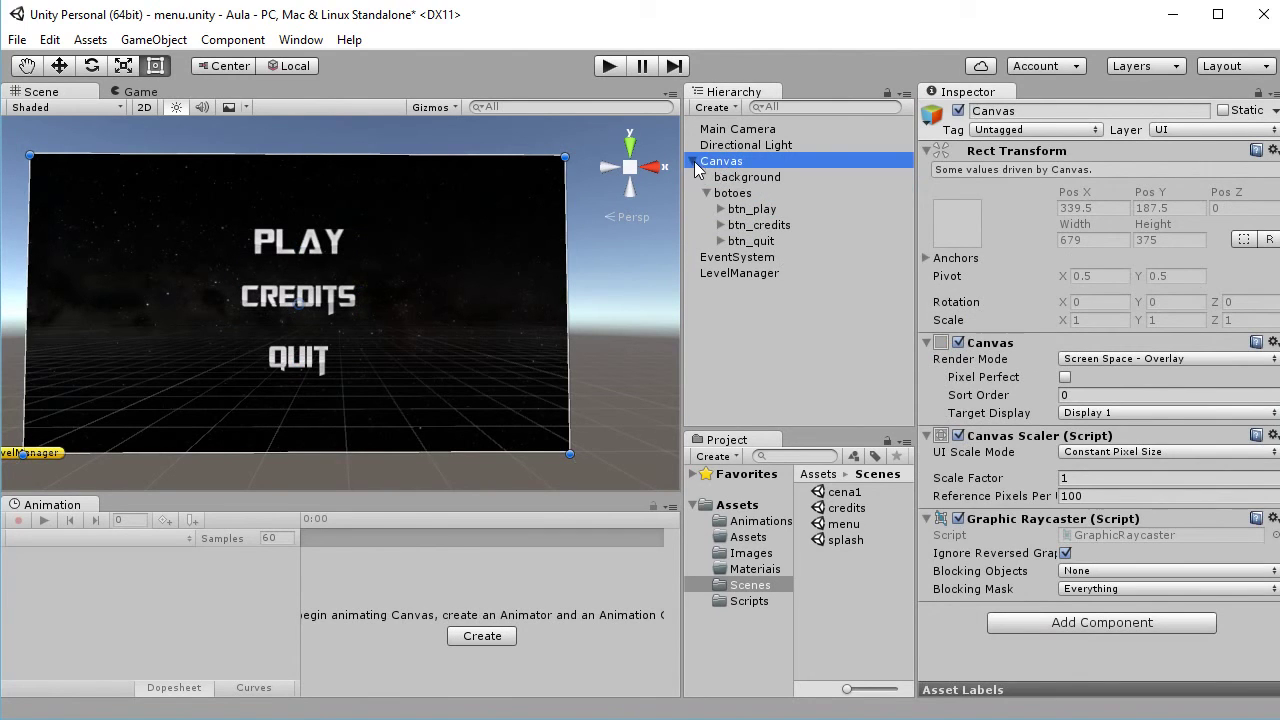
# - Test in Play mode that the PLAY button loads cena1
pyautogui.click(857, 612)
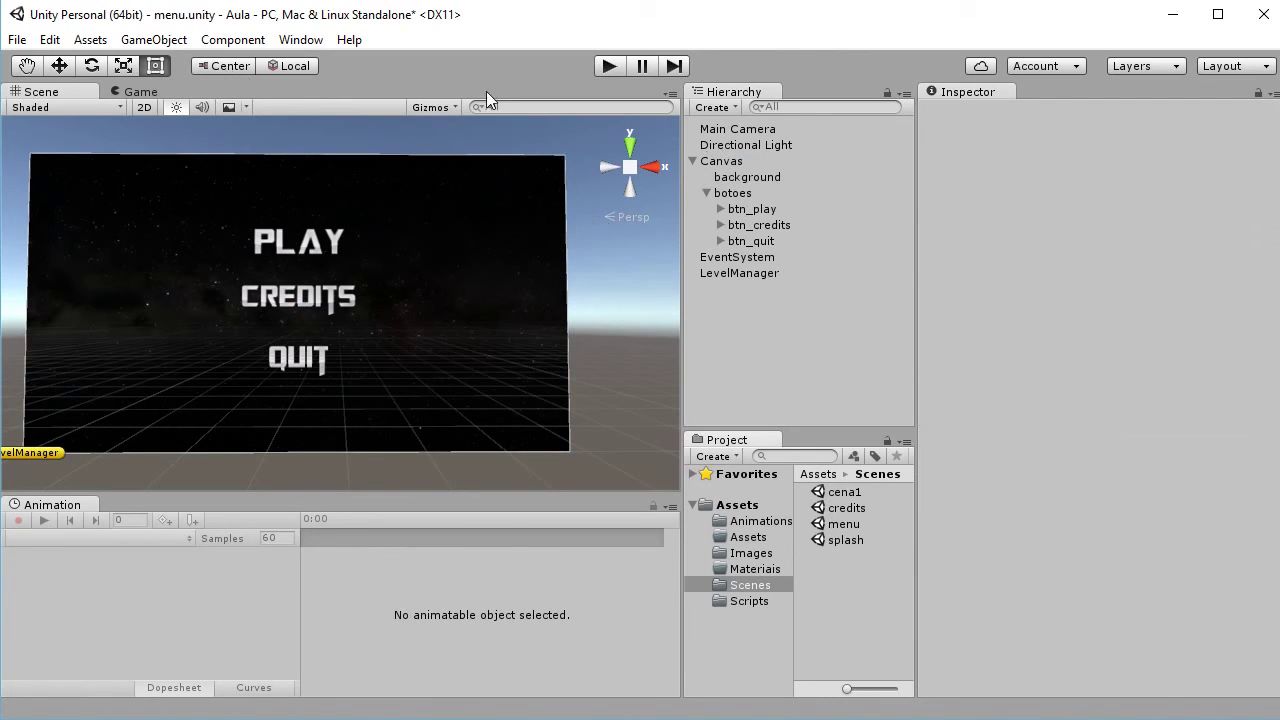
pyautogui.click(609, 67)
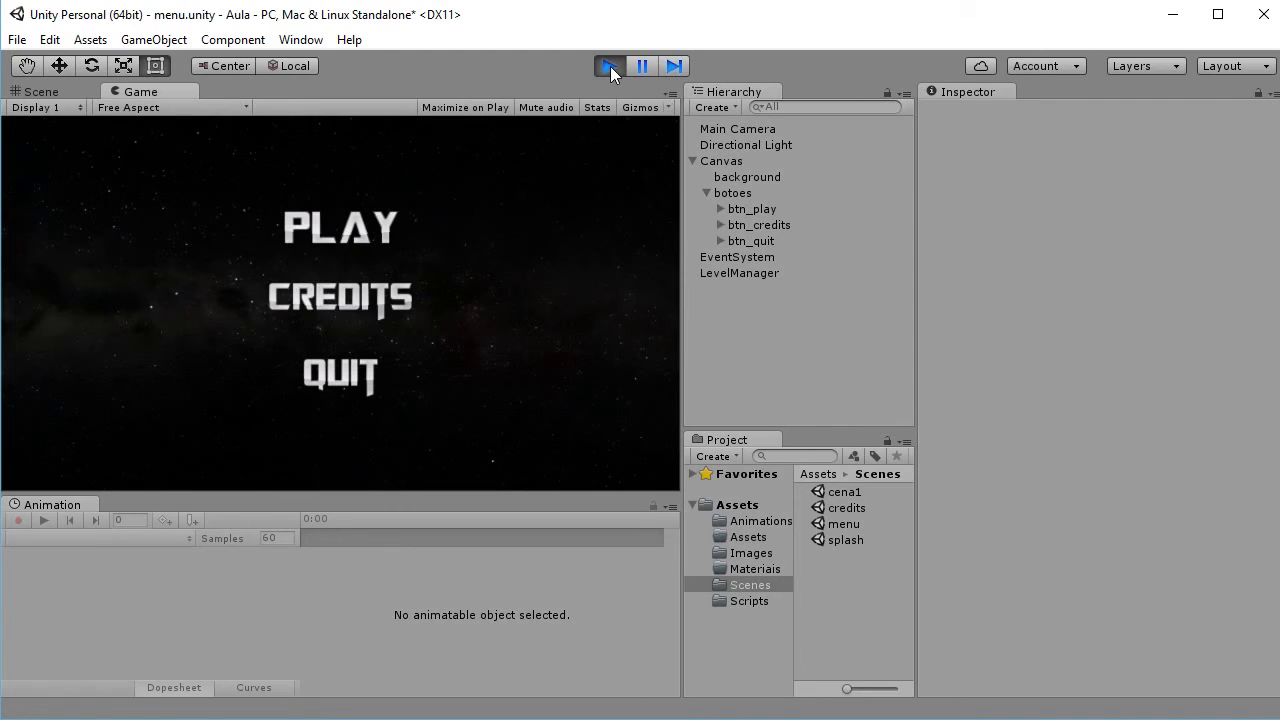
pyautogui.click(350, 226)
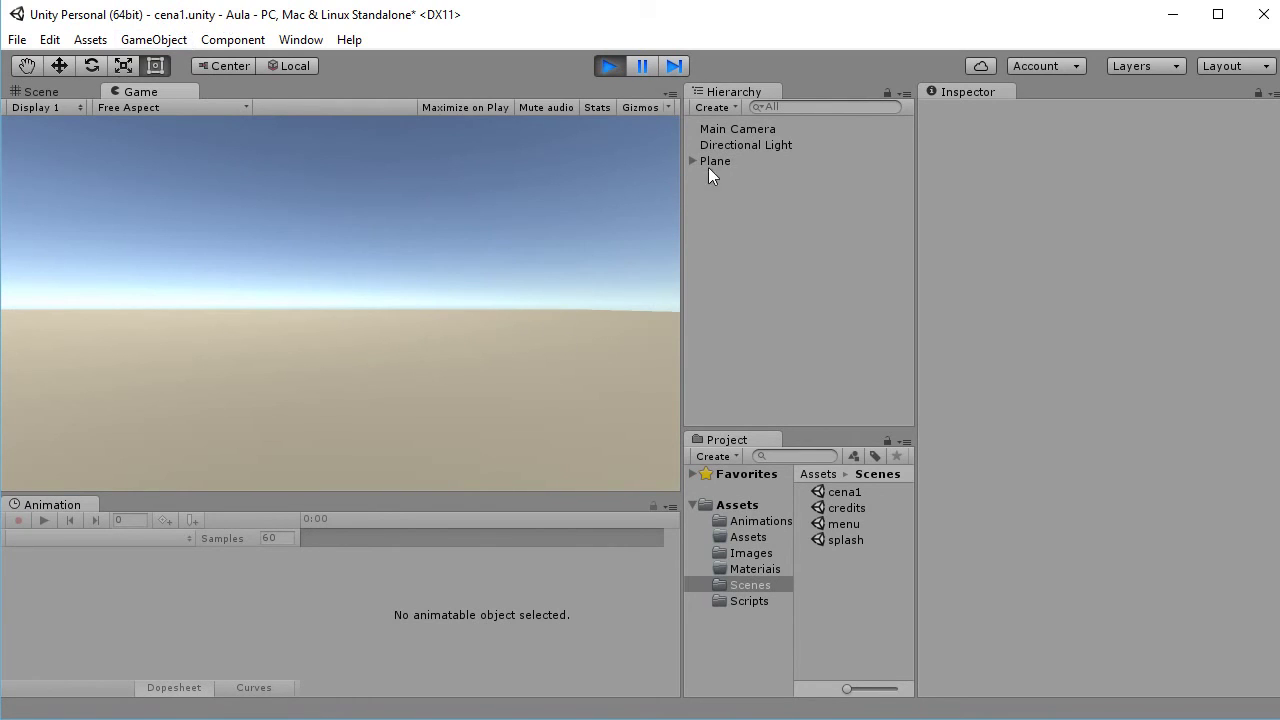
pyautogui.click(610, 66)
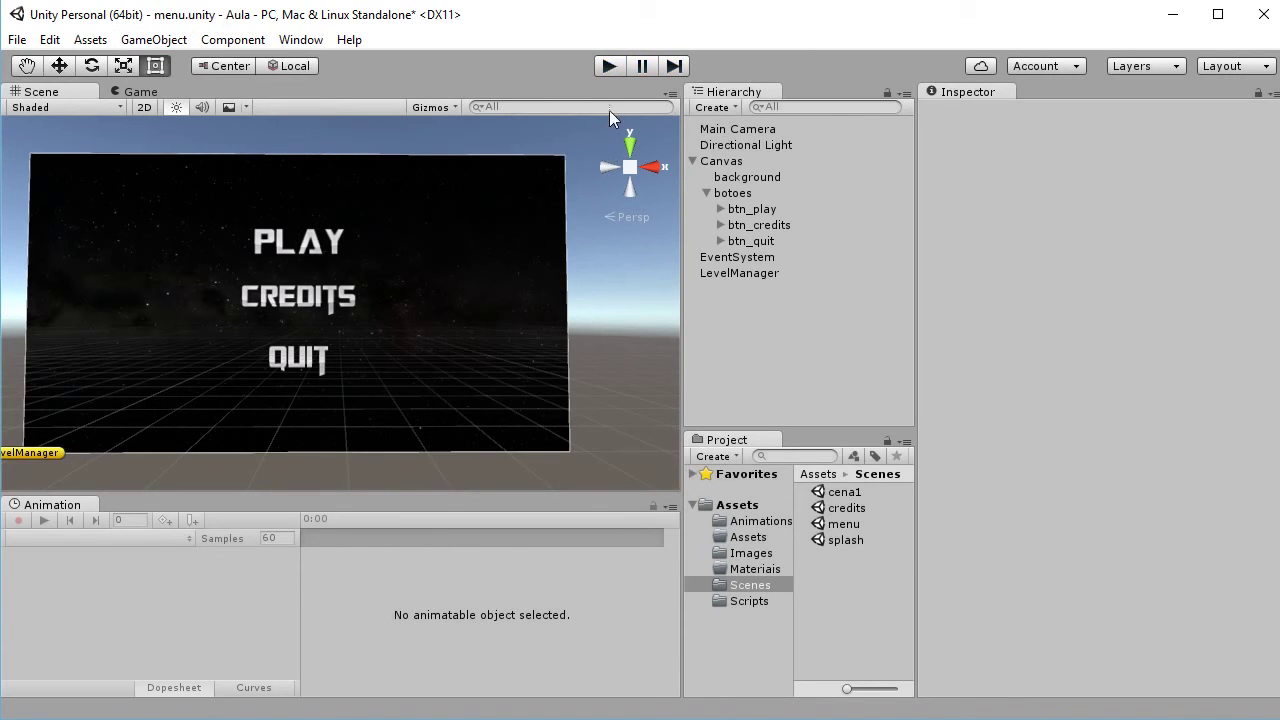
# - Retest with CREDITS, which errors because 'credits' isn't in the build settings
pyautogui.click(606, 66)
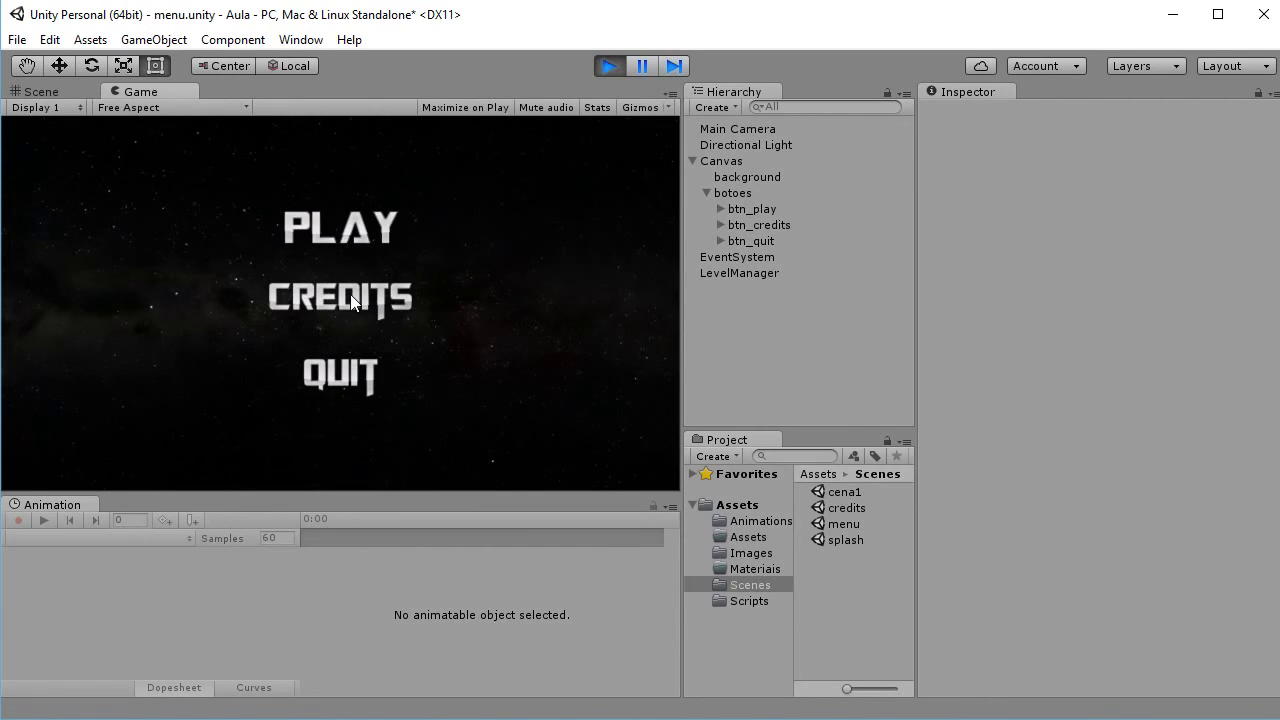
pyautogui.click(352, 301)
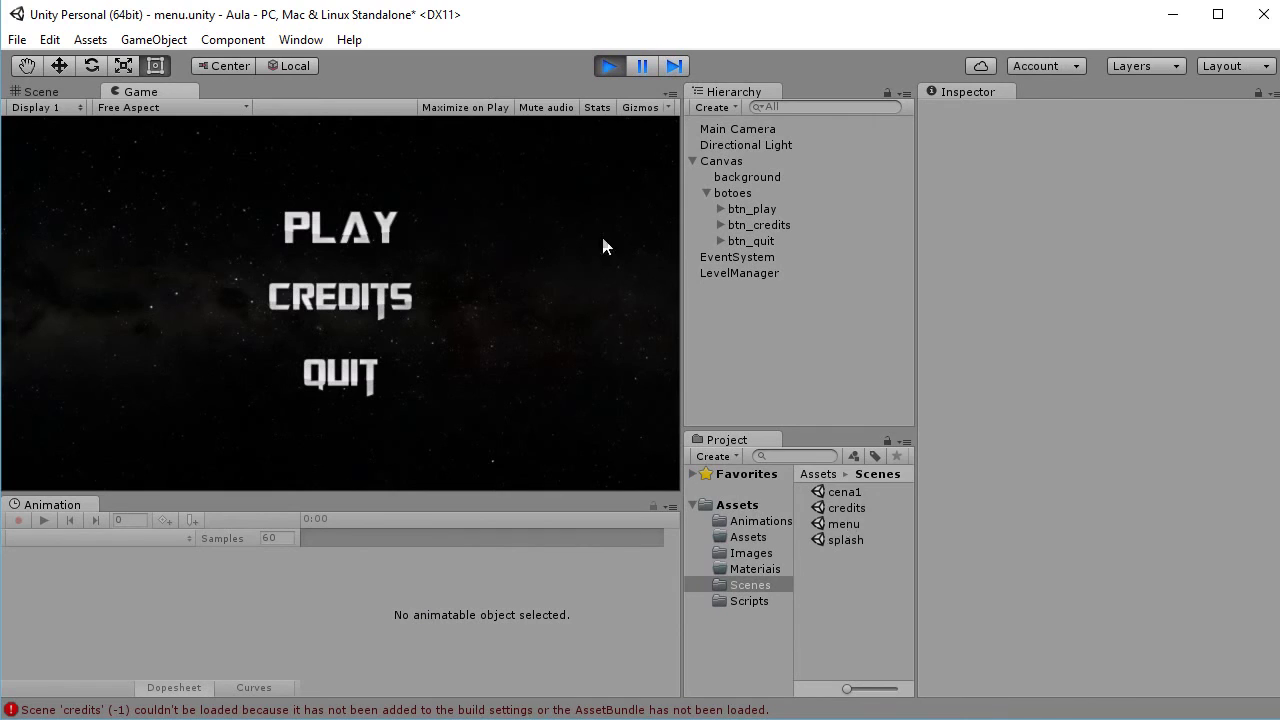
pyautogui.click(605, 65)
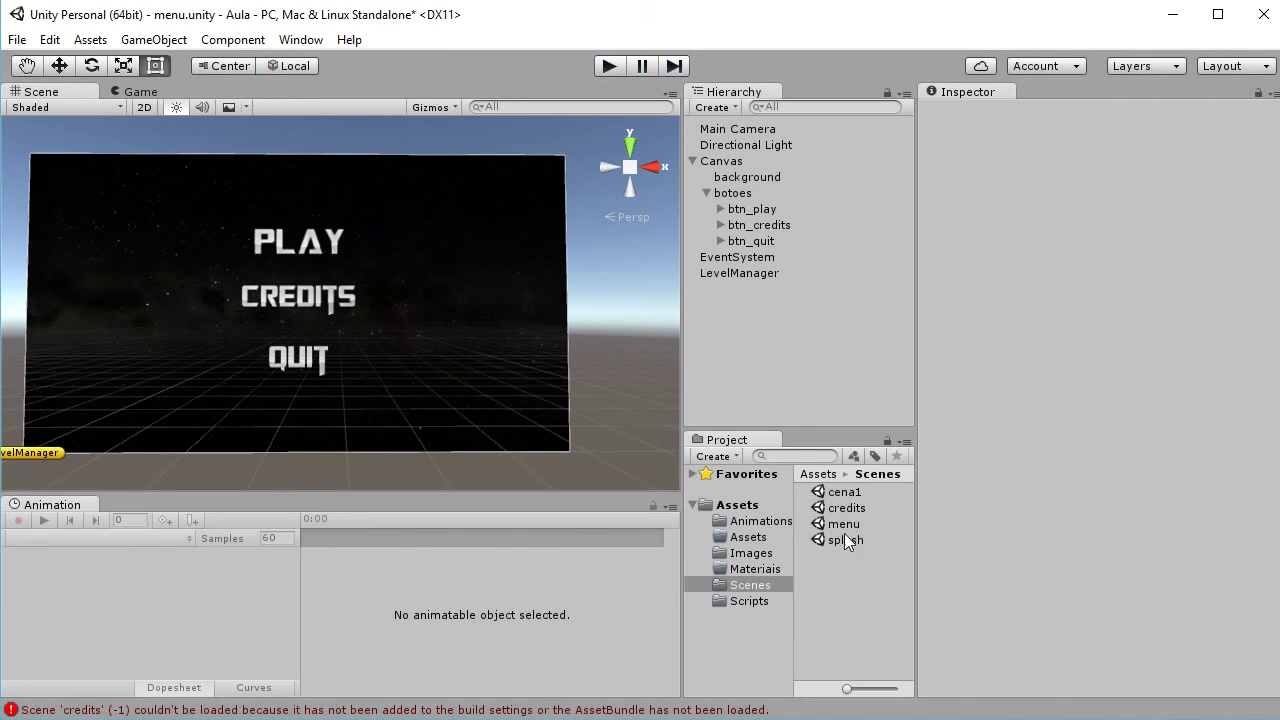
pyautogui.click(17, 40)
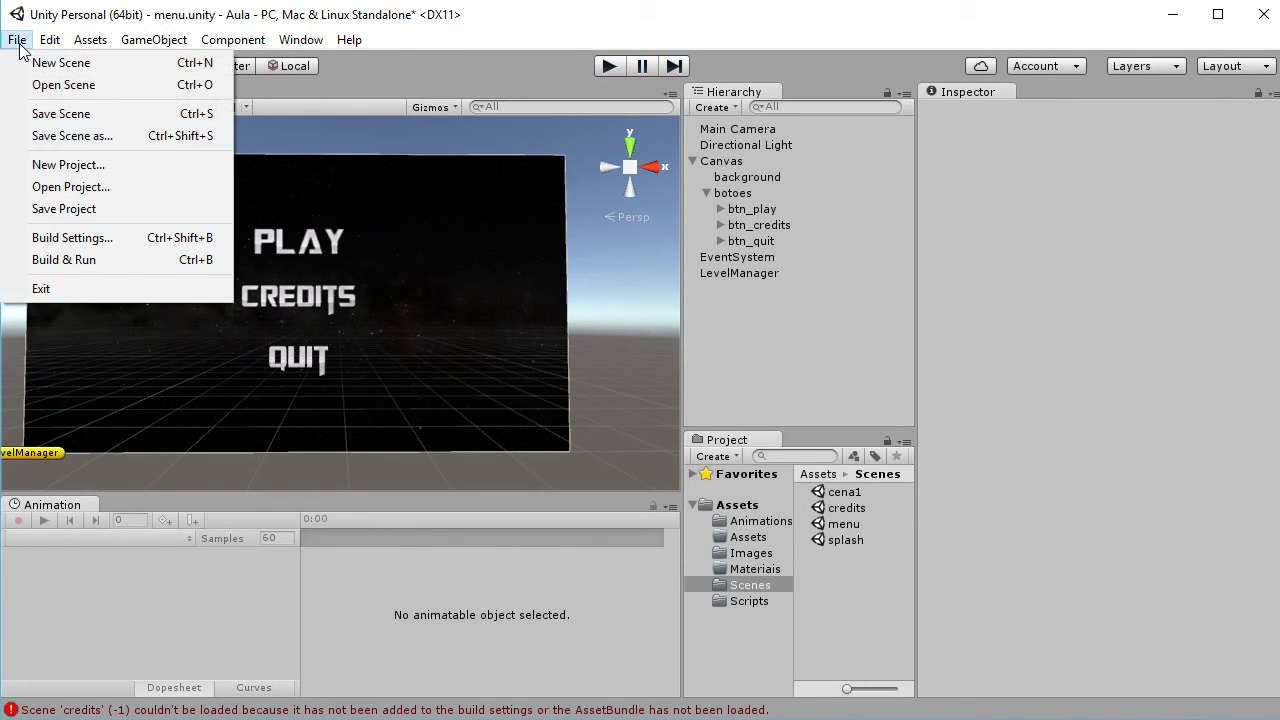
# - Add Scenes/credits to Scenes In Build as scene 3 and close Build Settings
pyautogui.click(73, 237)
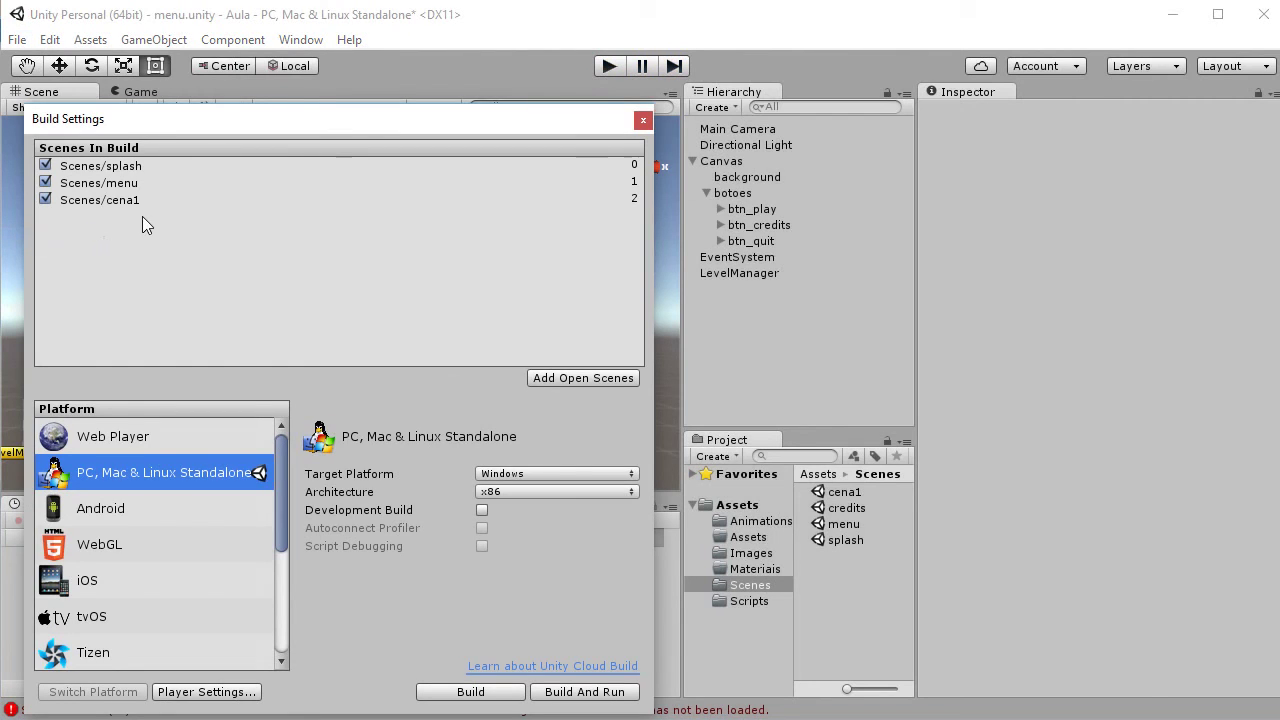
pyautogui.moveTo(846, 508); pyautogui.dragTo(204, 243)
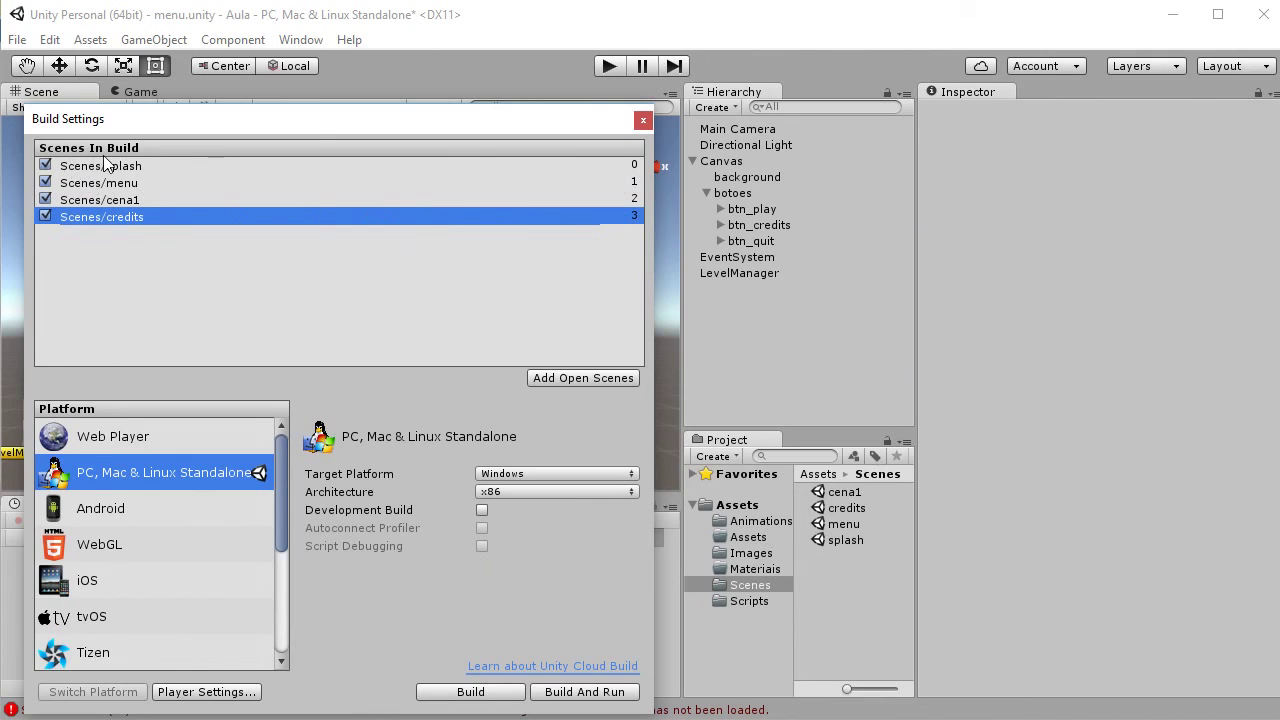
pyautogui.click(643, 121)
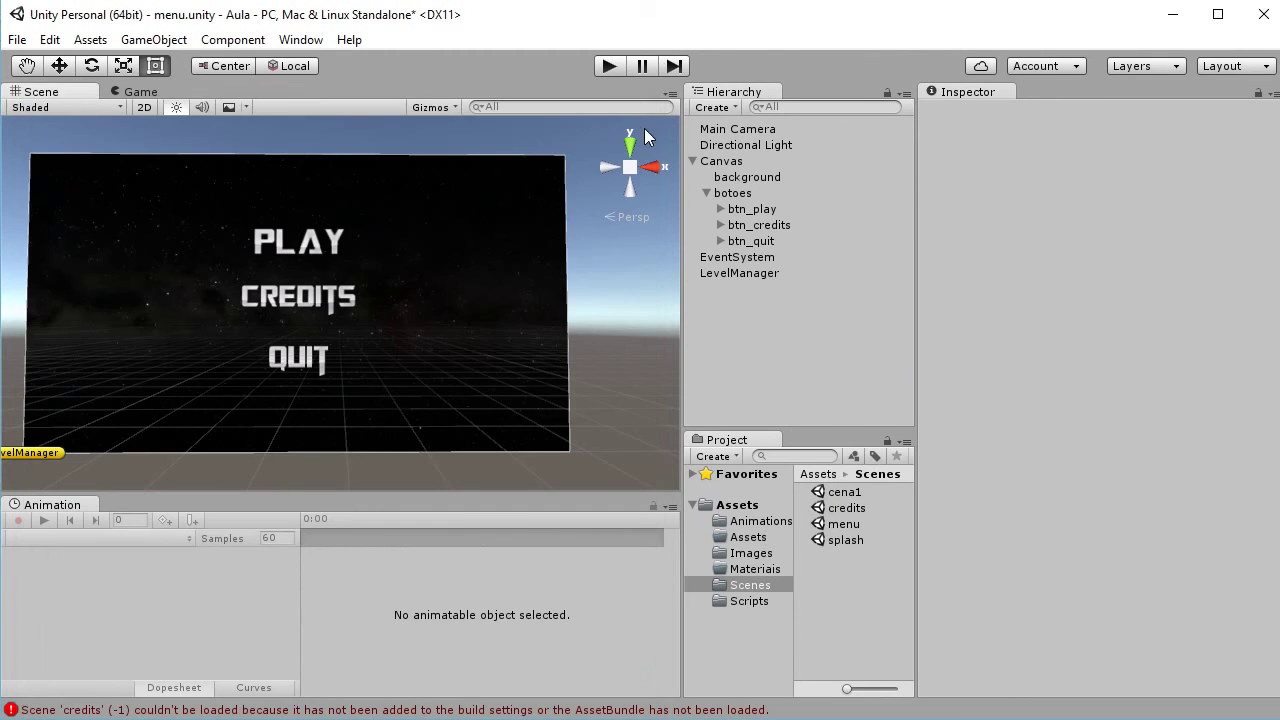
pyautogui.click(609, 66)
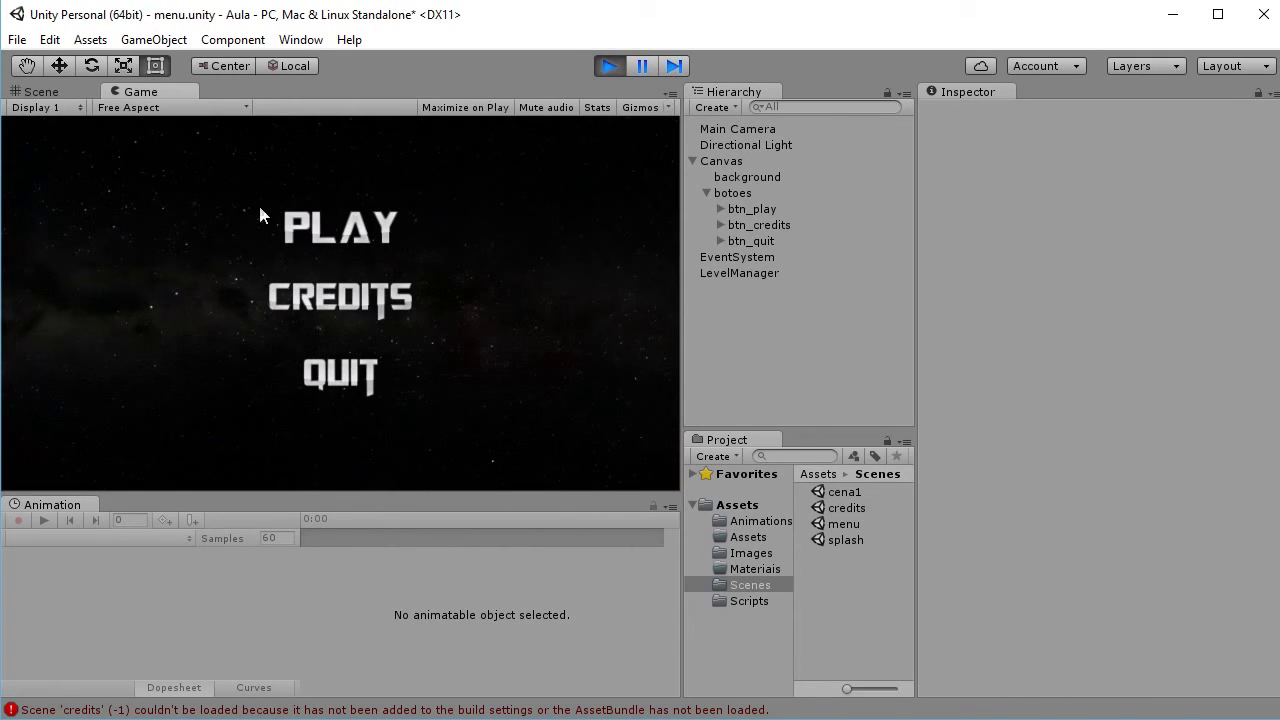
# - Test CREDITS in Play mode, confirming it loads the Cena de Créditos scene
pyautogui.click(340, 306)
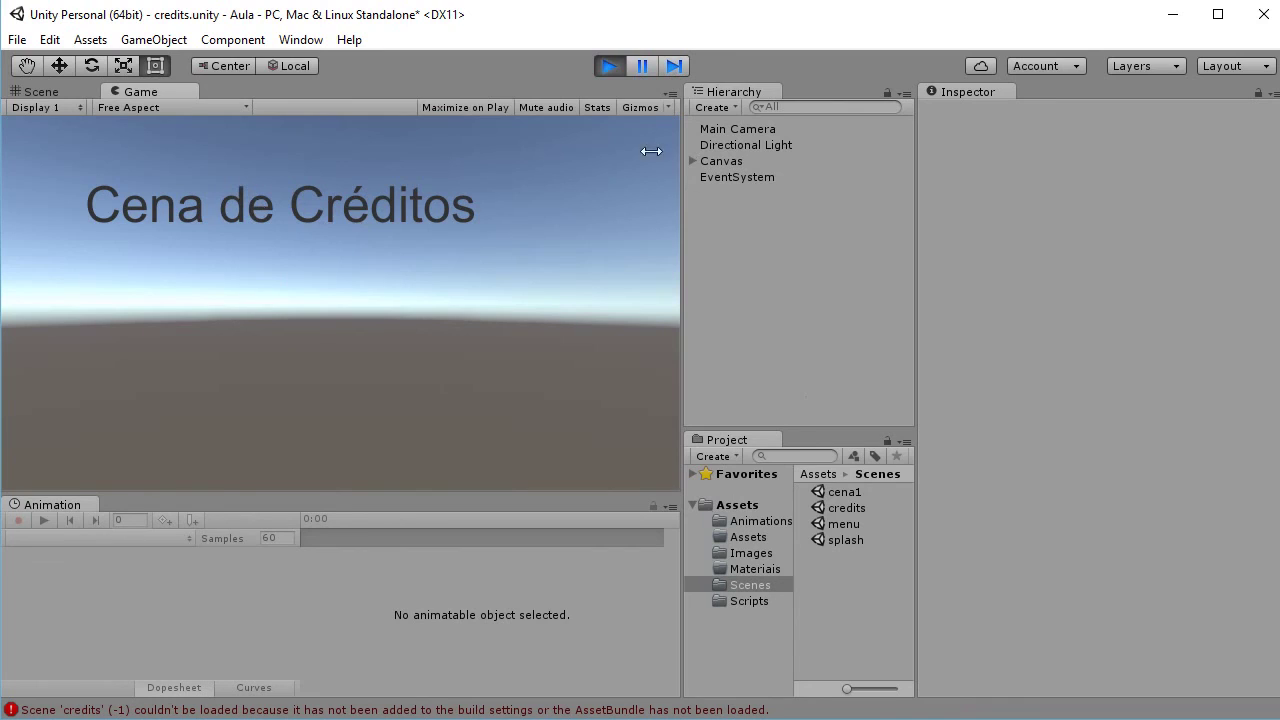
pyautogui.click(608, 65)
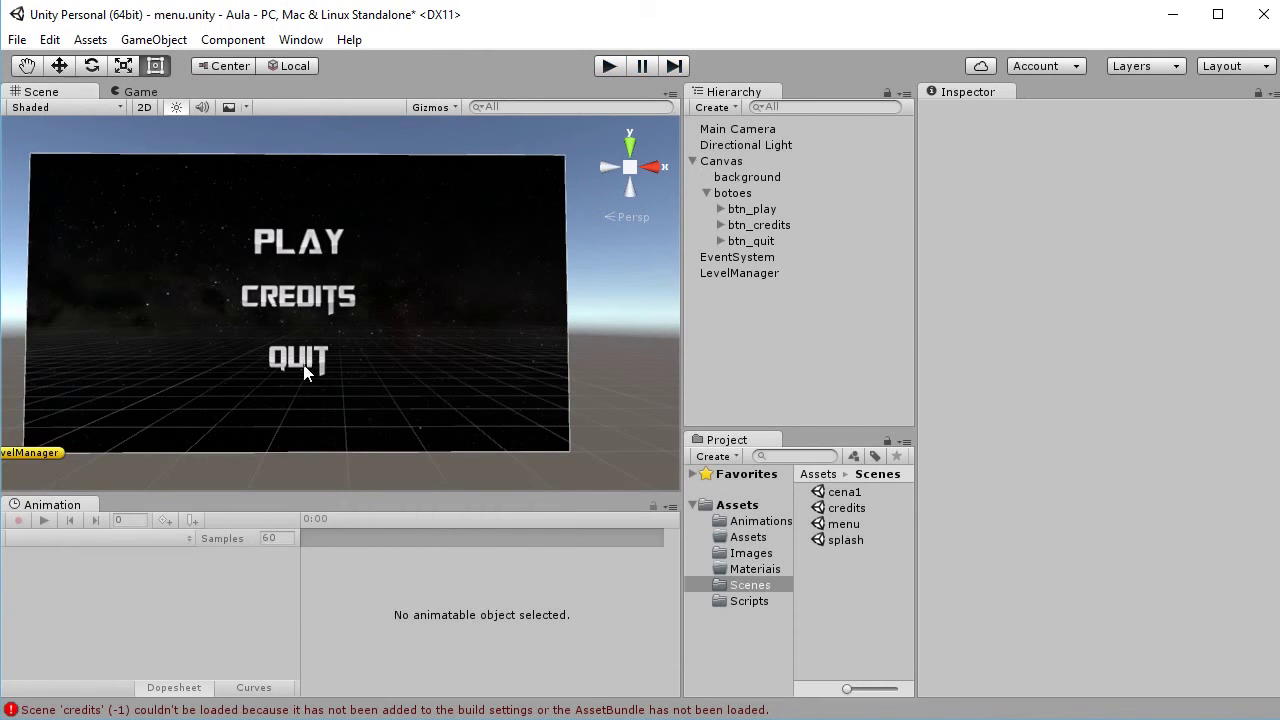
pyautogui.click(305, 372)
pyautogui.click(843, 577)
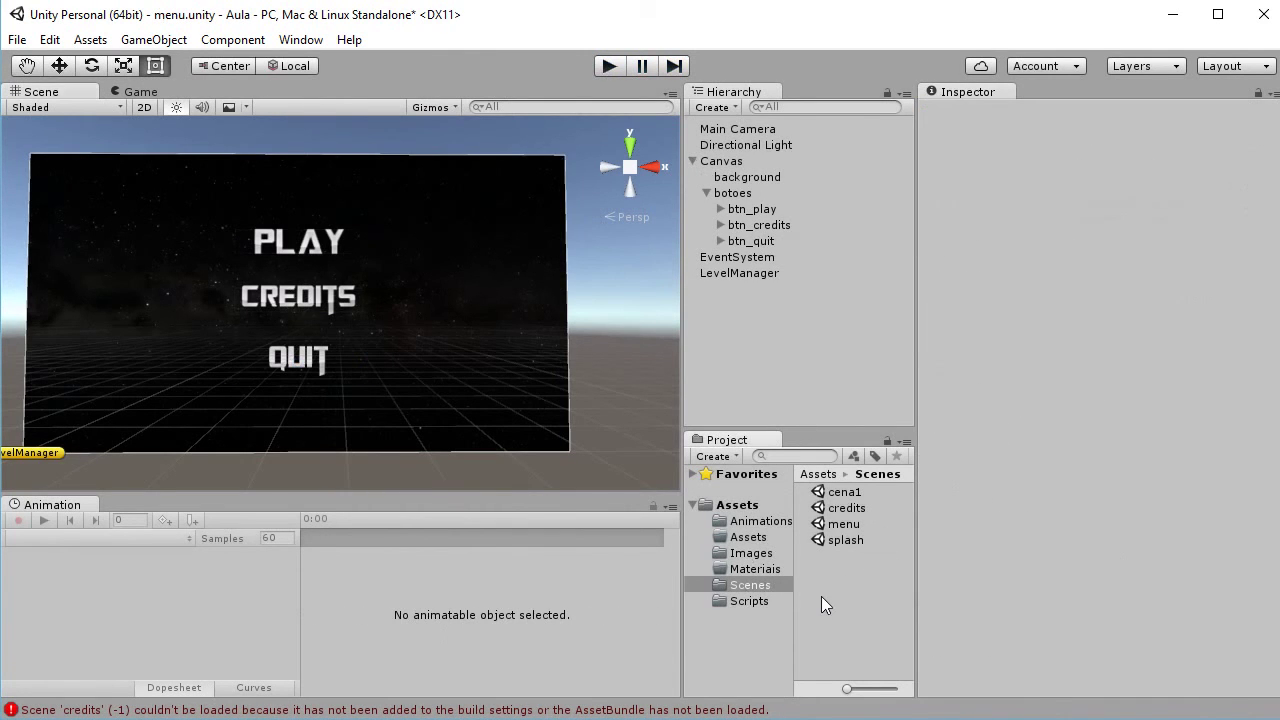
# - Test the QUIT button in Play mode, then open the cena1 scene
pyautogui.click(610, 66)
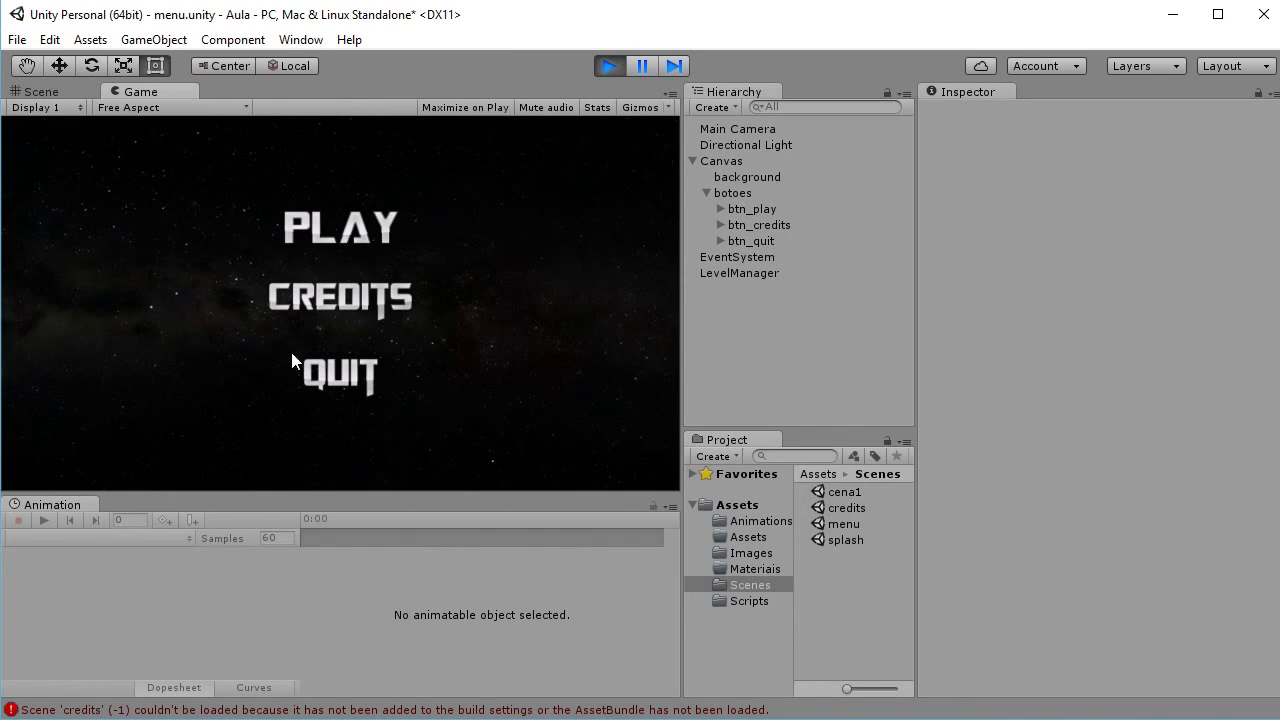
pyautogui.click(609, 67)
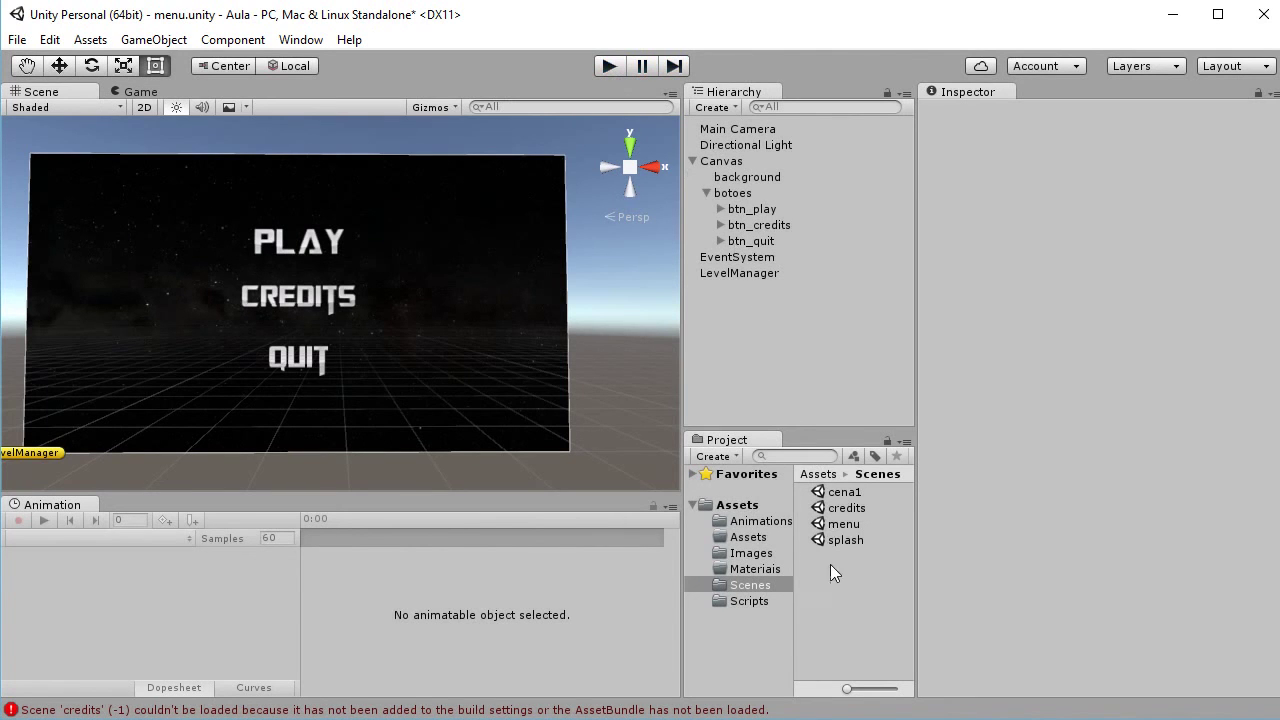
pyautogui.doubleClick(842, 491)
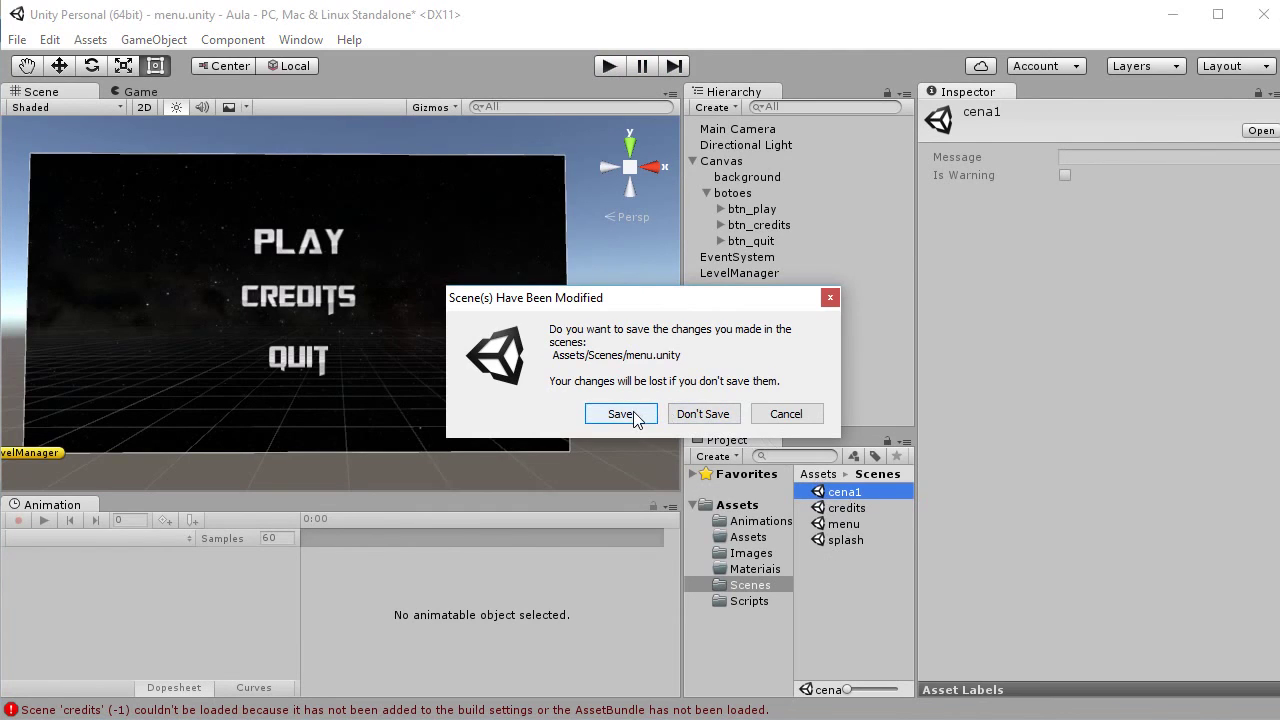
# - Save the menu scene changes and select cena1's Main Camera with the Move tool
pyautogui.click(636, 418)
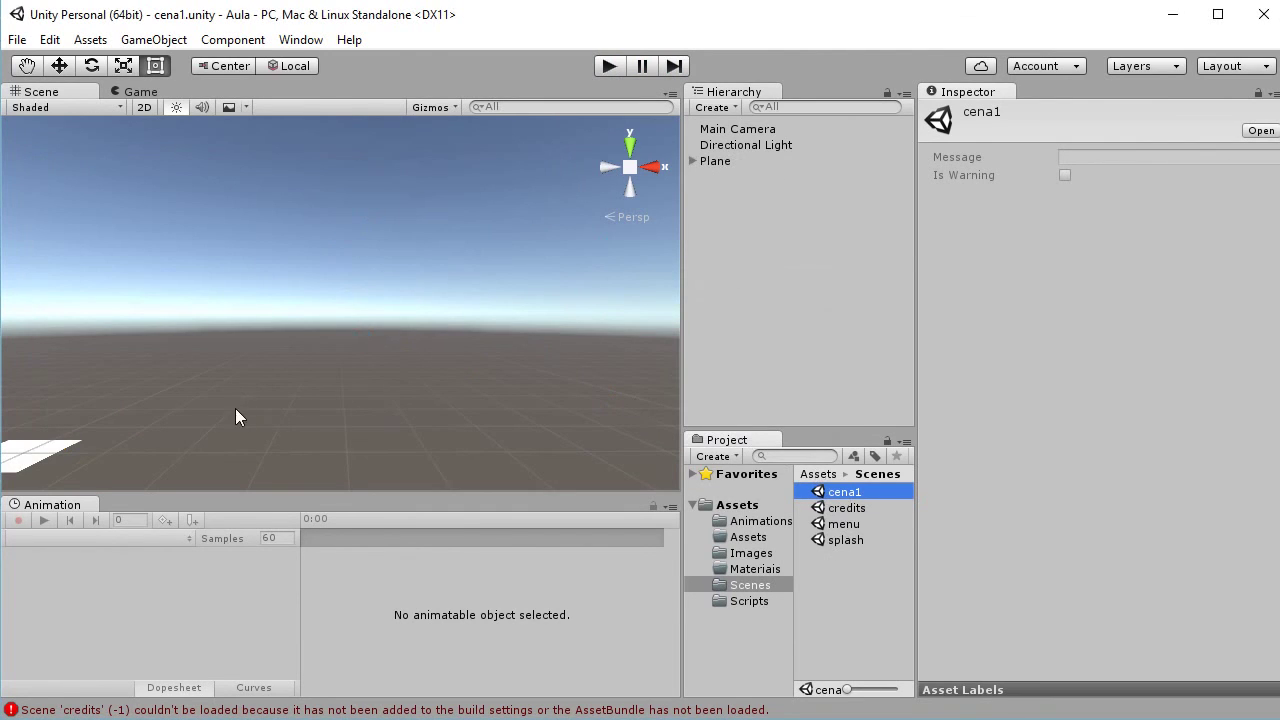
pyautogui.click(137, 439)
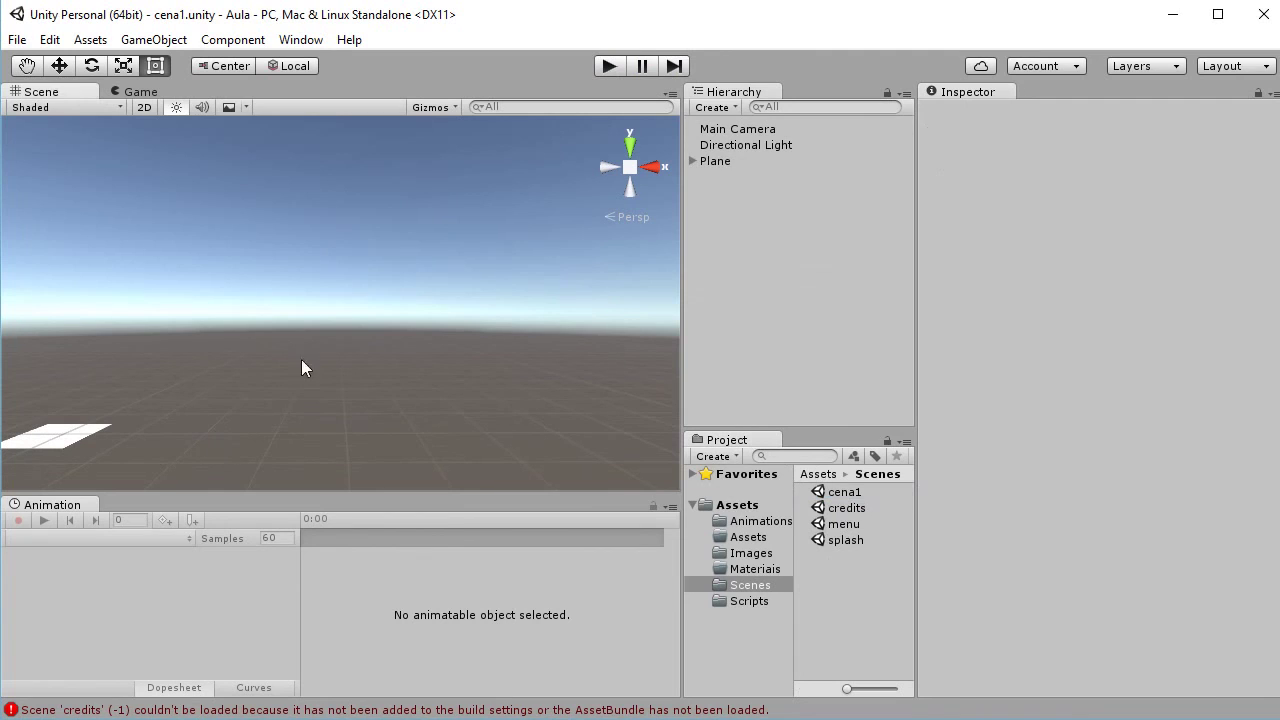
pyautogui.click(736, 129)
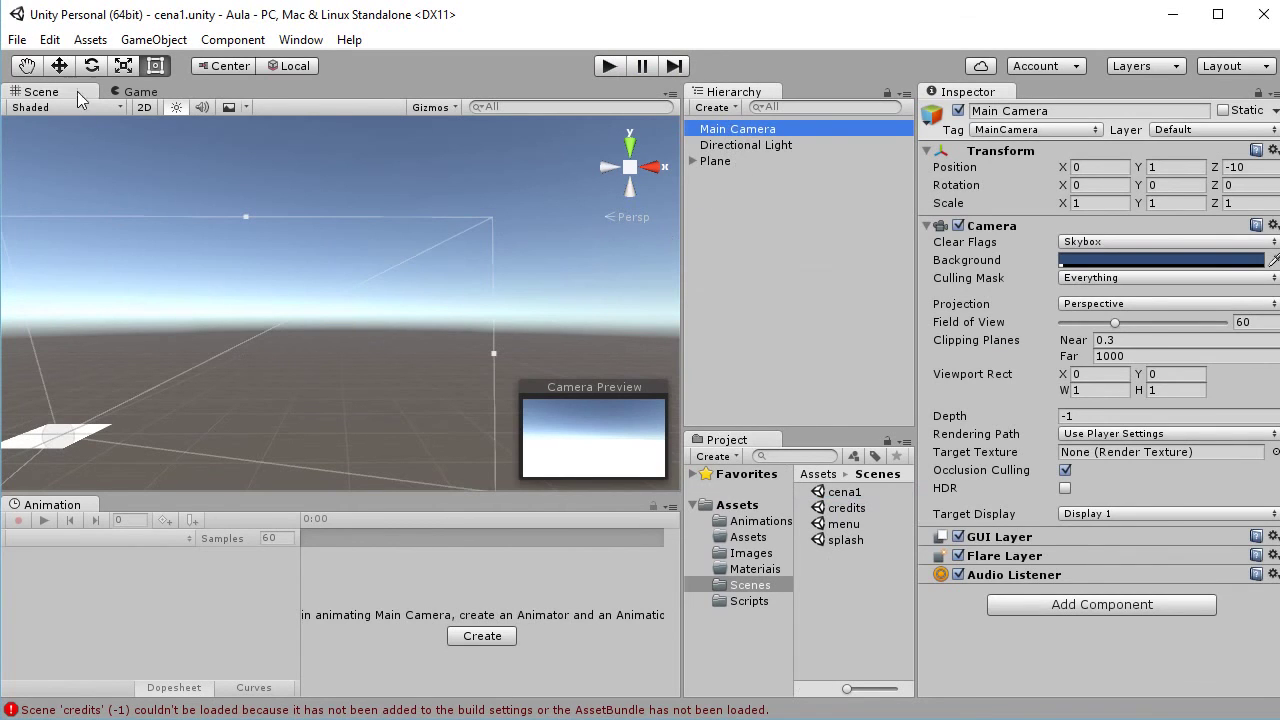
pyautogui.click(59, 65)
# - Move the Main Camera along X, Y and Z to about -936, -344, -590
pyautogui.moveTo(139, 437)
pyautogui.mouseDown()
pyautogui.moveTo(40, 428)
pyautogui.moveTo(14, 396)
pyautogui.moveTo(24, 360)
pyautogui.moveTo(24, 372)
pyautogui.mouseUp()
pyautogui.press('f')
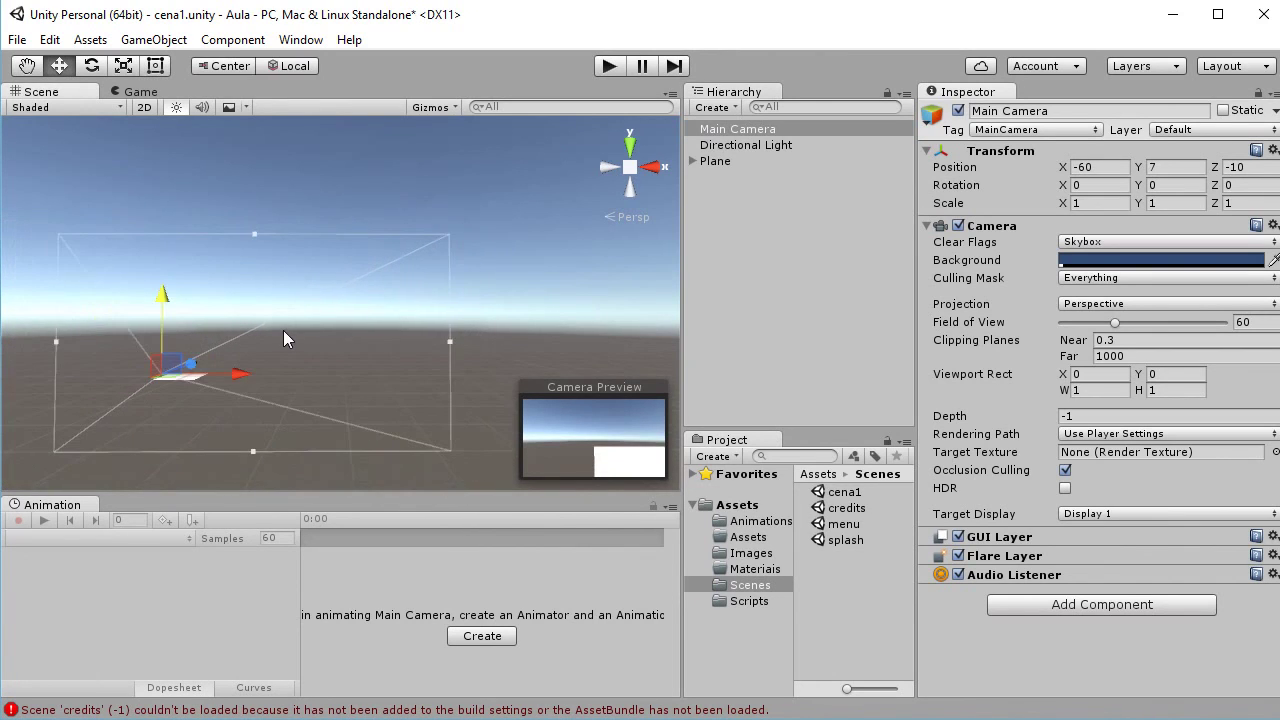
pyautogui.moveTo(228, 380)
pyautogui.mouseDown()
pyautogui.moveTo(154, 327)
pyautogui.moveTo(501, 280)
pyautogui.mouseUp()
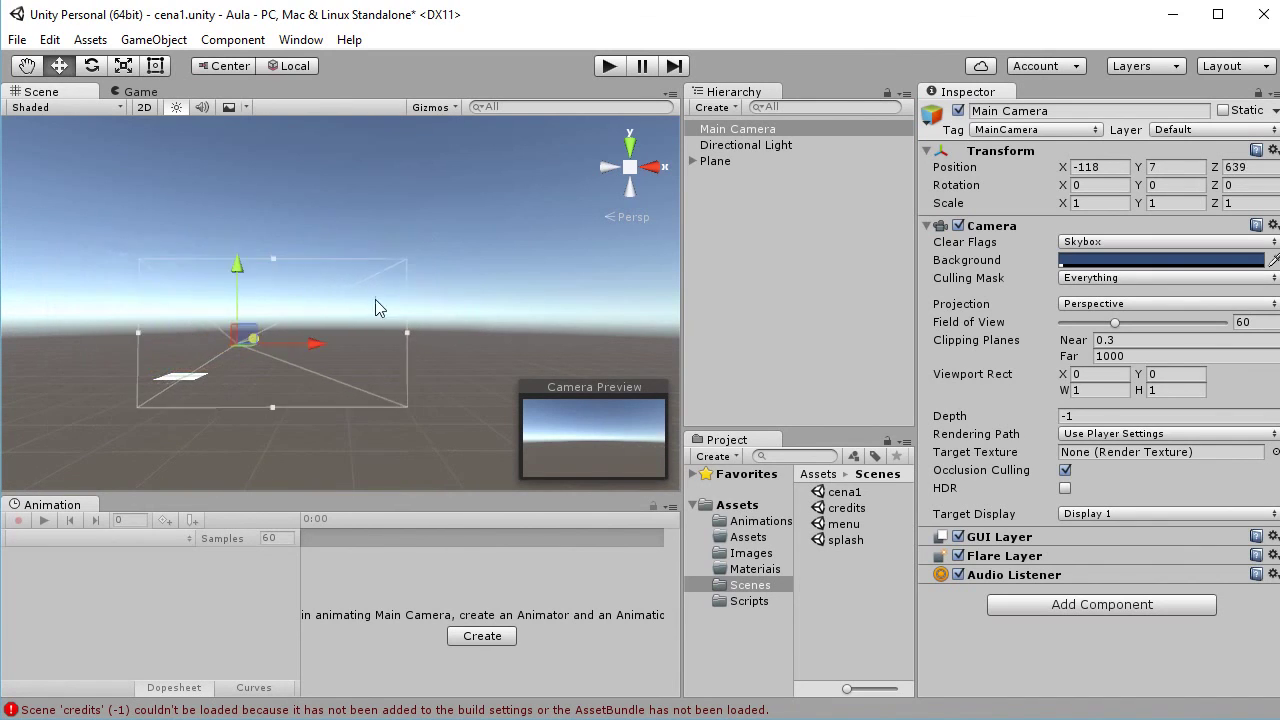
pyautogui.moveTo(352, 332); pyautogui.dragTo(183, 315)
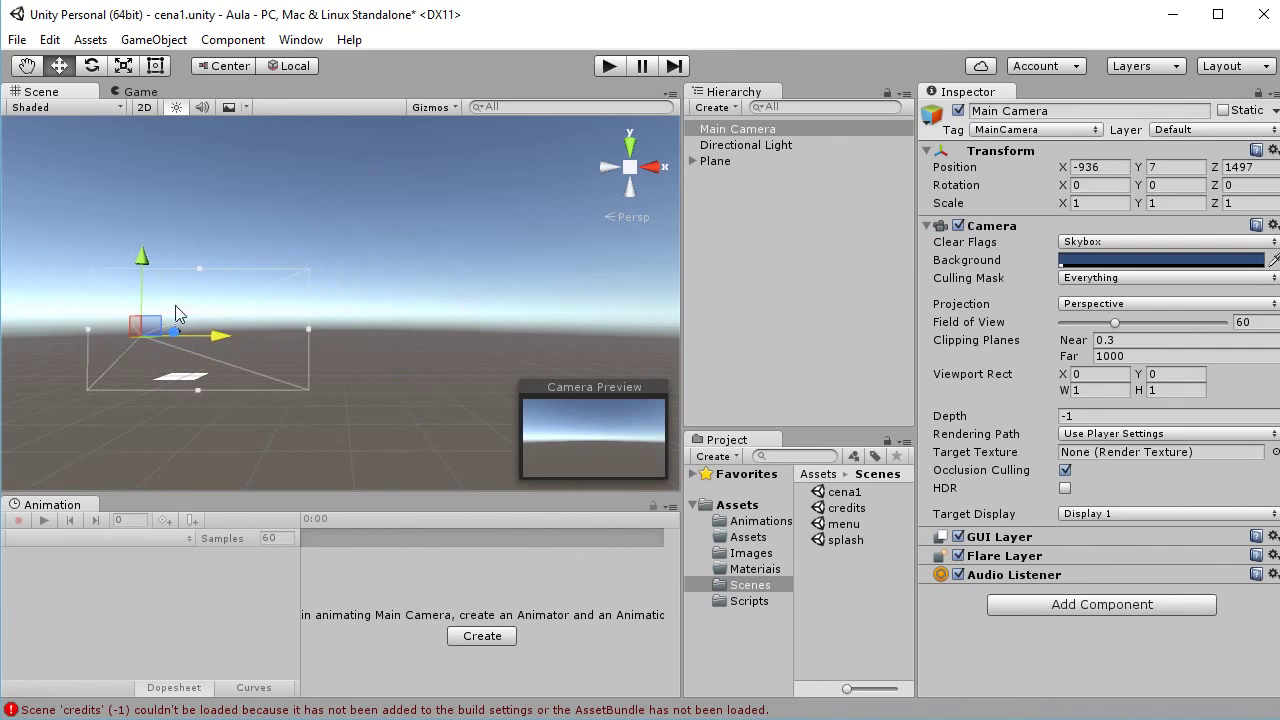
pyautogui.moveTo(137, 252); pyautogui.dragTo(140, 310)
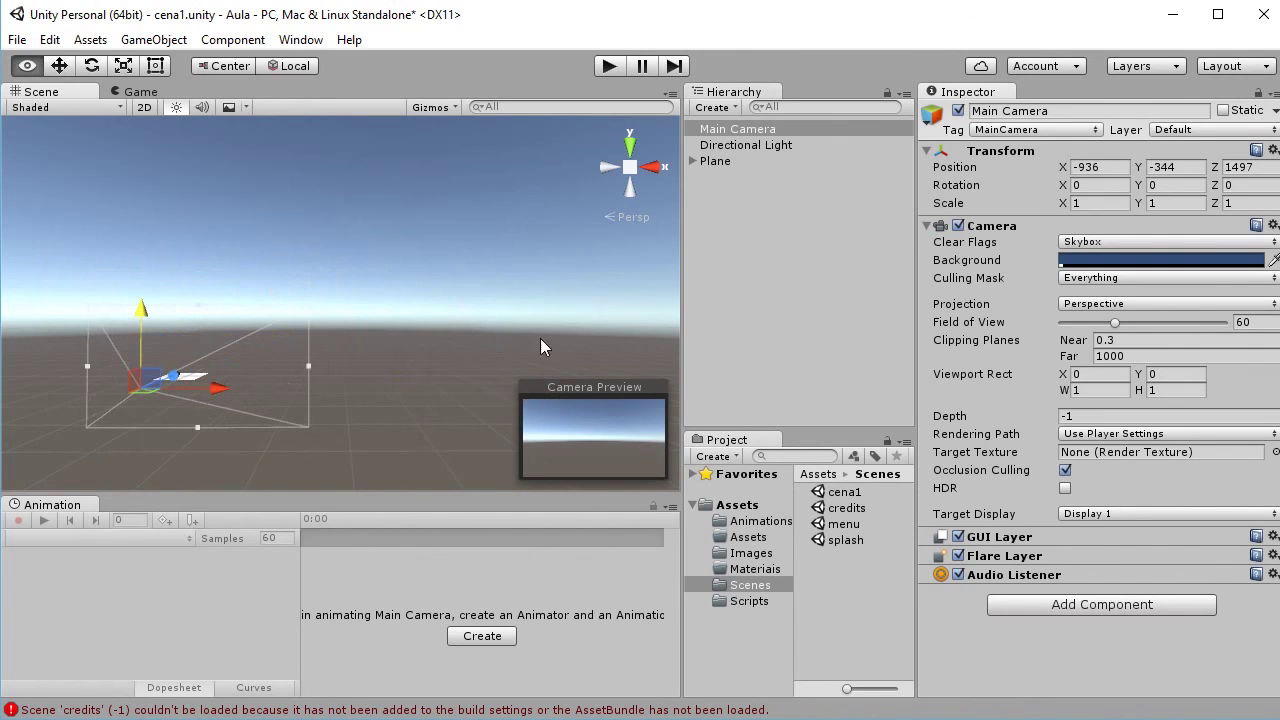
pyautogui.keyDown('alt'); pyautogui.moveTo(562, 346); pyautogui.dragTo(149, 530); pyautogui.keyUp('alt')
pyautogui.moveTo(377, 131); pyautogui.dragTo(6, 289)
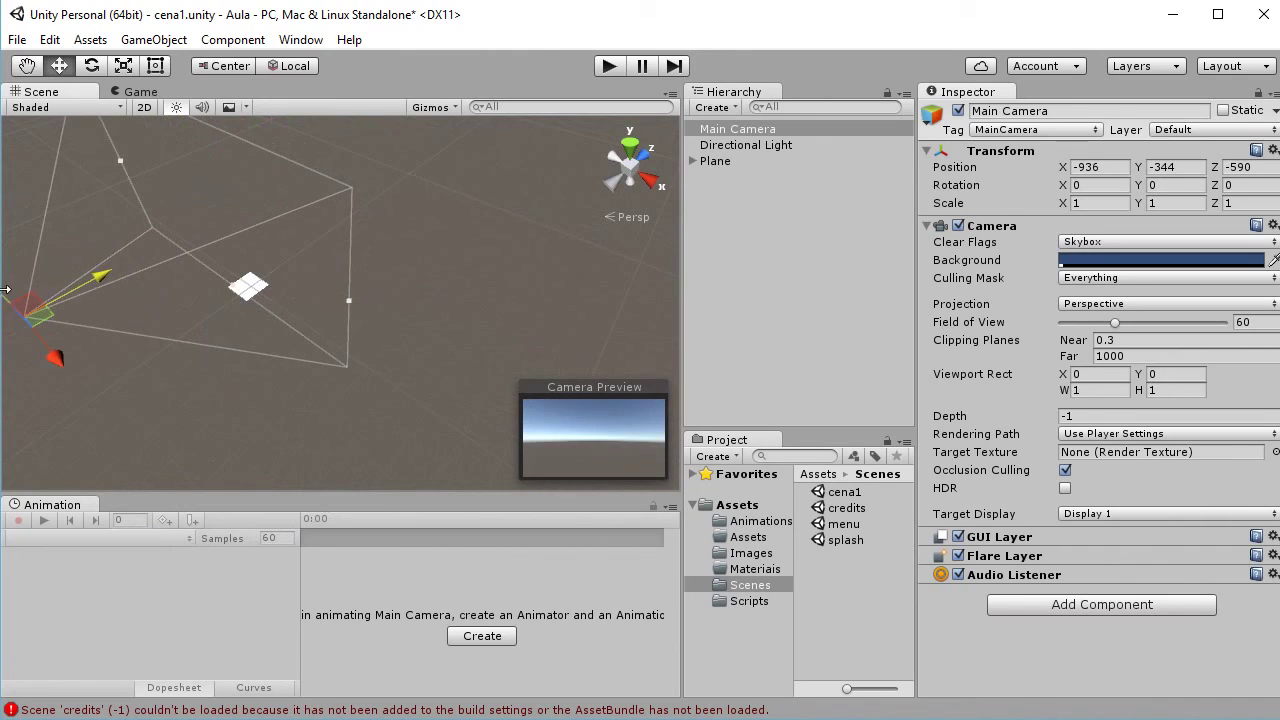
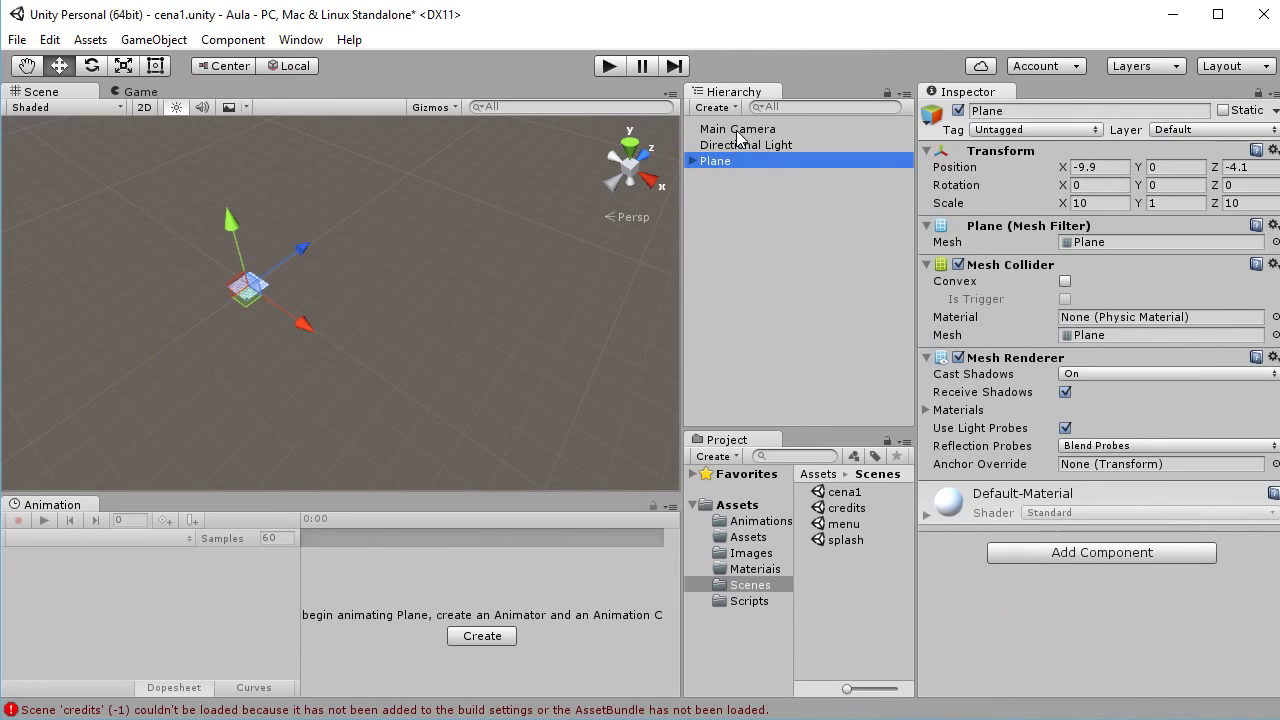
# - Reset the Main Camera's Transform to position 0, 0, 0, frame the Plane, and reselect the camera
pyautogui.doubleClick(737, 129)
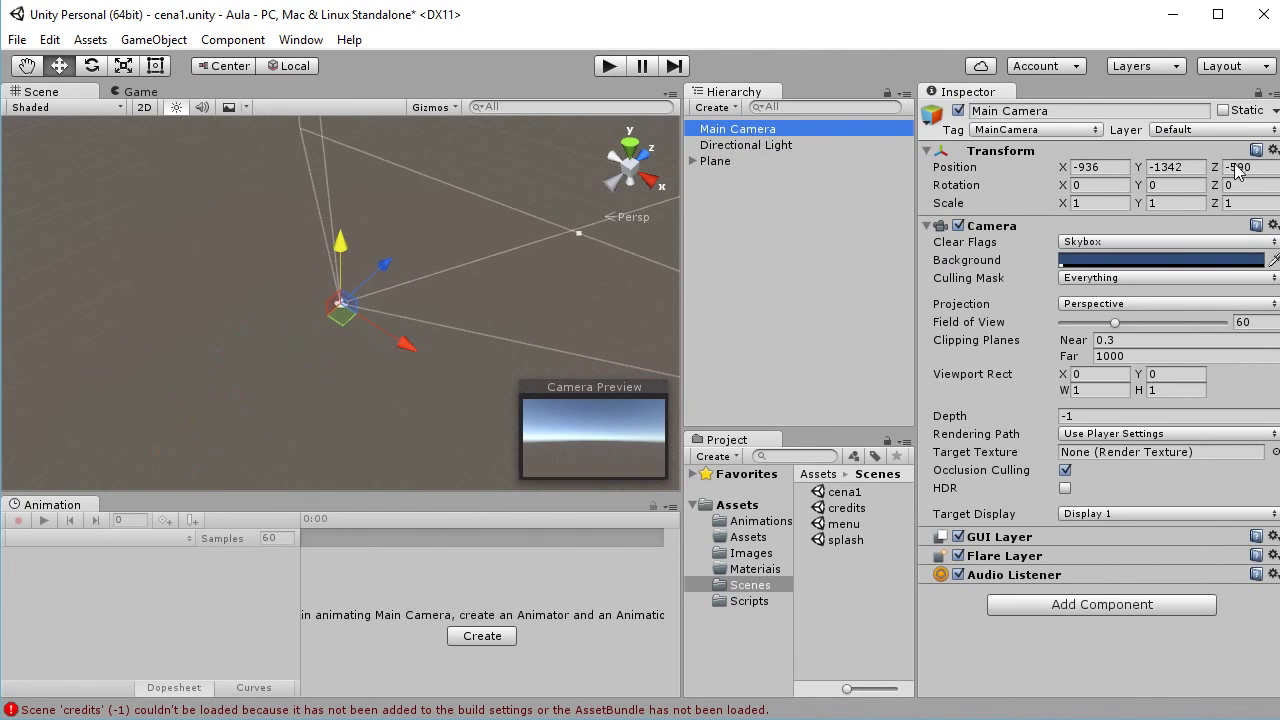
pyautogui.click(1273, 150)
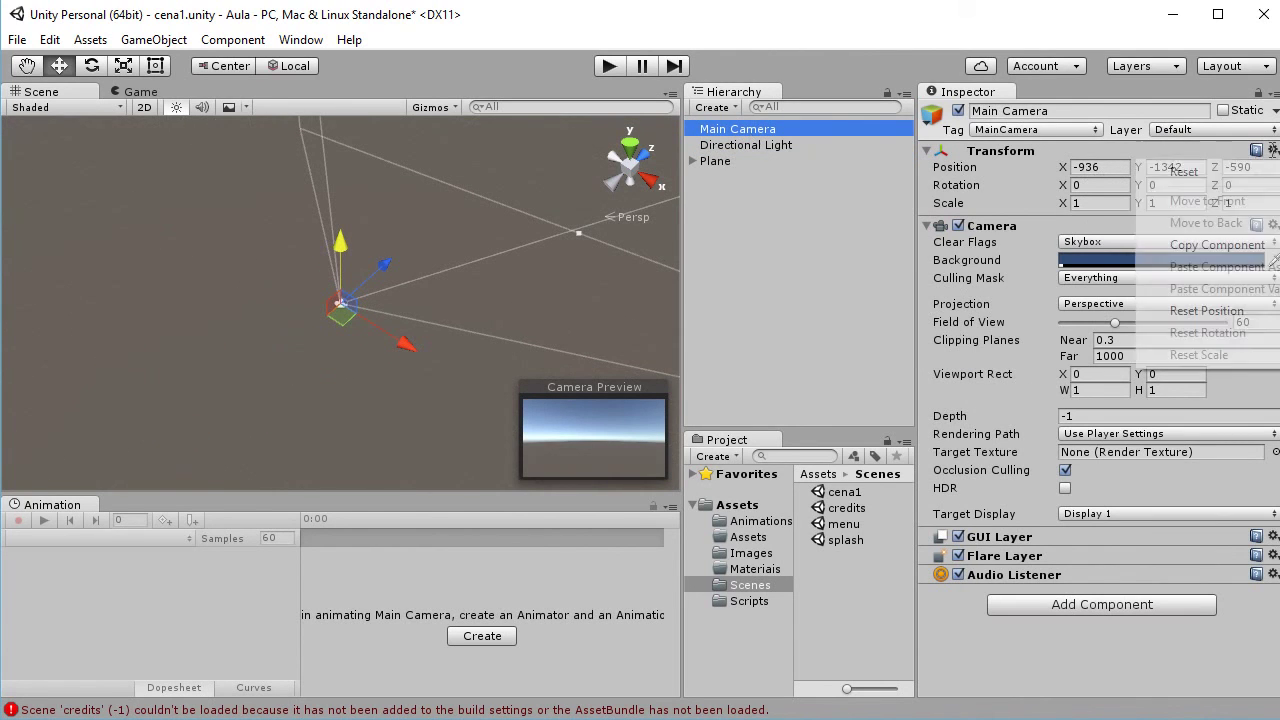
pyautogui.click(1183, 171)
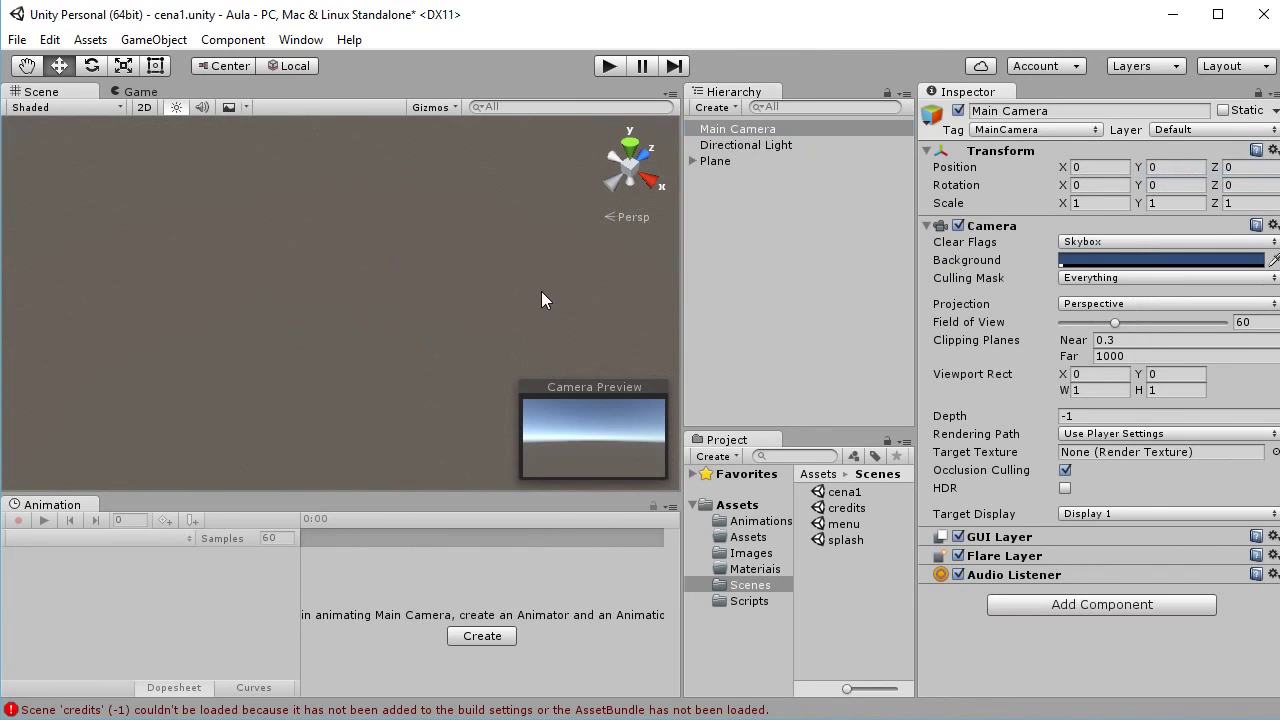
pyautogui.doubleClick(715, 161)
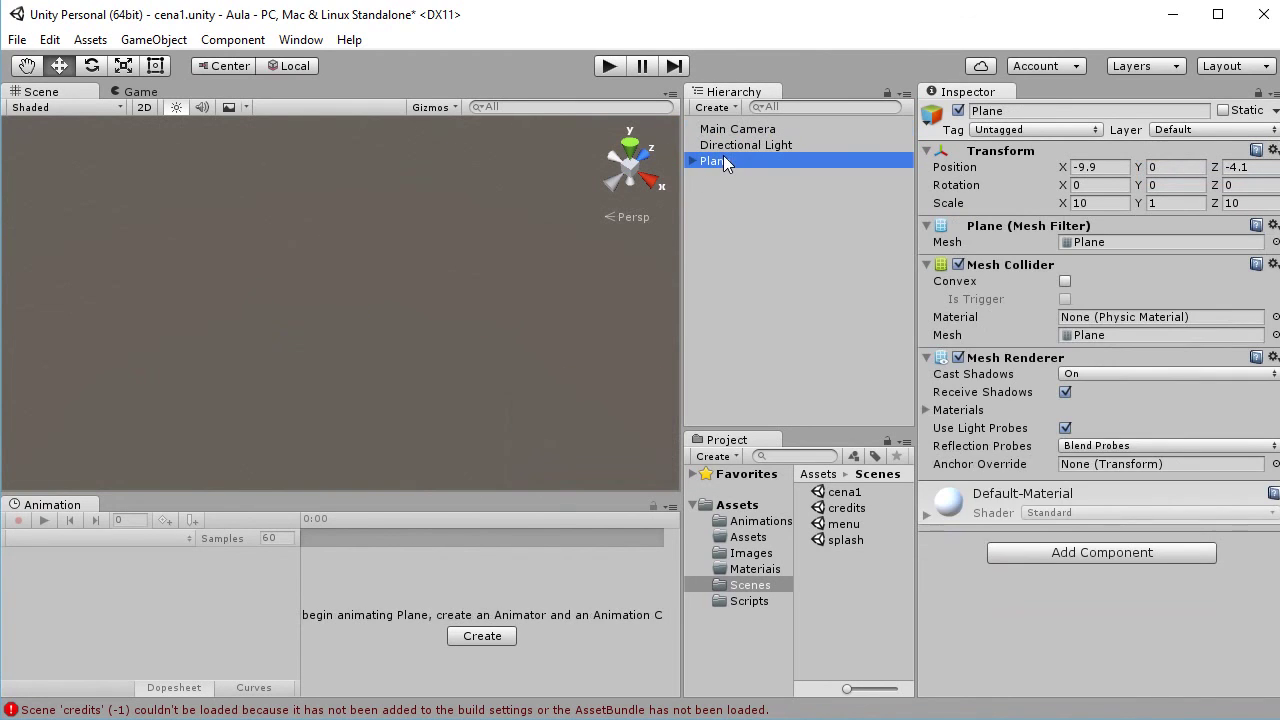
pyautogui.click(730, 129)
pyautogui.click(730, 129)
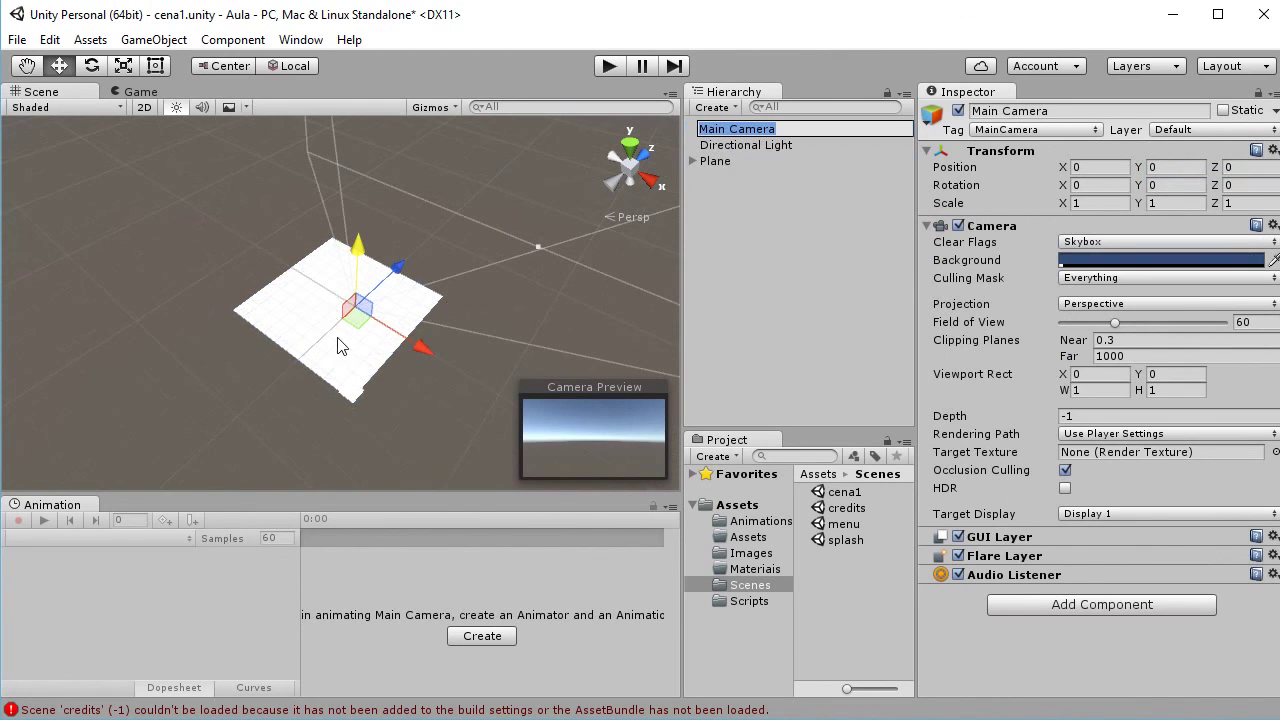
# - Pull the Main Camera back above the plane and set its Rotation X to 30
pyautogui.moveTo(399, 270); pyautogui.dragTo(251, 428)
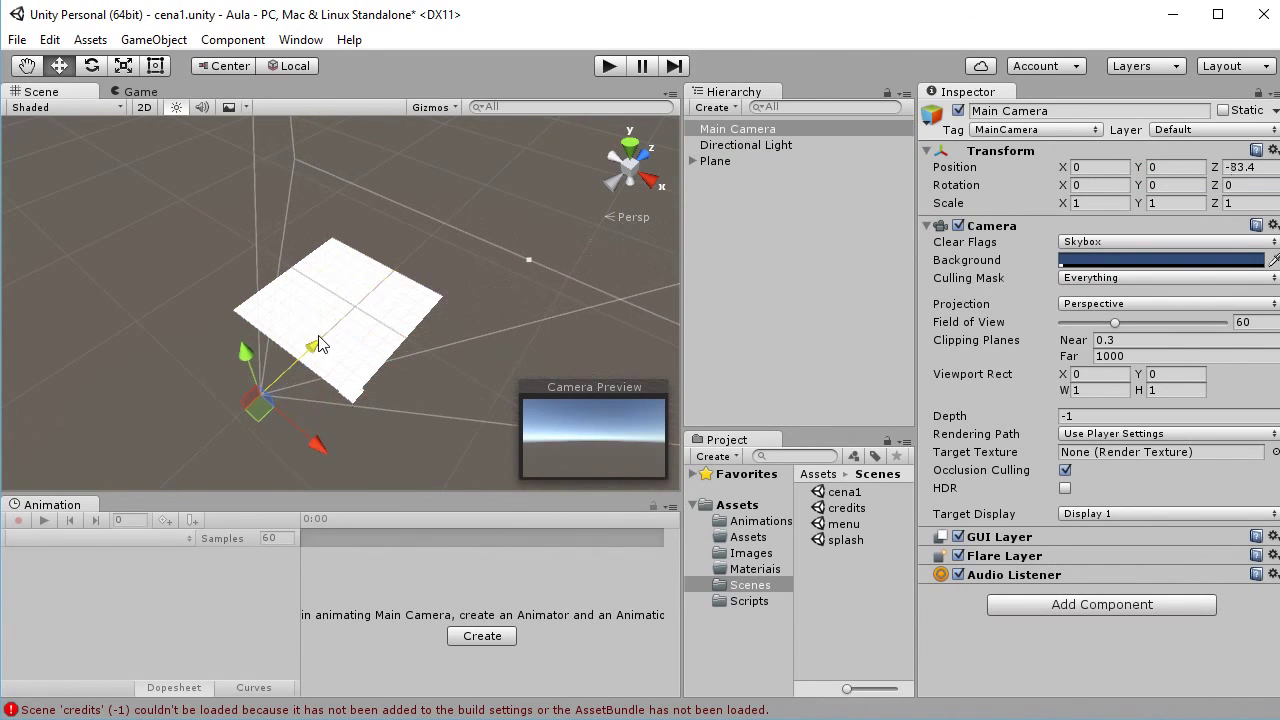
pyautogui.moveTo(251, 428); pyautogui.dragTo(246, 420)
pyautogui.click(1095, 186)
pyautogui.doubleClick(1098, 186)
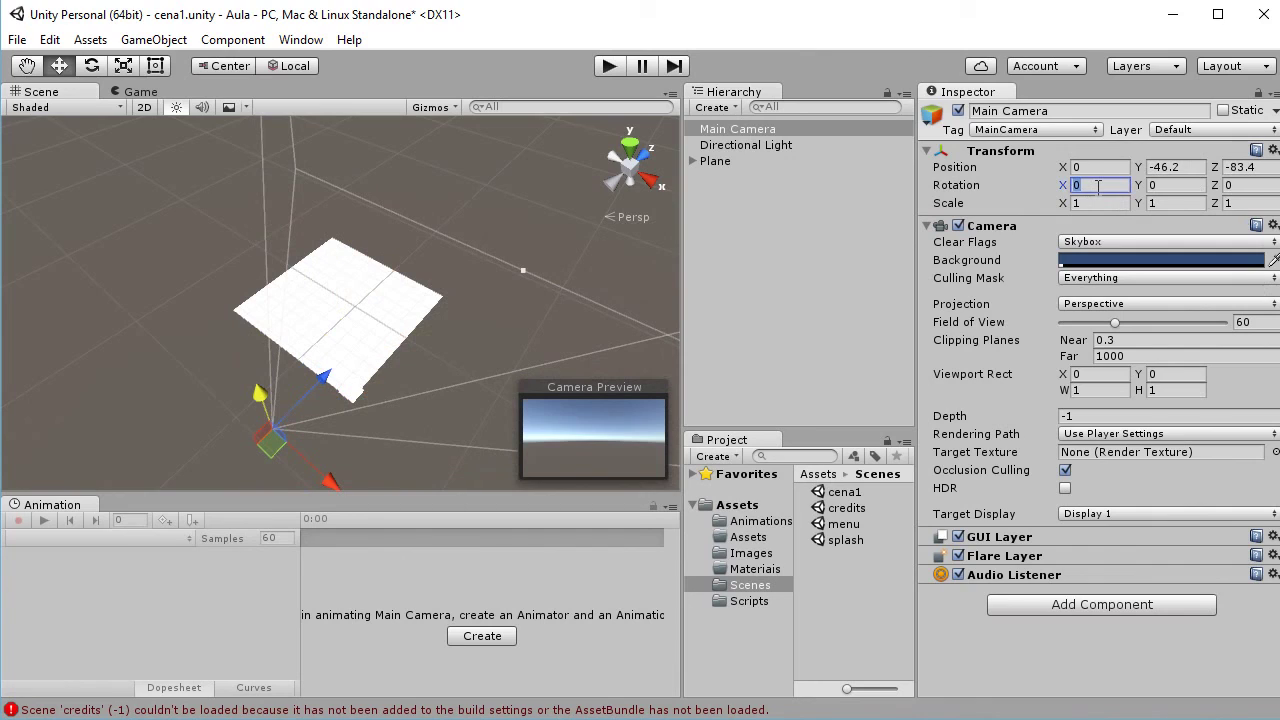
pyautogui.write('30')
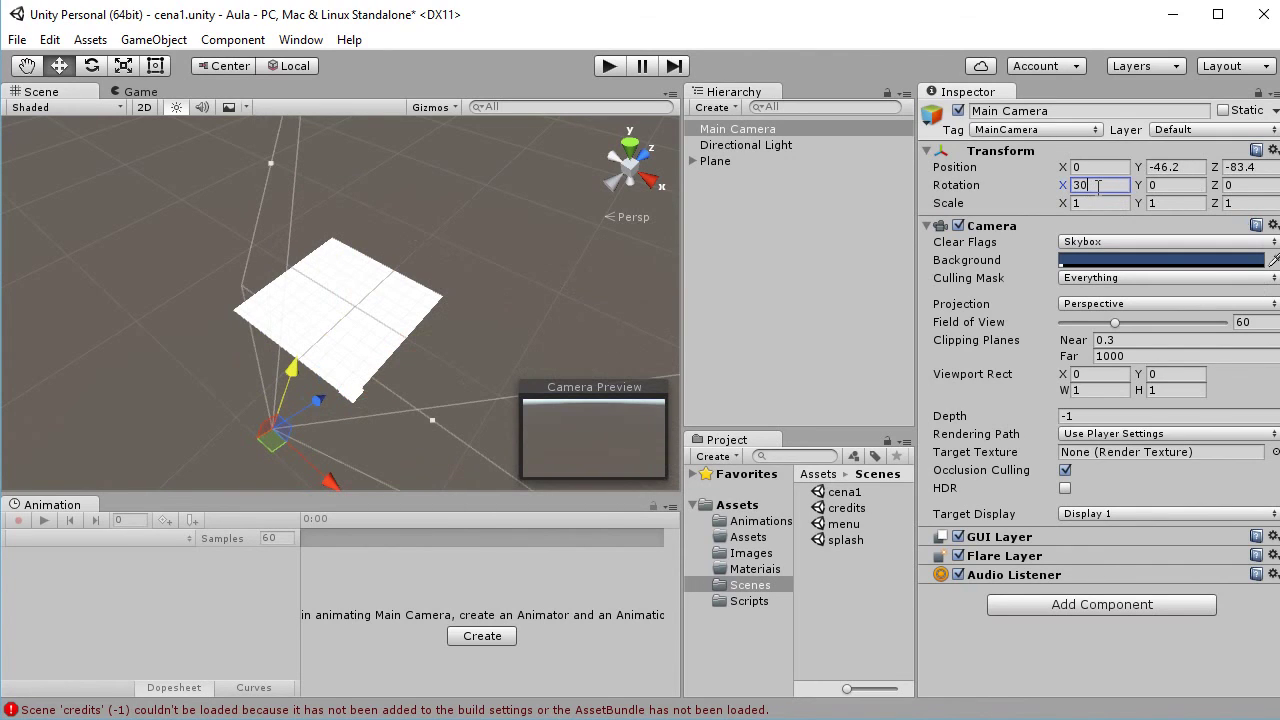
# - Fine-tune the camera's position to 14.9, 17.7, -46.5 so it frames the white plane
pyautogui.moveTo(323, 484); pyautogui.dragTo(236, 398)
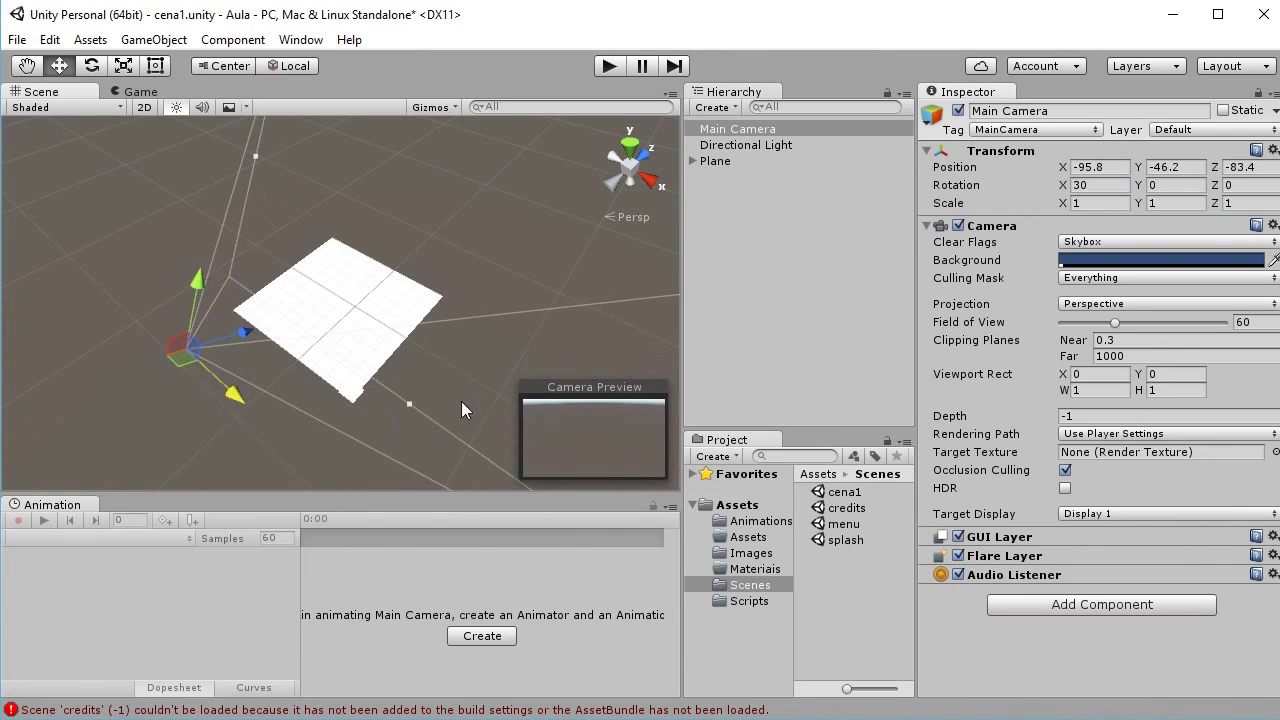
pyautogui.moveTo(182, 343)
pyautogui.mouseDown()
pyautogui.moveTo(228, 141)
pyautogui.moveTo(248, 265)
pyautogui.moveTo(333, 306)
pyautogui.mouseUp()
pyautogui.moveTo(300, 194); pyautogui.dragTo(310, 252)
pyautogui.moveTo(357, 364); pyautogui.dragTo(363, 393)
pyautogui.moveTo(343, 280)
pyautogui.mouseDown()
pyautogui.moveTo(343, 308)
pyautogui.moveTo(349, 278)
pyautogui.mouseUp()
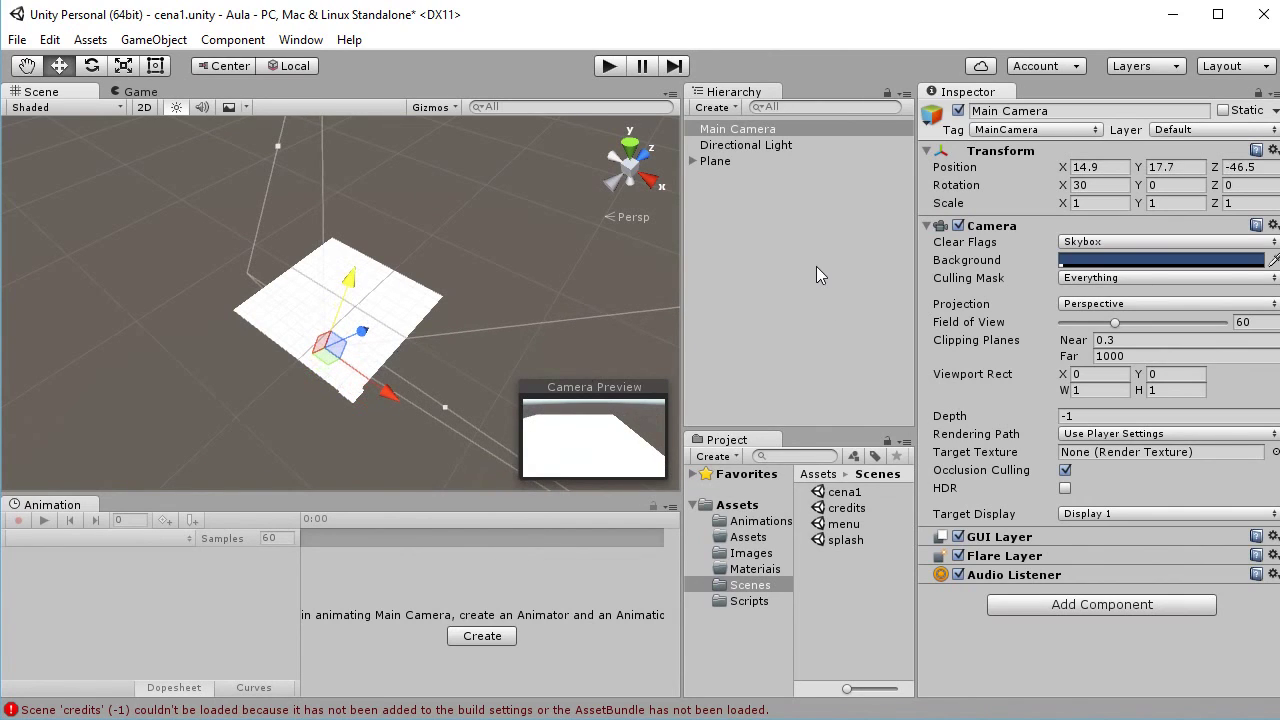
pyautogui.click(816, 266)
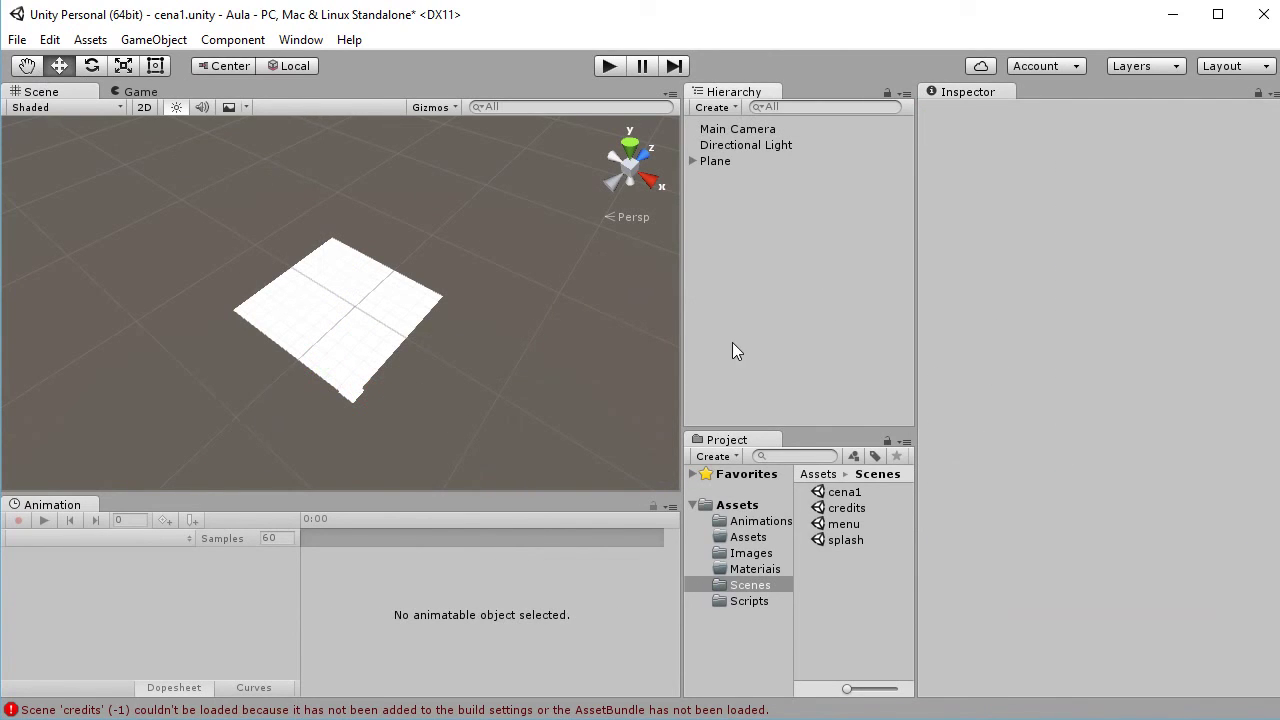
# - Save the cena1 scene, check the camera preview, and open the splash scene
pyautogui.click(17, 40)
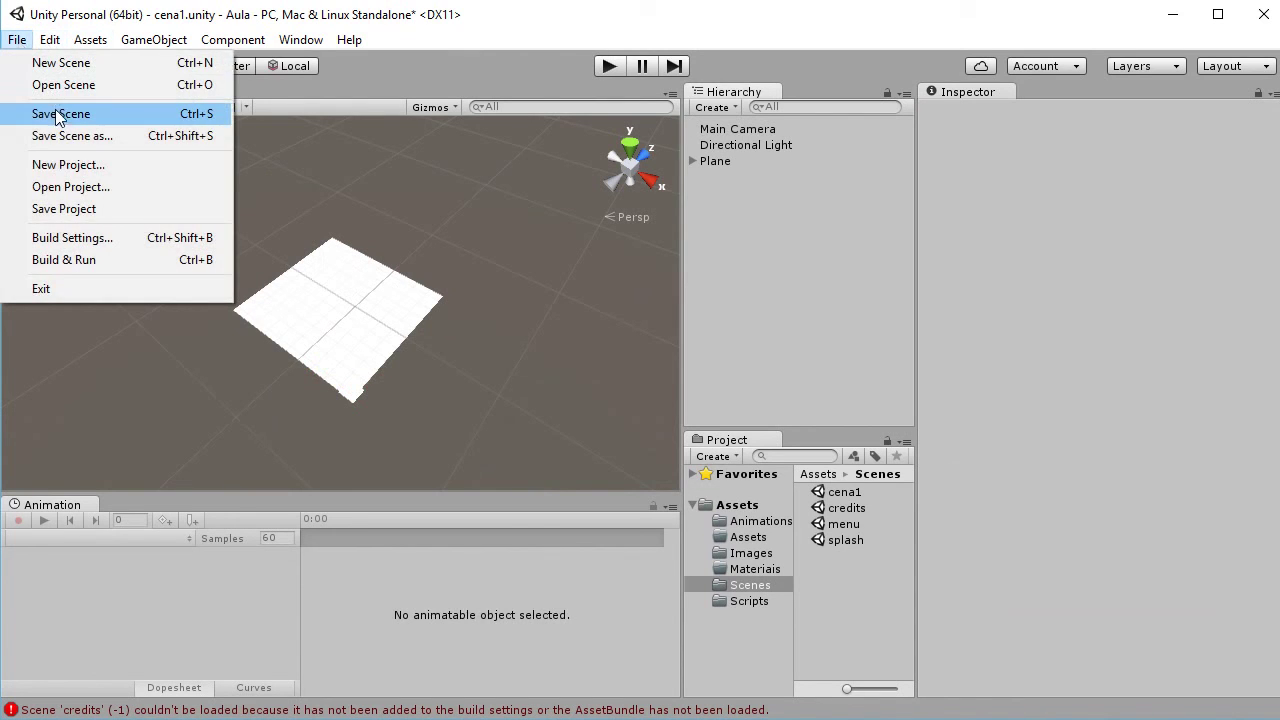
pyautogui.click(60, 113)
pyautogui.click(748, 129)
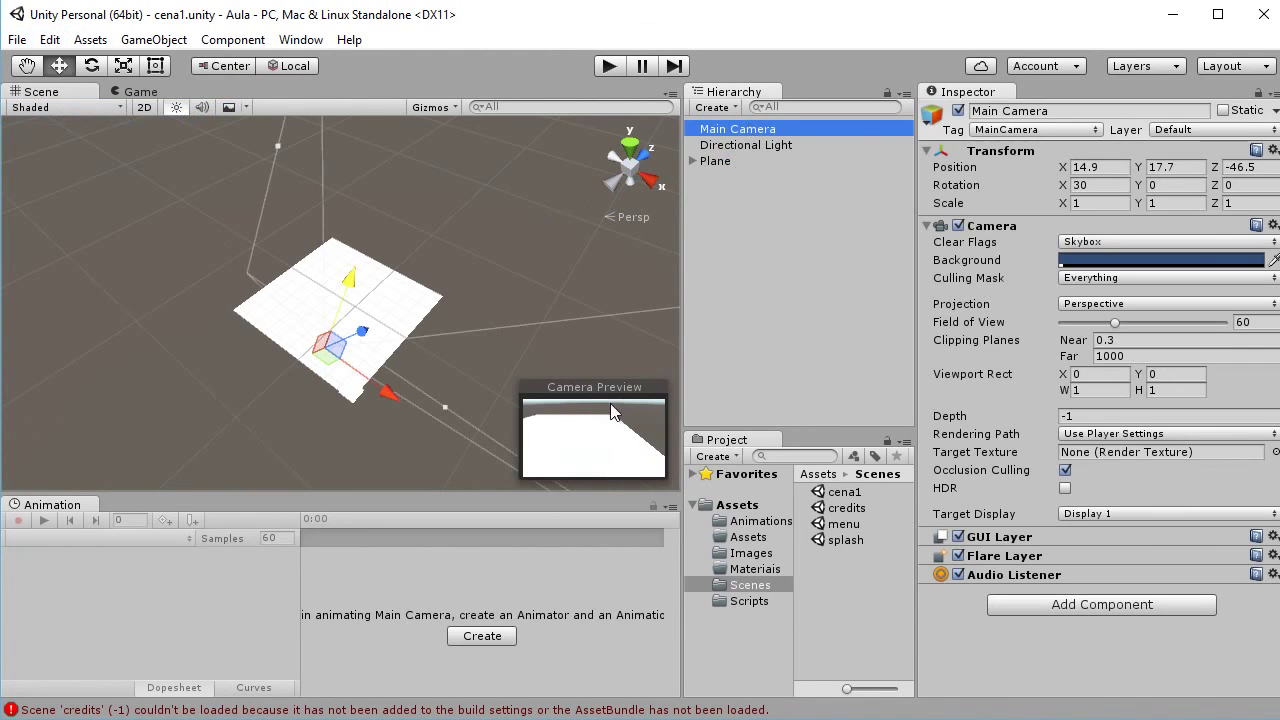
pyautogui.click(852, 567)
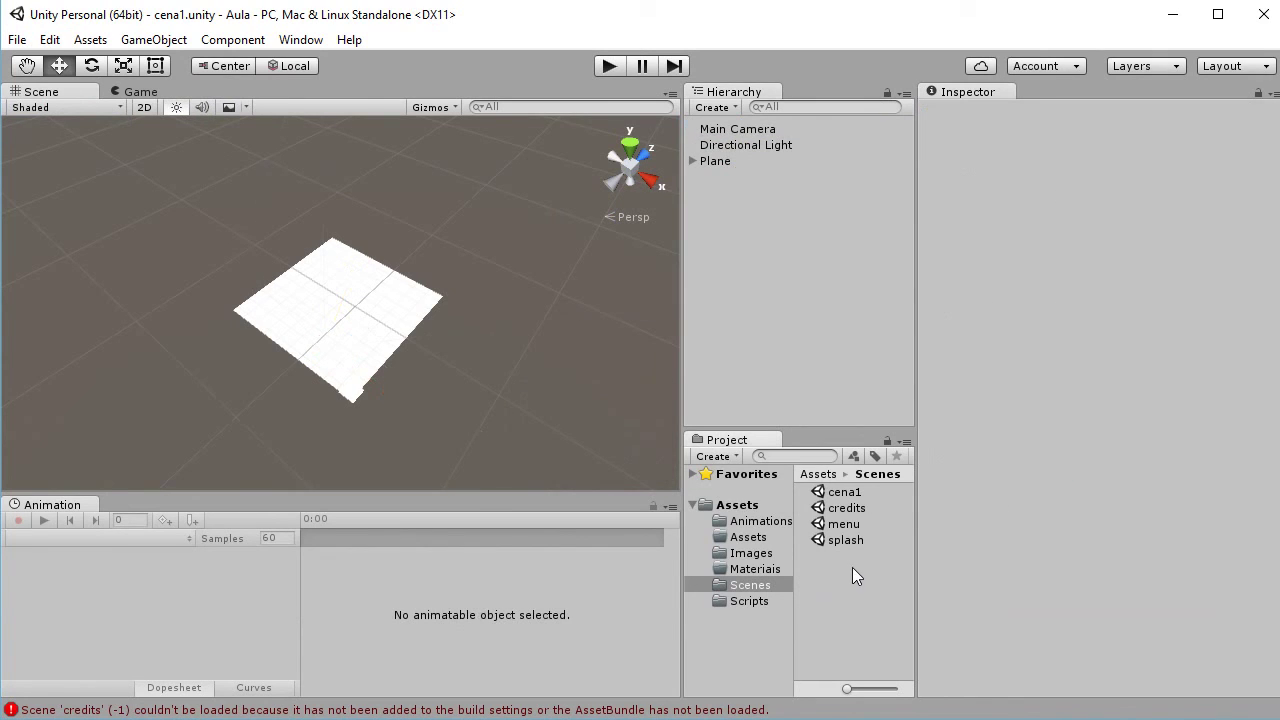
pyautogui.doubleClick(849, 541)
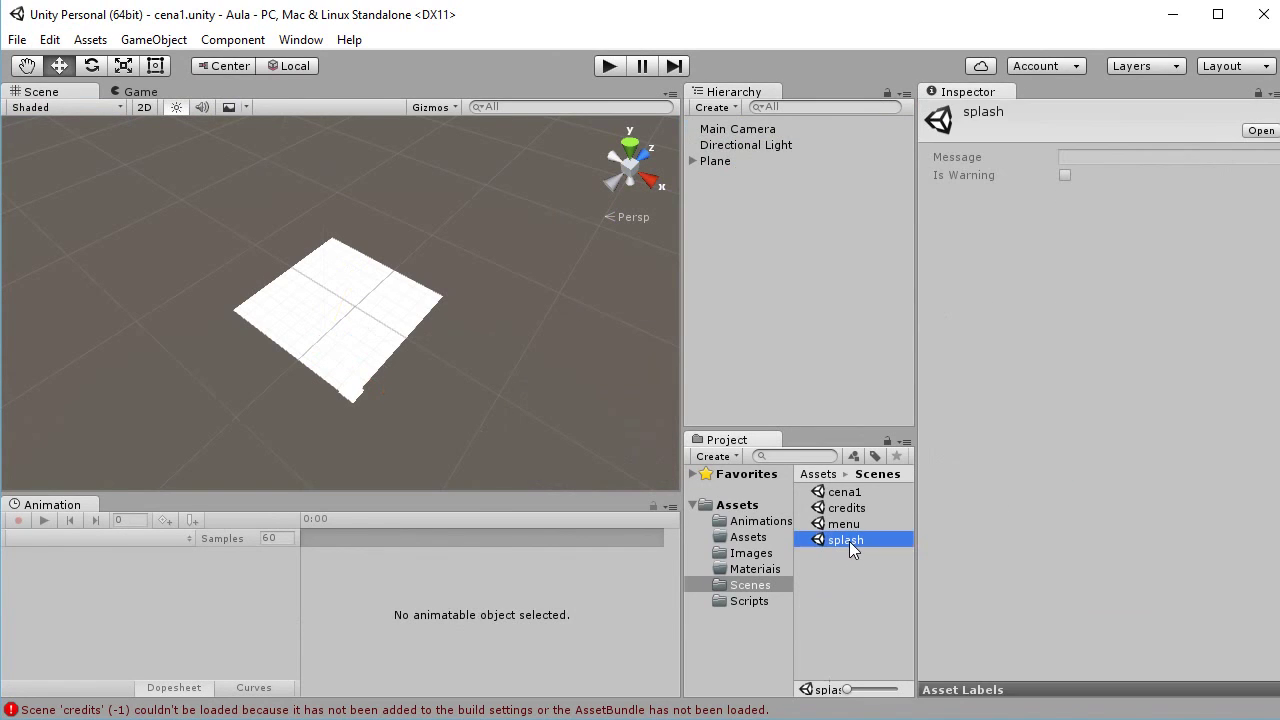
# - Play-test from splash, choosing PLAY in the game menu to load cena1, then open the menu scene
pyautogui.click(607, 66)
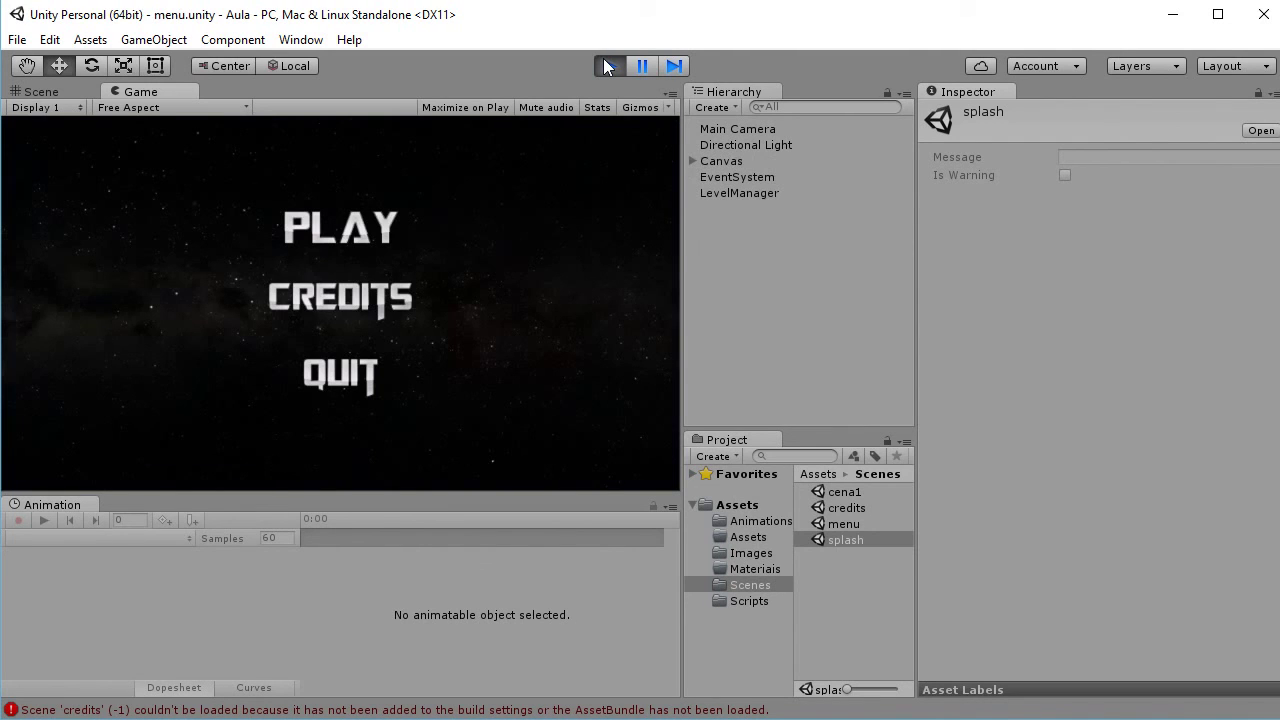
pyautogui.click(362, 230)
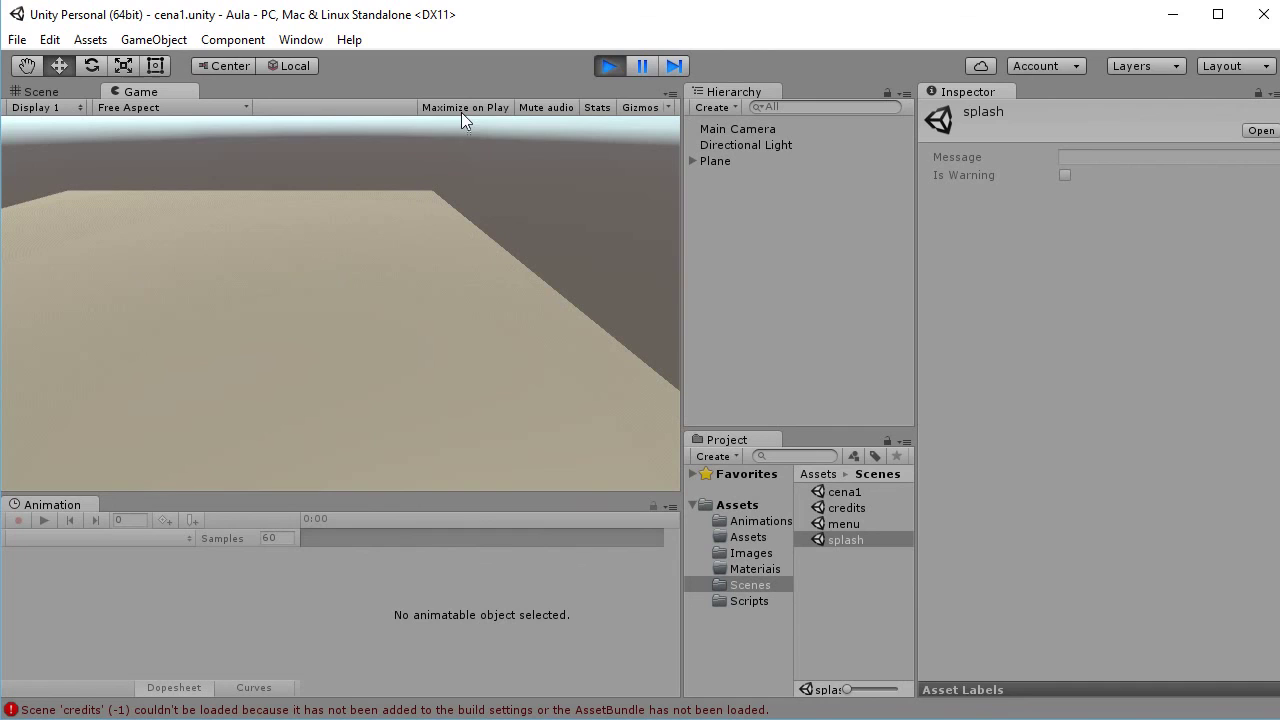
pyautogui.click(606, 65)
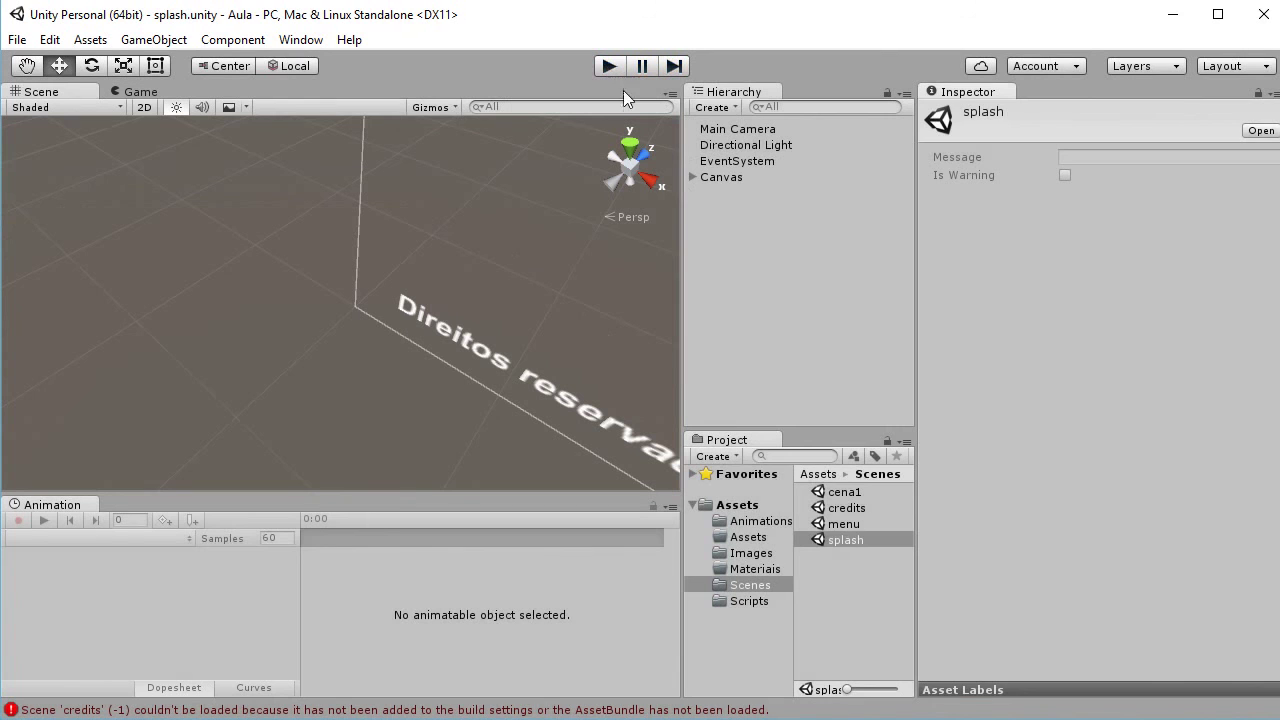
pyautogui.click(860, 637)
pyautogui.doubleClick(843, 524)
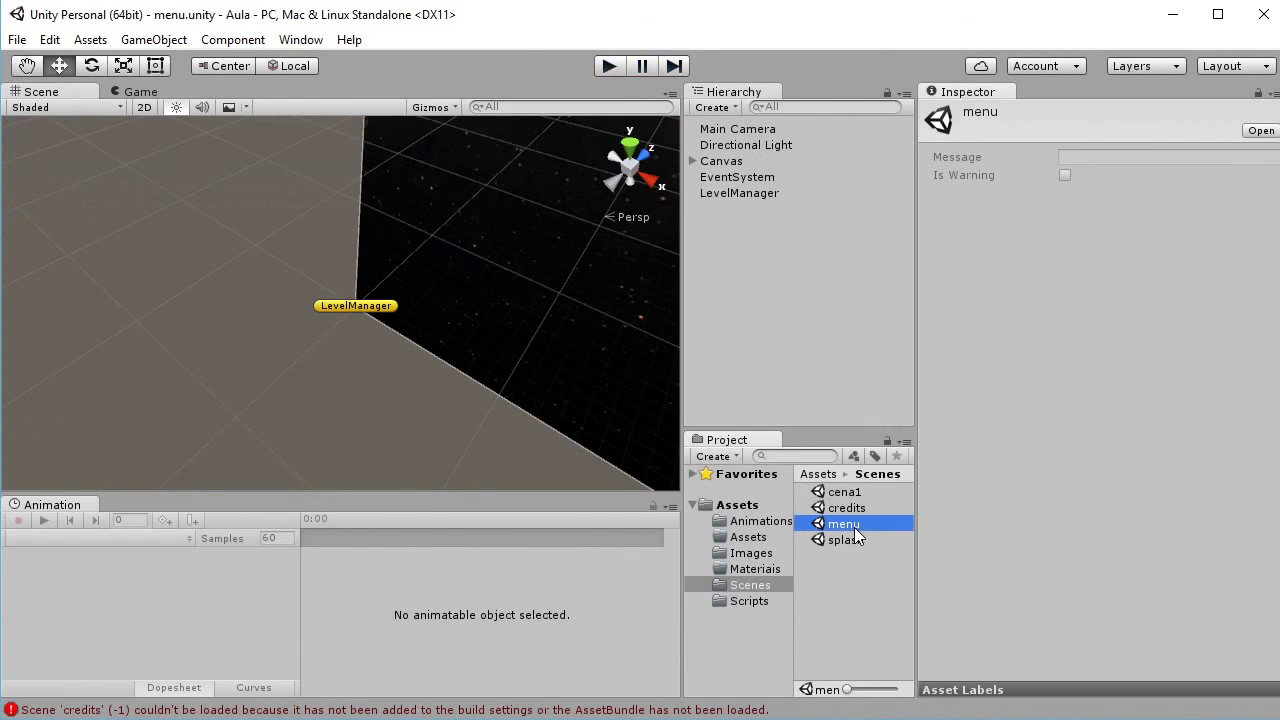